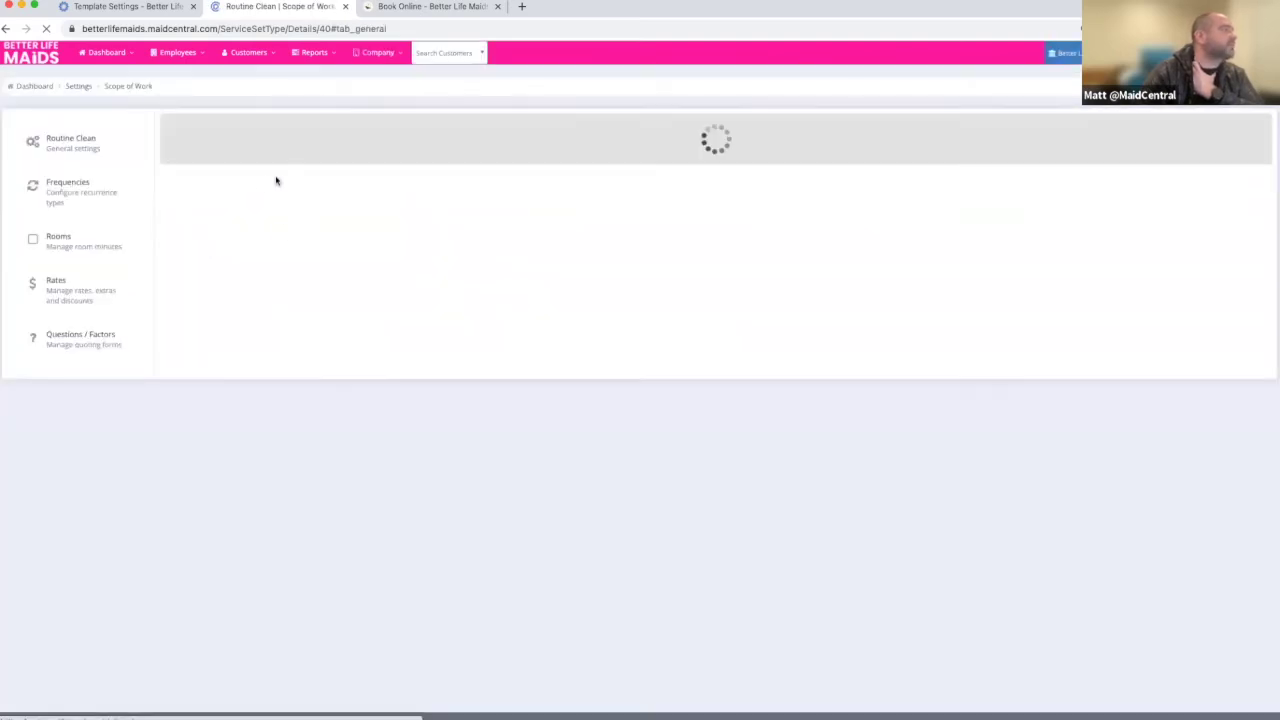
Step: Open the general settings of the House Cleaning scope group from the Scopes of Work list
{"action": "left_click", "coordinate": [77, 87]}
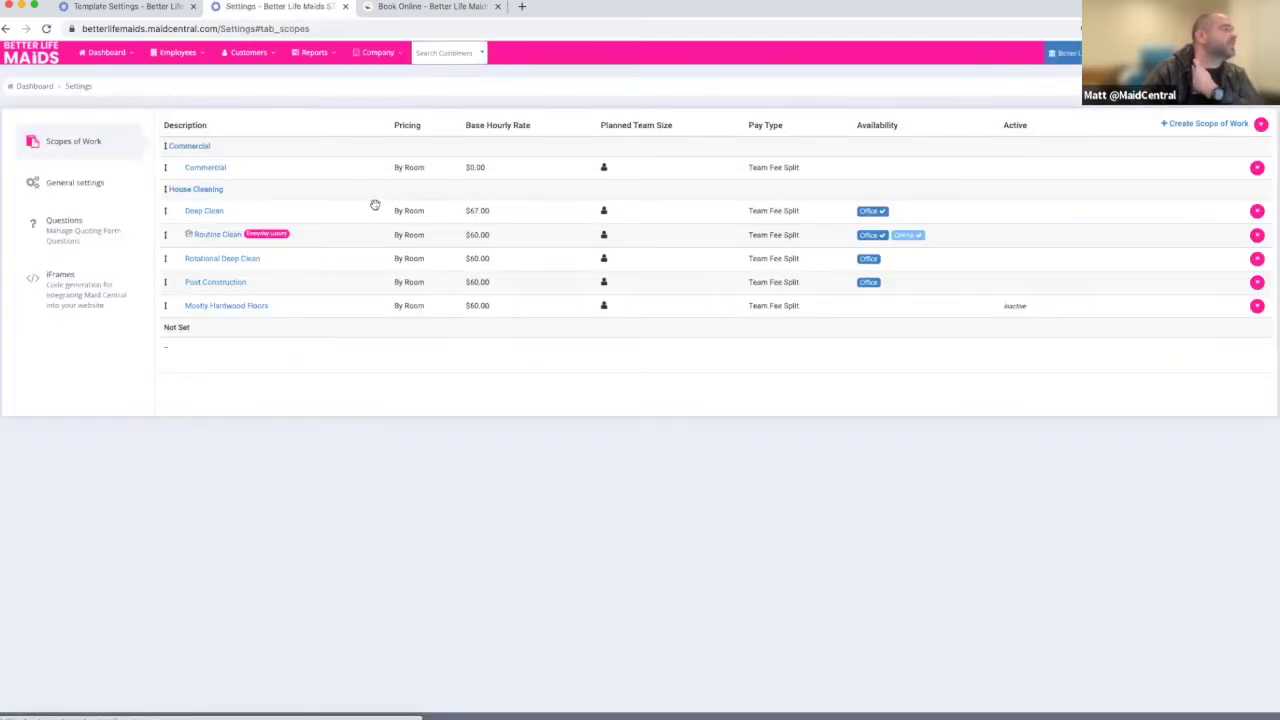
{"action": "left_click", "coordinate": [196, 190]}
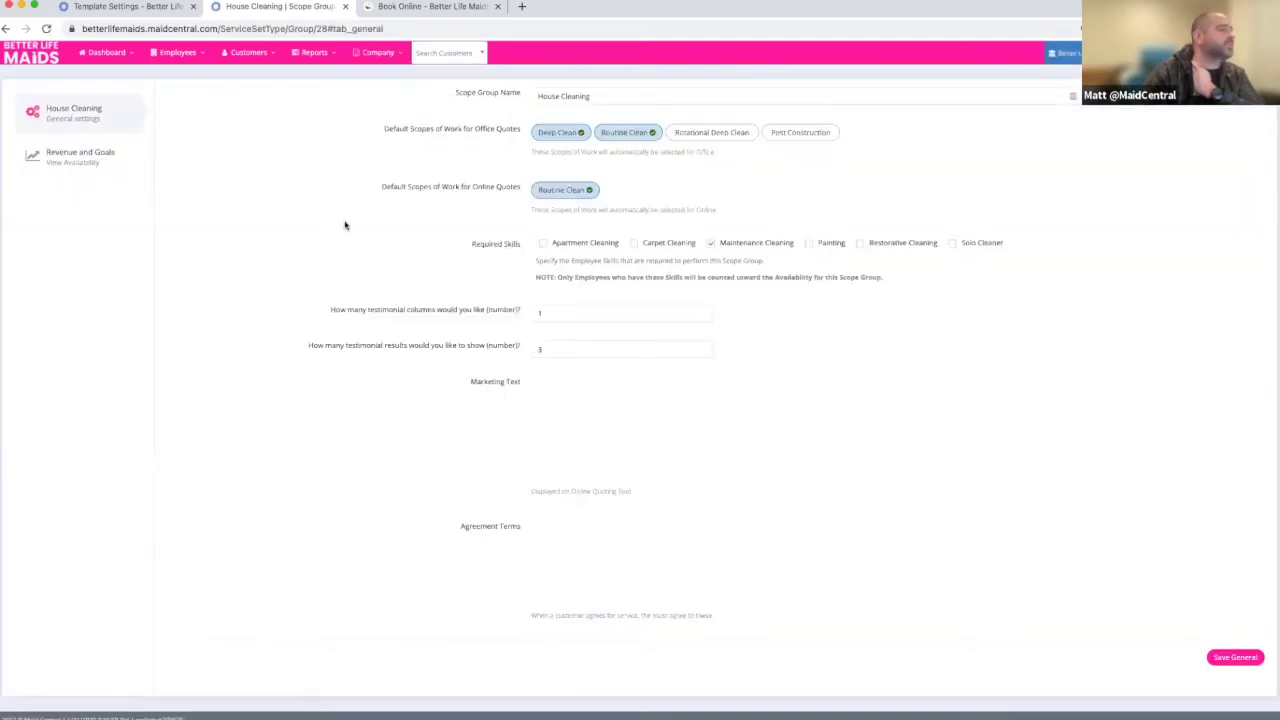
{"action": "scroll", "coordinate": [560, 397], "scroll_direction": "down", "scroll_amount": 1}
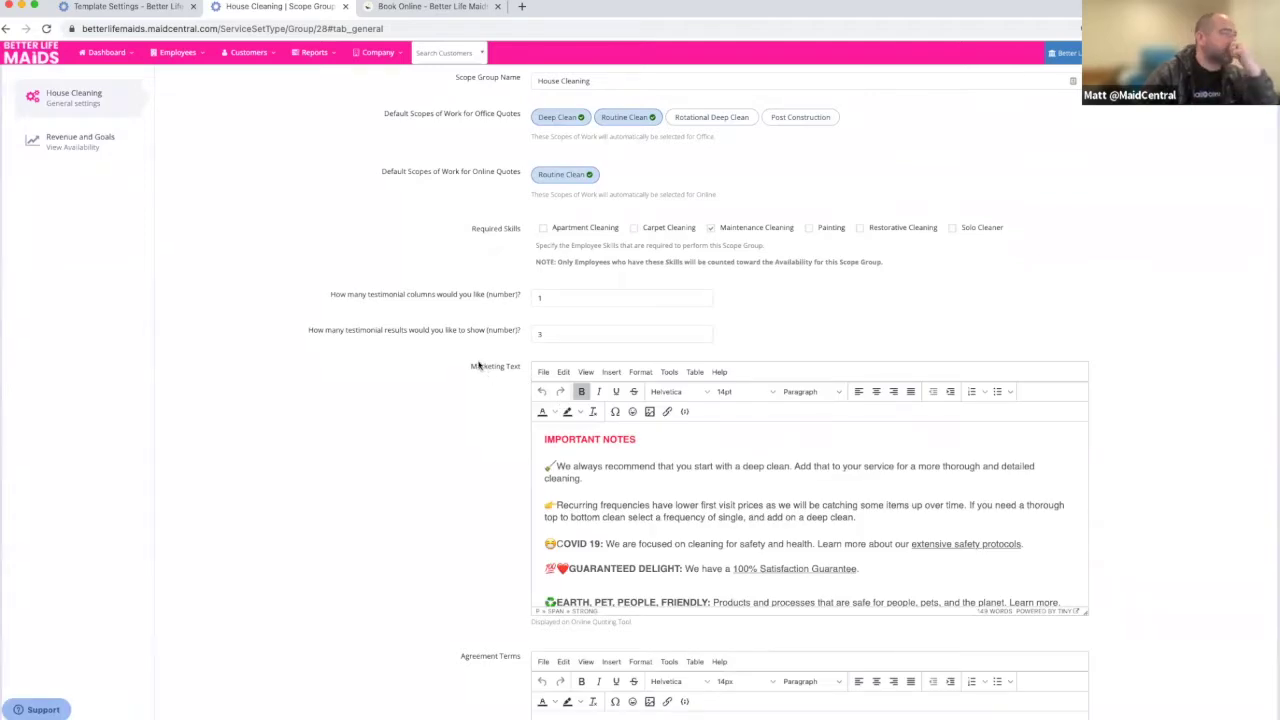
{"action": "scroll", "coordinate": [490, 378], "scroll_direction": "up", "scroll_amount": 3}
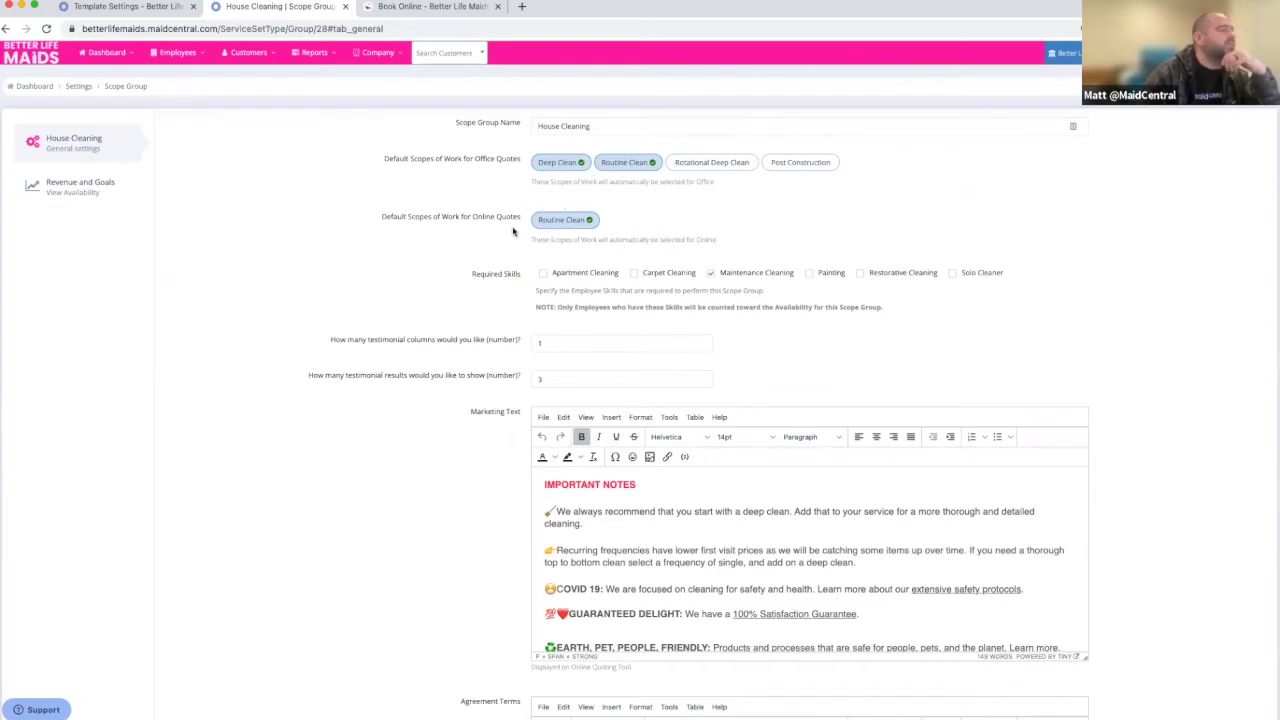
Step: Examine the House Cleaning group's default scopes, required skills, testimonial settings and Marketing Text
{"action": "scroll", "coordinate": [687, 252], "scroll_direction": "down", "scroll_amount": 1}
{"action": "scroll", "coordinate": [687, 252], "scroll_direction": "down", "scroll_amount": 1}
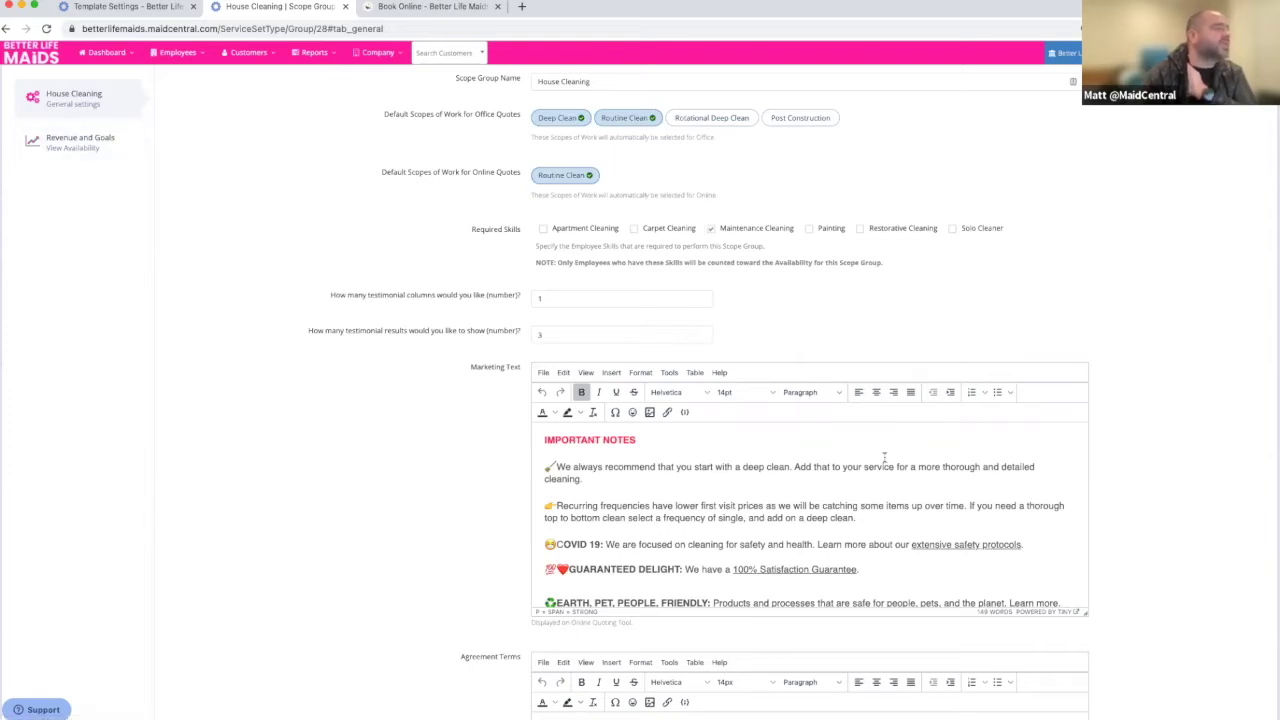
{"action": "scroll", "coordinate": [884, 457], "scroll_direction": "down", "scroll_amount": 2}
{"action": "scroll", "coordinate": [858, 452], "scroll_direction": "up", "scroll_amount": 2}
{"action": "scroll", "coordinate": [884, 326], "scroll_direction": "down", "scroll_amount": 2}
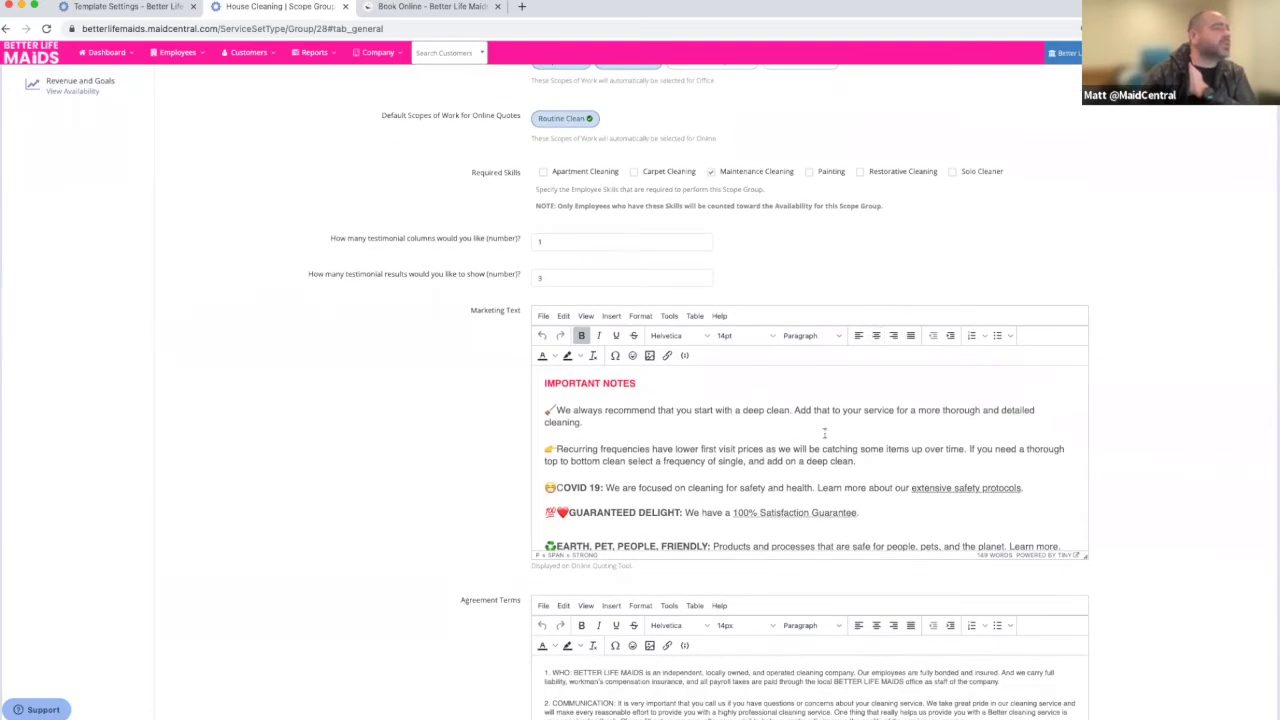
{"action": "scroll", "coordinate": [830, 436], "scroll_direction": "down", "scroll_amount": 3}
{"action": "scroll", "coordinate": [835, 440], "scroll_direction": "up", "scroll_amount": 1}
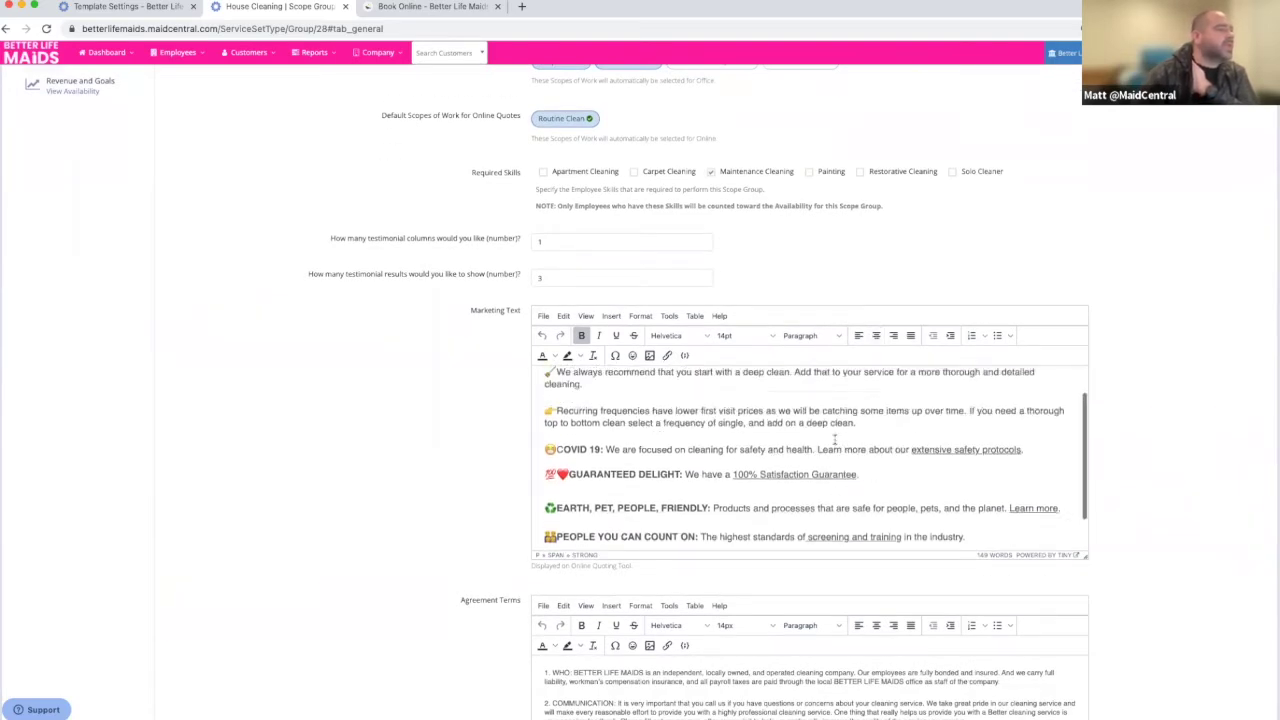
{"action": "scroll", "coordinate": [834, 440], "scroll_direction": "up", "scroll_amount": 2}
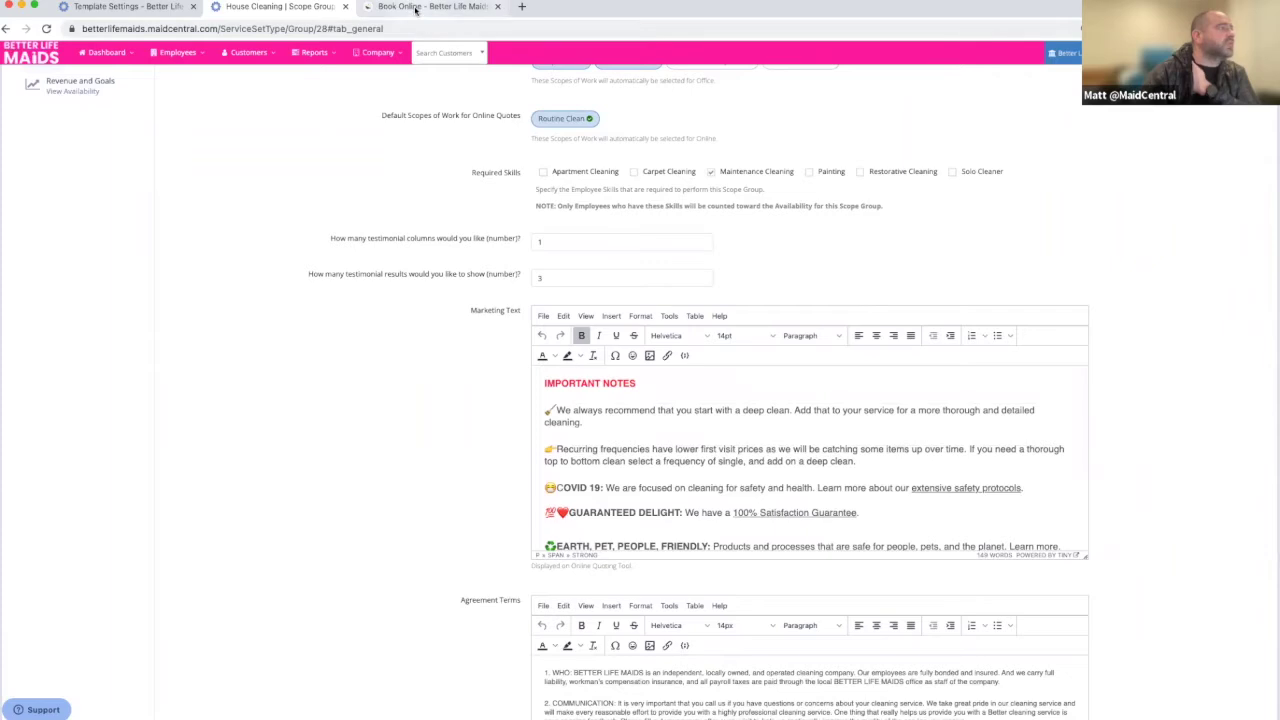
Step: Switch to the Book Online page and highlight the IMPORTANT NOTES heading and deep-clean recommendation in the Pricing Summary
{"action": "left_click", "coordinate": [415, 10]}
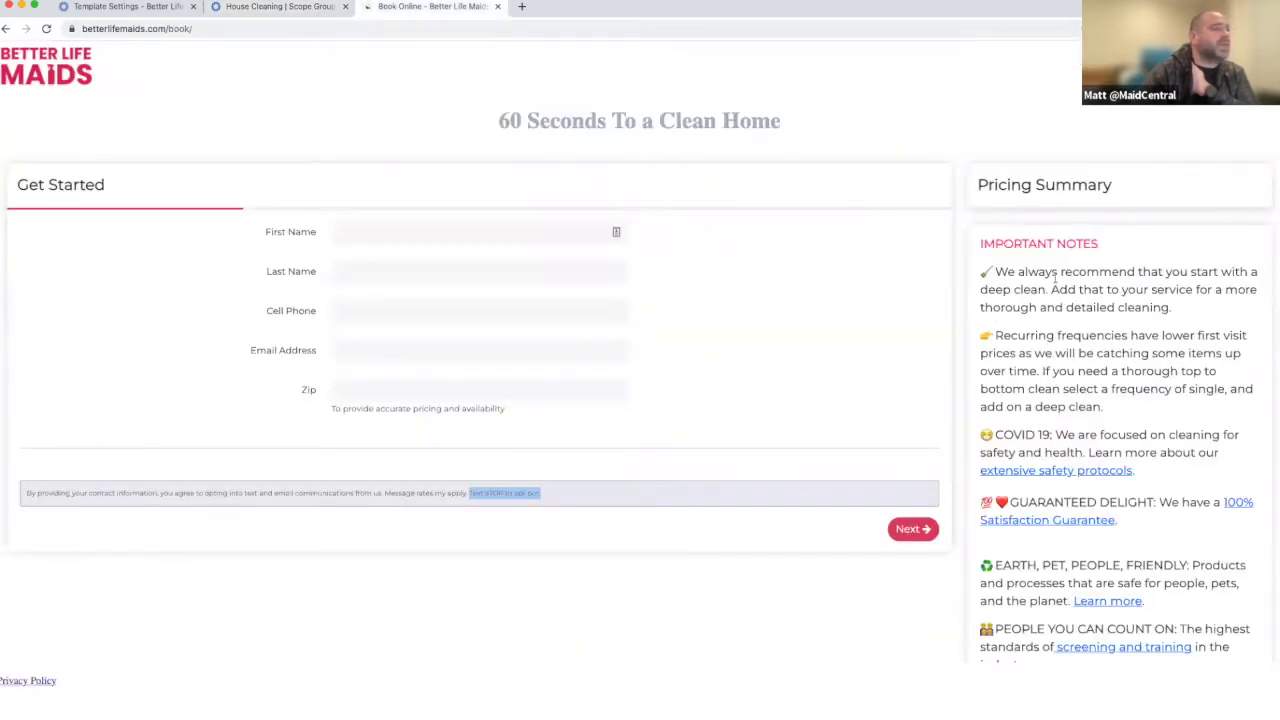
{"action": "left_click_drag", "start_coordinate": [993, 246], "coordinate": [1096, 257]}
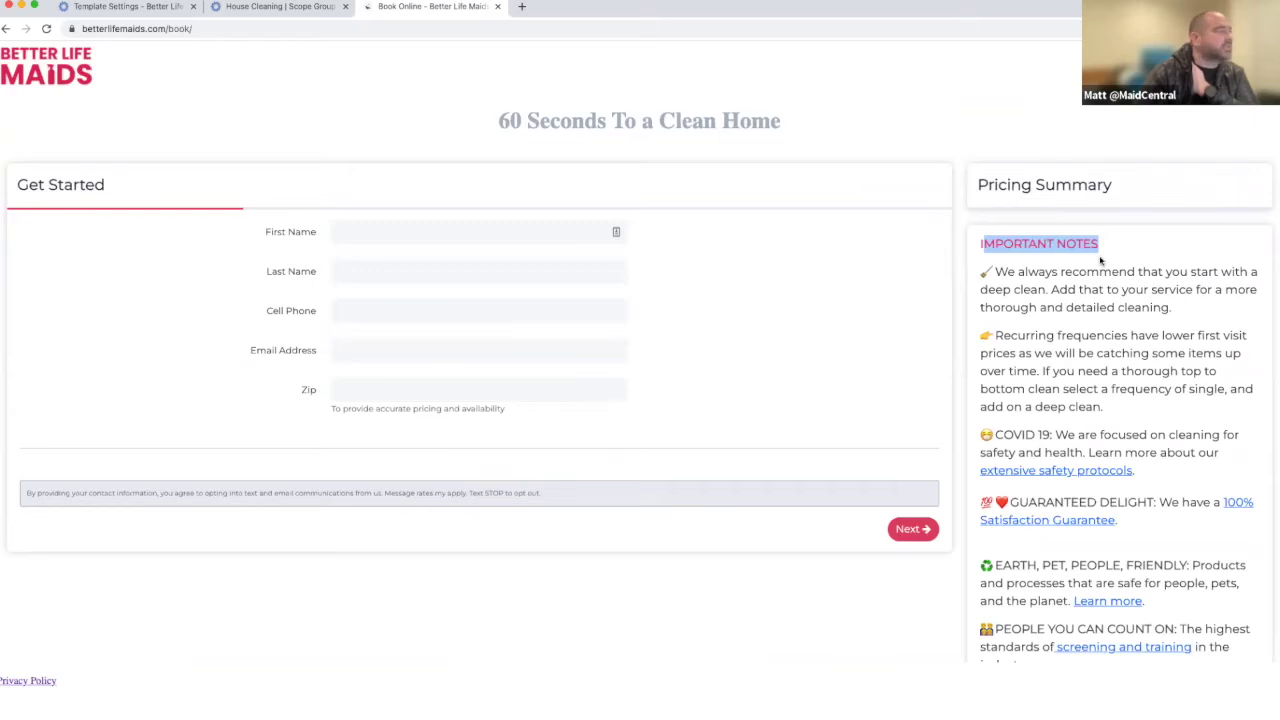
{"action": "scroll", "coordinate": [1098, 256], "scroll_direction": "down", "scroll_amount": 1}
{"action": "left_click_drag", "start_coordinate": [978, 239], "coordinate": [1090, 243]}
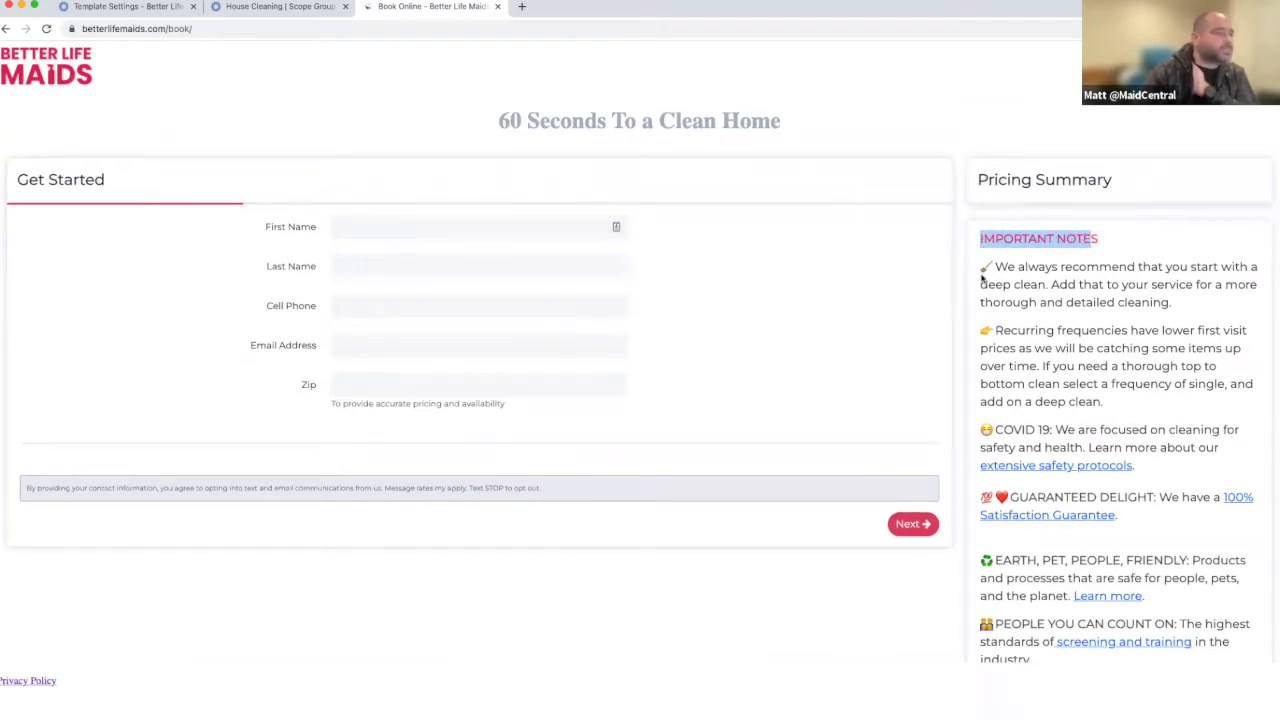
{"action": "left_click_drag", "start_coordinate": [981, 268], "coordinate": [1168, 302]}
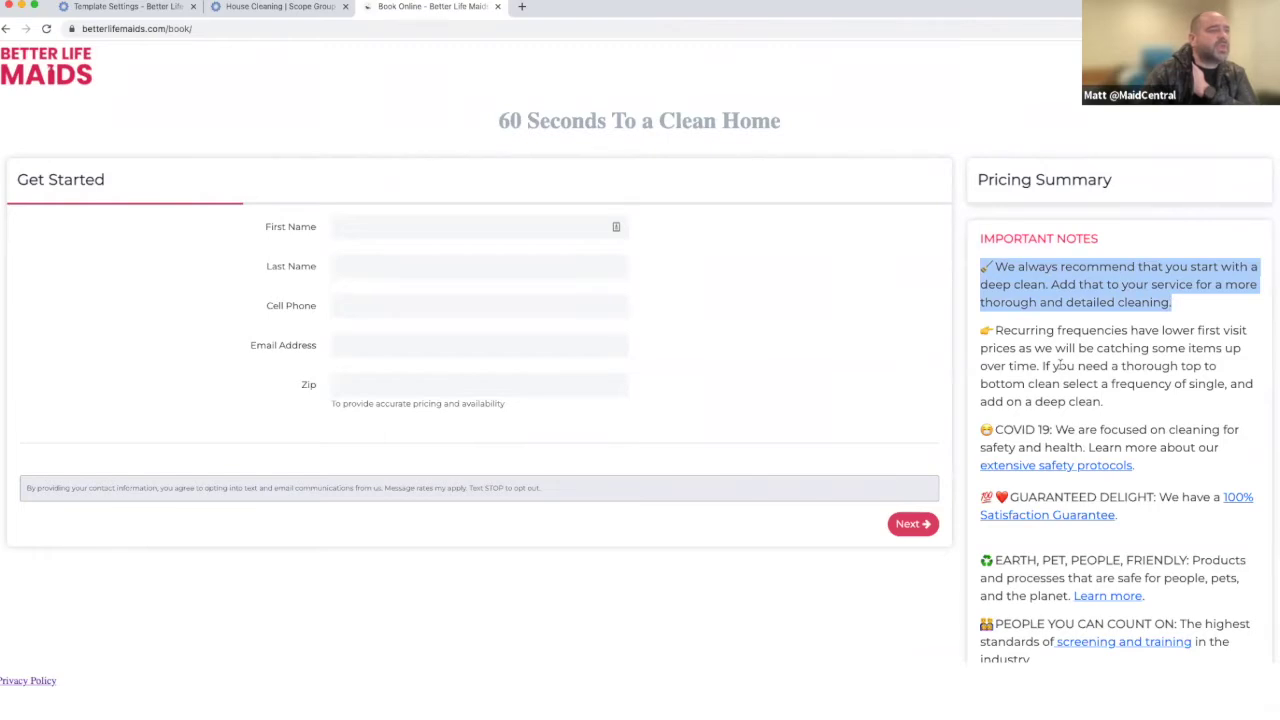
{"action": "scroll", "coordinate": [1058, 366], "scroll_direction": "down", "scroll_amount": 1}
{"action": "scroll", "coordinate": [1058, 366], "scroll_direction": "up", "scroll_amount": 1}
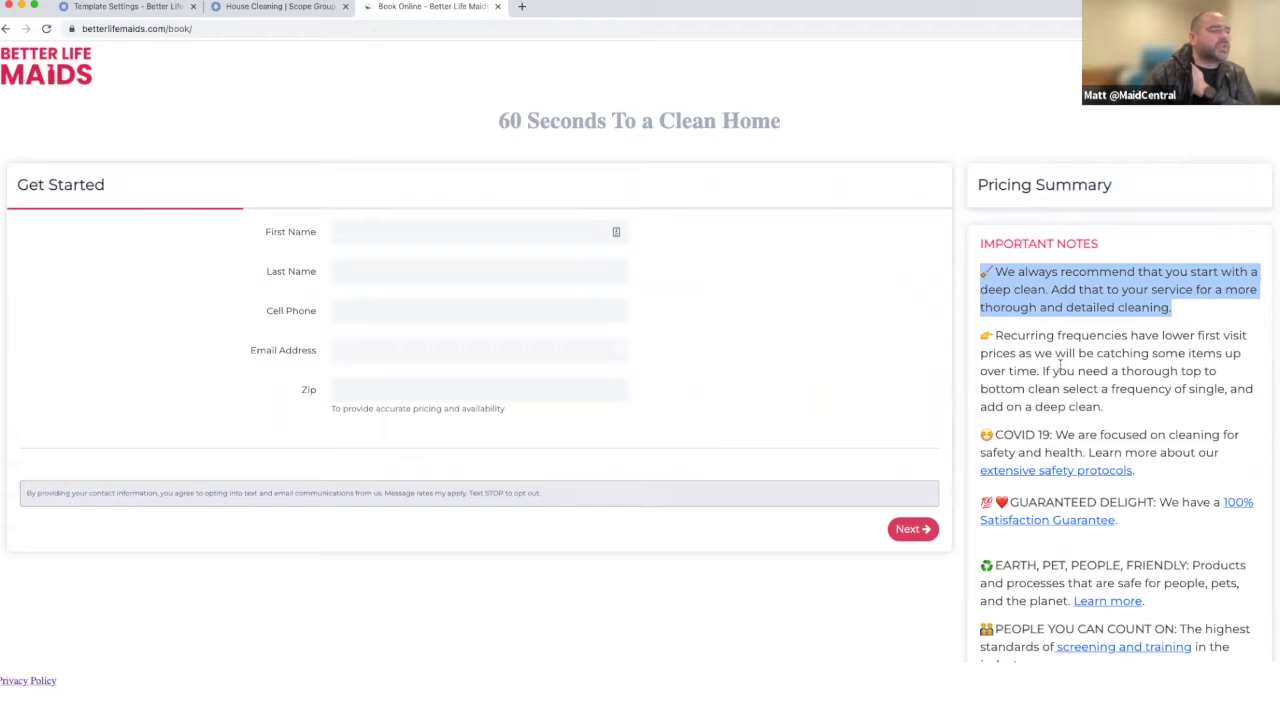
Step: Follow the "extensive safety protocols" link in the booking notes, review the coronavirus protective measures page, and close it
{"action": "left_click", "coordinate": [1078, 471]}
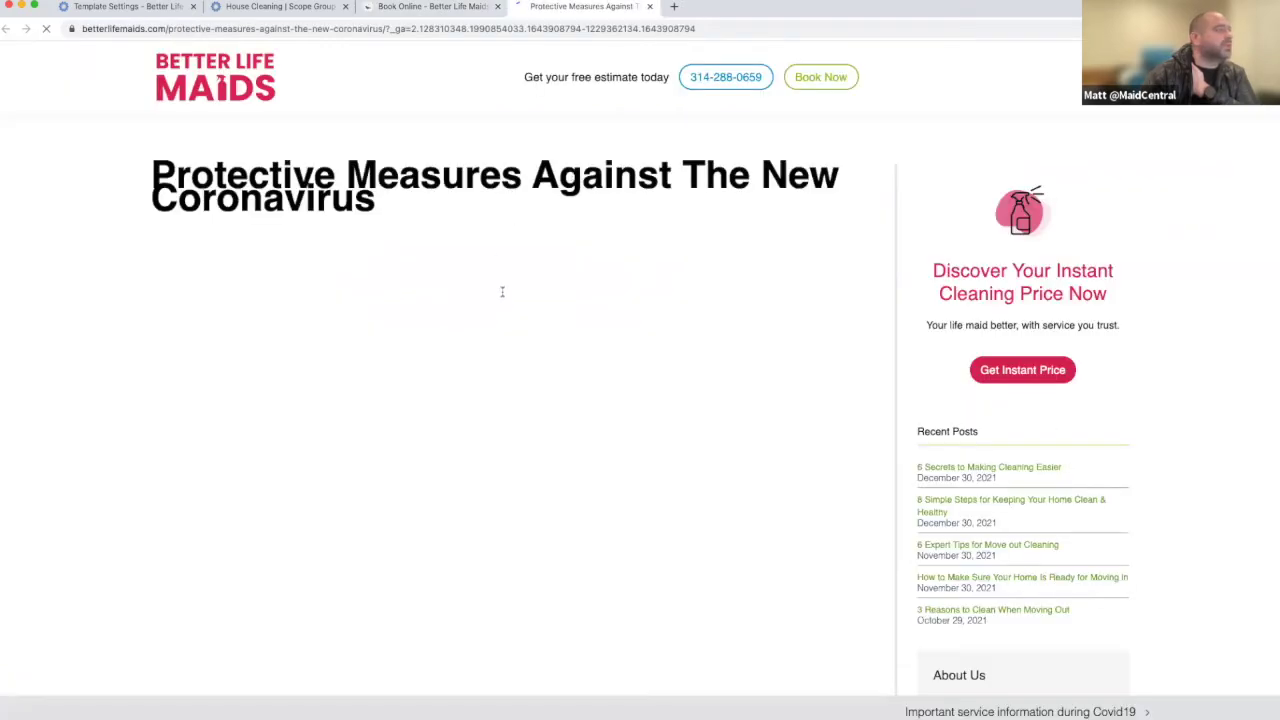
{"action": "scroll", "coordinate": [503, 295], "scroll_direction": "down", "scroll_amount": 5}
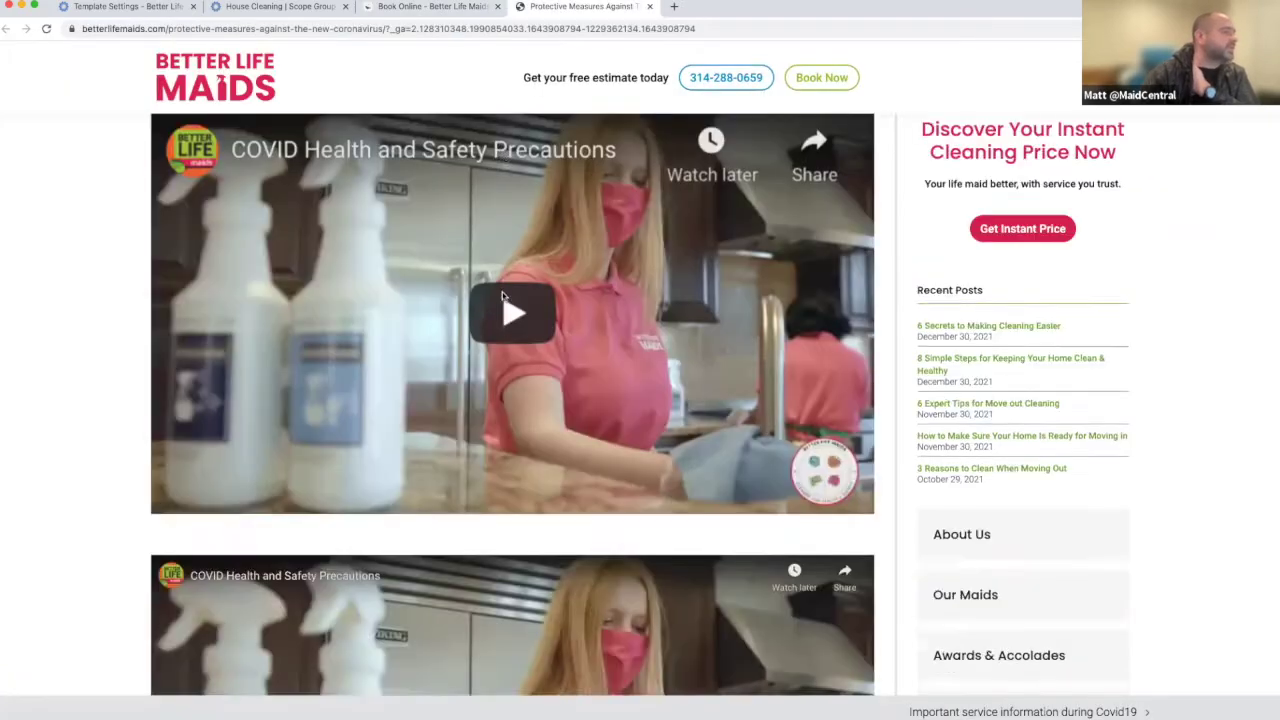
{"action": "scroll", "coordinate": [503, 299], "scroll_direction": "down", "scroll_amount": 4}
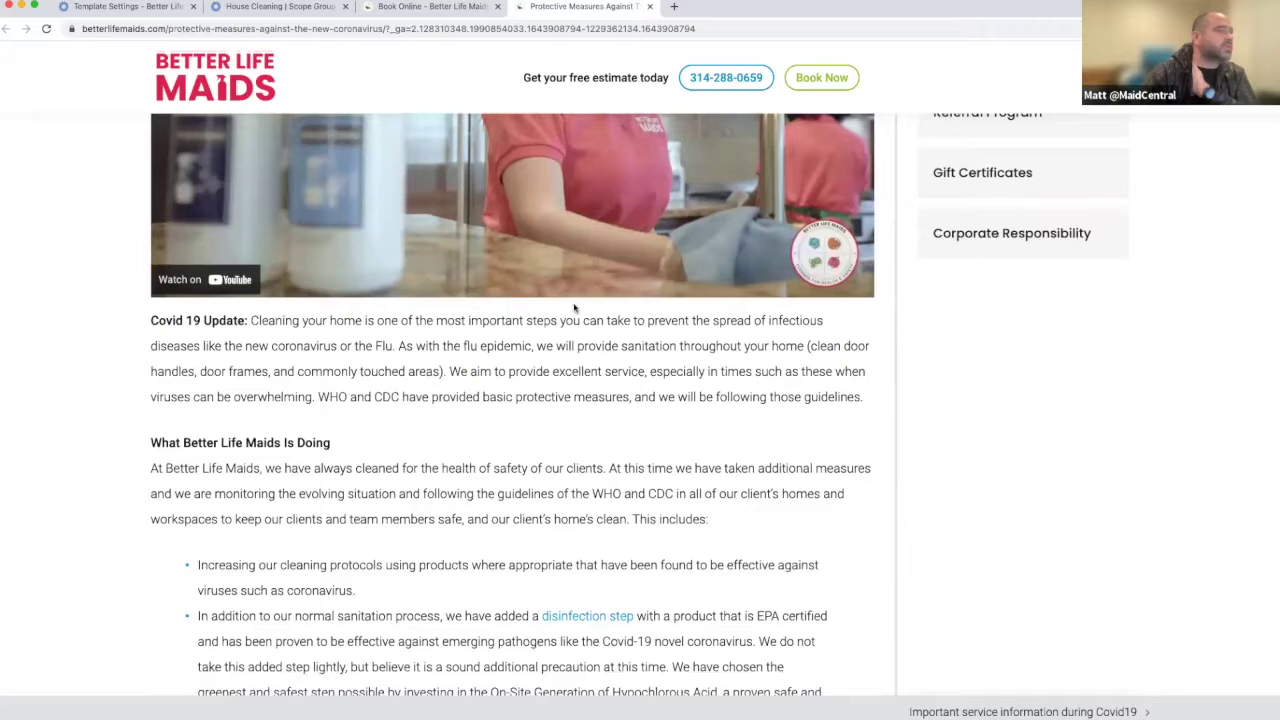
{"action": "scroll", "coordinate": [575, 307], "scroll_direction": "up", "scroll_amount": 6}
{"action": "scroll", "coordinate": [575, 307], "scroll_direction": "up", "scroll_amount": 2}
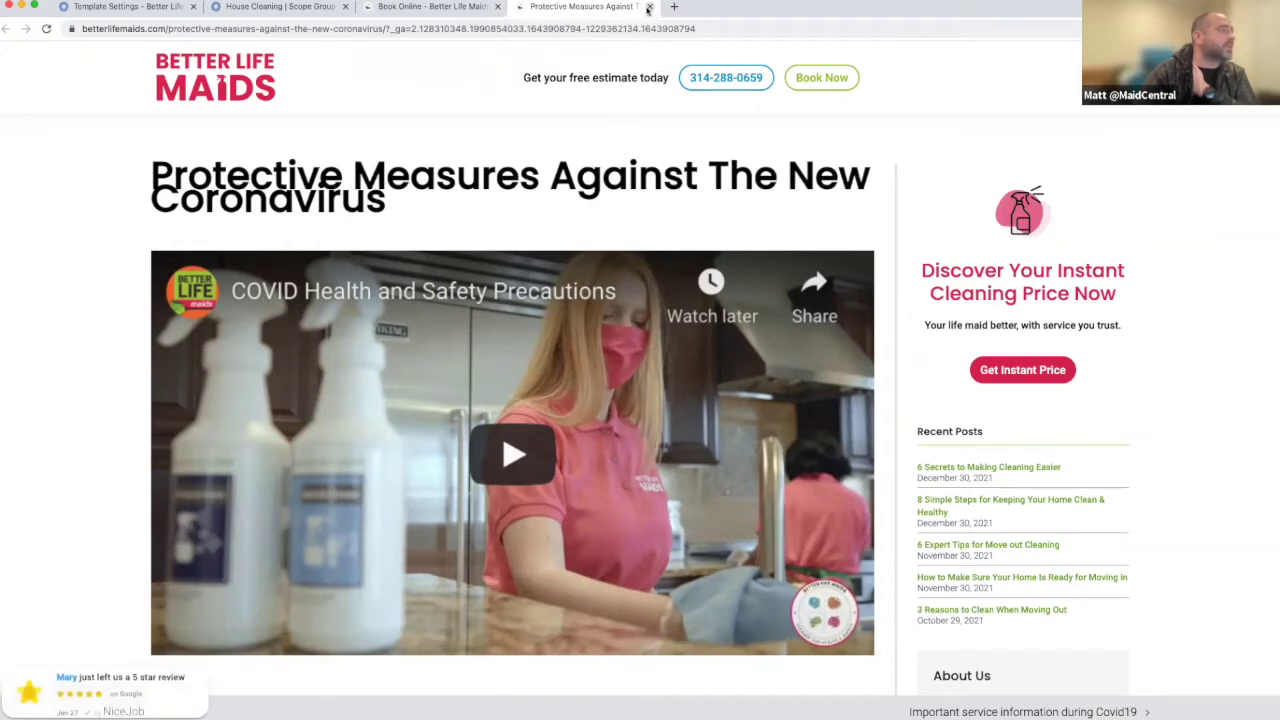
{"action": "left_click", "coordinate": [648, 7]}
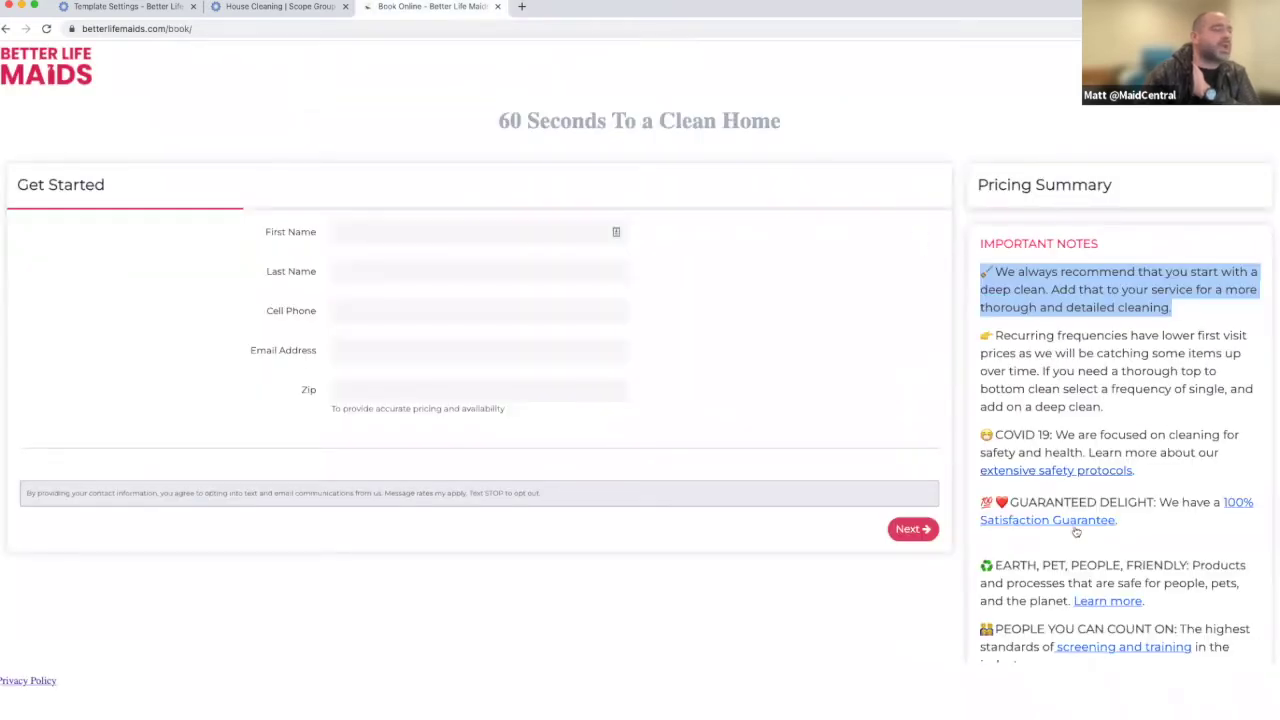
Step: Check the remaining booking notes, return to the House Cleaning scope group and highlight "all terms of service" in its Marketing Text
{"action": "scroll", "coordinate": [1120, 562], "scroll_direction": "down", "scroll_amount": 1}
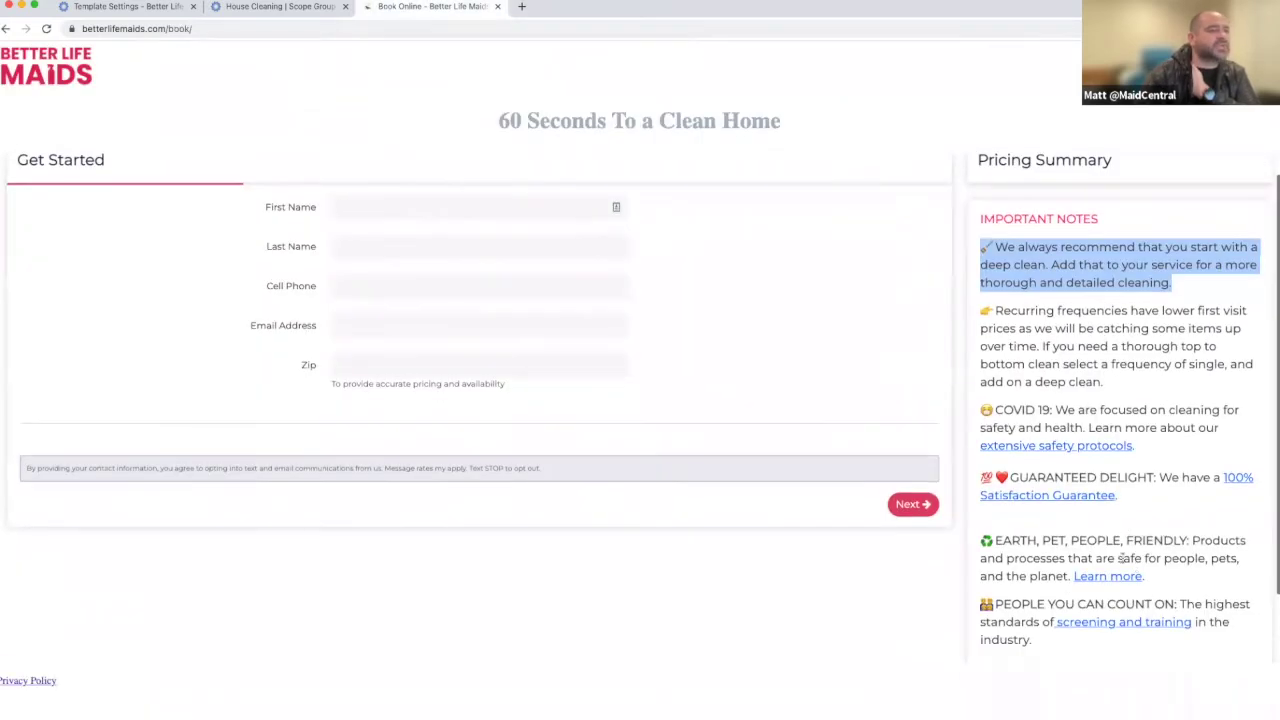
{"action": "scroll", "coordinate": [1120, 595], "scroll_direction": "up", "scroll_amount": 1}
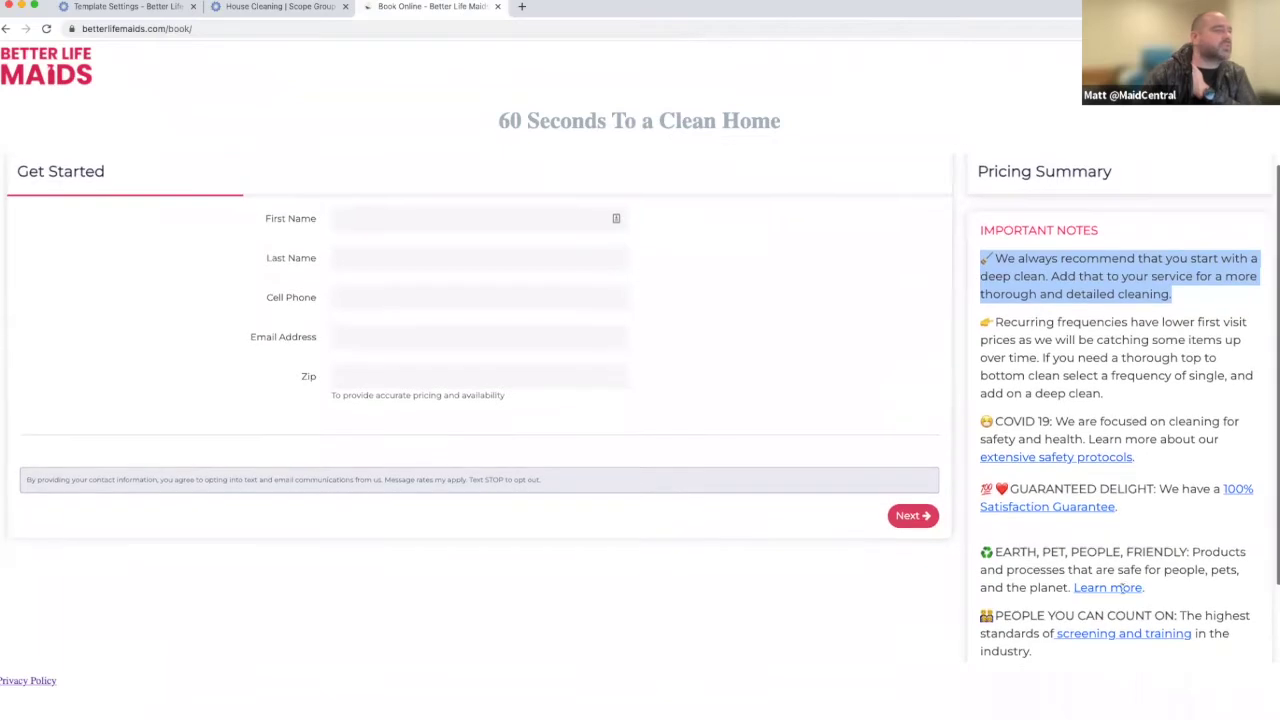
{"action": "left_click", "coordinate": [294, 7]}
{"action": "scroll", "coordinate": [654, 433], "scroll_direction": "down", "scroll_amount": 3}
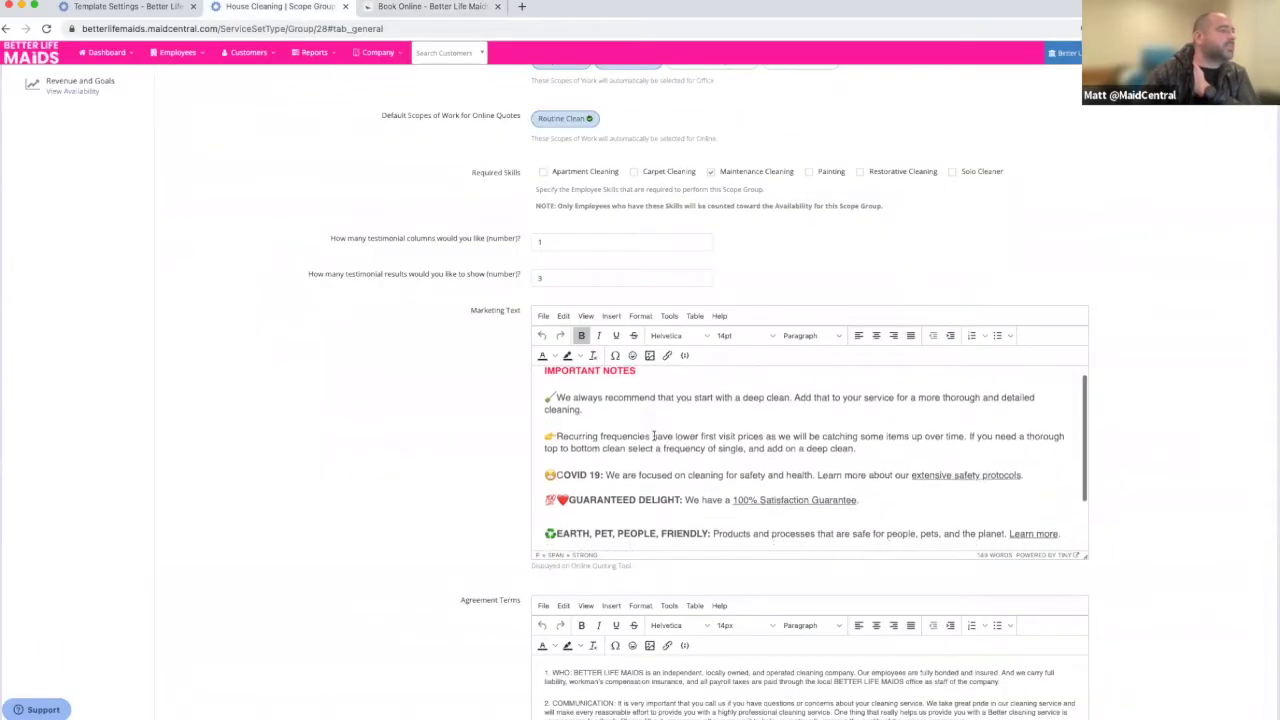
{"action": "scroll", "coordinate": [654, 433], "scroll_direction": "down", "scroll_amount": 1}
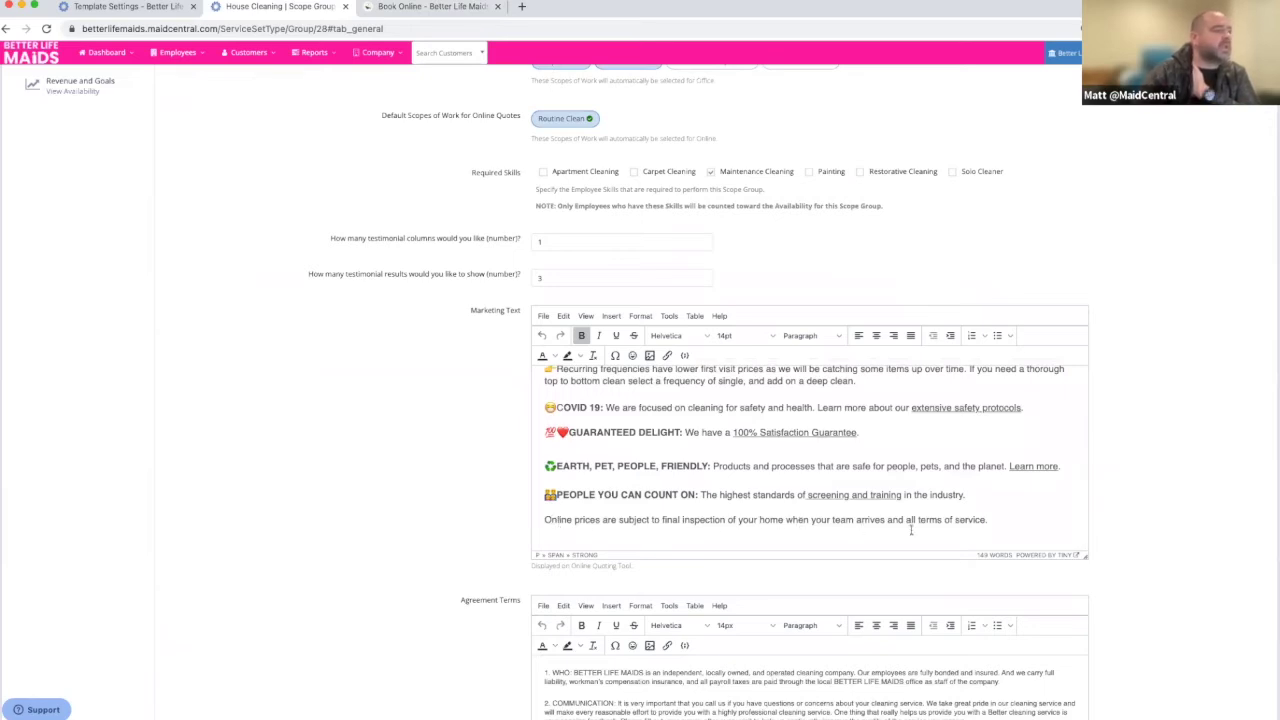
{"action": "left_click_drag", "start_coordinate": [904, 520], "coordinate": [987, 519]}
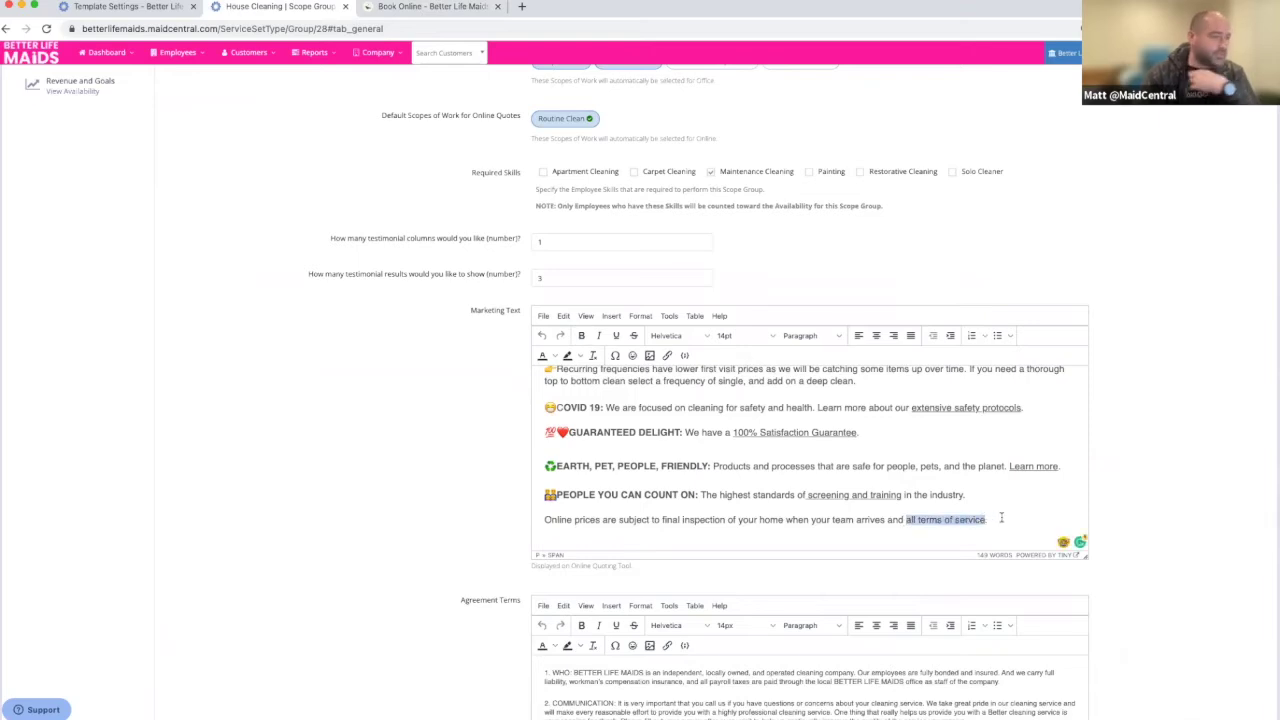
Step: Review the full Agreement Terms of the House Cleaning scope group, from the WHO clause through DAMAGES & BREAKAGE
{"action": "scroll", "coordinate": [985, 535], "scroll_direction": "down", "scroll_amount": 3}
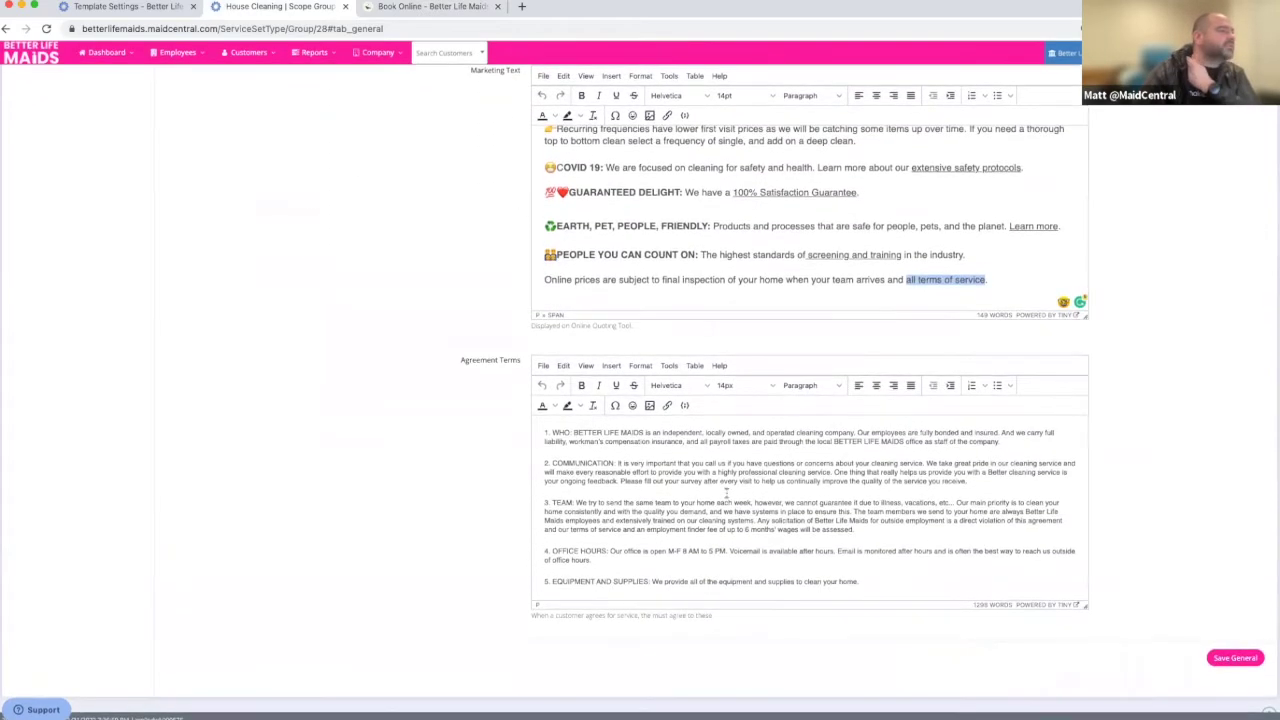
{"action": "scroll", "coordinate": [706, 486], "scroll_direction": "down", "scroll_amount": 10}
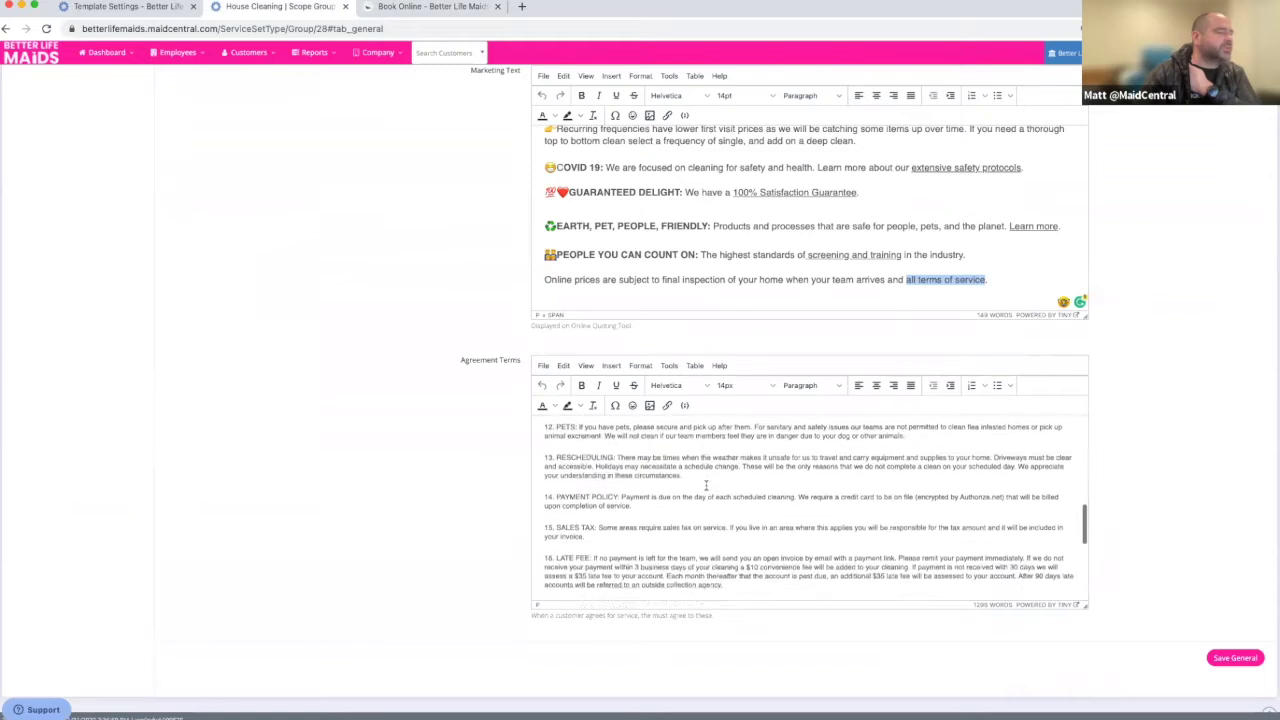
{"action": "scroll", "coordinate": [706, 485], "scroll_direction": "down", "scroll_amount": 3}
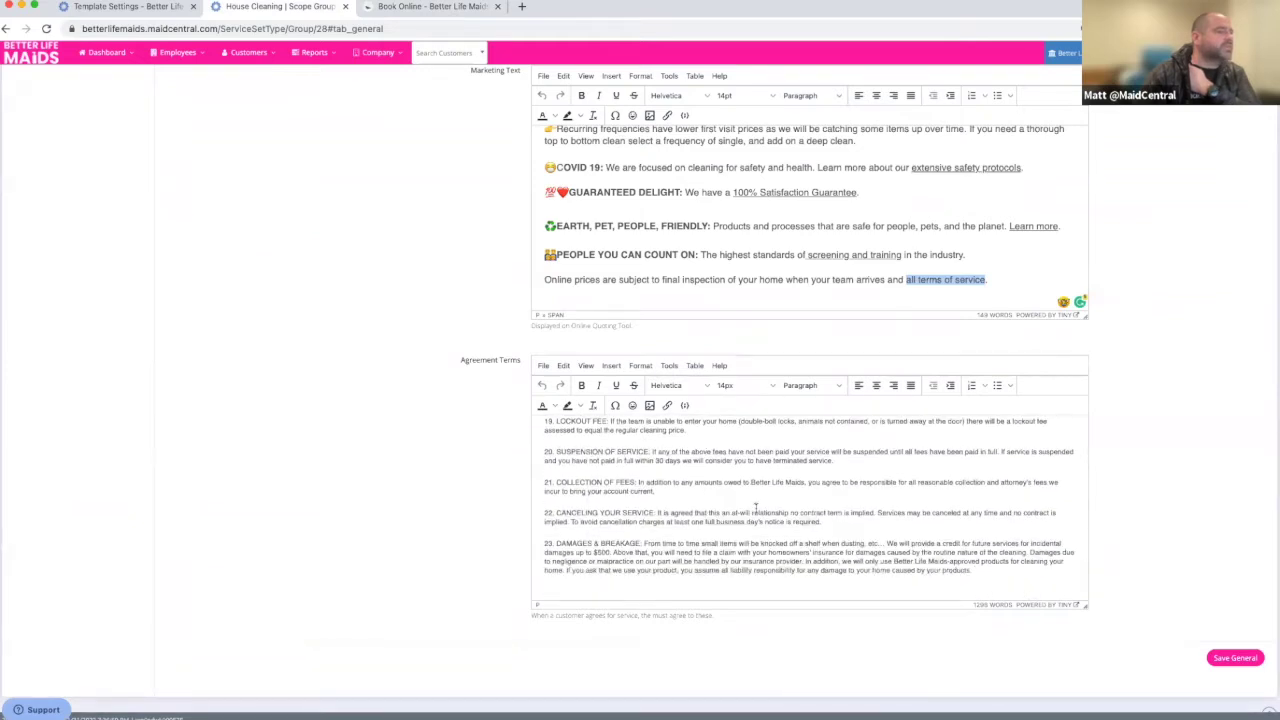
{"action": "scroll", "coordinate": [765, 495], "scroll_direction": "up", "scroll_amount": 4}
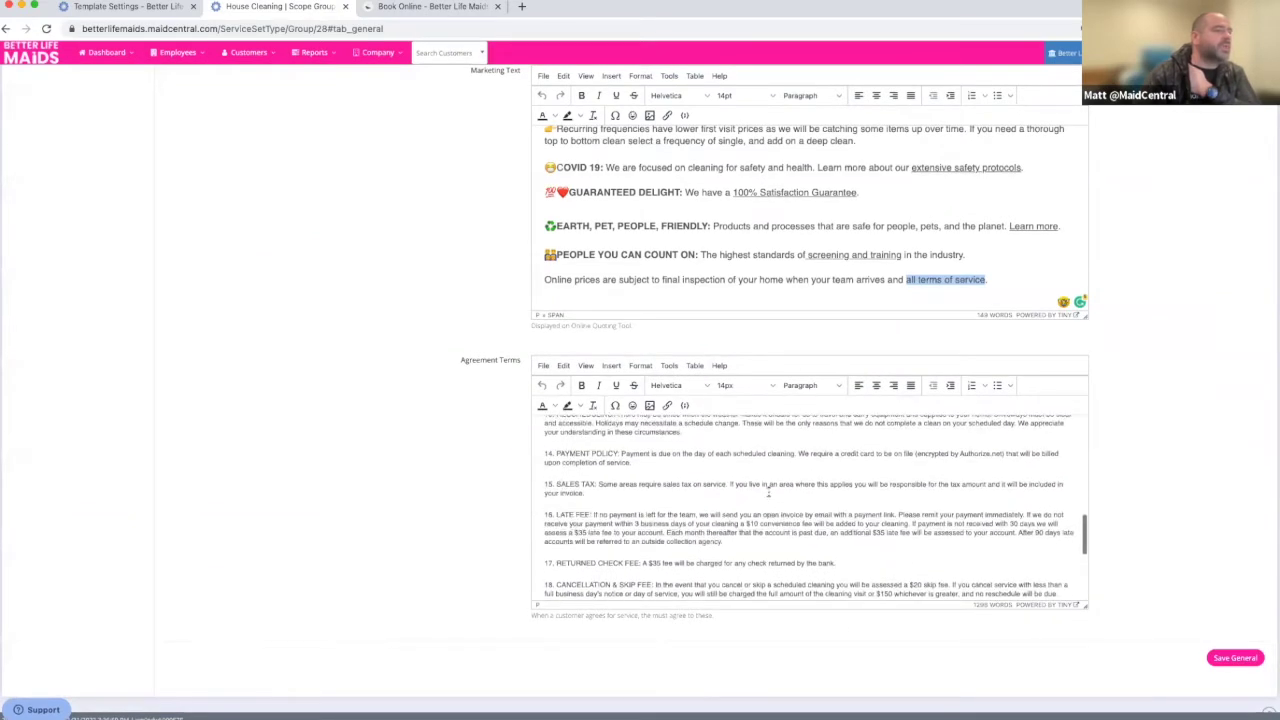
{"action": "scroll", "coordinate": [768, 493], "scroll_direction": "up", "scroll_amount": 5}
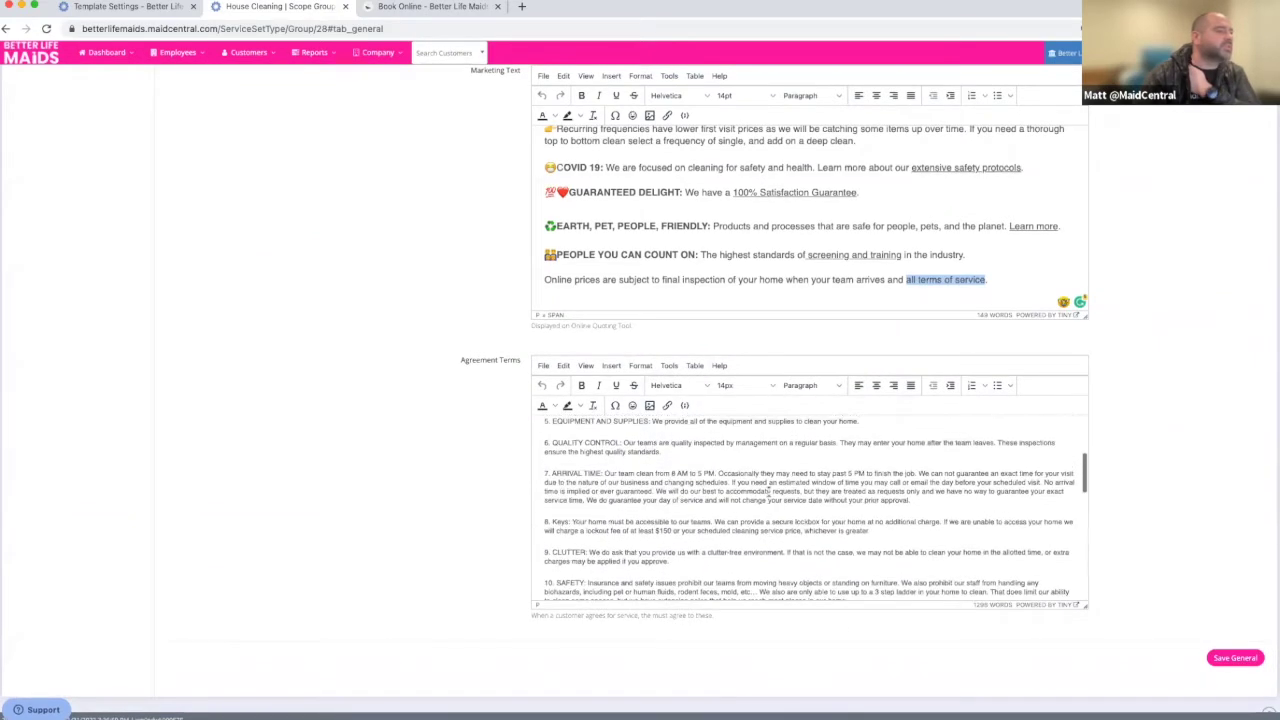
{"action": "scroll", "coordinate": [768, 493], "scroll_direction": "up", "scroll_amount": 4}
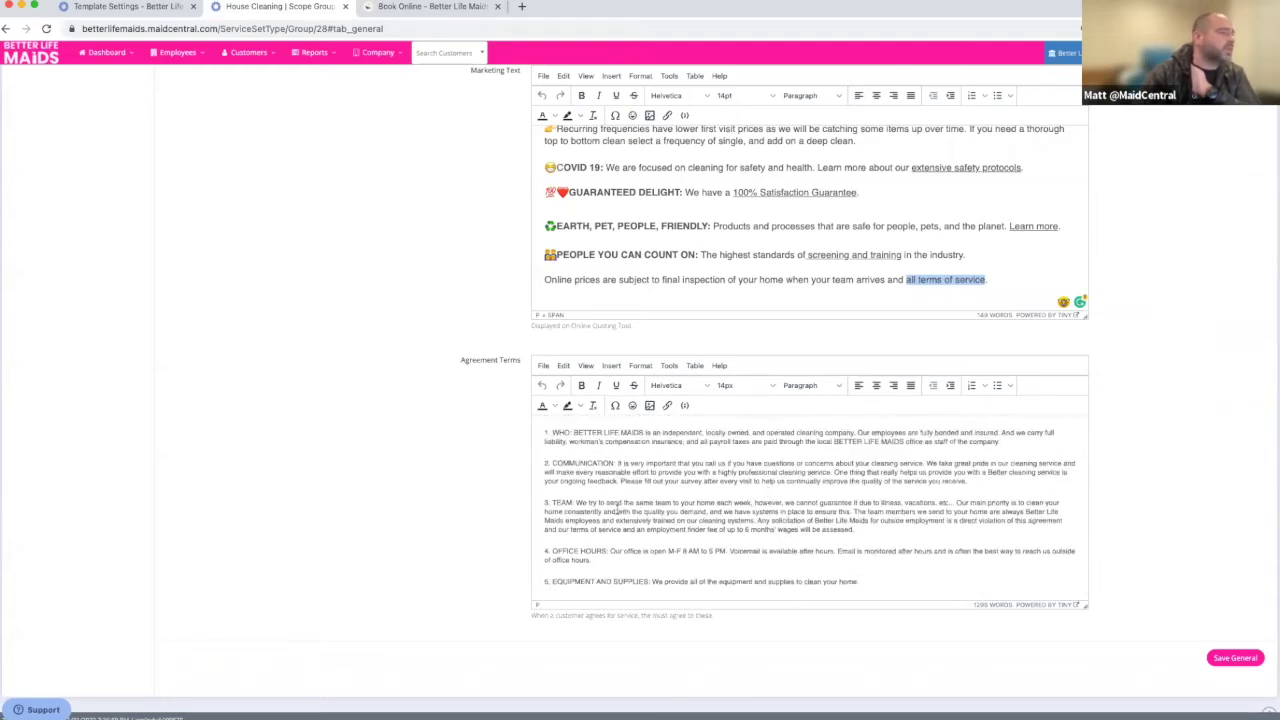
{"action": "scroll", "coordinate": [668, 512], "scroll_direction": "up", "scroll_amount": 4}
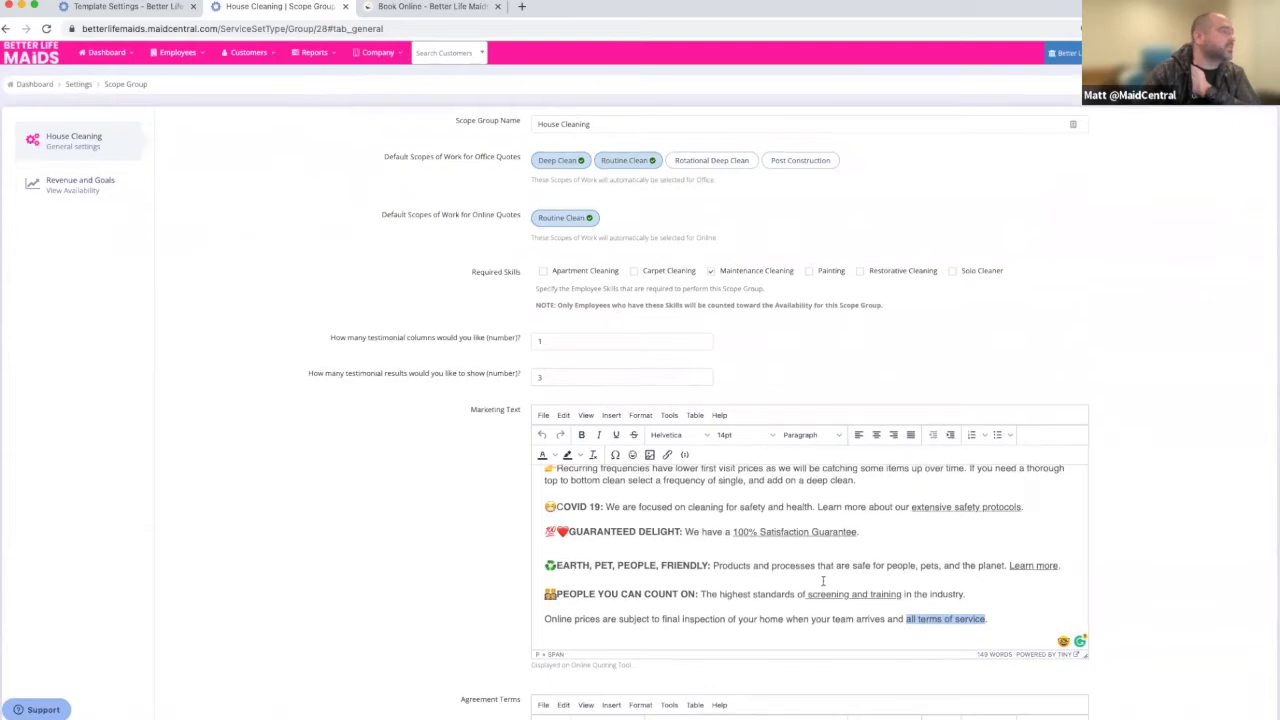
{"action": "scroll", "coordinate": [834, 578], "scroll_direction": "down", "scroll_amount": 2}
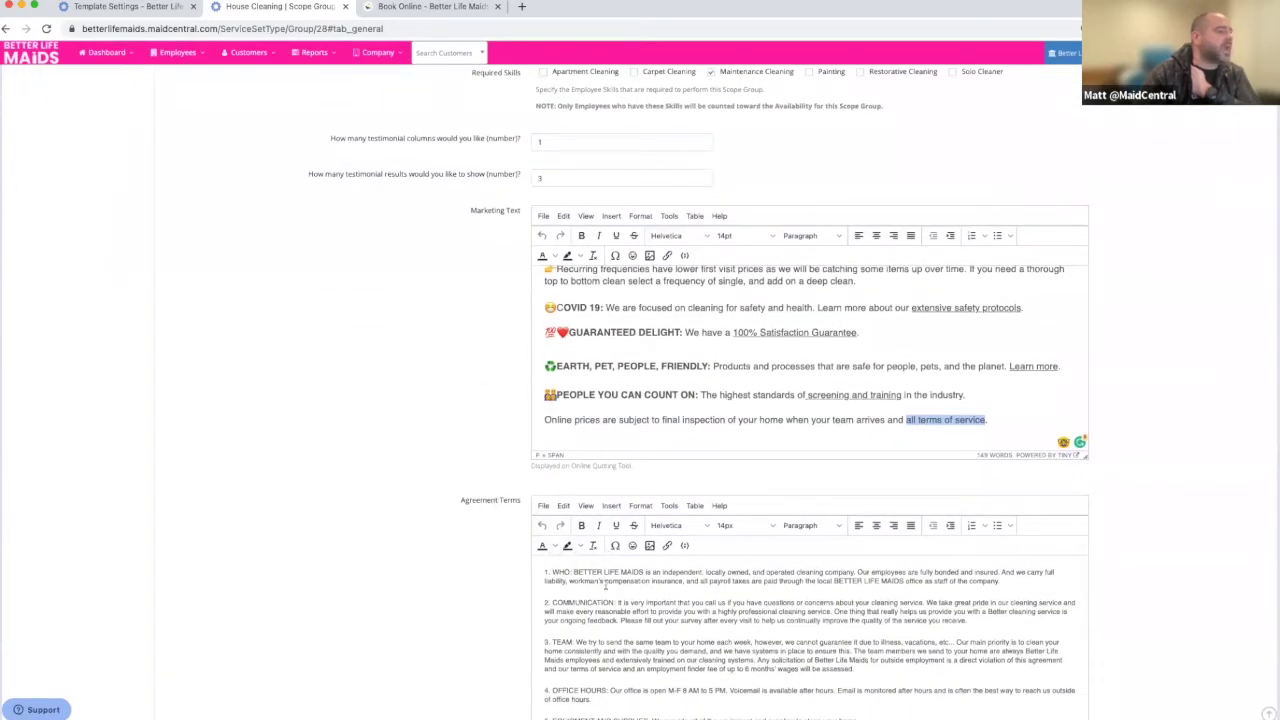
{"action": "scroll", "coordinate": [620, 586], "scroll_direction": "down", "scroll_amount": 5}
{"action": "scroll", "coordinate": [622, 588], "scroll_direction": "down", "scroll_amount": 10}
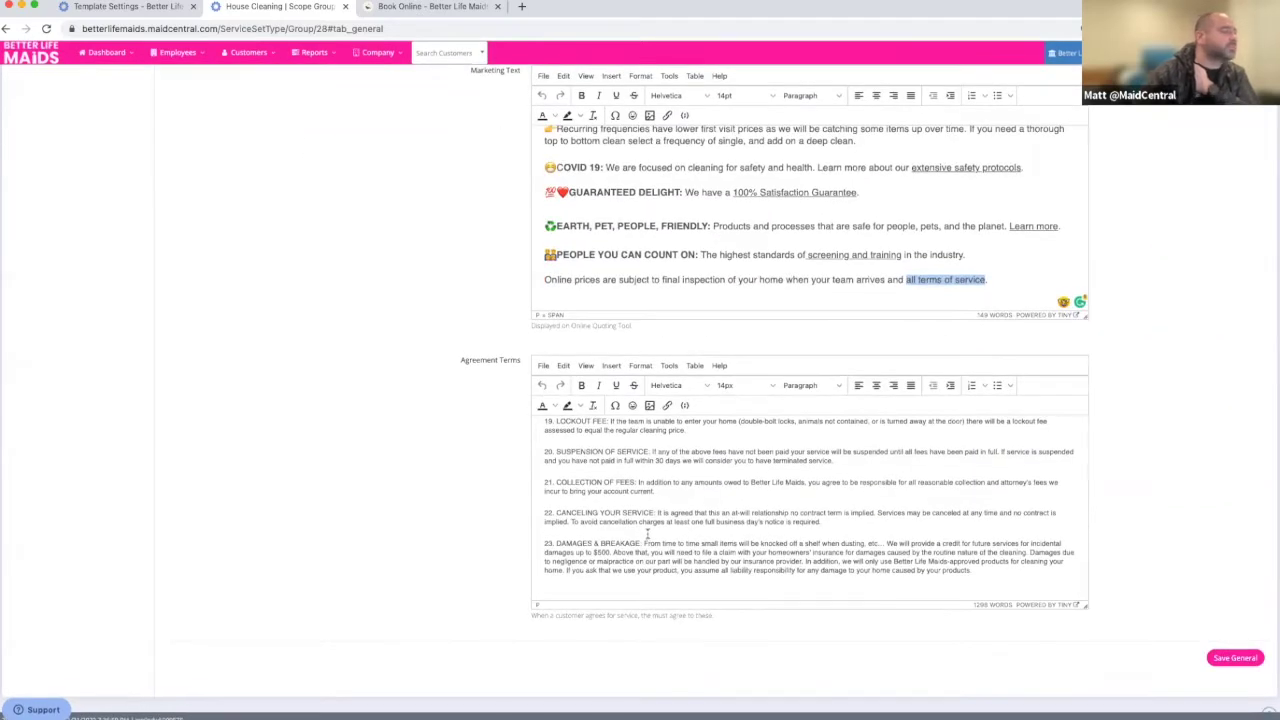
{"action": "scroll", "coordinate": [647, 535], "scroll_direction": "up", "scroll_amount": 5}
{"action": "scroll", "coordinate": [647, 535], "scroll_direction": "up", "scroll_amount": 5}
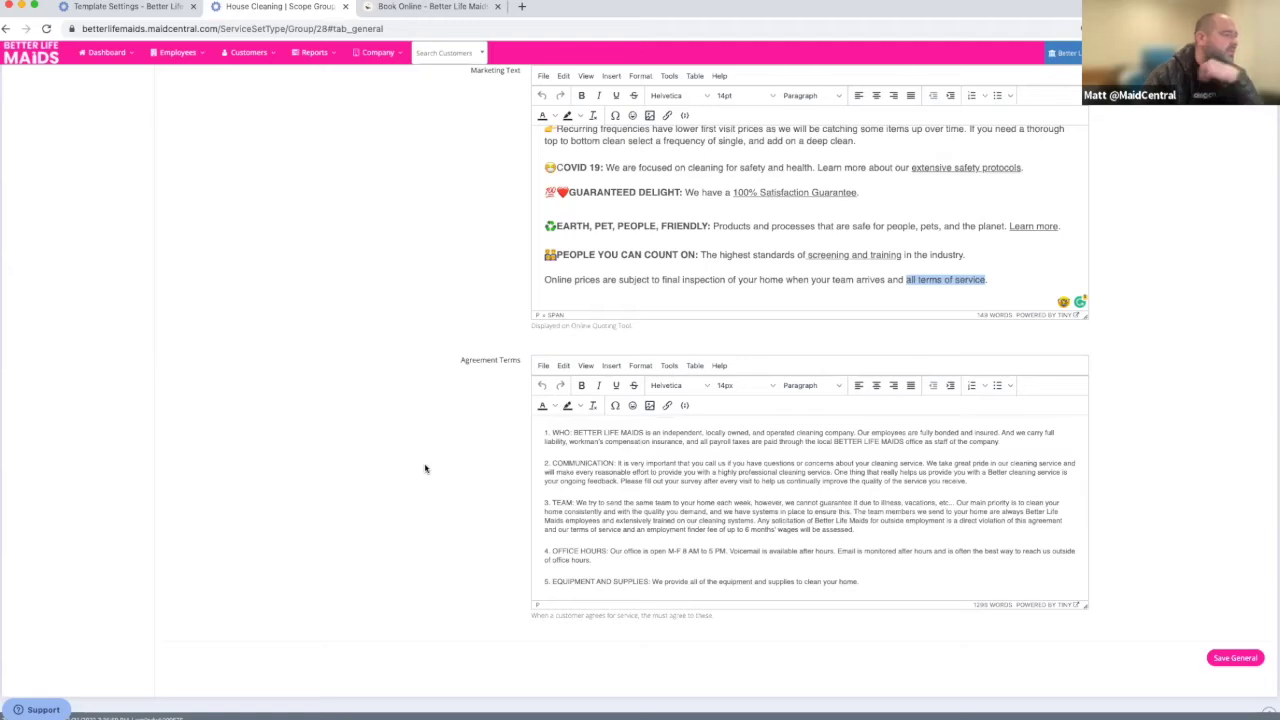
Step: Open the House Cleaning group's Revenue and Goals settings with the availability calendar
{"action": "scroll", "coordinate": [469, 453], "scroll_direction": "up", "scroll_amount": 5}
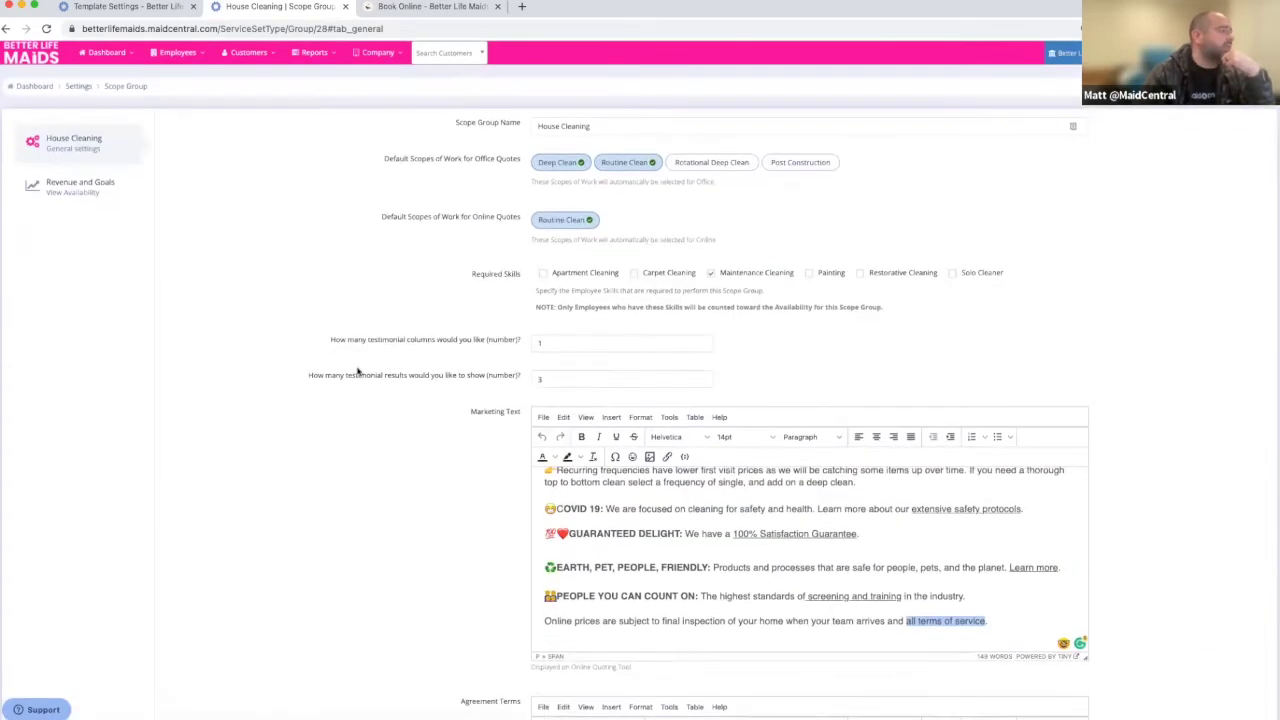
{"action": "left_click", "coordinate": [80, 188]}
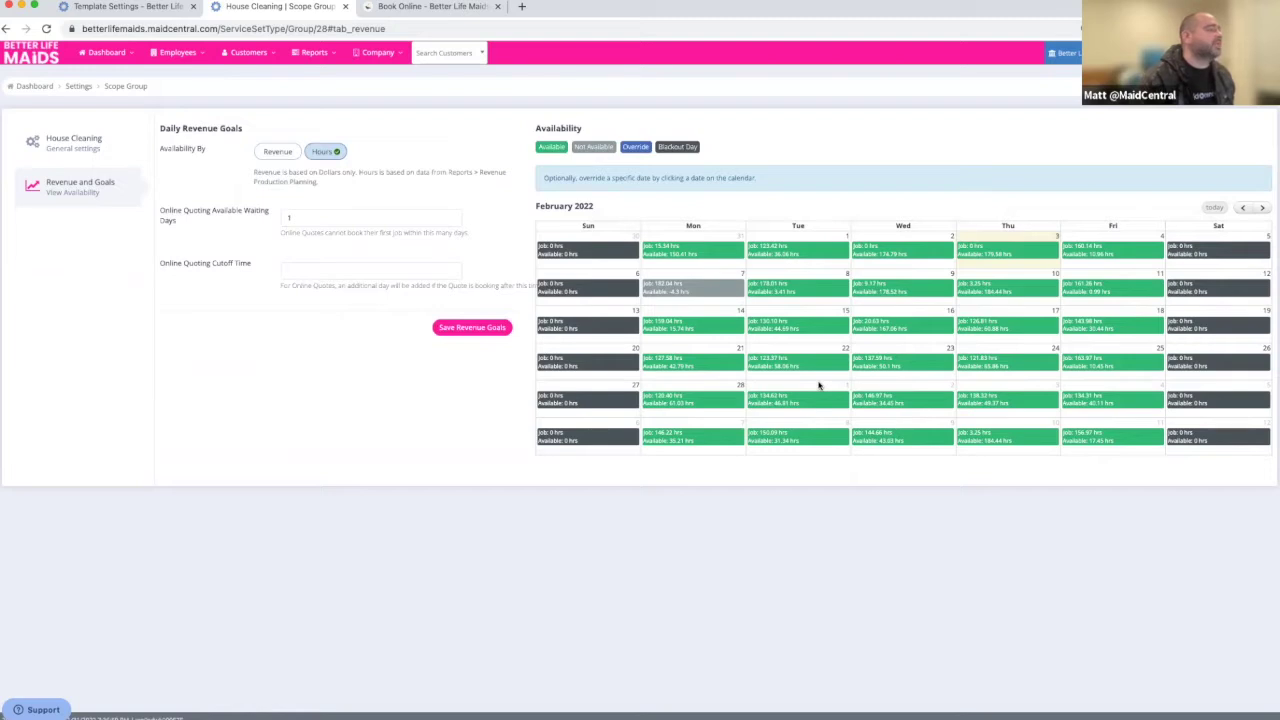
Step: Switch the House Cleaning group's availability basis to Revenue, view the calendar in dollars, and switch it back to Hours
{"action": "left_click", "coordinate": [266, 153]}
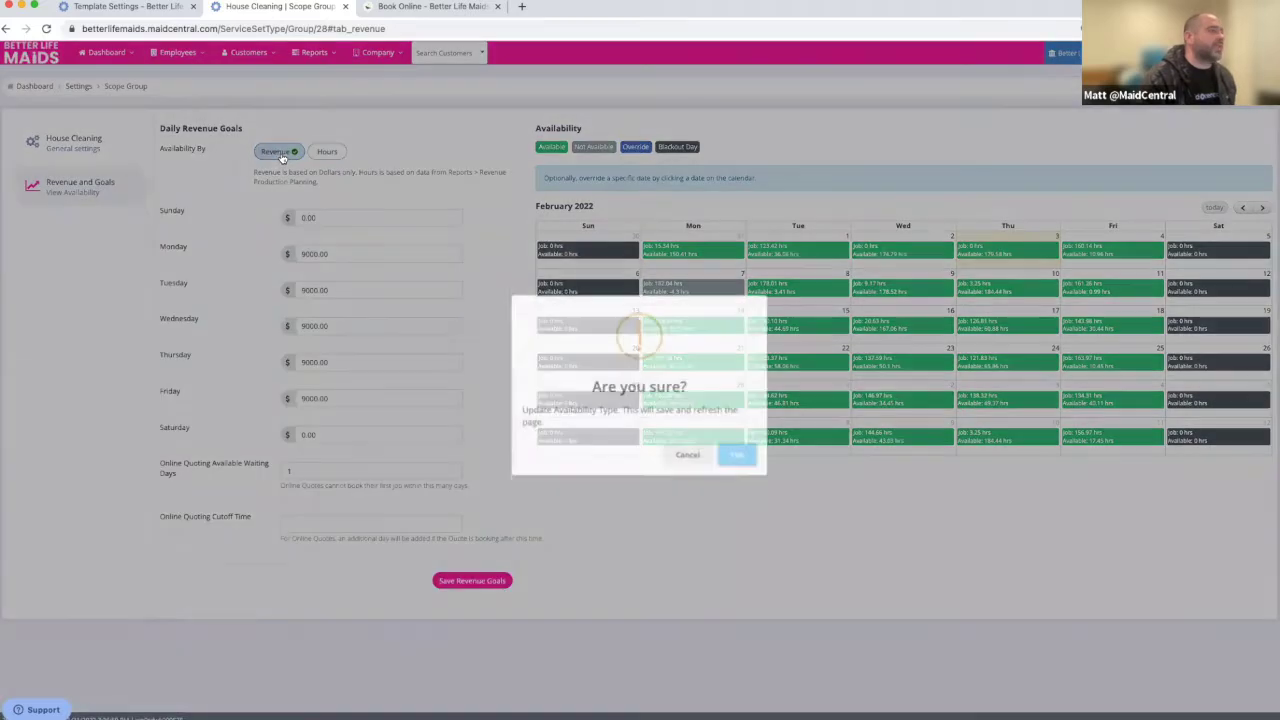
{"action": "left_click", "coordinate": [732, 451]}
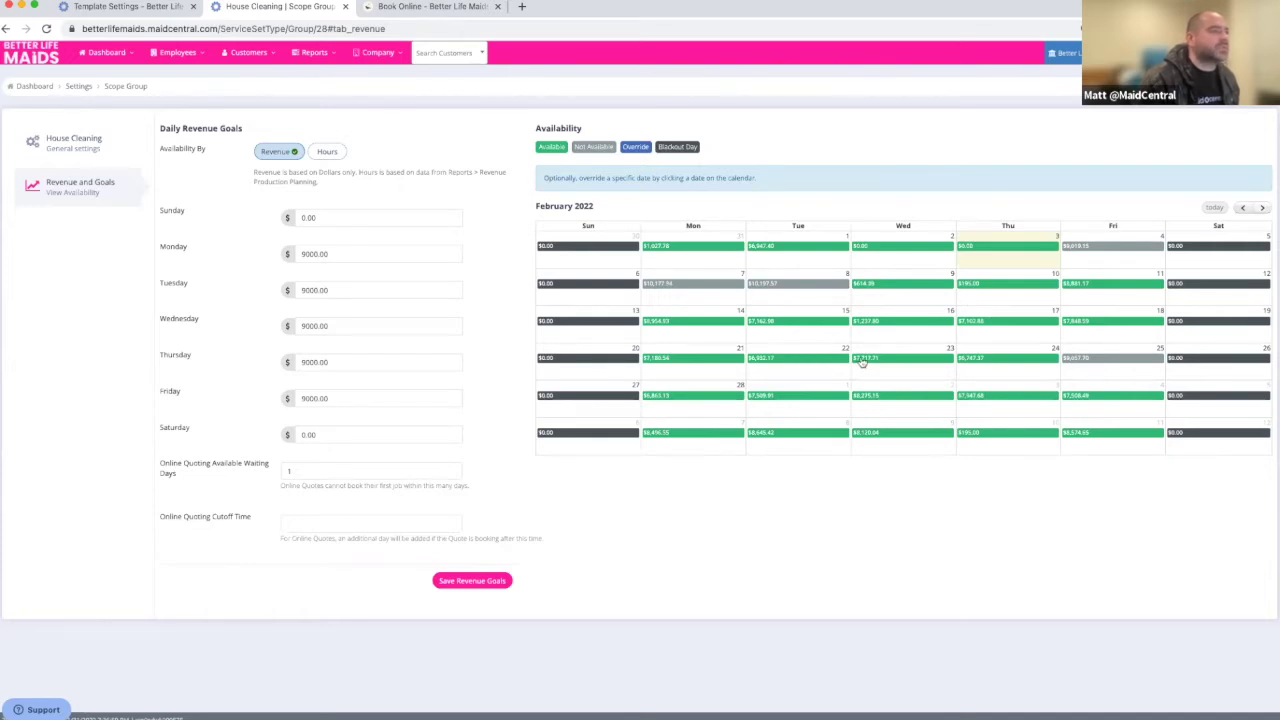
{"action": "left_click", "coordinate": [328, 152]}
{"action": "left_click", "coordinate": [740, 455]}
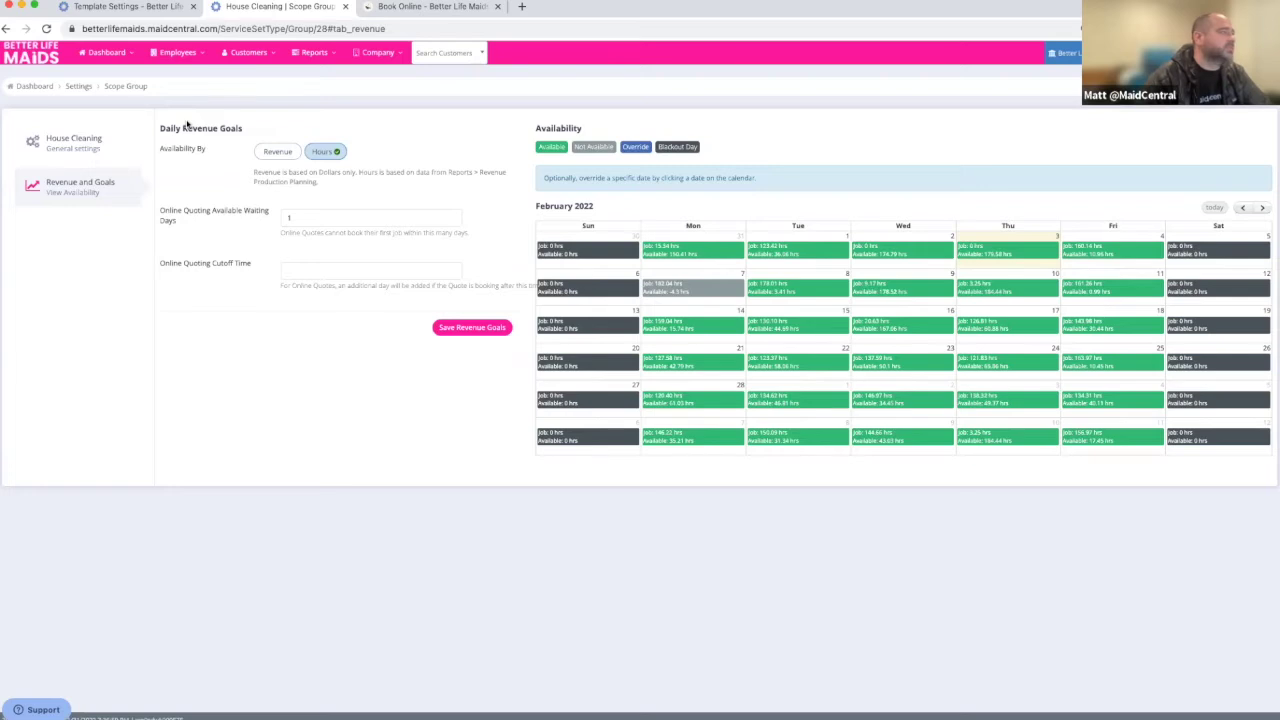
Step: Open the Routine Clean scope of work and look through its QuickBooks Item choices without changing the selection
{"action": "left_click", "coordinate": [78, 87]}
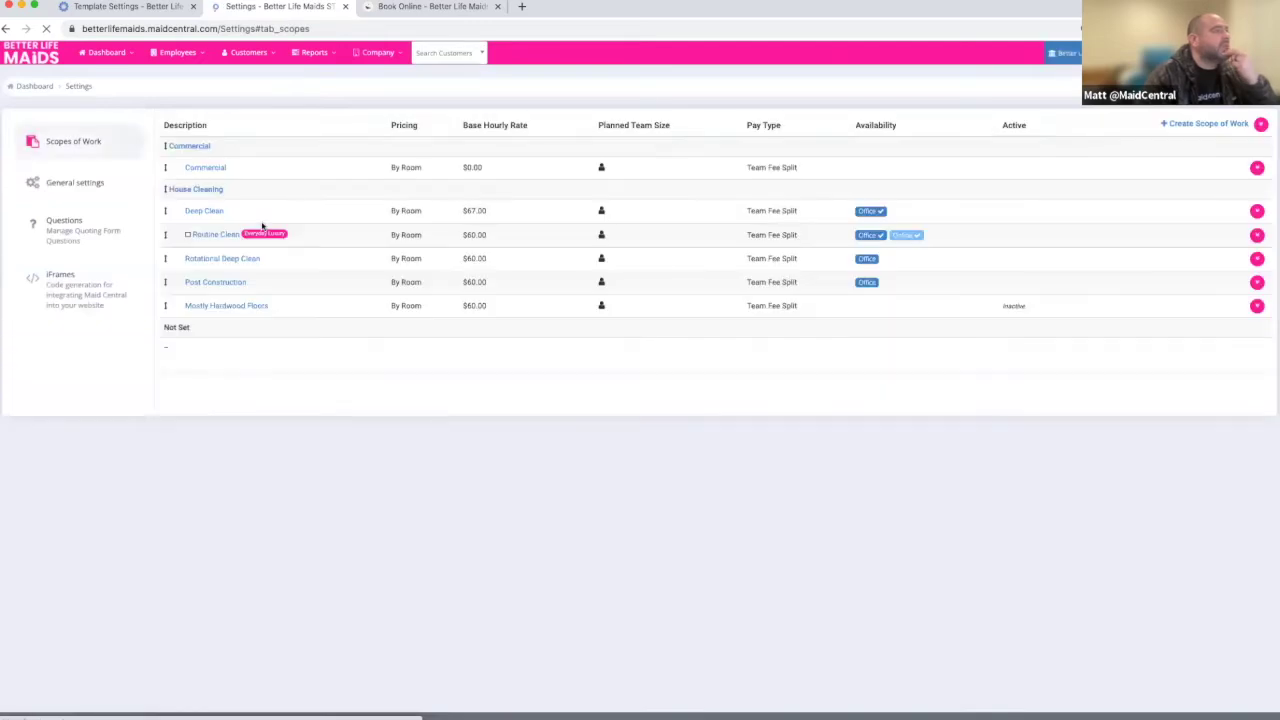
{"action": "left_click", "coordinate": [208, 237]}
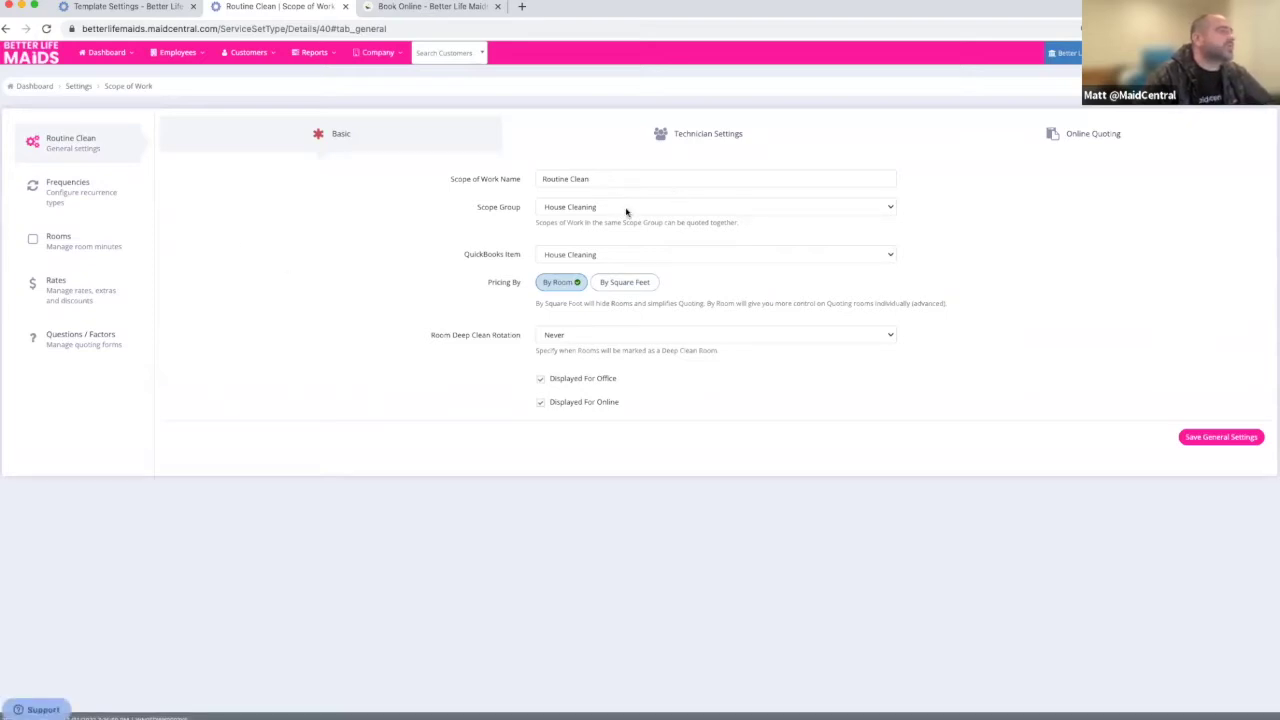
{"action": "left_click", "coordinate": [691, 259]}
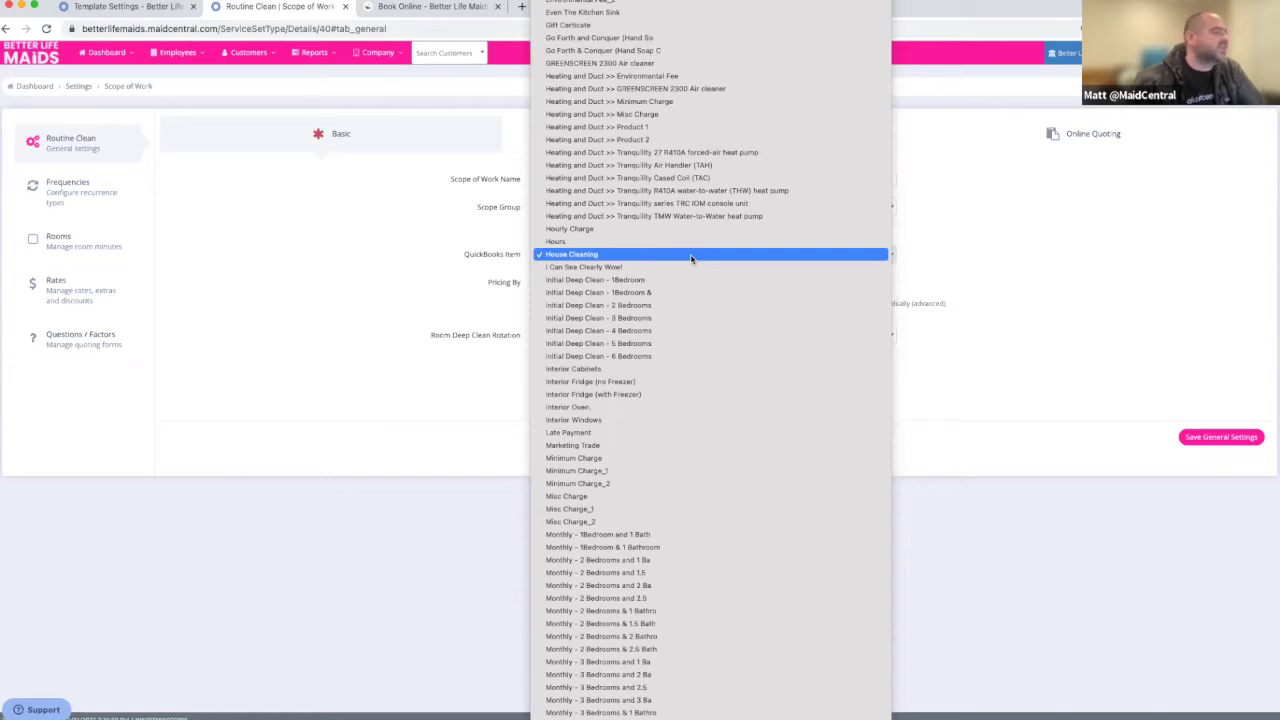
{"action": "scroll", "coordinate": [766, 470], "scroll_direction": "down", "scroll_amount": 5}
{"action": "scroll", "coordinate": [766, 470], "scroll_direction": "up", "scroll_amount": 15}
{"action": "scroll", "coordinate": [760, 457], "scroll_direction": "up", "scroll_amount": 3}
{"action": "scroll", "coordinate": [760, 457], "scroll_direction": "down", "scroll_amount": 10}
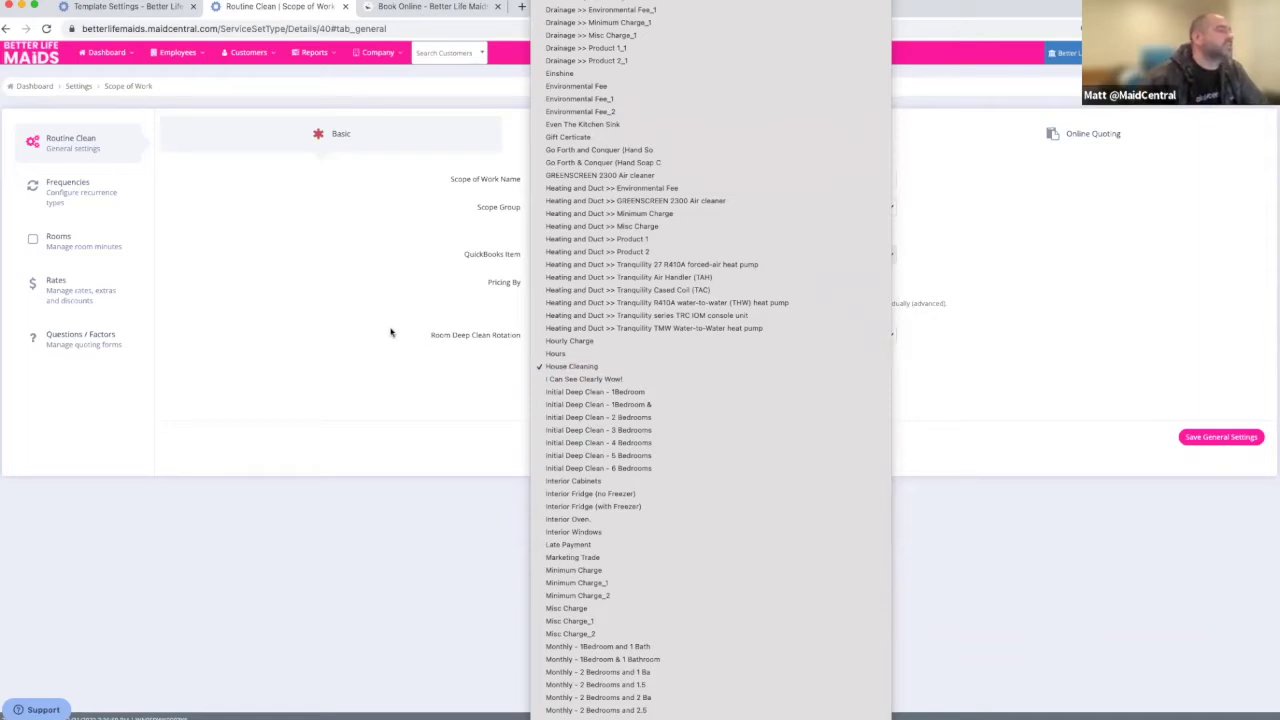
{"action": "left_click", "coordinate": [391, 332]}
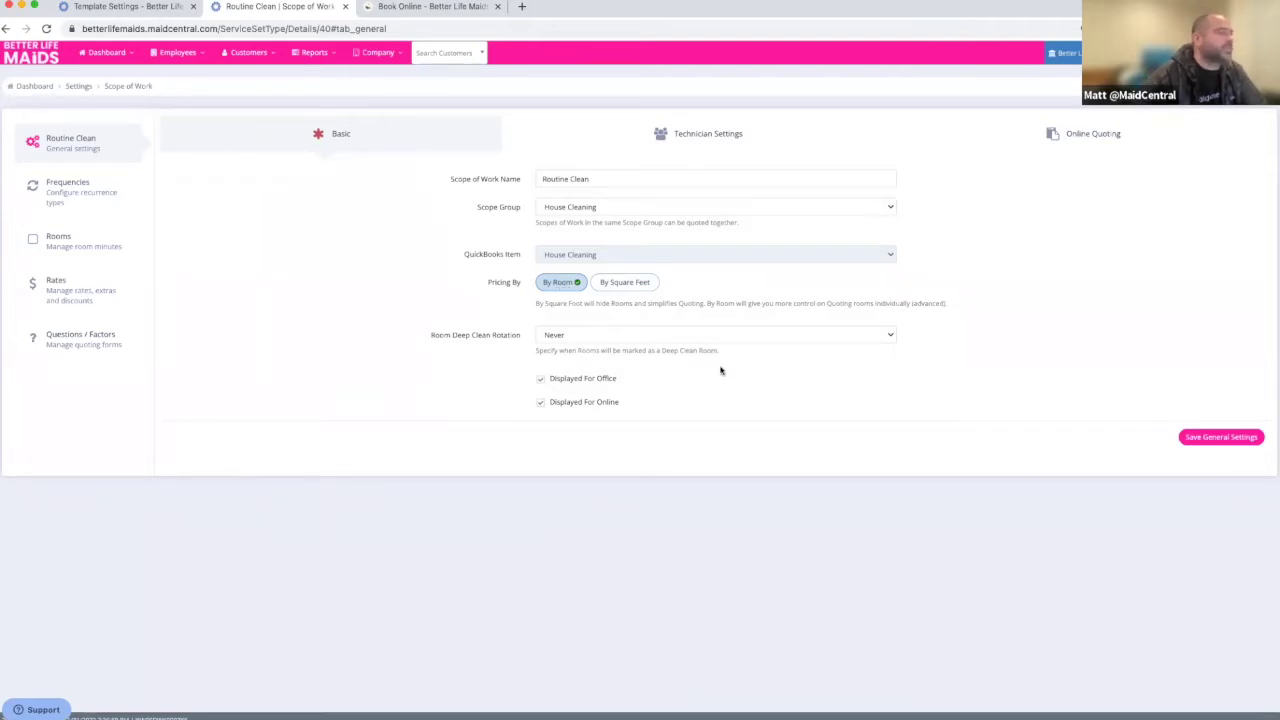
Step: Examine Routine Clean's Room Deep Clean Rotation setting and its options, checking the room minutes in between
{"action": "left_click_drag", "start_coordinate": [423, 337], "coordinate": [519, 343]}
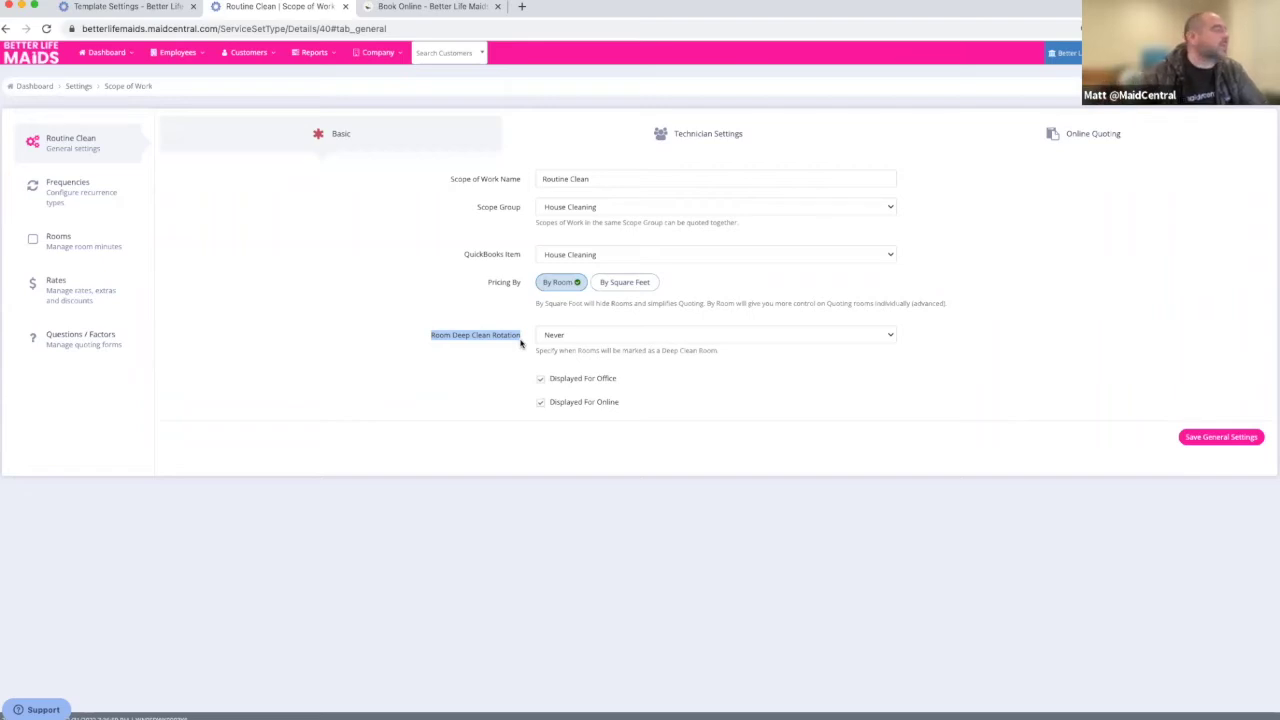
{"action": "left_click", "coordinate": [60, 255]}
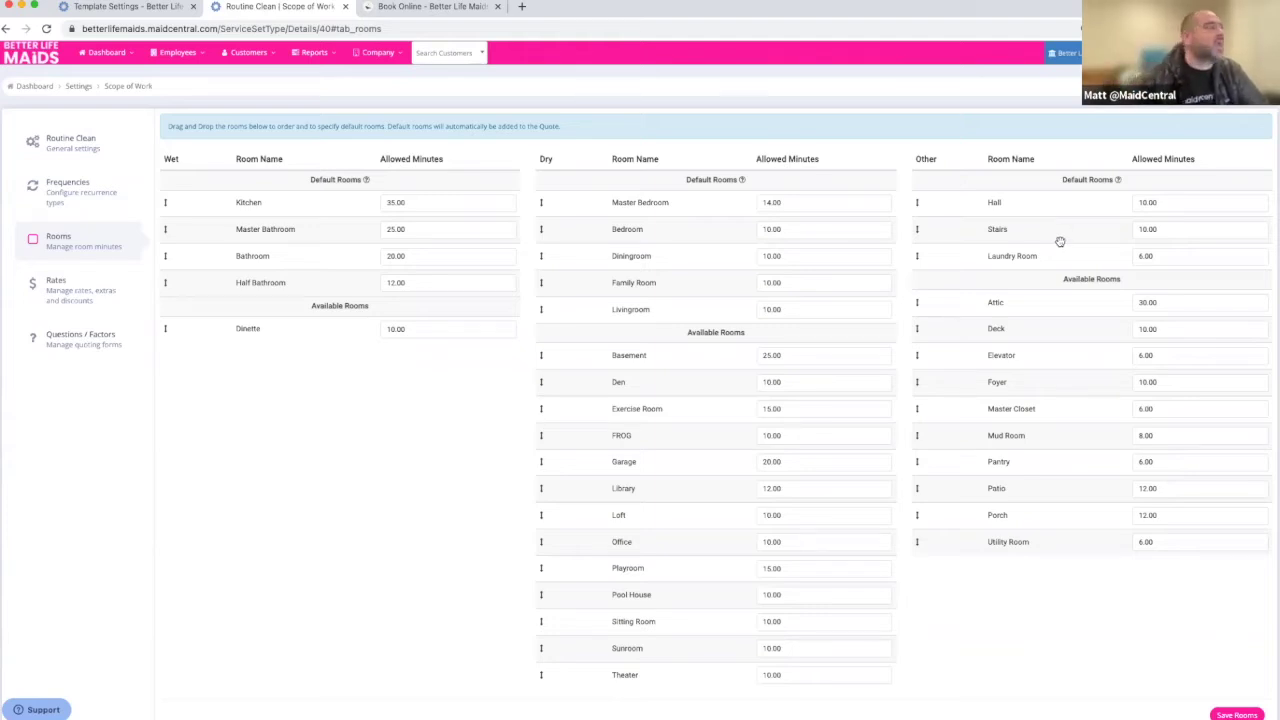
{"action": "left_click", "coordinate": [146, 12]}
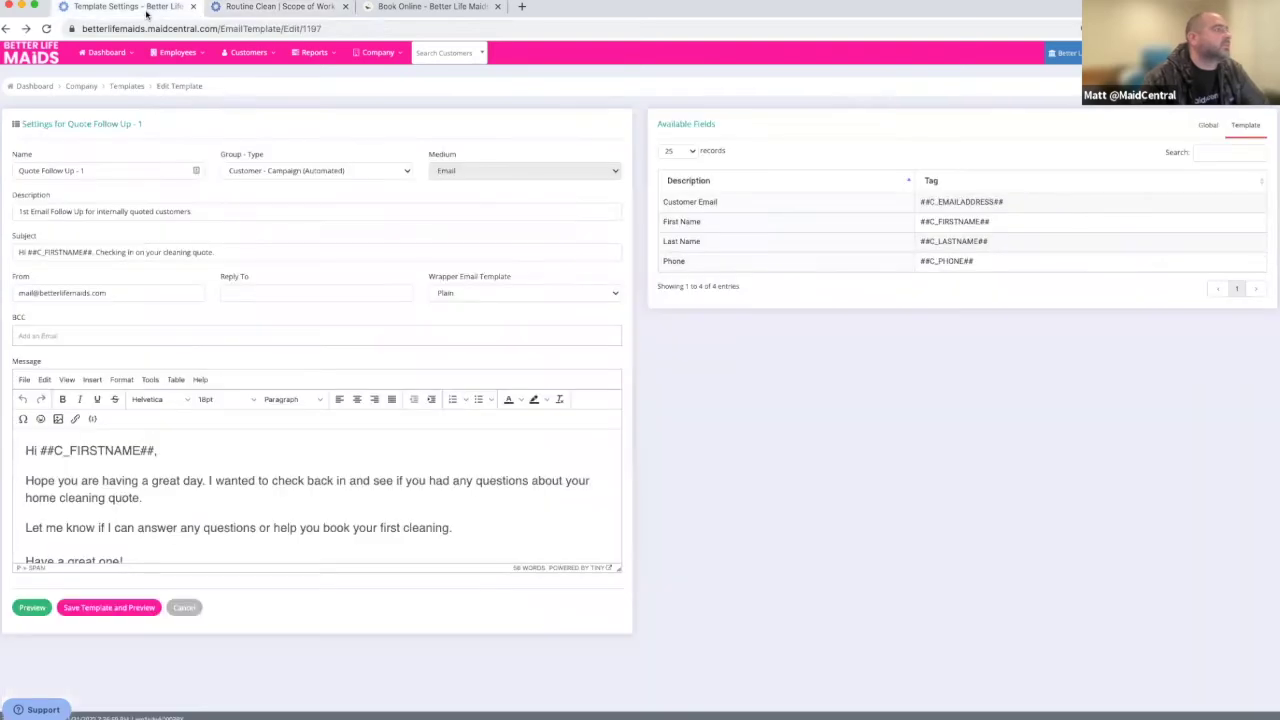
{"action": "left_click", "coordinate": [243, 12]}
{"action": "left_click", "coordinate": [88, 148]}
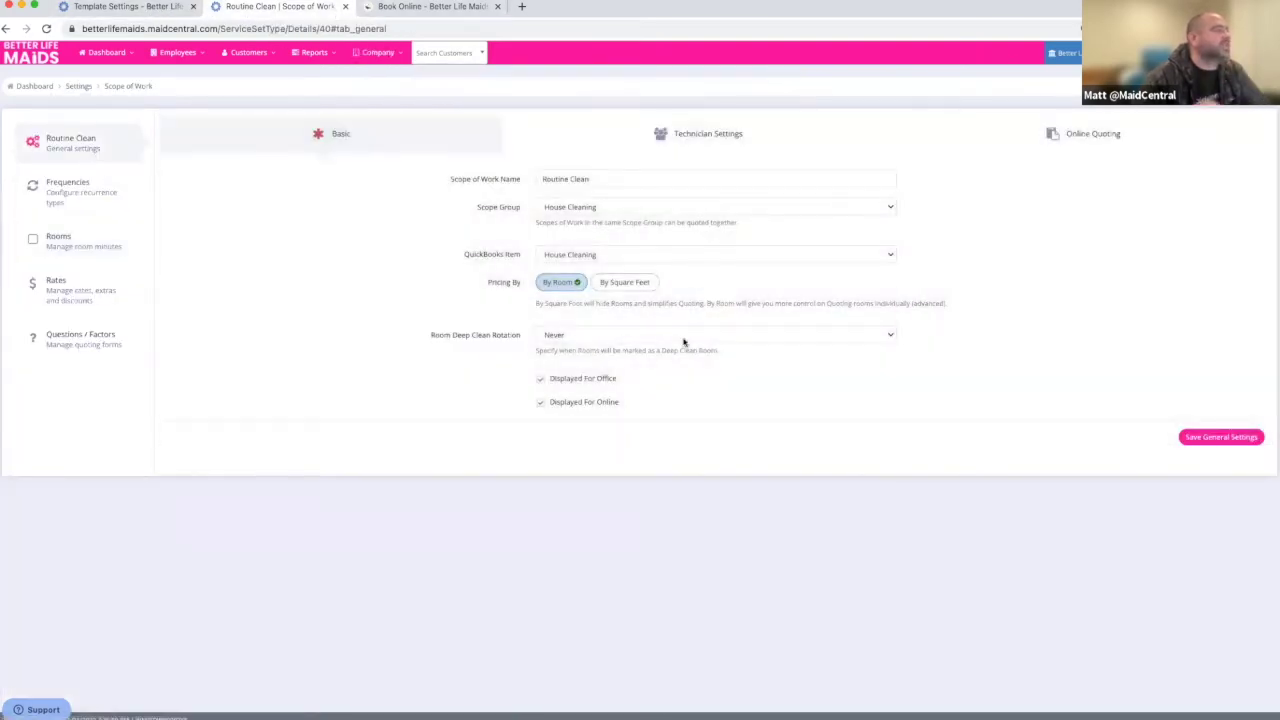
{"action": "left_click", "coordinate": [682, 340]}
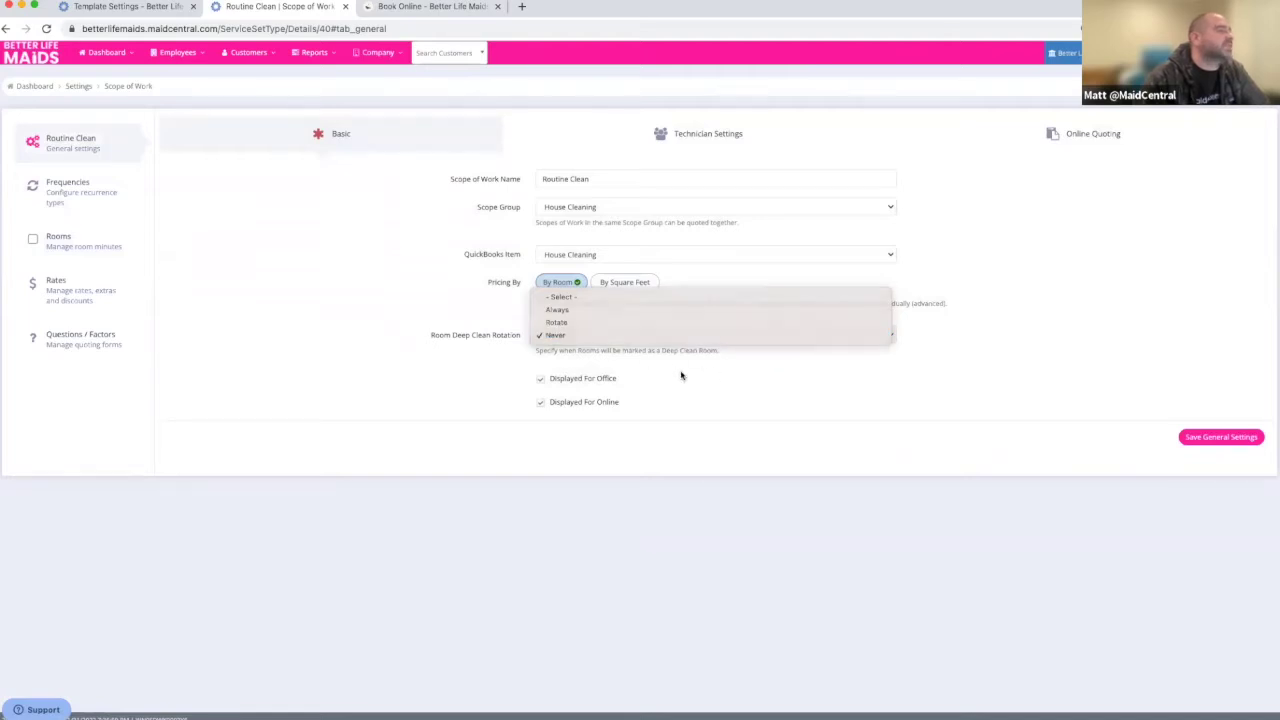
{"action": "left_click", "coordinate": [682, 376]}
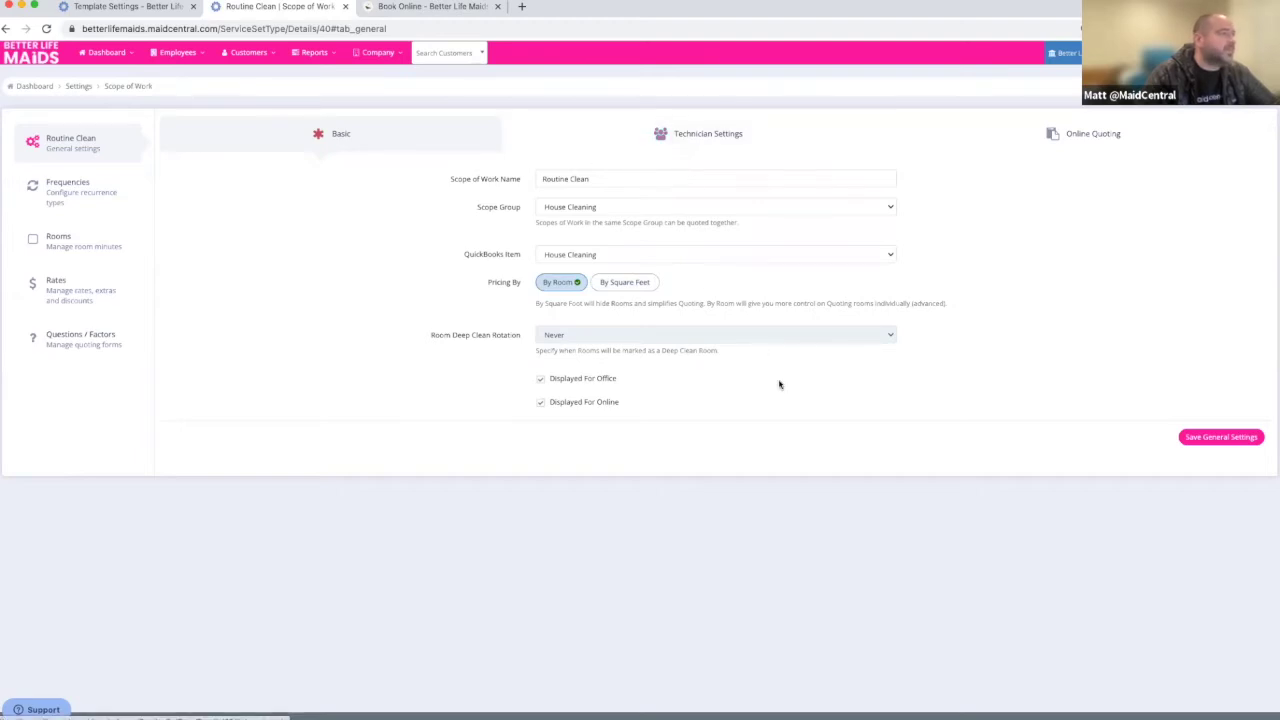
Step: Highlight the Displayed For Office and Displayed For Online labels, and the Planned Team Size description in Routine Clean's technician settings
{"action": "left_click_drag", "start_coordinate": [553, 380], "coordinate": [617, 382]}
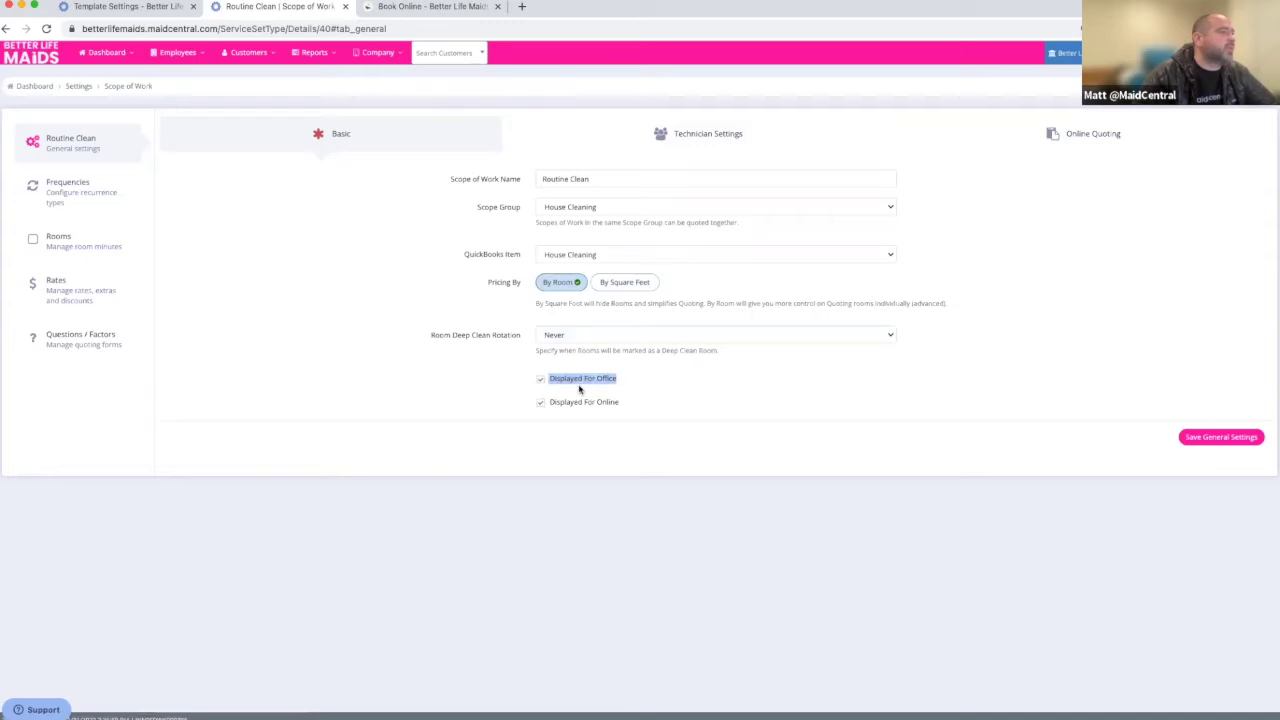
{"action": "left_click", "coordinate": [541, 380]}
{"action": "left_click_drag", "start_coordinate": [553, 404], "coordinate": [619, 405]}
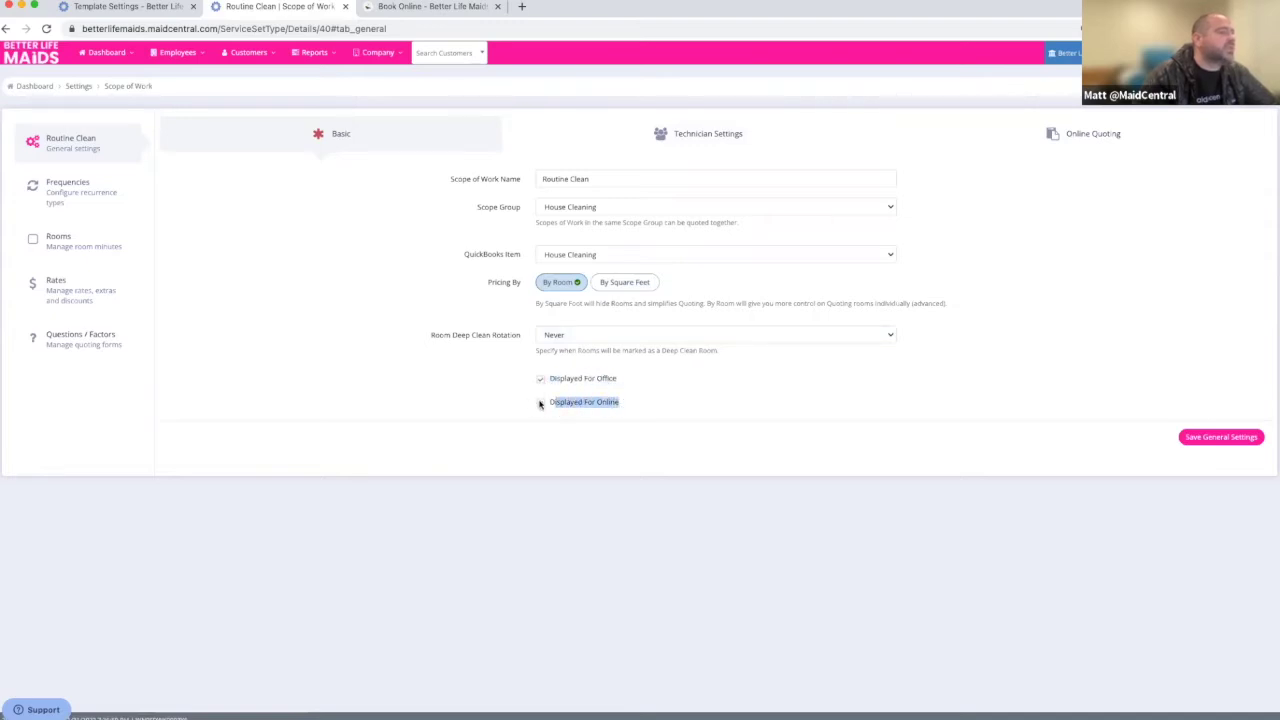
{"action": "left_click", "coordinate": [707, 134]}
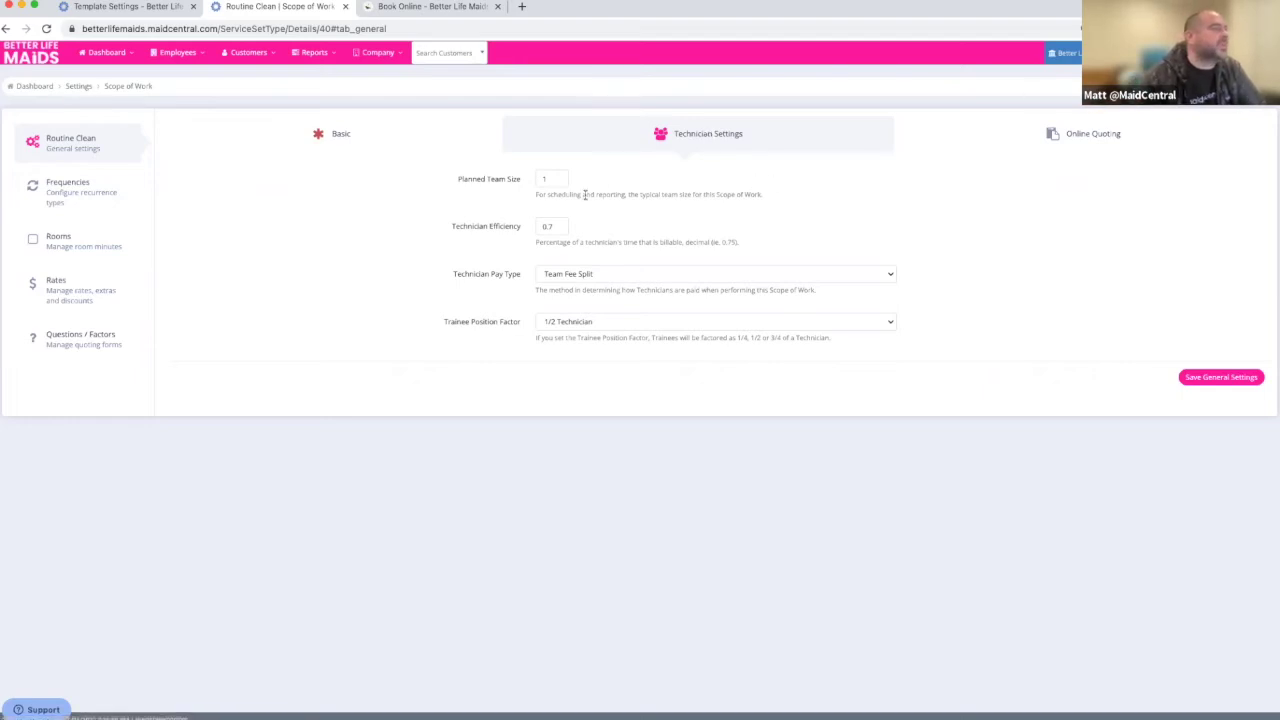
{"action": "left_click_drag", "start_coordinate": [585, 194], "coordinate": [765, 194]}
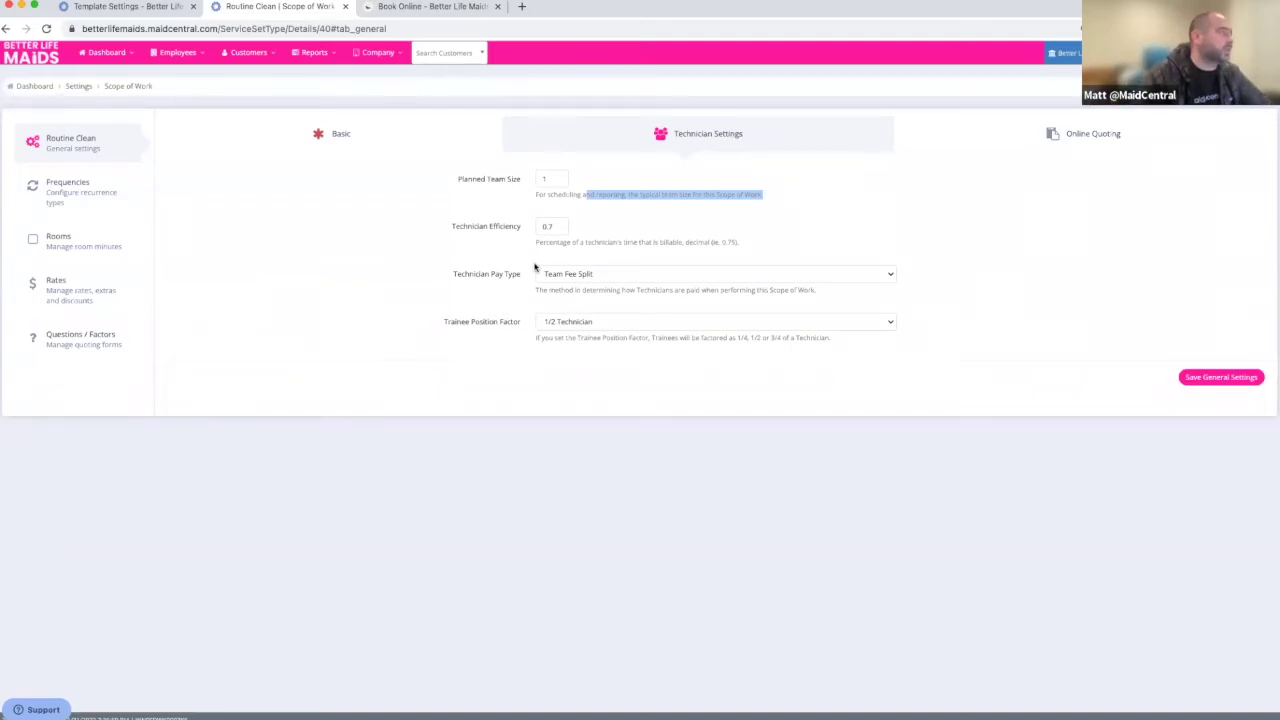
Step: Leave the Routine Clean page, close its browser tab, and reopen the company's Scopes of Work list from the template page
{"action": "mouse_move", "coordinate": [310, 63]}
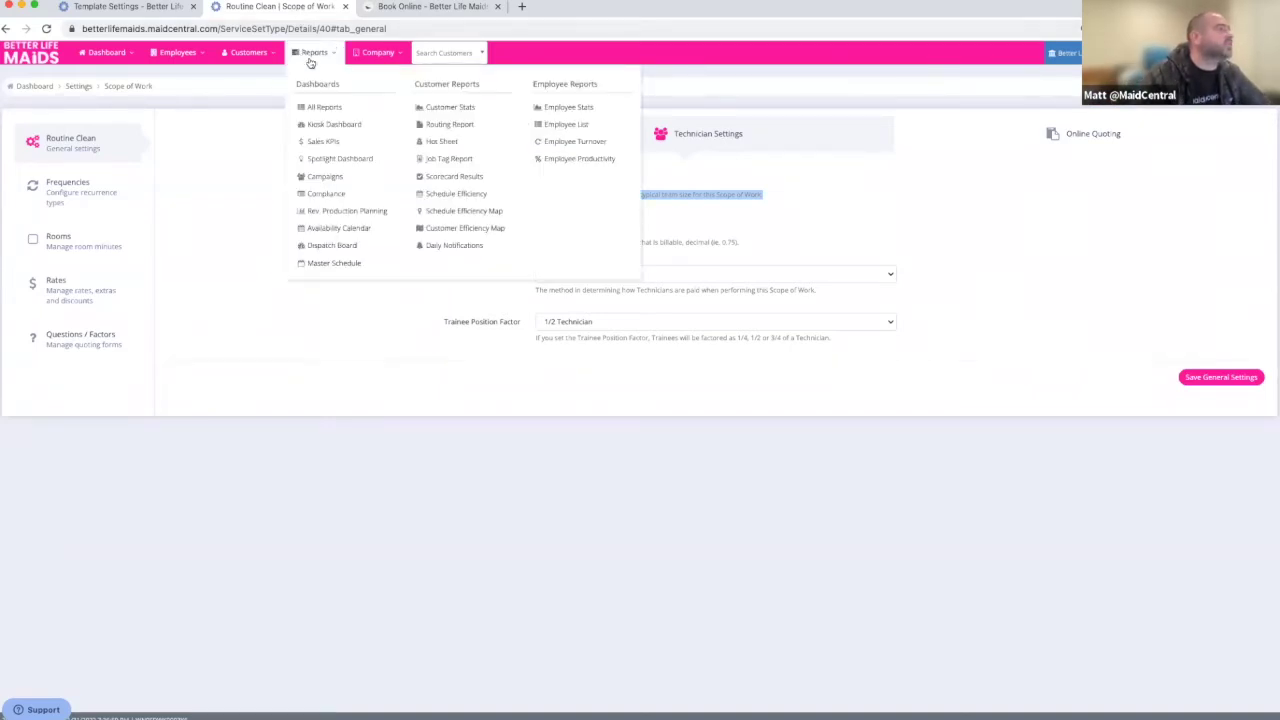
{"action": "left_click", "coordinate": [96, 56]}
{"action": "left_click", "coordinate": [408, 6]}
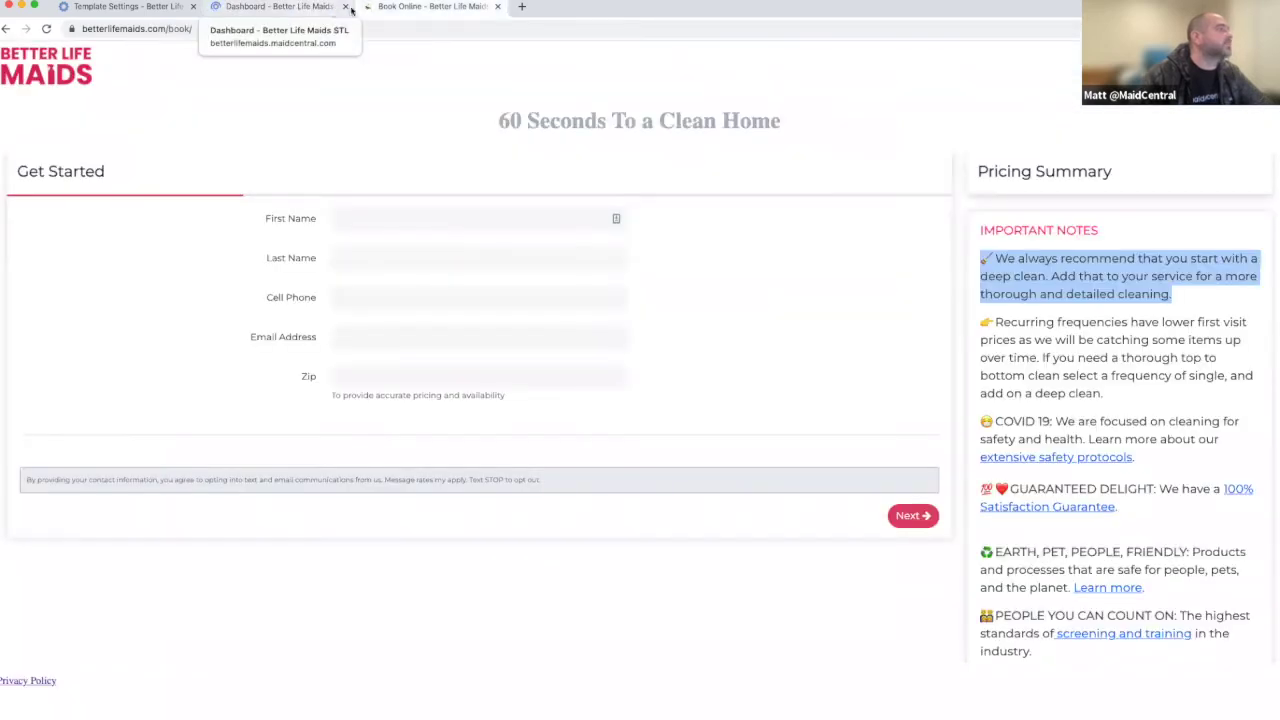
{"action": "left_click", "coordinate": [168, 10]}
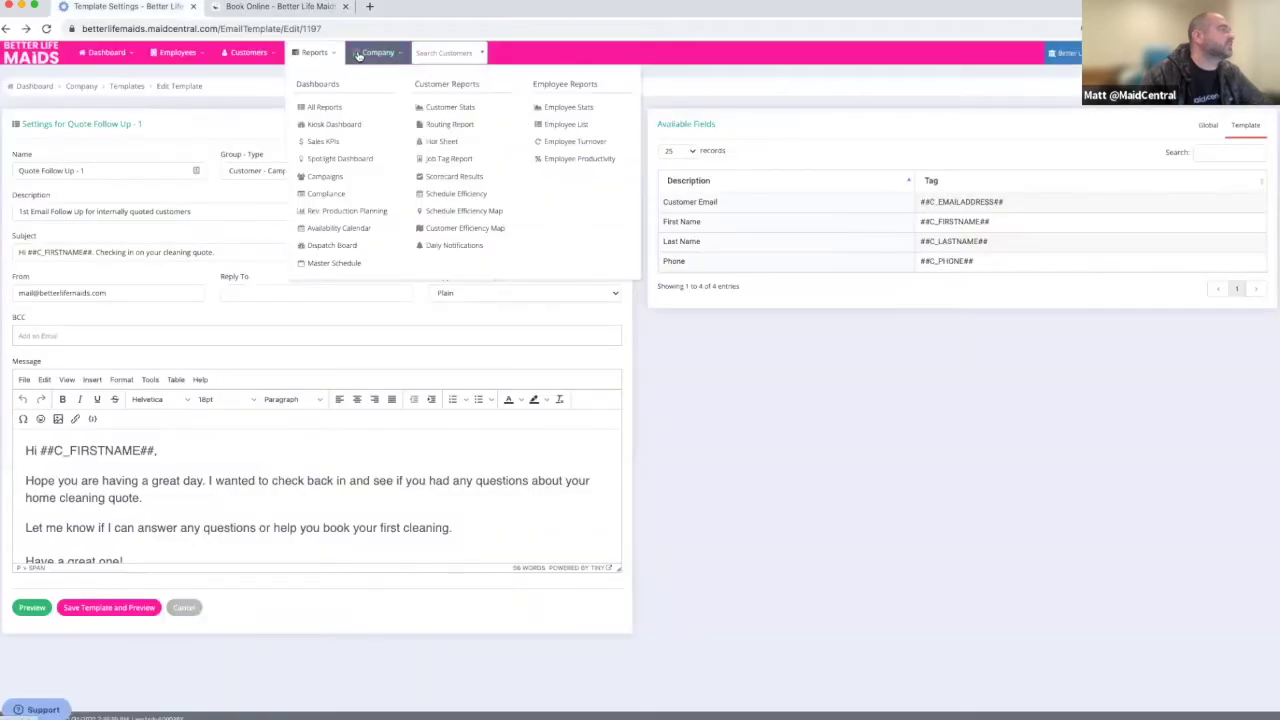
{"action": "left_click", "coordinate": [366, 52]}
{"action": "left_click", "coordinate": [600, 158]}
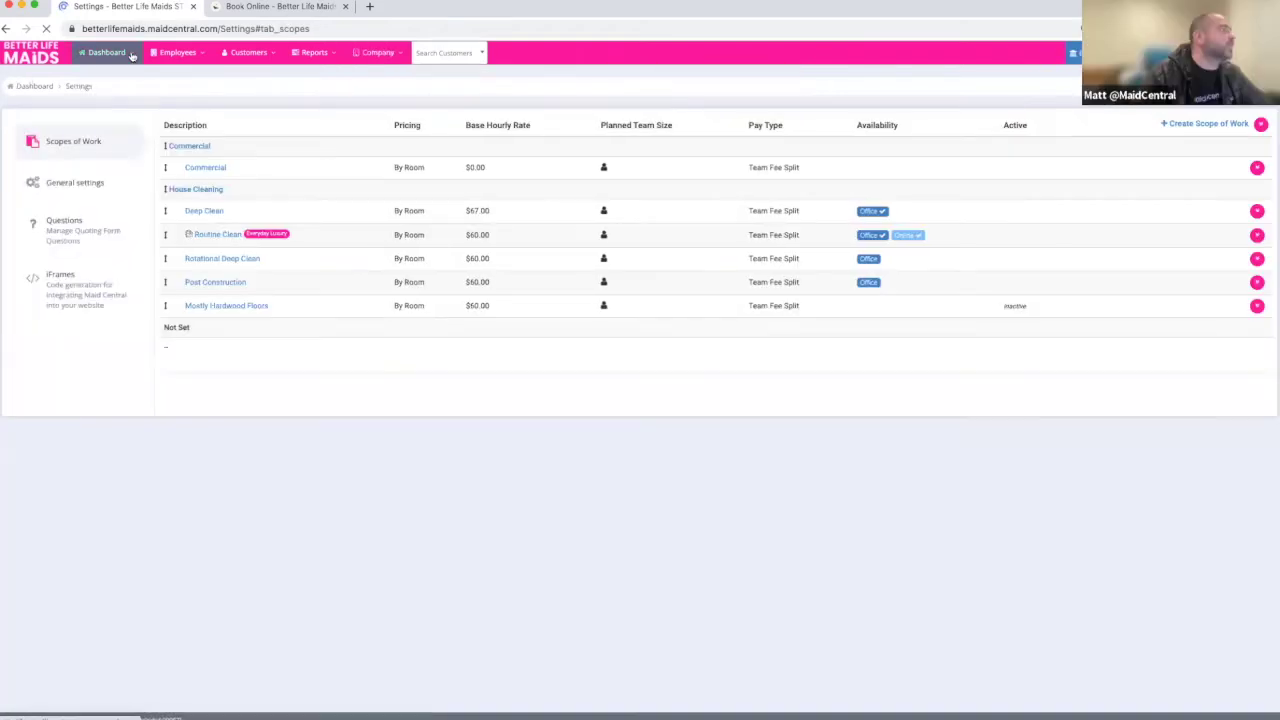
Step: Open the Availability Calendar report in a new browser tab and review the available hours for House Cleaning
{"action": "mouse_move", "coordinate": [131, 56]}
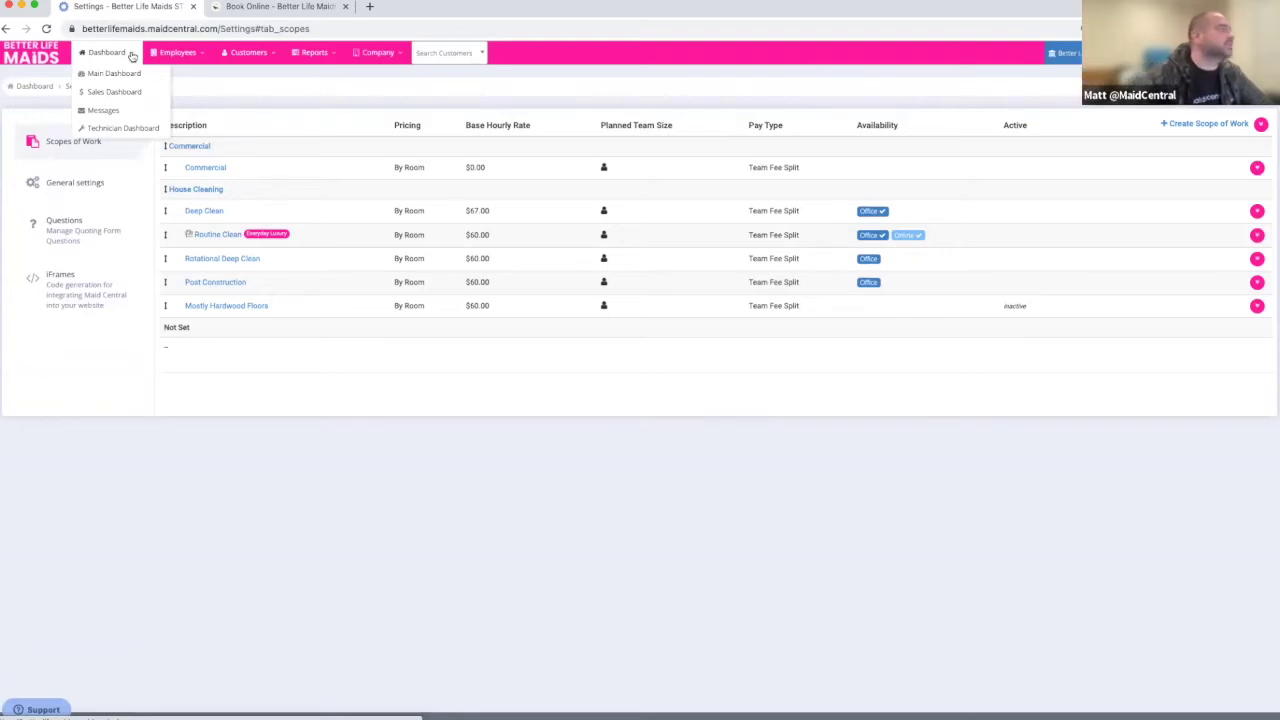
{"action": "mouse_move", "coordinate": [373, 53]}
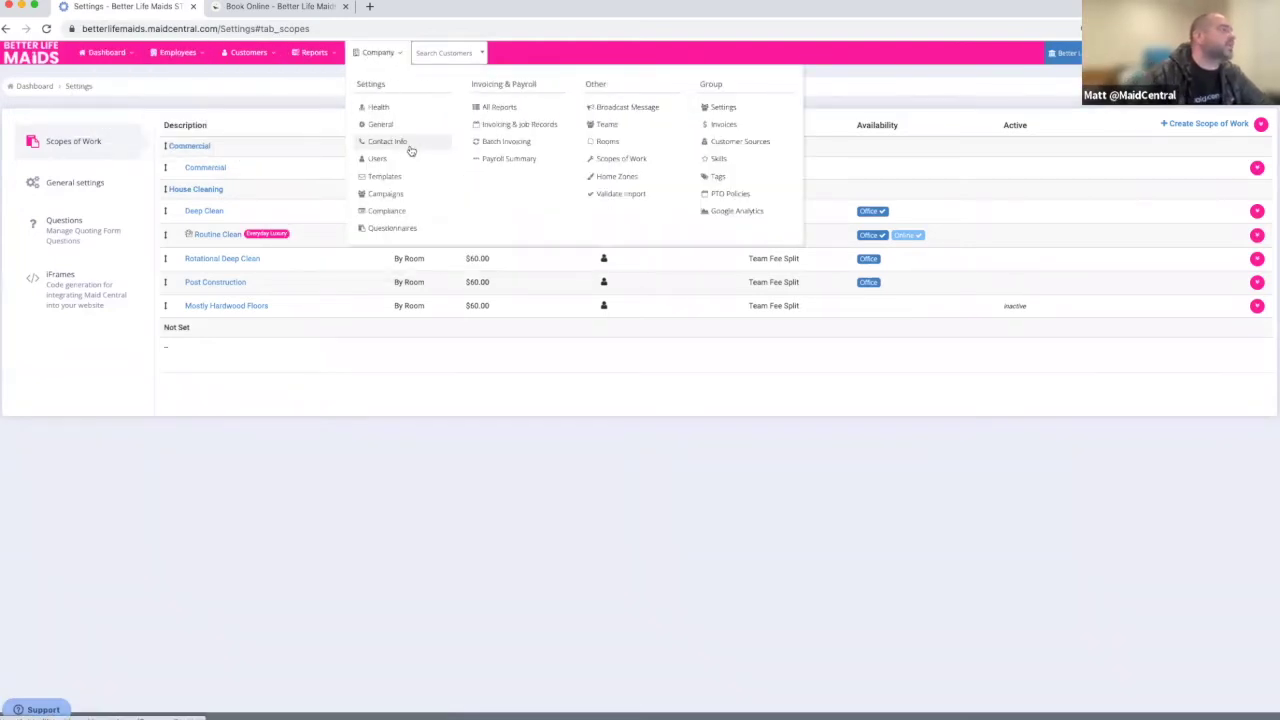
{"action": "mouse_move", "coordinate": [320, 52]}
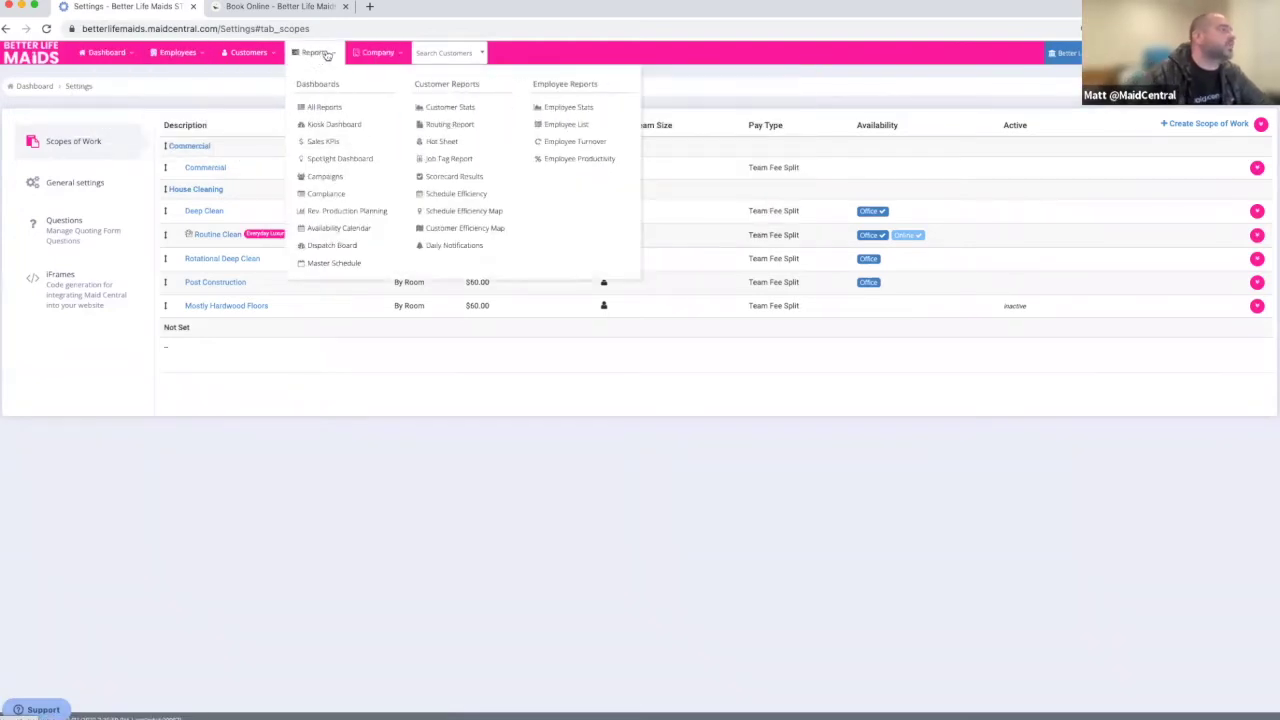
{"action": "right_click", "coordinate": [340, 224]}
{"action": "left_click", "coordinate": [356, 230]}
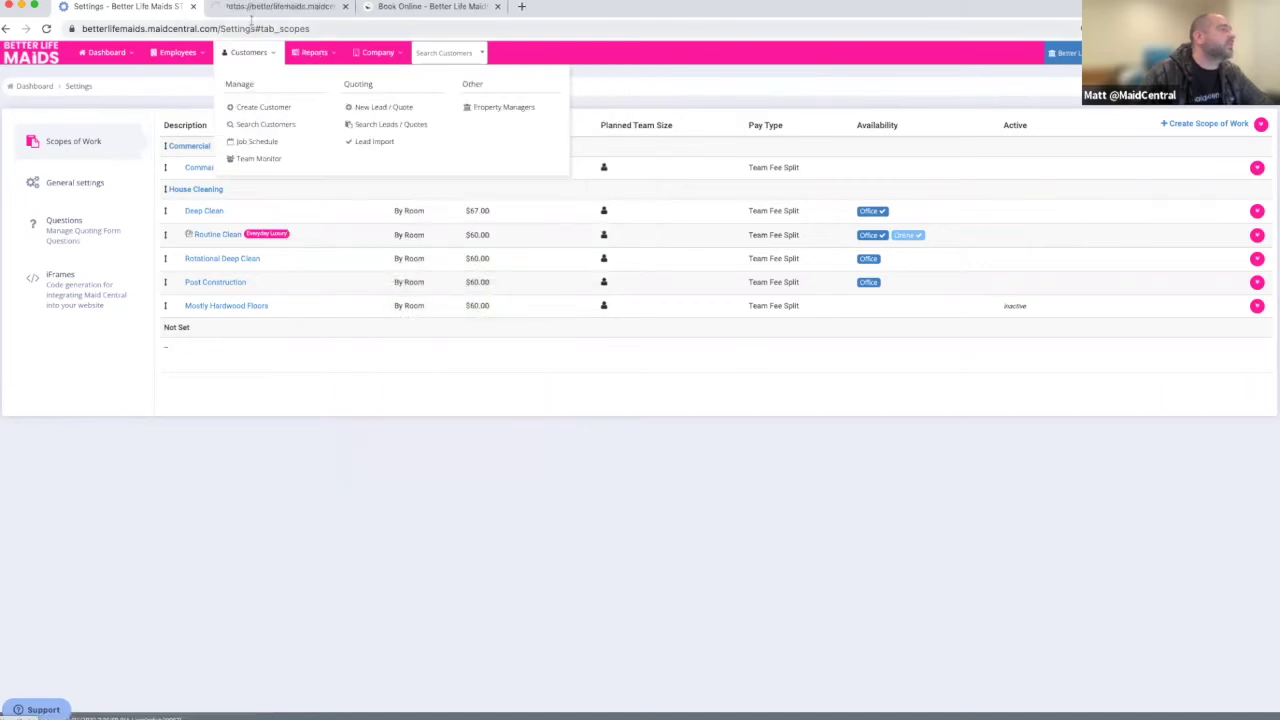
{"action": "left_click", "coordinate": [251, 8]}
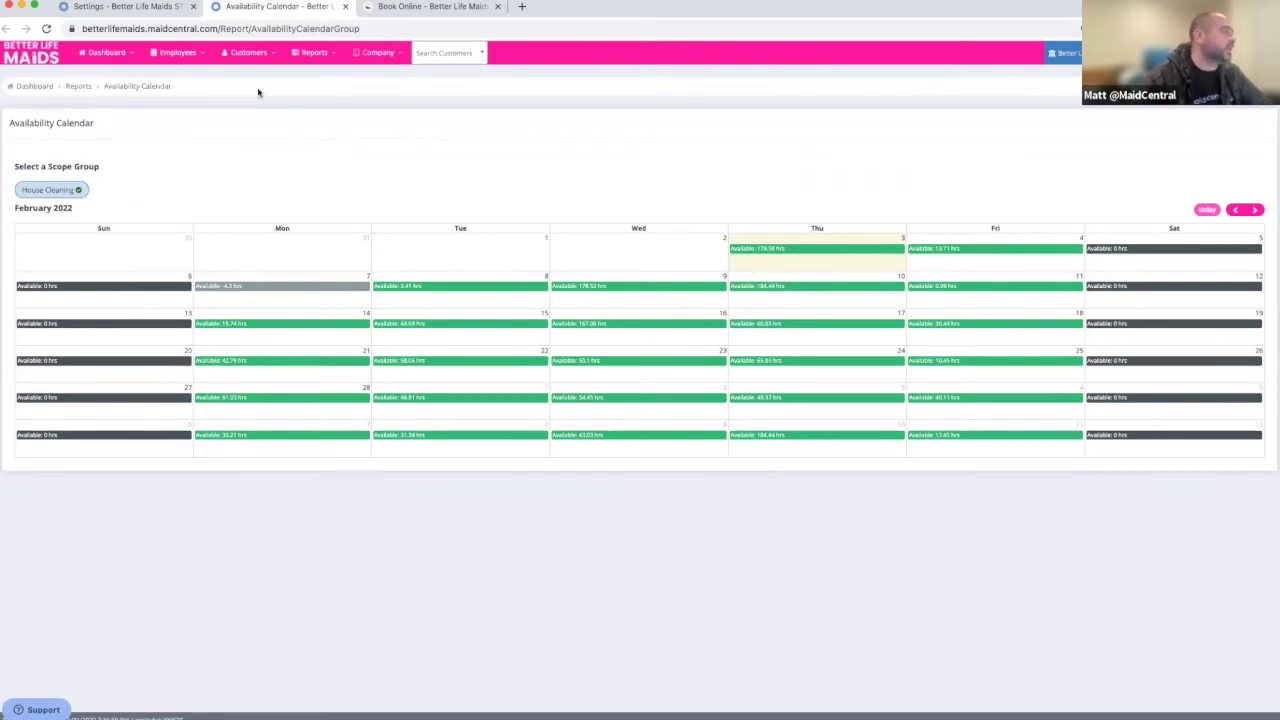
Step: Return to the Scopes of Work list, open Routine Clean's technician settings and check the Technician Pay Type options, keeping Team Fee Split
{"action": "left_click", "coordinate": [137, 6]}
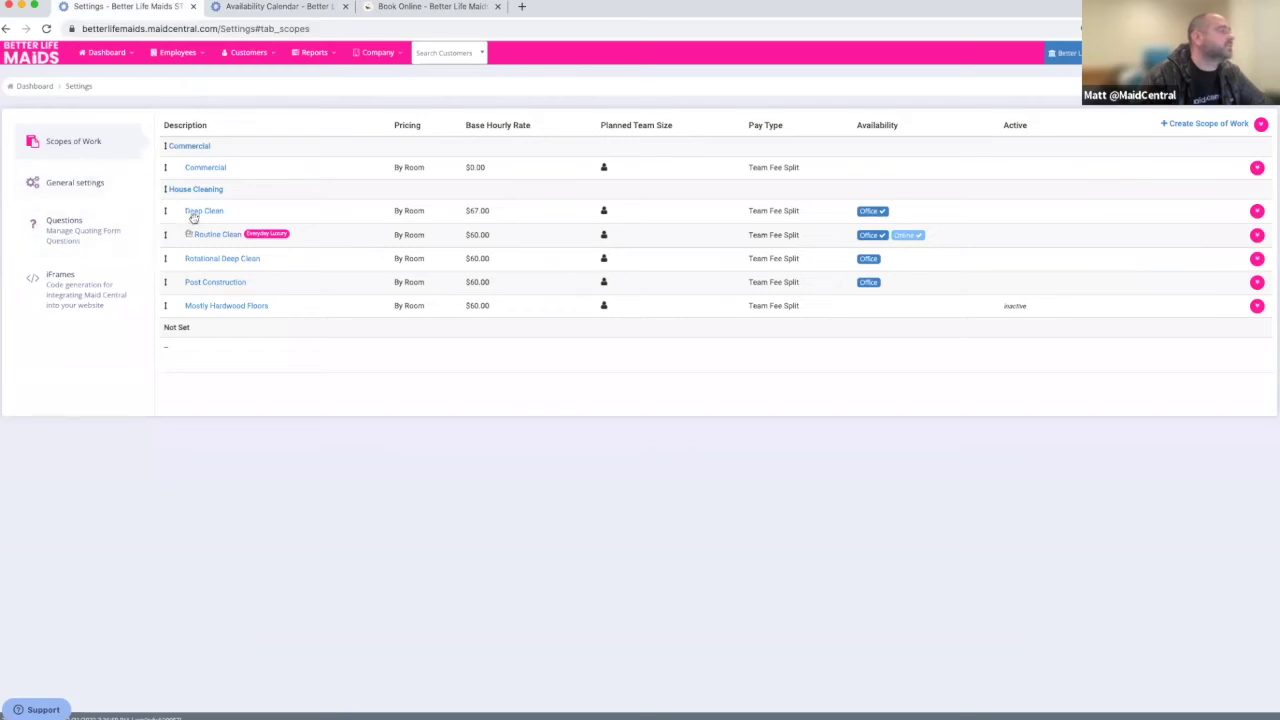
{"action": "left_click", "coordinate": [212, 236]}
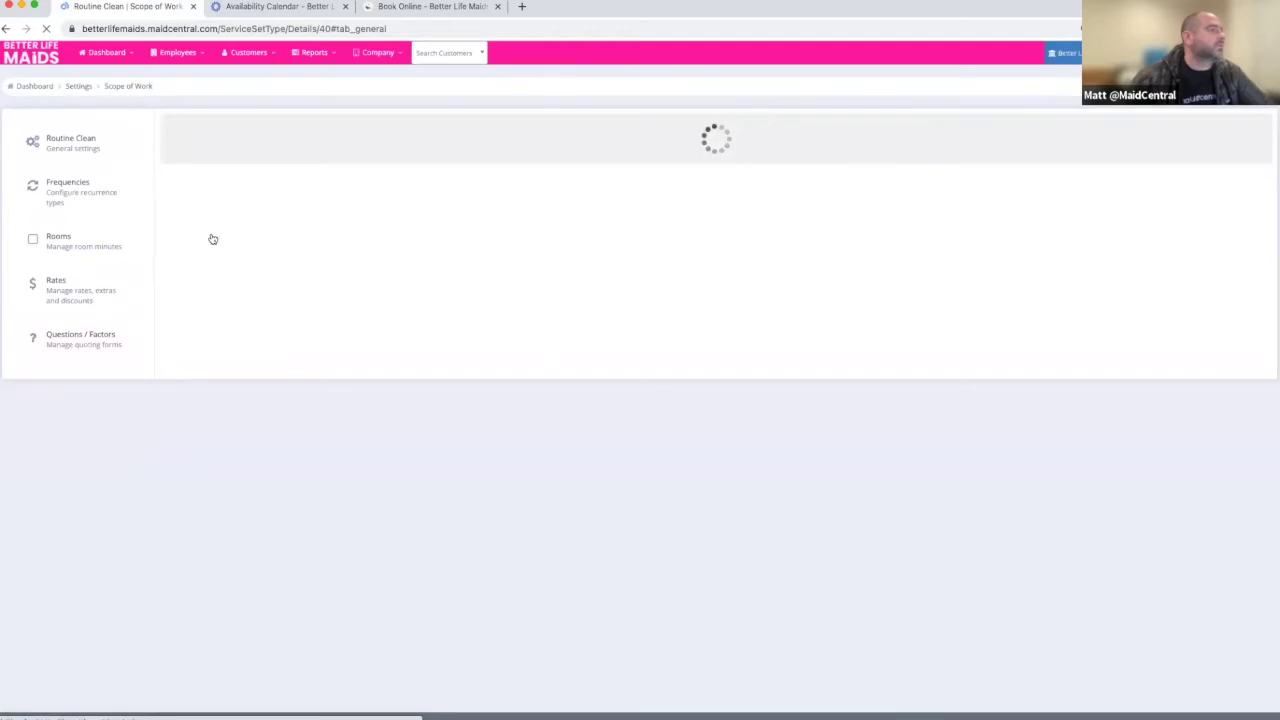
{"action": "left_click", "coordinate": [697, 133]}
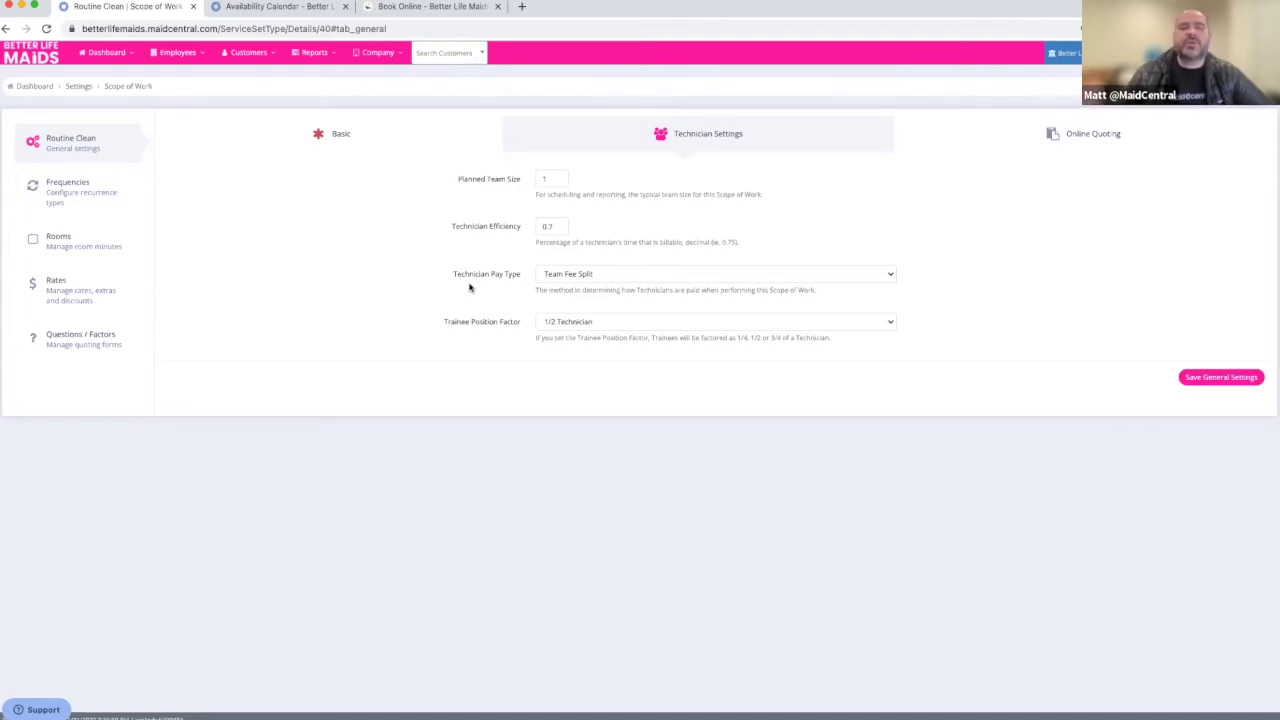
{"action": "left_click", "coordinate": [731, 283]}
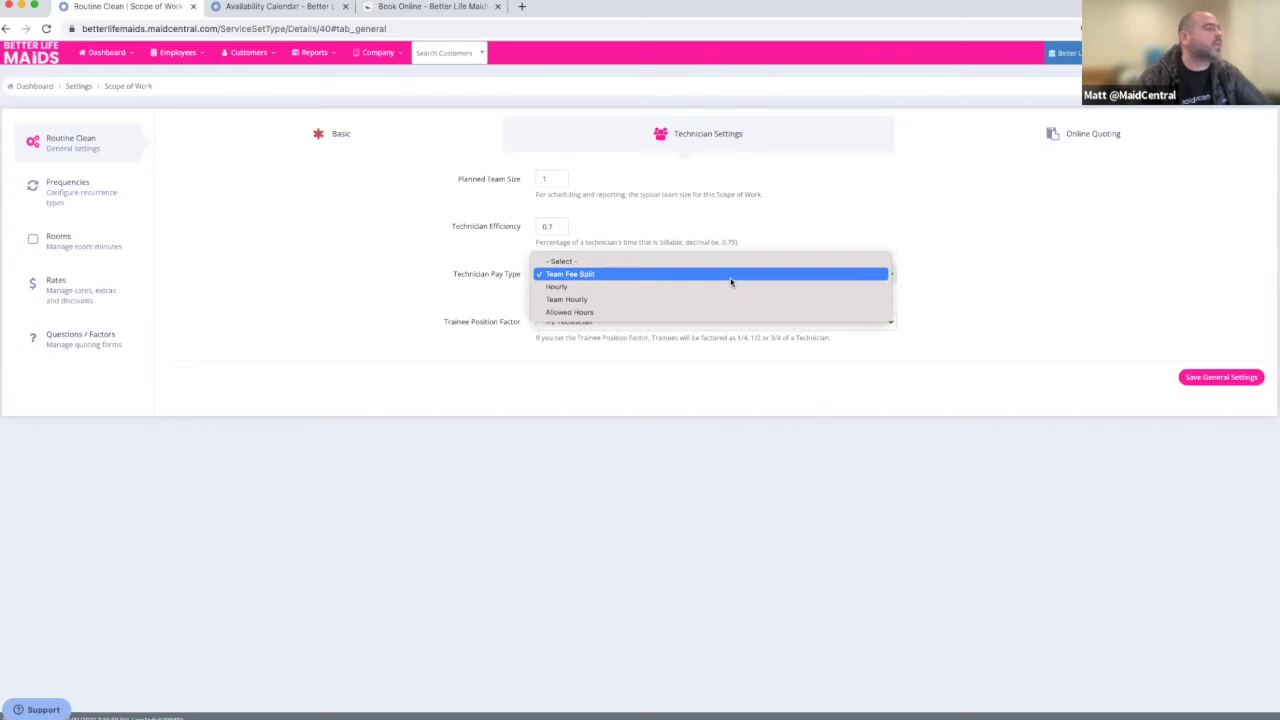
{"action": "left_click", "coordinate": [731, 280]}
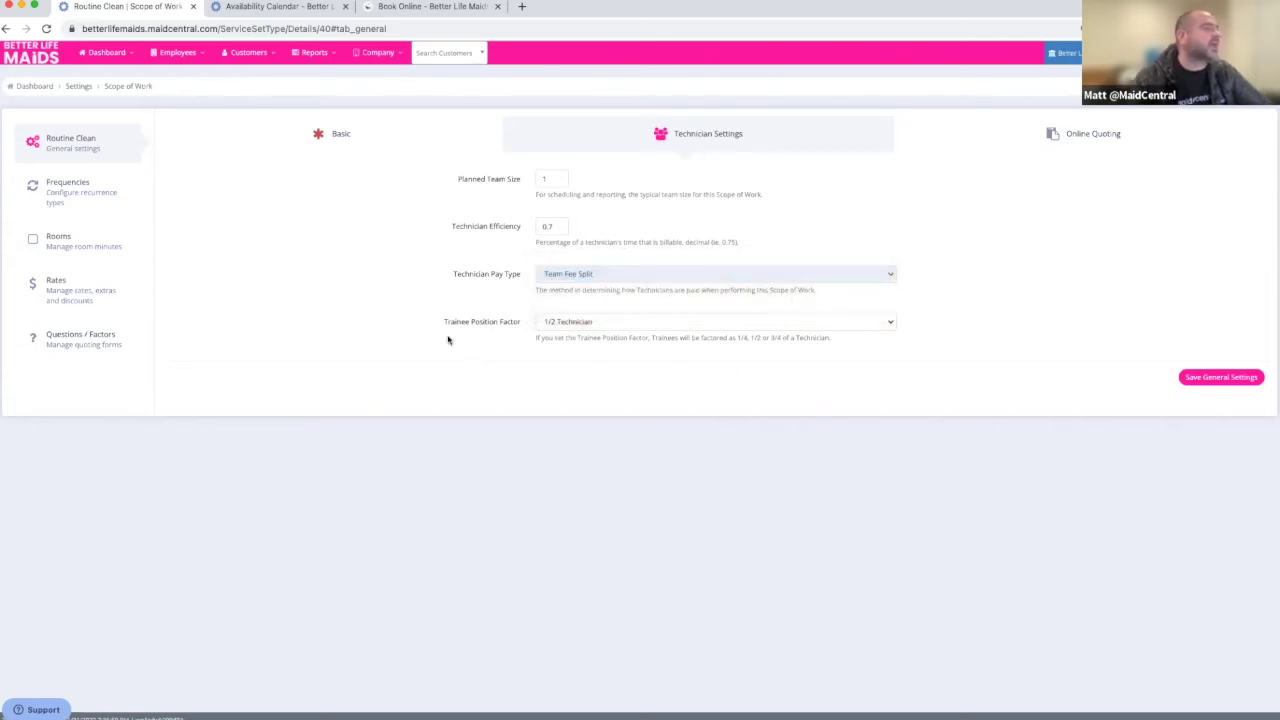
Step: Highlight the Trainee Position Factor label and review its options, leaving the selection at 1/2 Technician
{"action": "left_click_drag", "start_coordinate": [440, 322], "coordinate": [521, 326]}
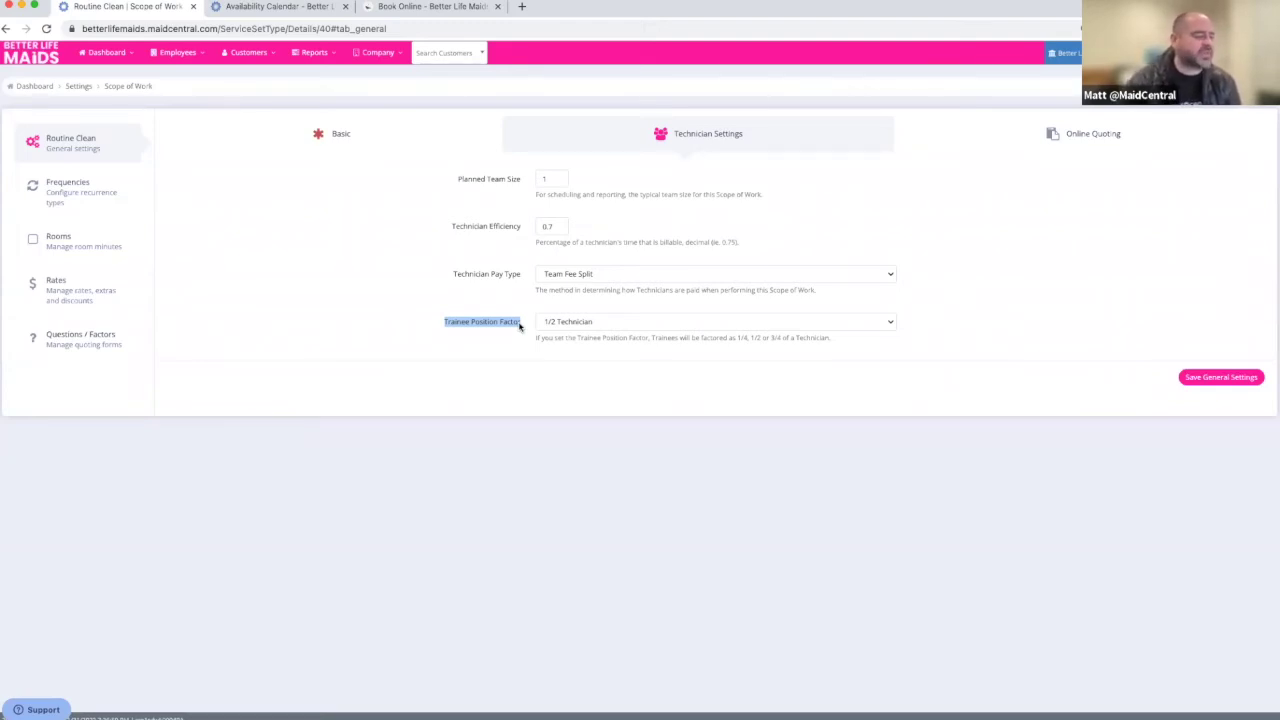
{"action": "left_click", "coordinate": [786, 326]}
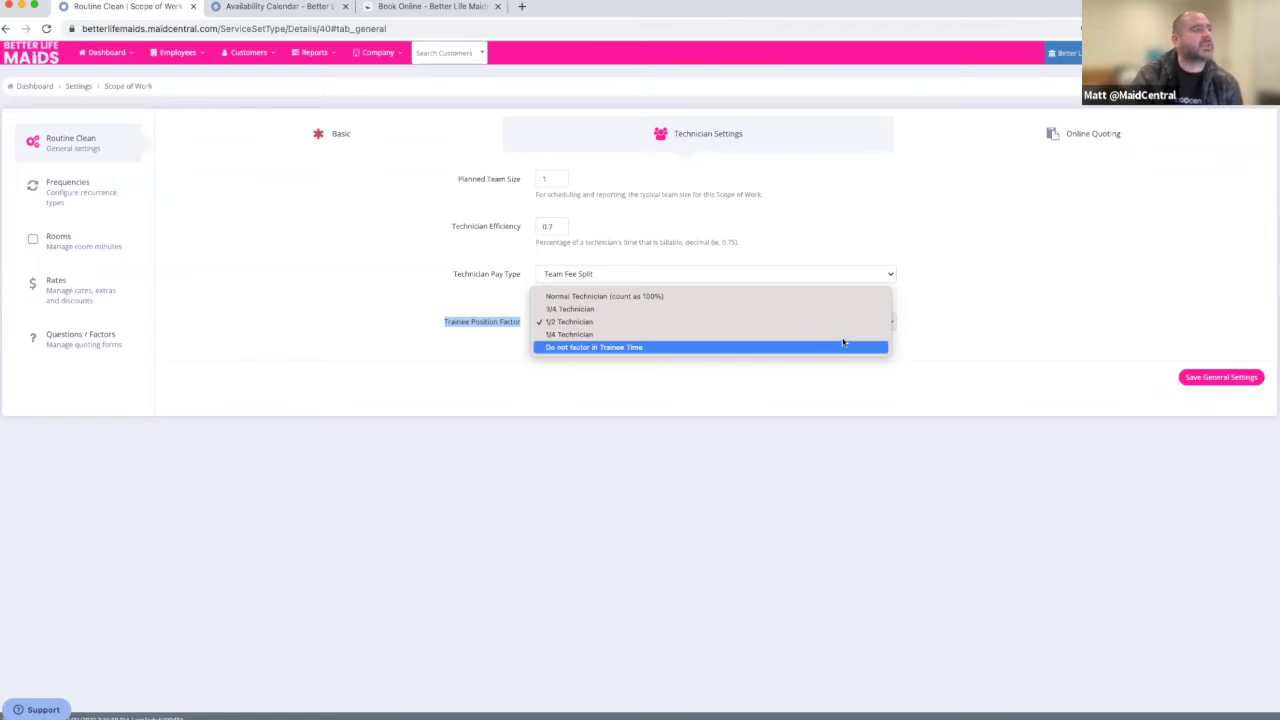
{"action": "left_click", "coordinate": [979, 328]}
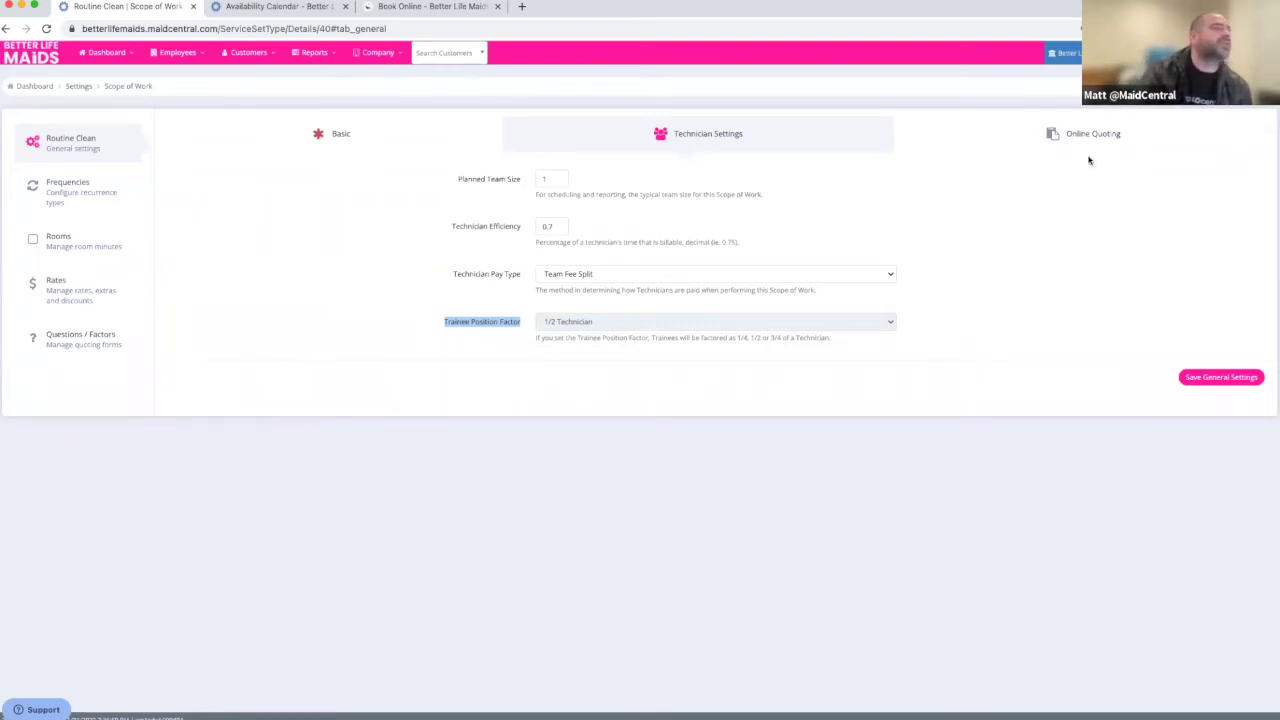
Step: Open Routine Clean's online quoting settings and review the Ribbon Color options, keeping the Brand color
{"action": "left_click", "coordinate": [1053, 140]}
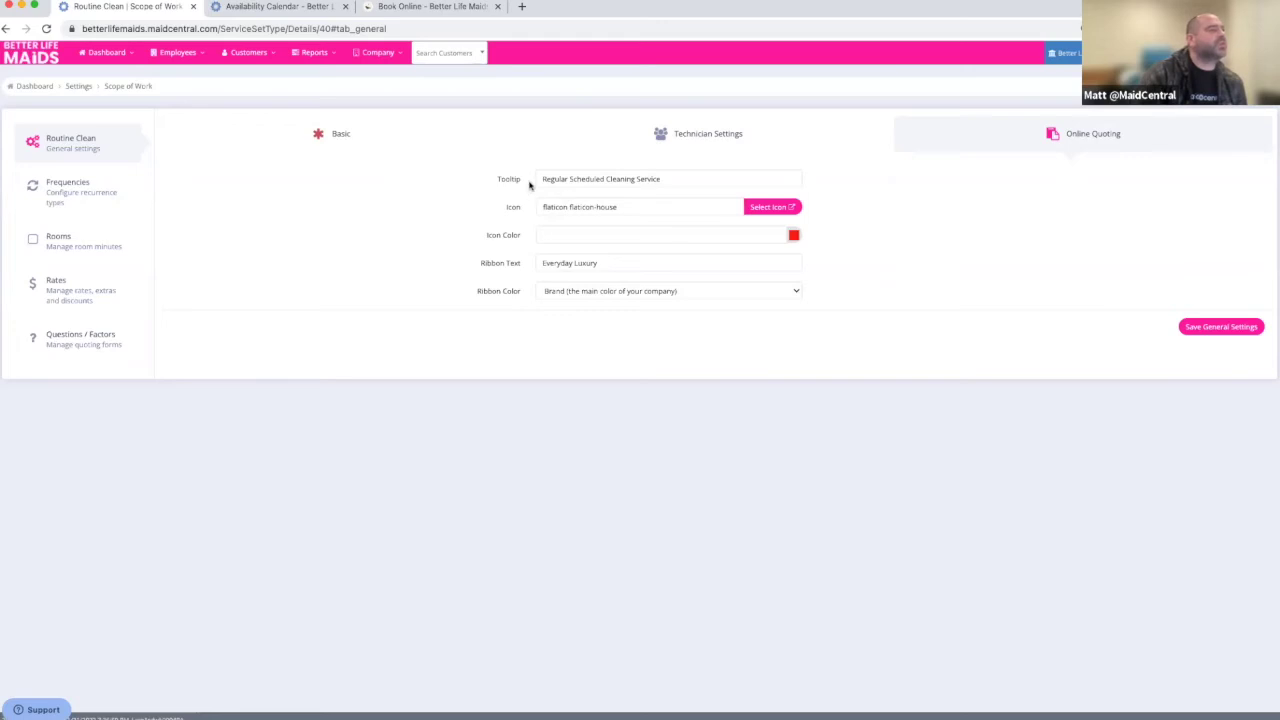
{"action": "left_click", "coordinate": [771, 295]}
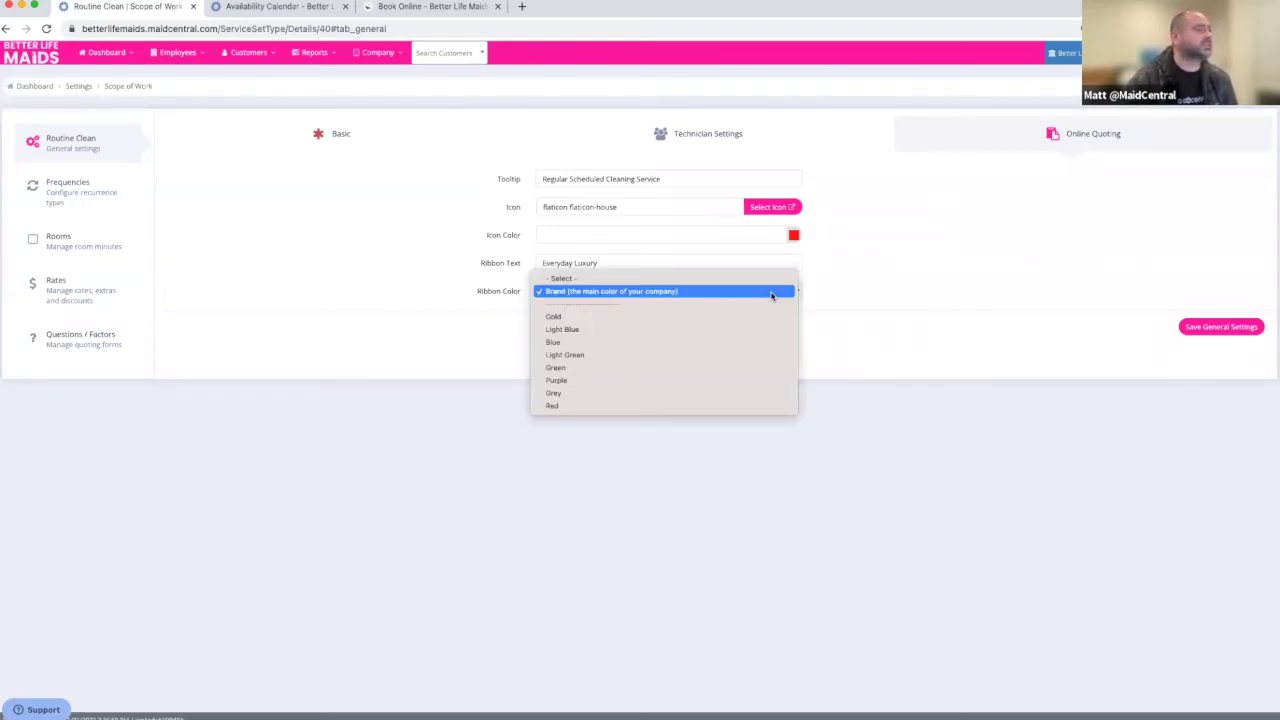
{"action": "left_click", "coordinate": [450, 8]}
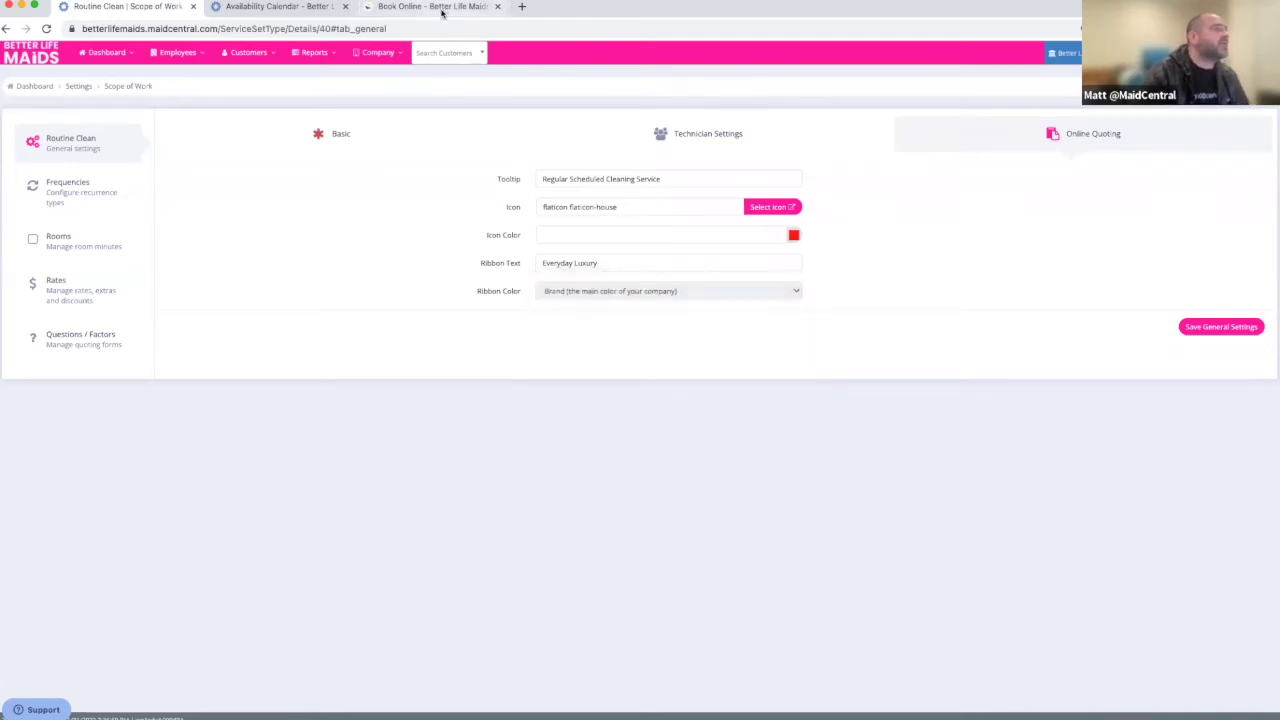
Step: Switch to the Book Online page and enter the customer's first and last name
{"action": "left_click", "coordinate": [441, 8]}
{"action": "left_click", "coordinate": [440, 212]}
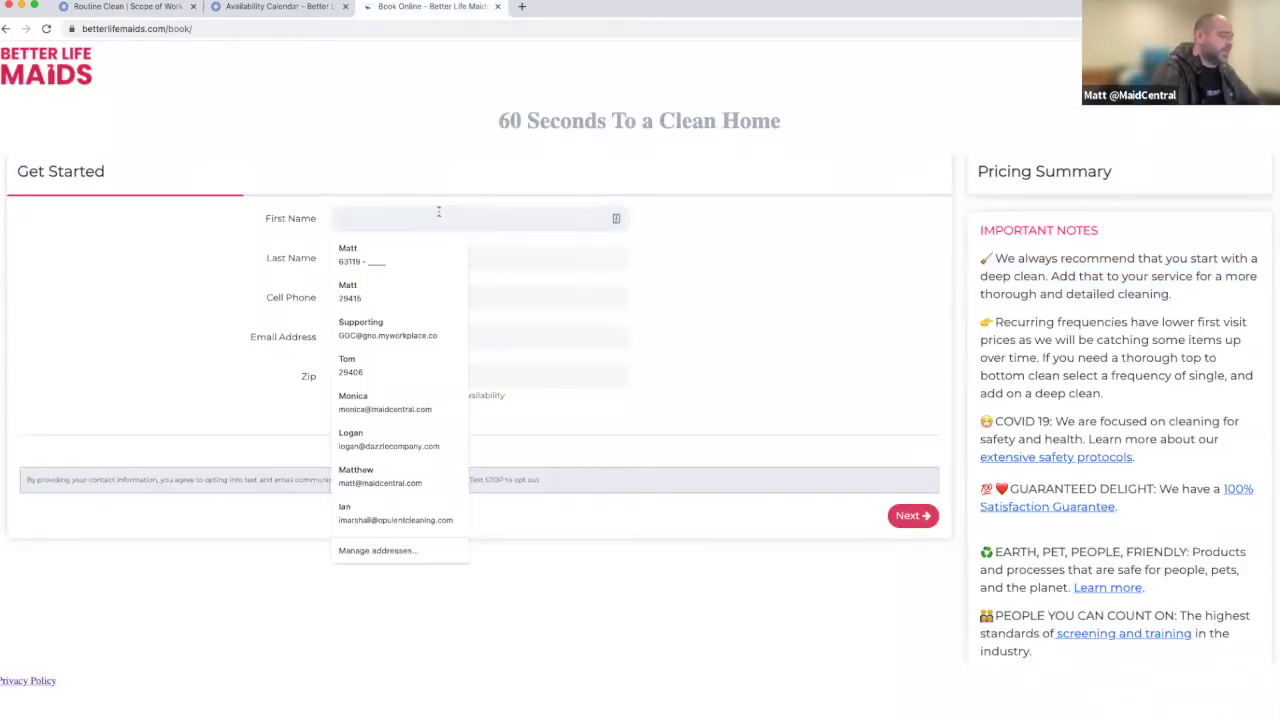
{"action": "type", "text": "Test"}
{"action": "key", "text": "Tab"}
{"action": "type", "text": "Testing"}
{"action": "key", "text": "Tab"}
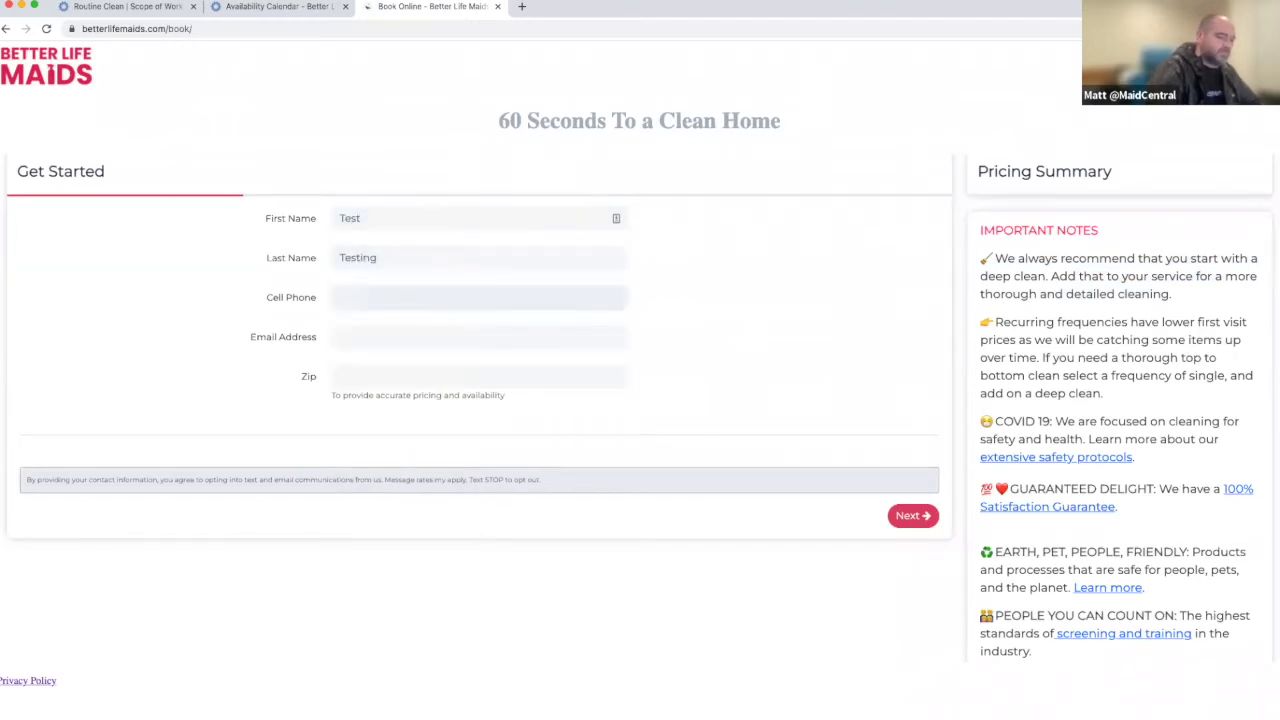
Step: Enter the customer's cell phone, email address and zip code, and continue to the quote details
{"action": "type", "text": "314-555"}
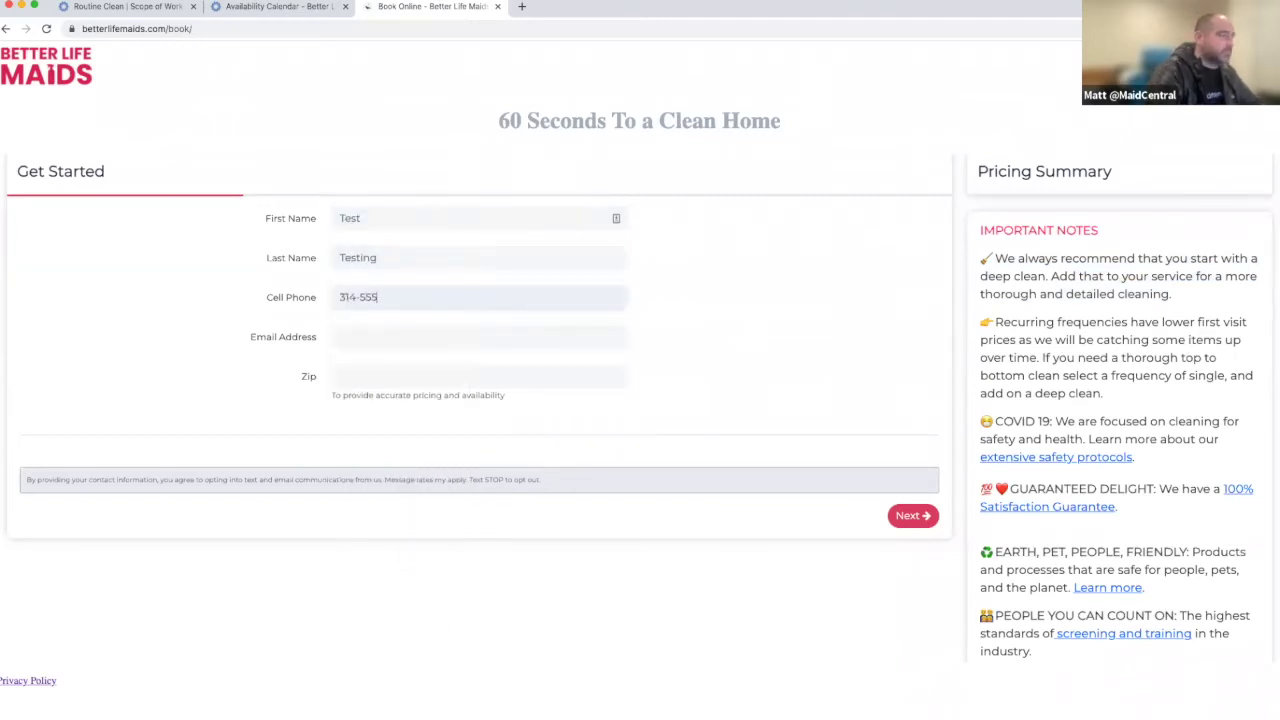
{"action": "type", "text": "-6565"}
{"action": "key", "text": "Tab"}
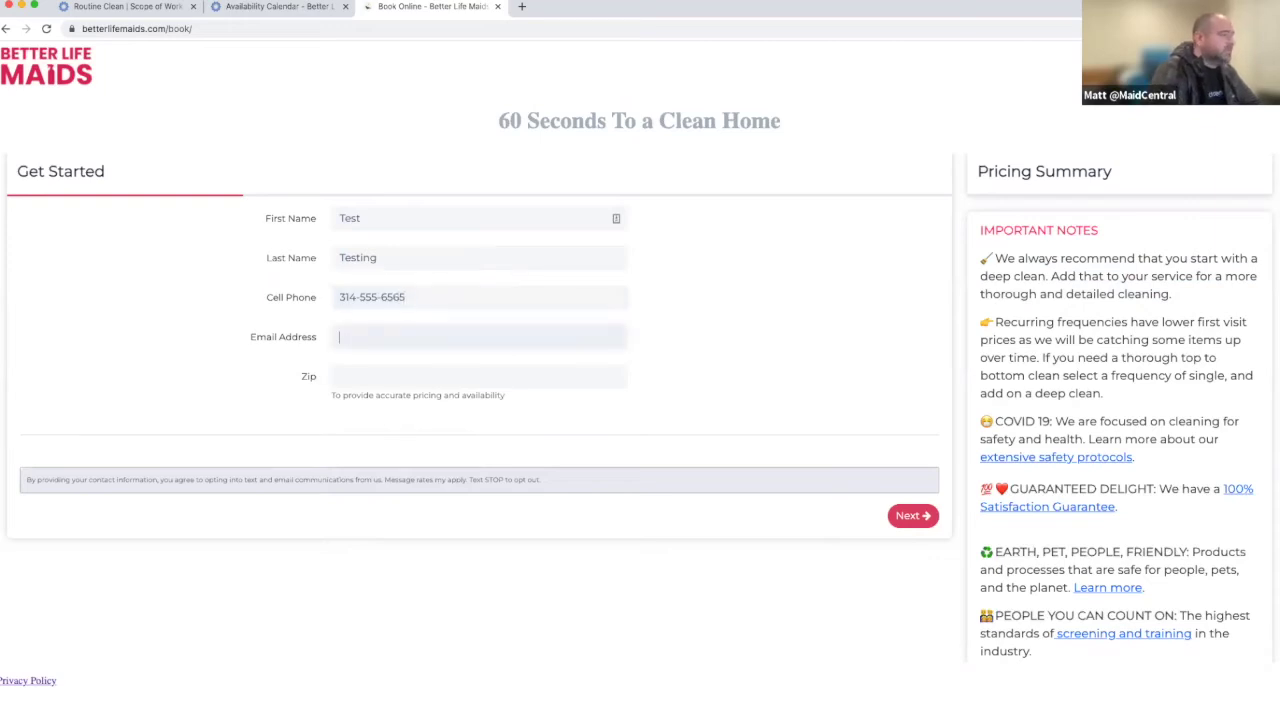
{"action": "type", "text": "test@test"}
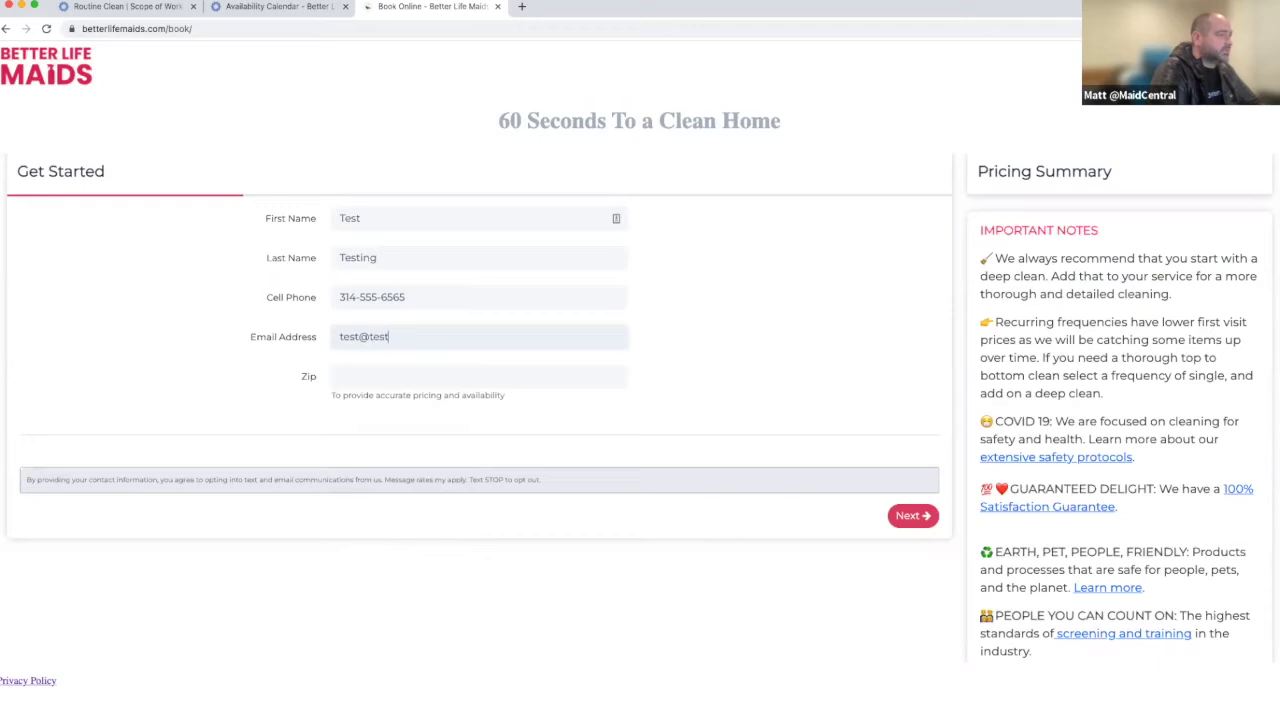
{"action": "type", "text": "ing123.co"}
{"action": "type", "text": "6"}
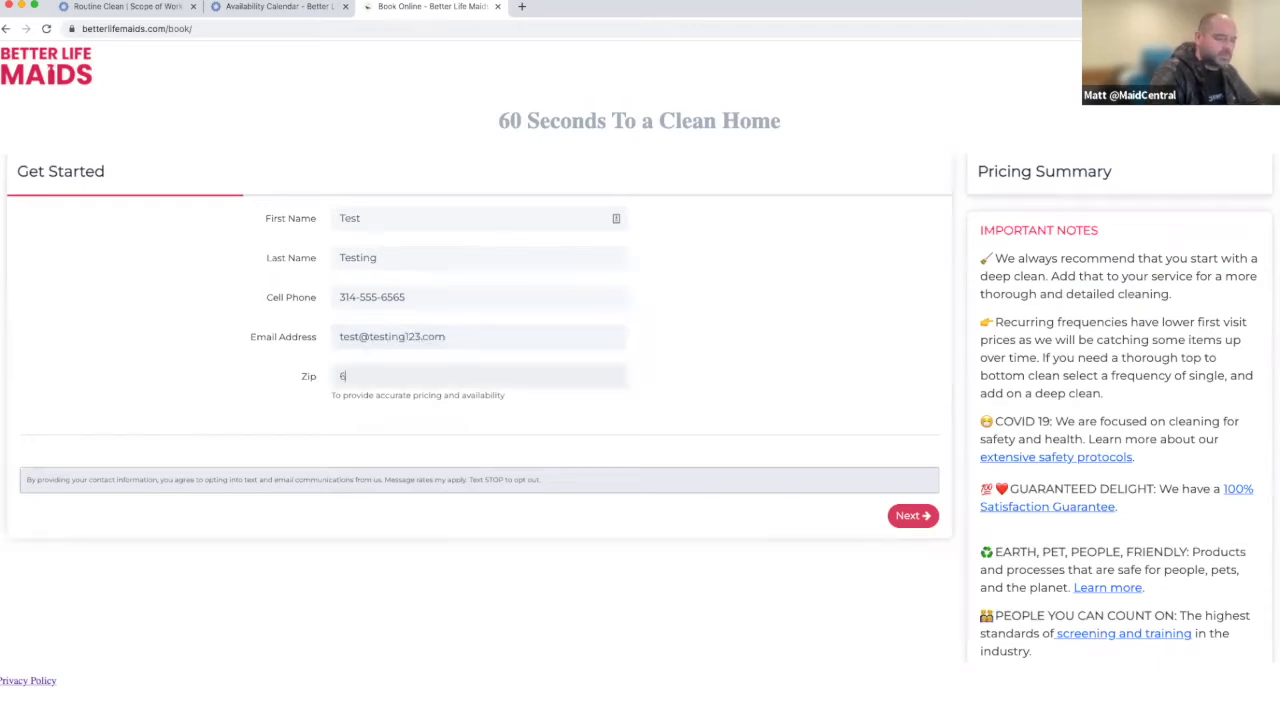
{"action": "type", "text": "3119"}
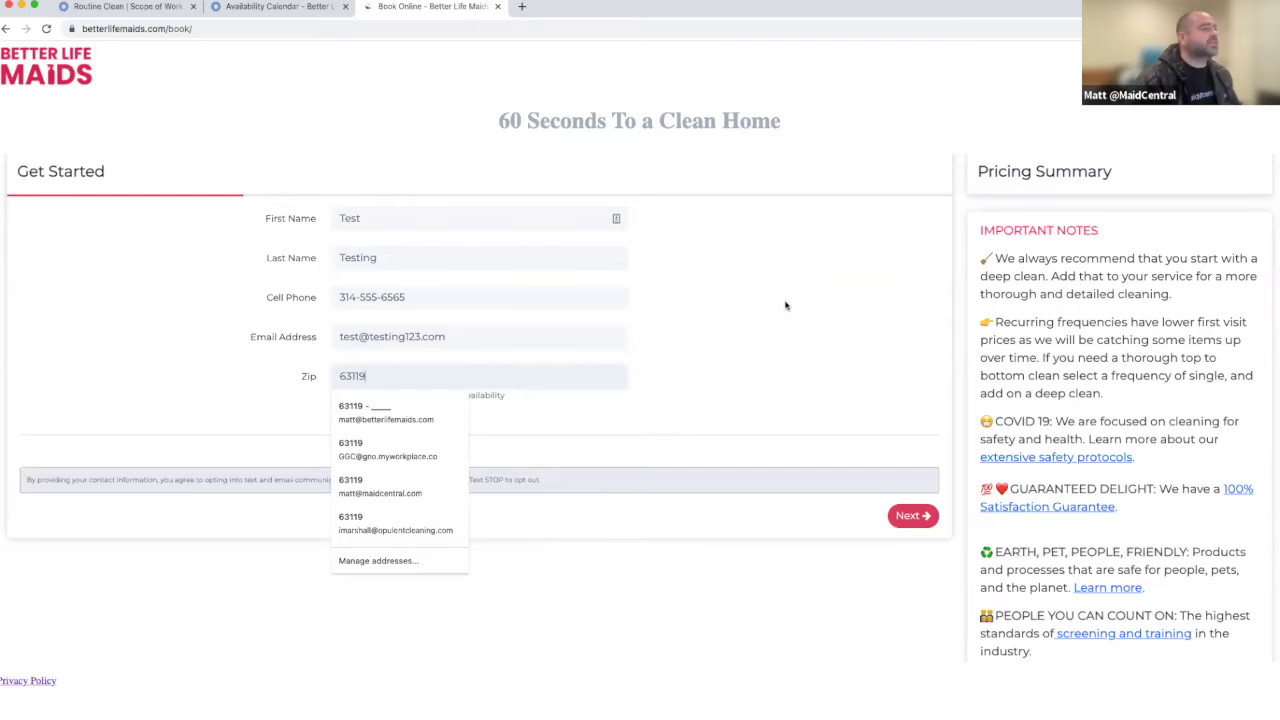
{"action": "left_click", "coordinate": [913, 515]}
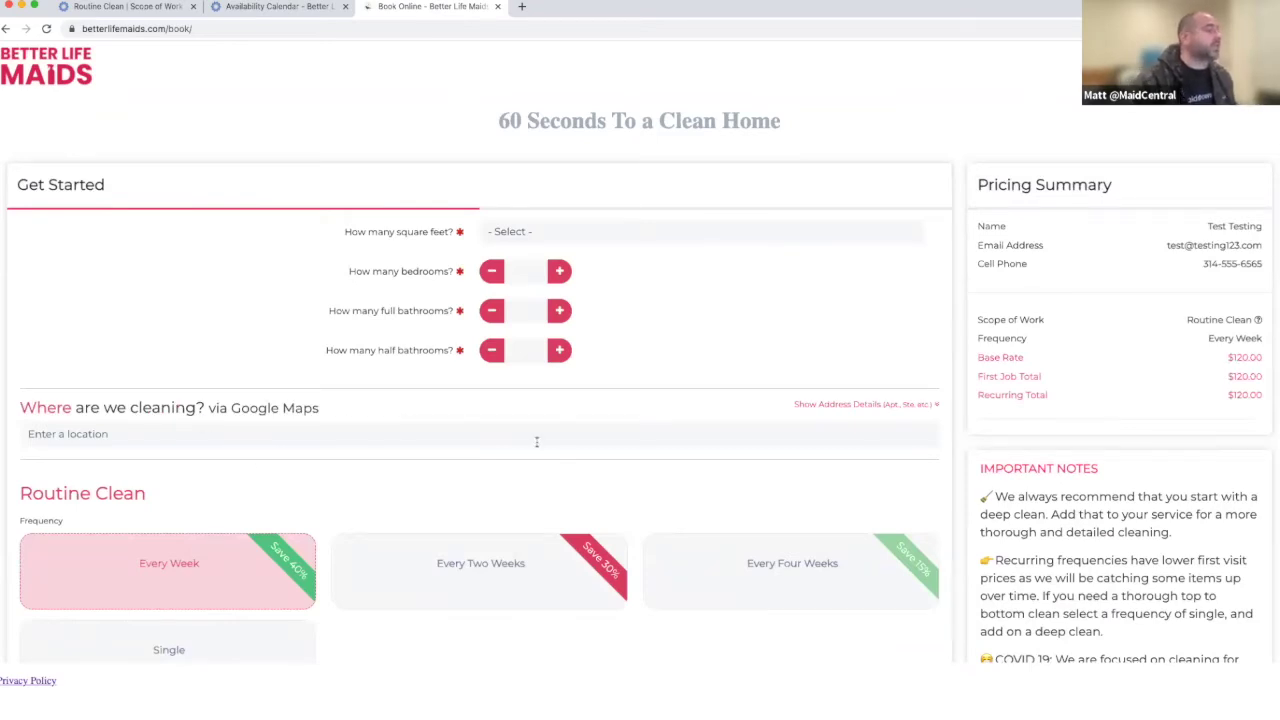
Step: Review the Routine Clean frequencies, their savings ribbons and the add-ons offered on the booking page
{"action": "scroll", "coordinate": [536, 441], "scroll_direction": "down", "scroll_amount": 3}
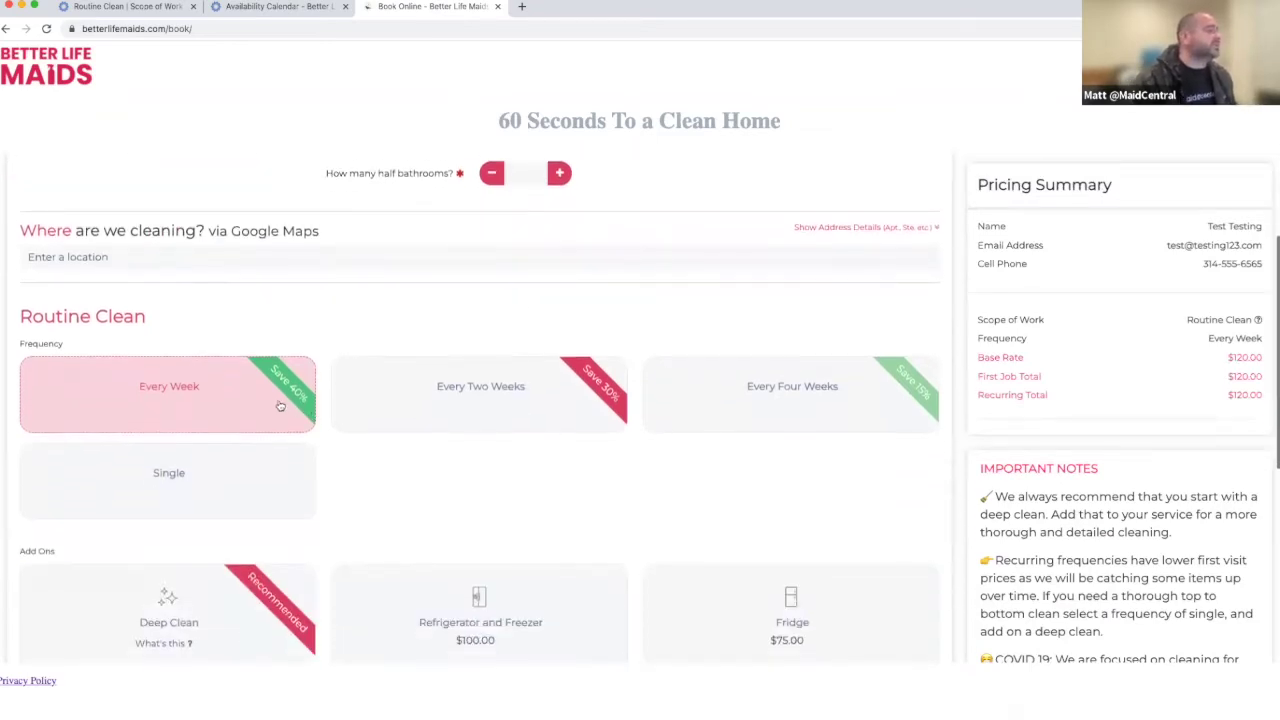
{"action": "scroll", "coordinate": [472, 422], "scroll_direction": "down", "scroll_amount": 5}
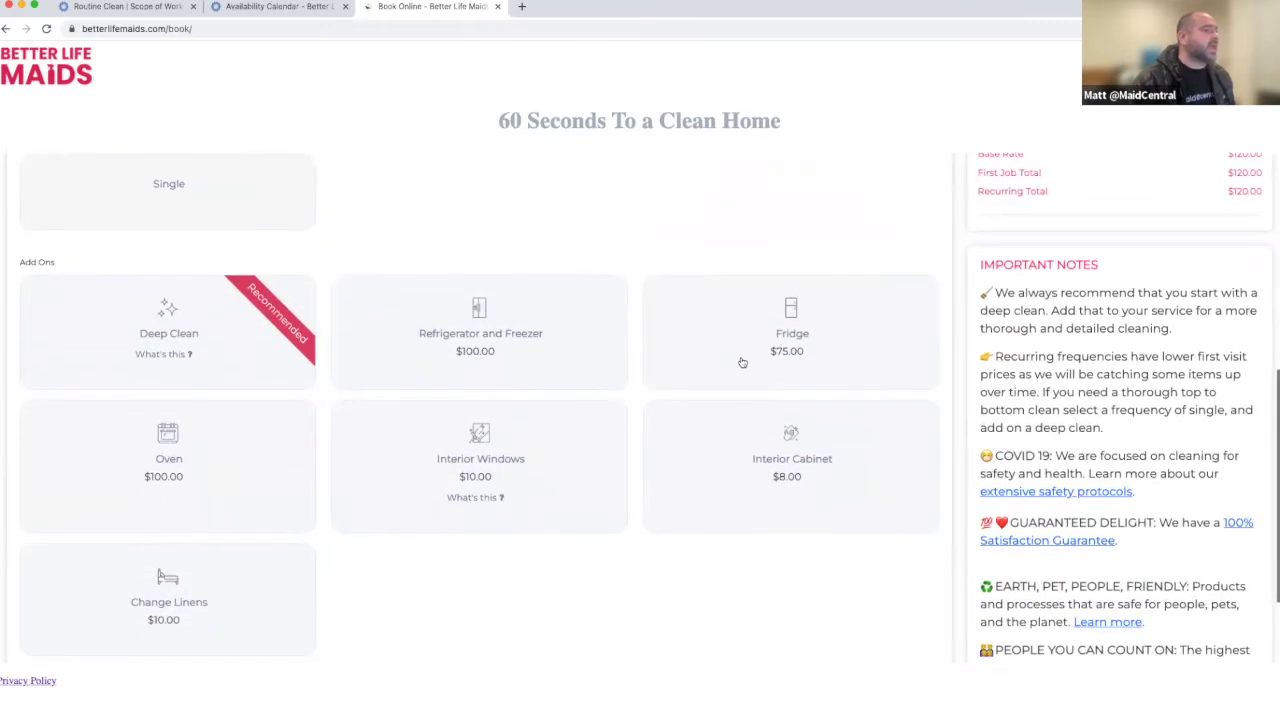
{"action": "scroll", "coordinate": [764, 365], "scroll_direction": "up", "scroll_amount": 8}
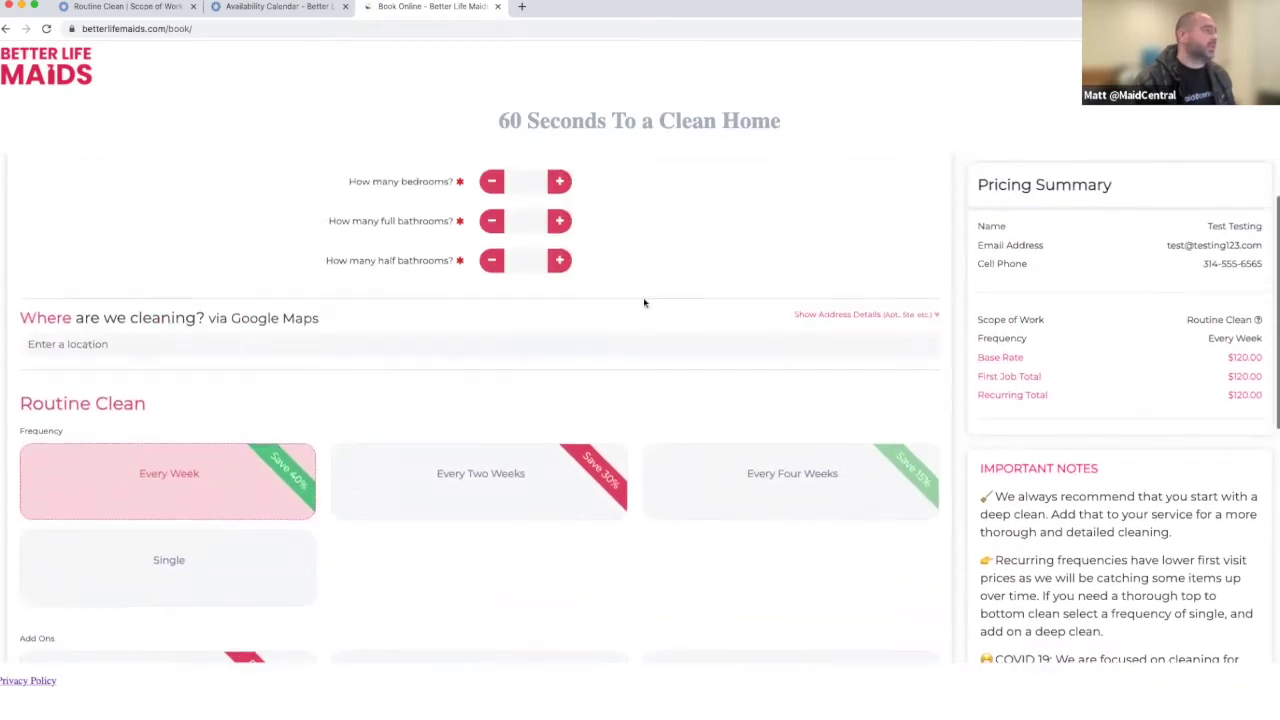
Step: Return to the Routine Clean scope of work, open its frequencies and highlight the factor of the Single frequency for comparison with Every Week
{"action": "left_click", "coordinate": [262, 8]}
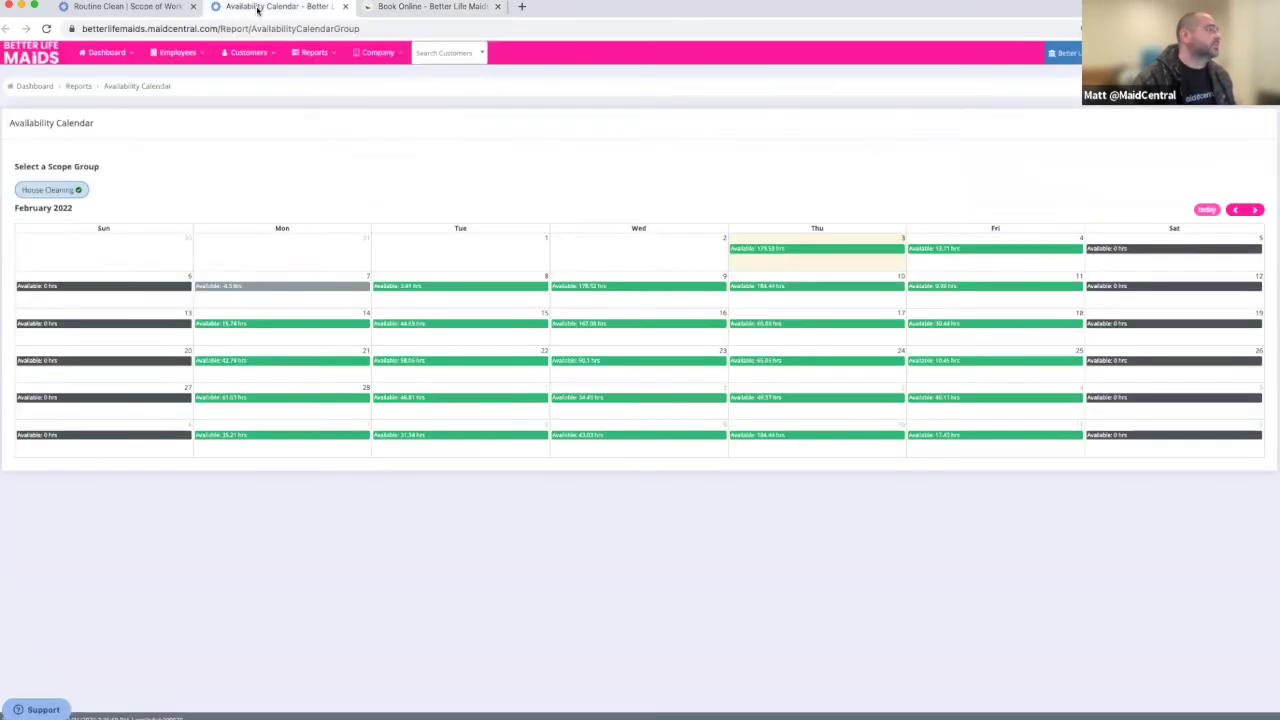
{"action": "left_click", "coordinate": [183, 7]}
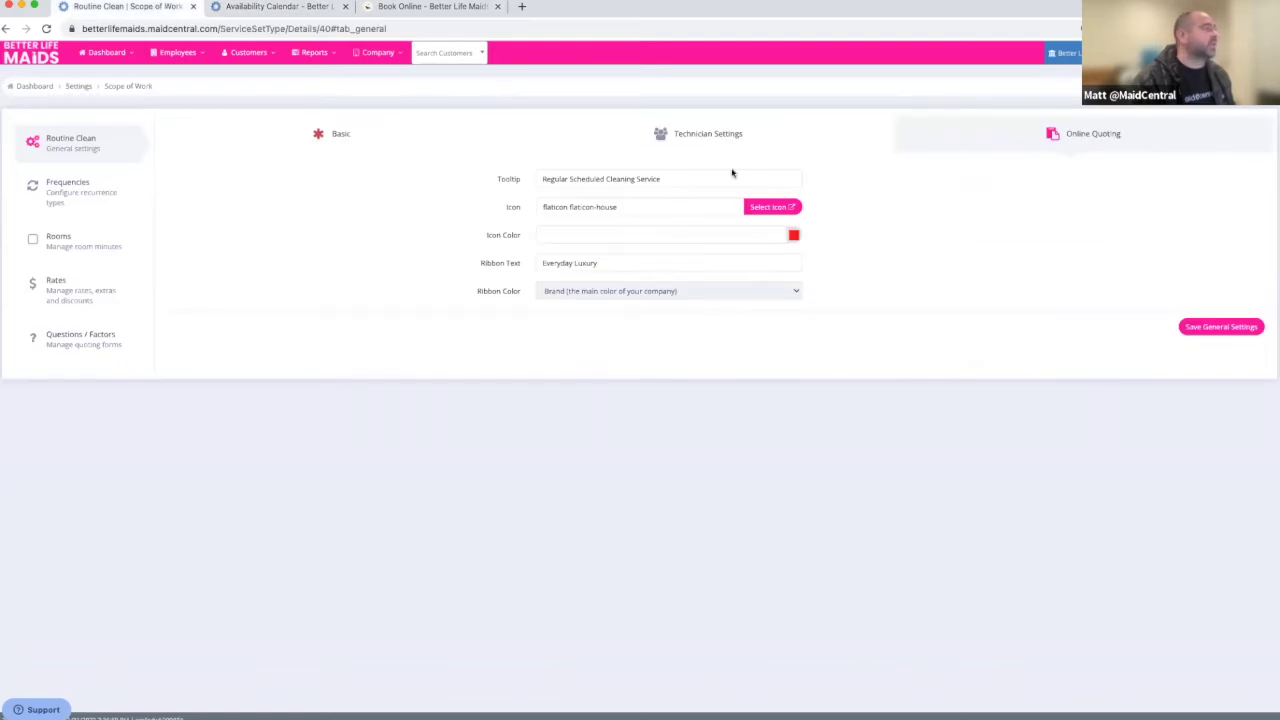
{"action": "left_click", "coordinate": [88, 202]}
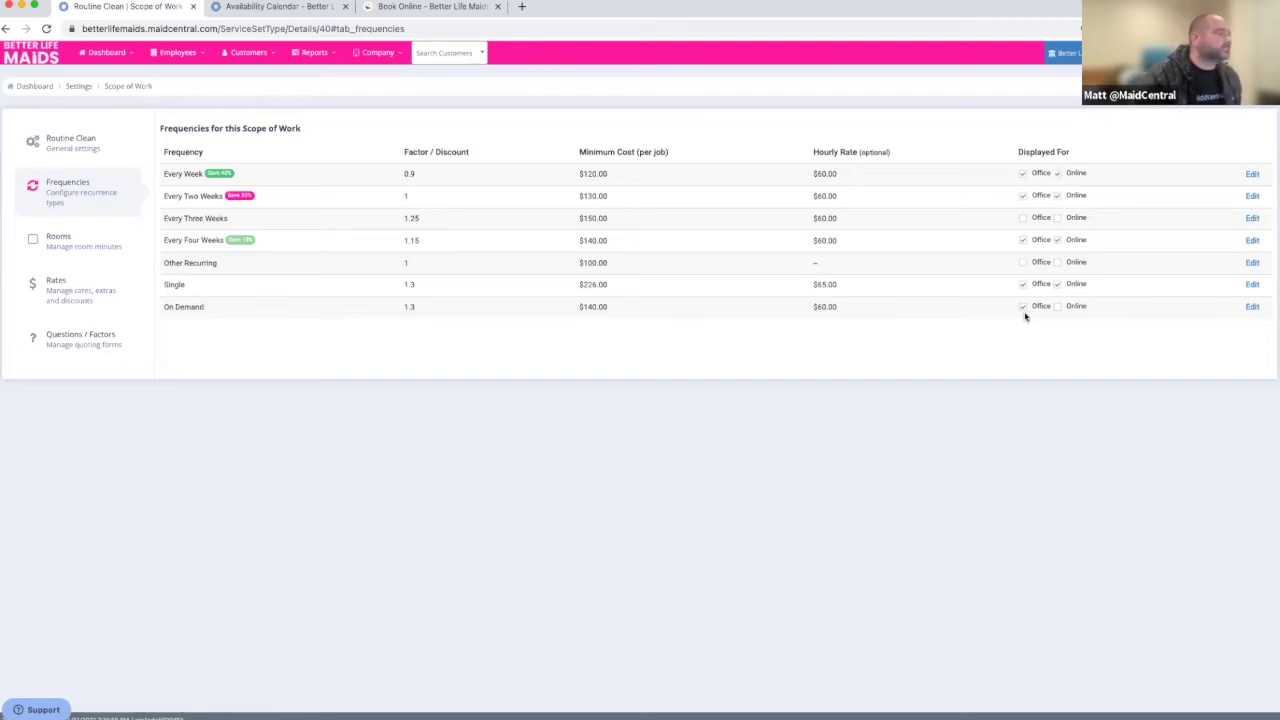
{"action": "left_click_drag", "start_coordinate": [401, 284], "coordinate": [422, 288]}
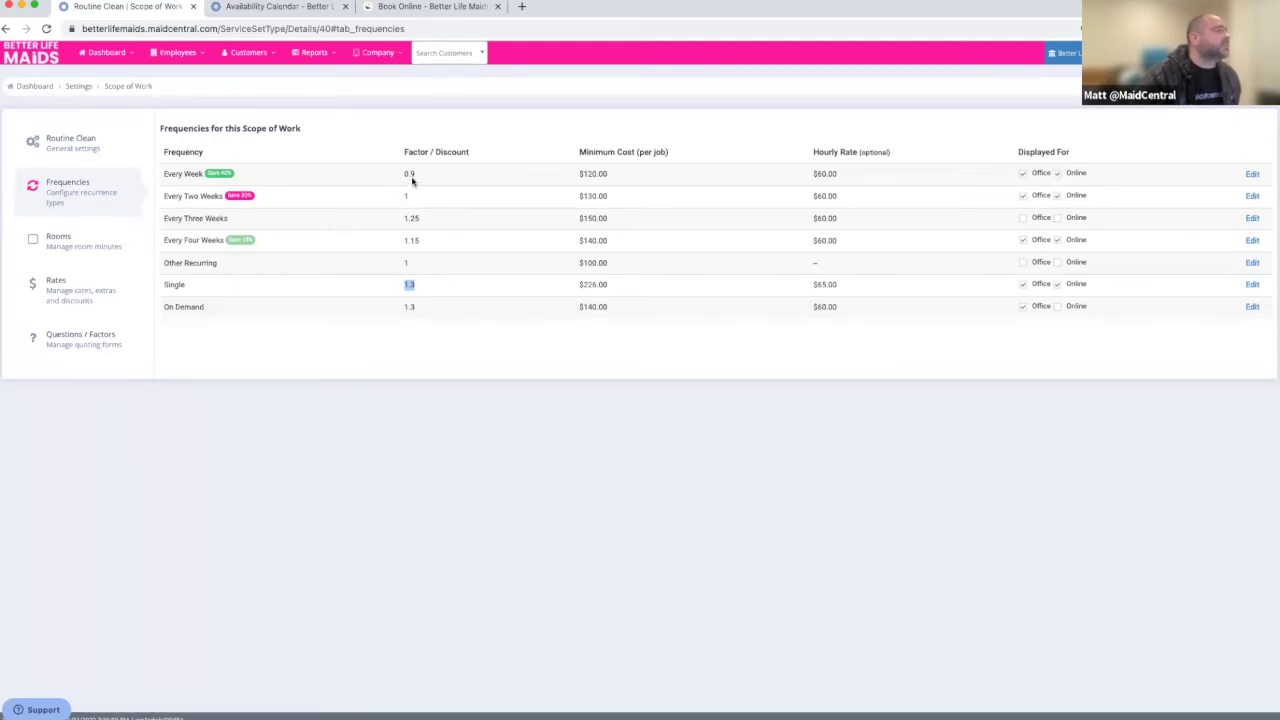
{"action": "mouse_move", "coordinate": [399, 176]}
{"action": "left_mouse_down"}
{"action": "mouse_move", "coordinate": [420, 176]}
{"action": "mouse_move", "coordinate": [412, 197]}
{"action": "left_mouse_up"}
{"action": "left_click_drag", "start_coordinate": [396, 291], "coordinate": [422, 289]}
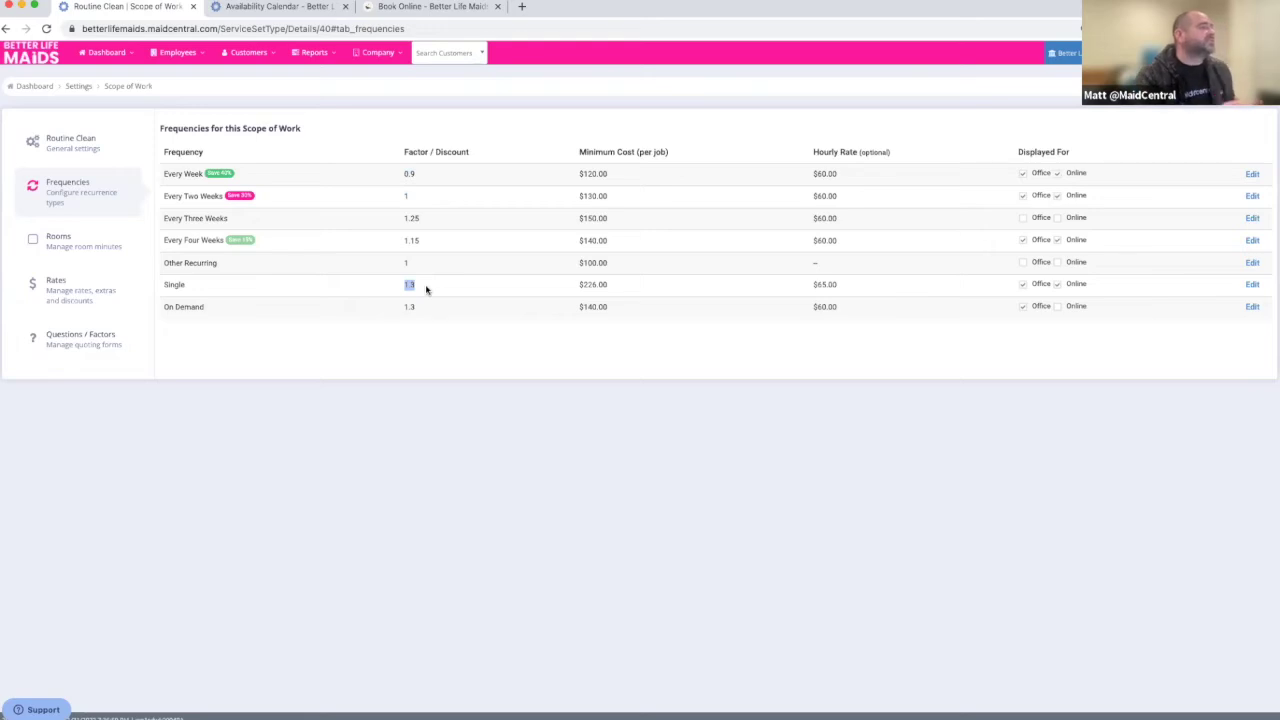
Step: Check Routine Clean's allowed room minutes, return to its frequencies and examine the Every Week minimum job cost override without saving
{"action": "left_click", "coordinate": [60, 248]}
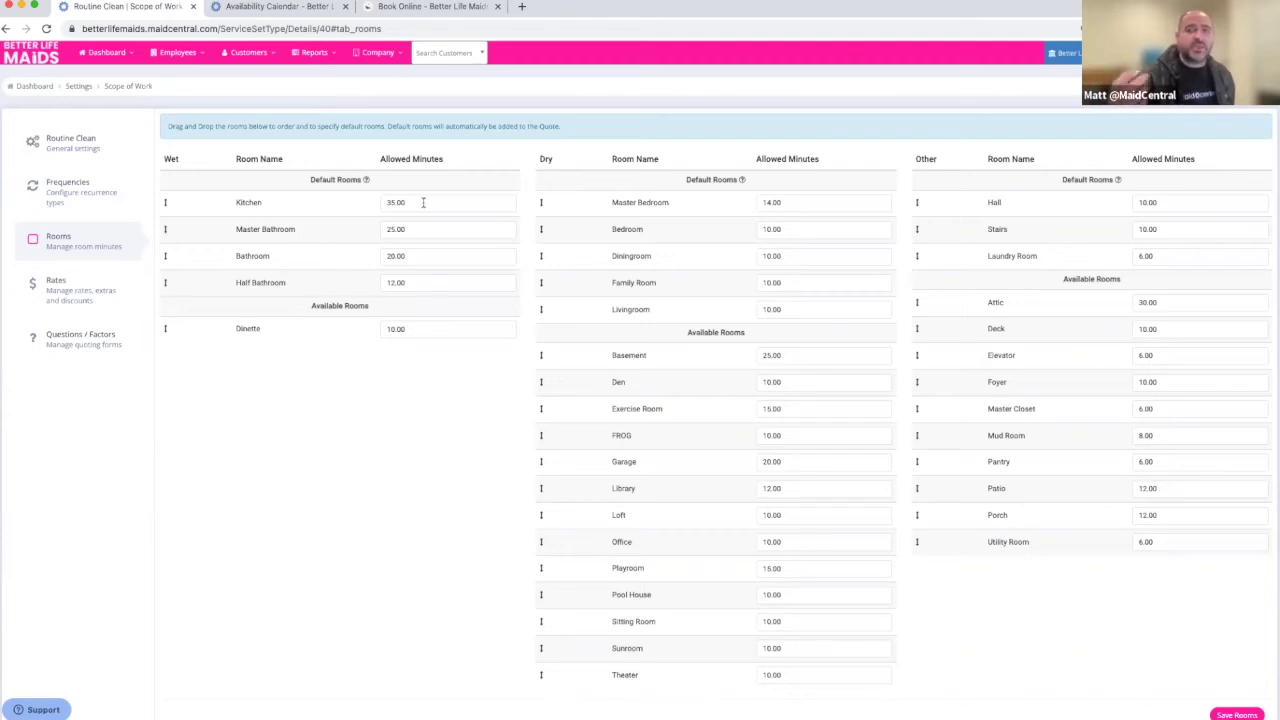
{"action": "left_click", "coordinate": [119, 204]}
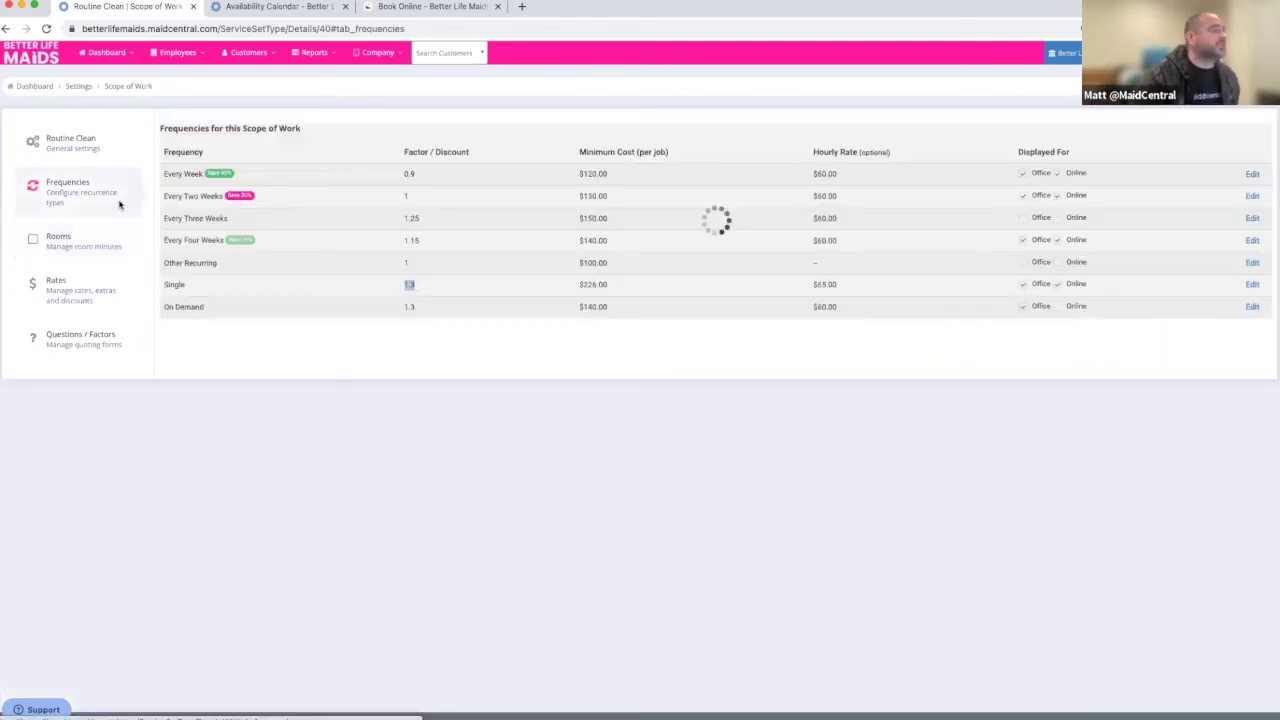
{"action": "left_click", "coordinate": [1252, 175]}
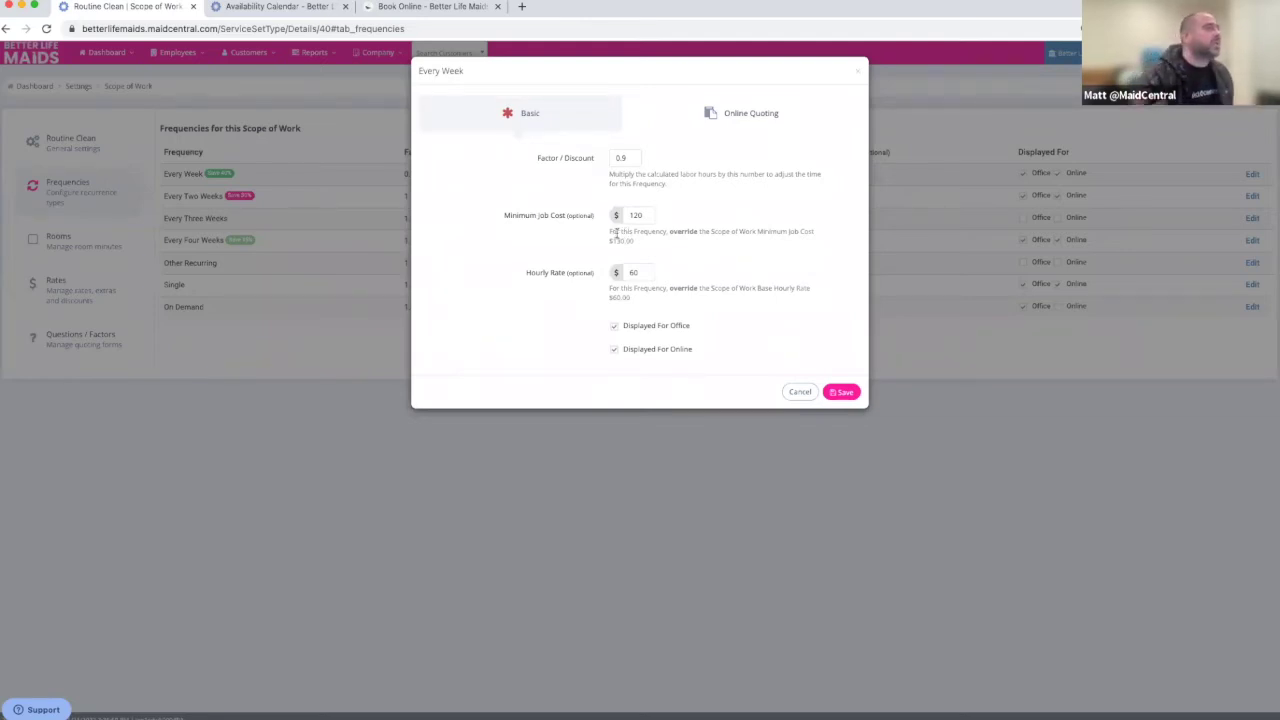
{"action": "left_click_drag", "start_coordinate": [611, 234], "coordinate": [656, 242]}
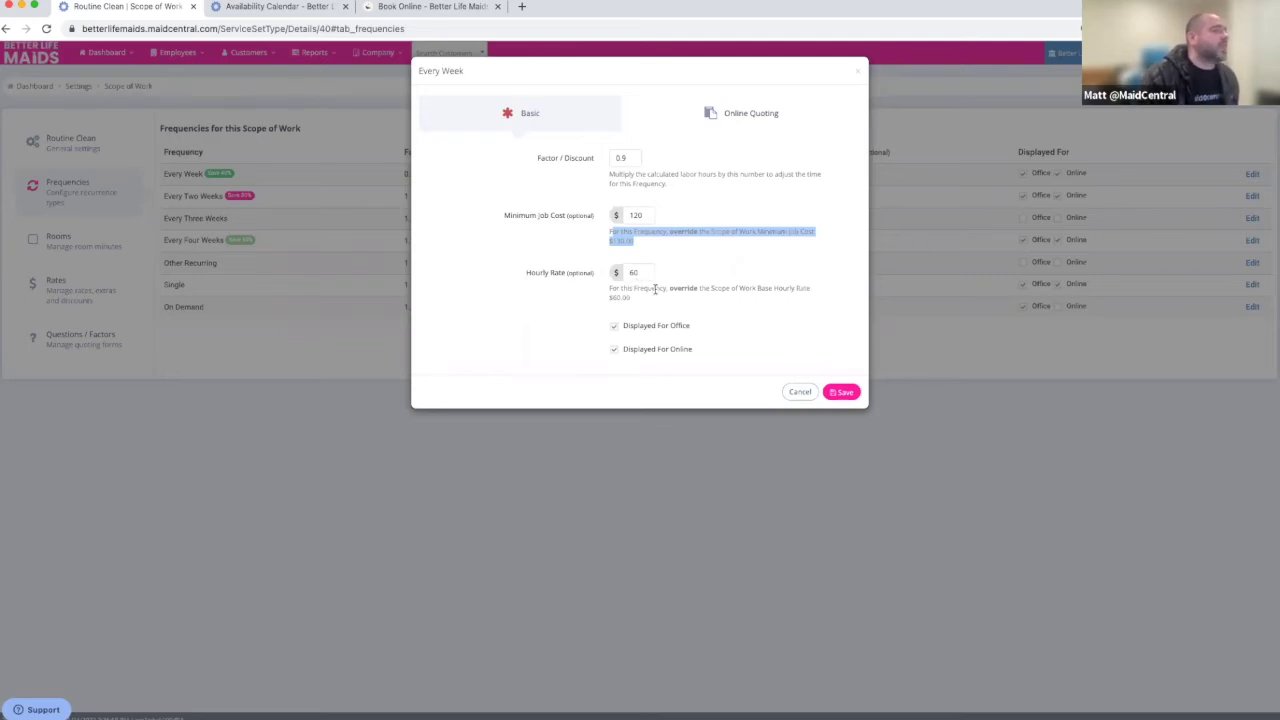
{"action": "left_click", "coordinate": [800, 392]}
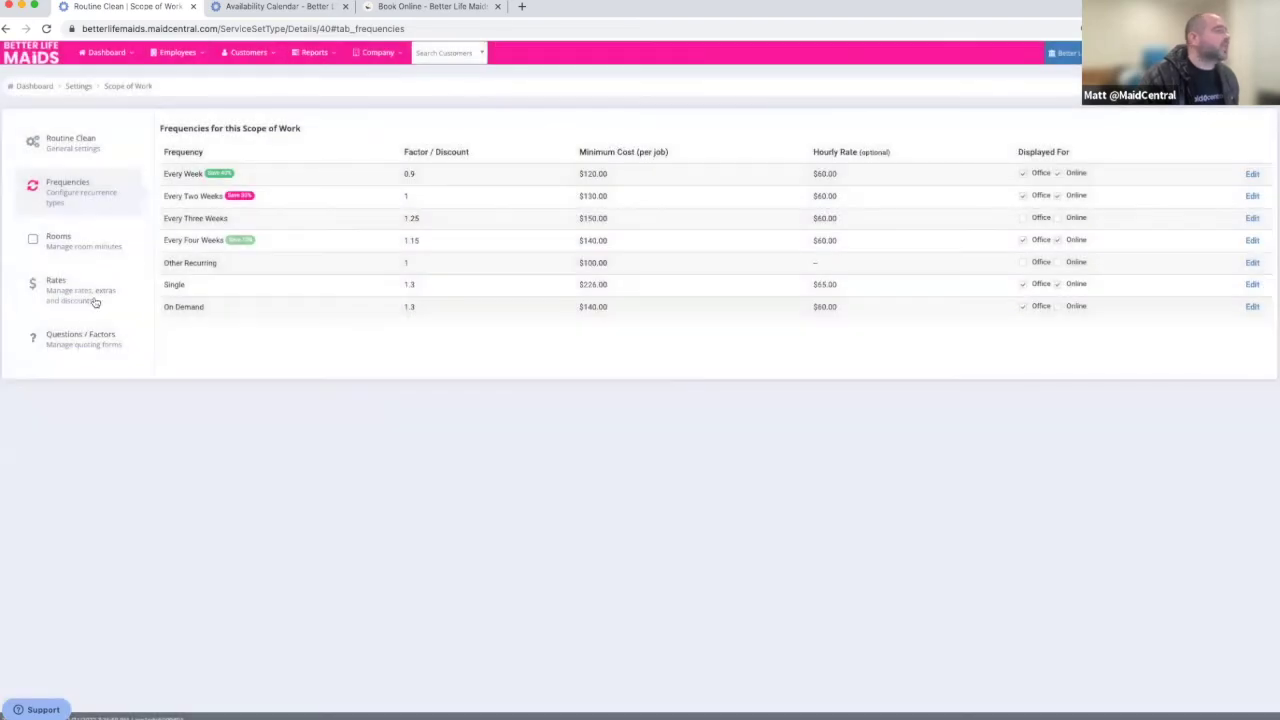
Step: Check Routine Clean's base rates, and review the Every Week frequency's online quoting ribbon text and color options without saving
{"action": "left_click", "coordinate": [55, 290]}
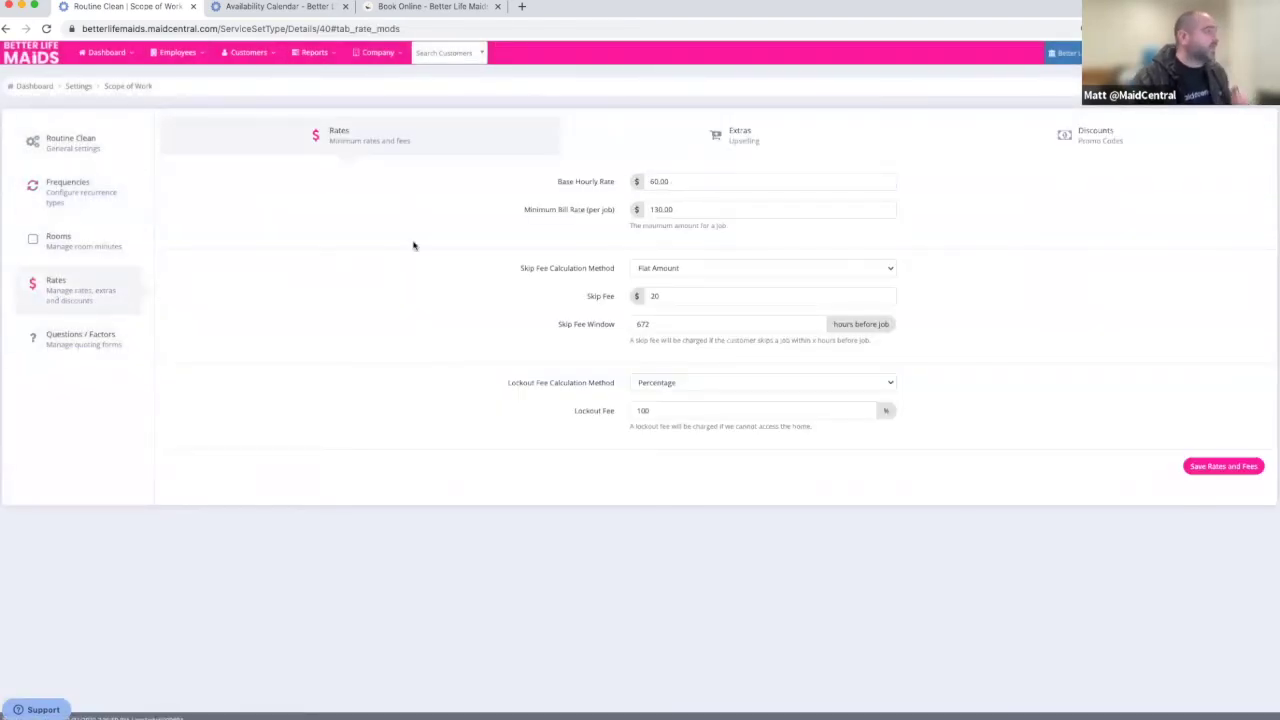
{"action": "left_click", "coordinate": [57, 196]}
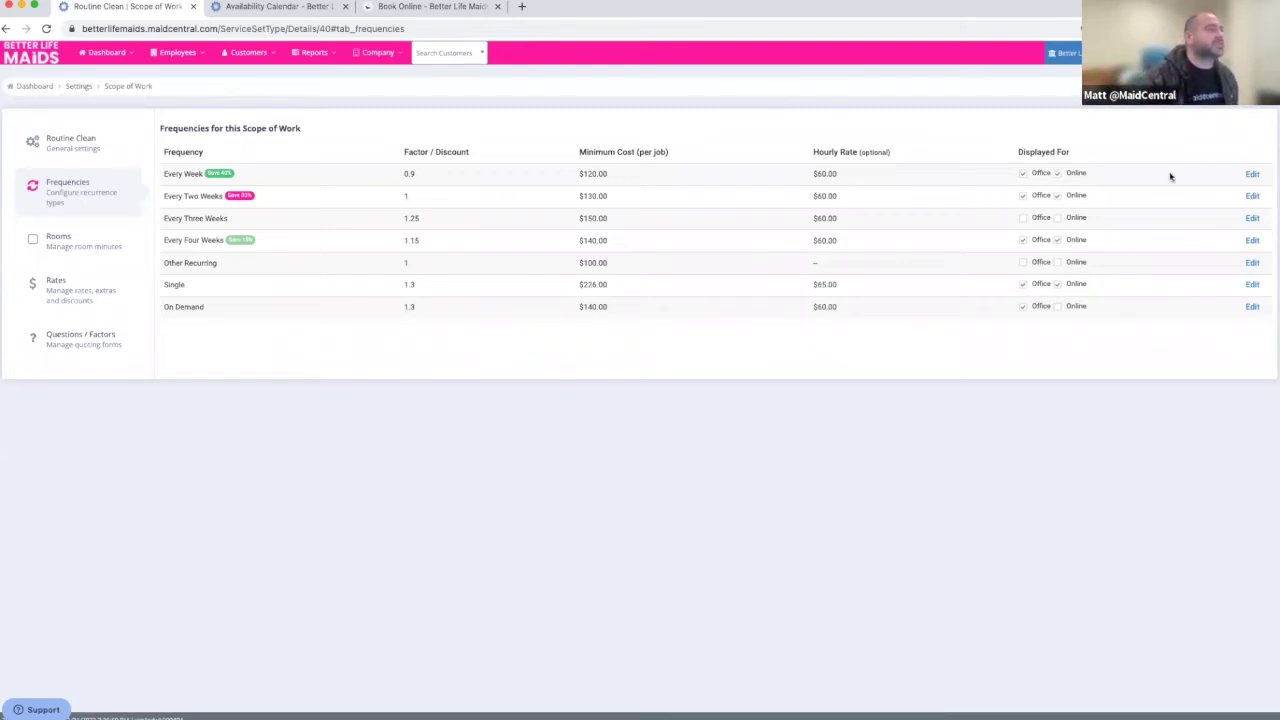
{"action": "left_click", "coordinate": [1251, 174]}
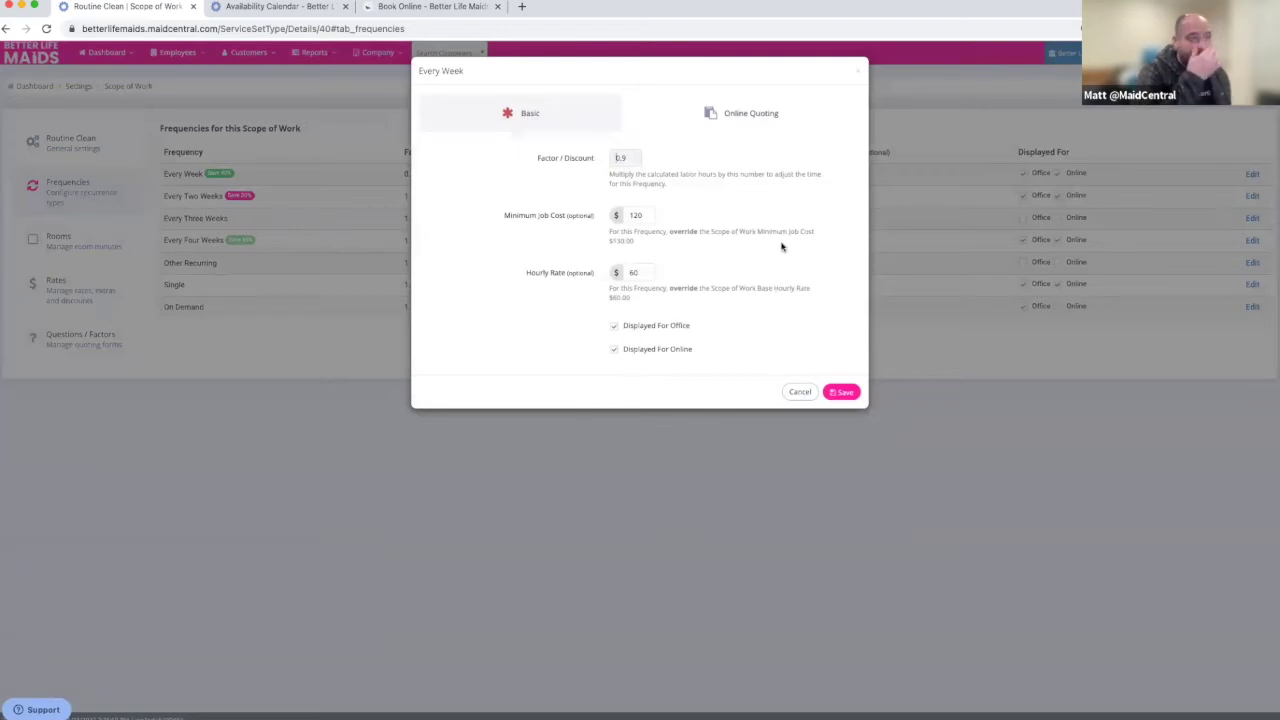
{"action": "left_click", "coordinate": [760, 113]}
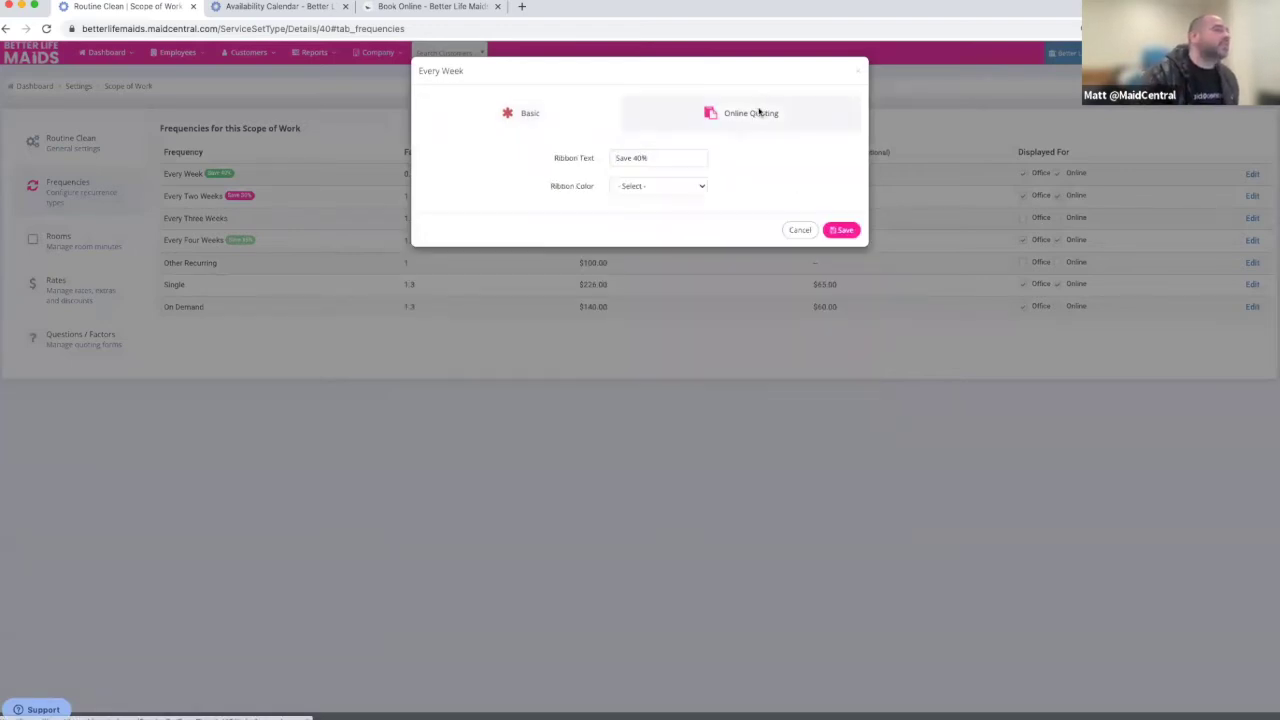
{"action": "left_click", "coordinate": [651, 188]}
{"action": "left_click", "coordinate": [803, 179]}
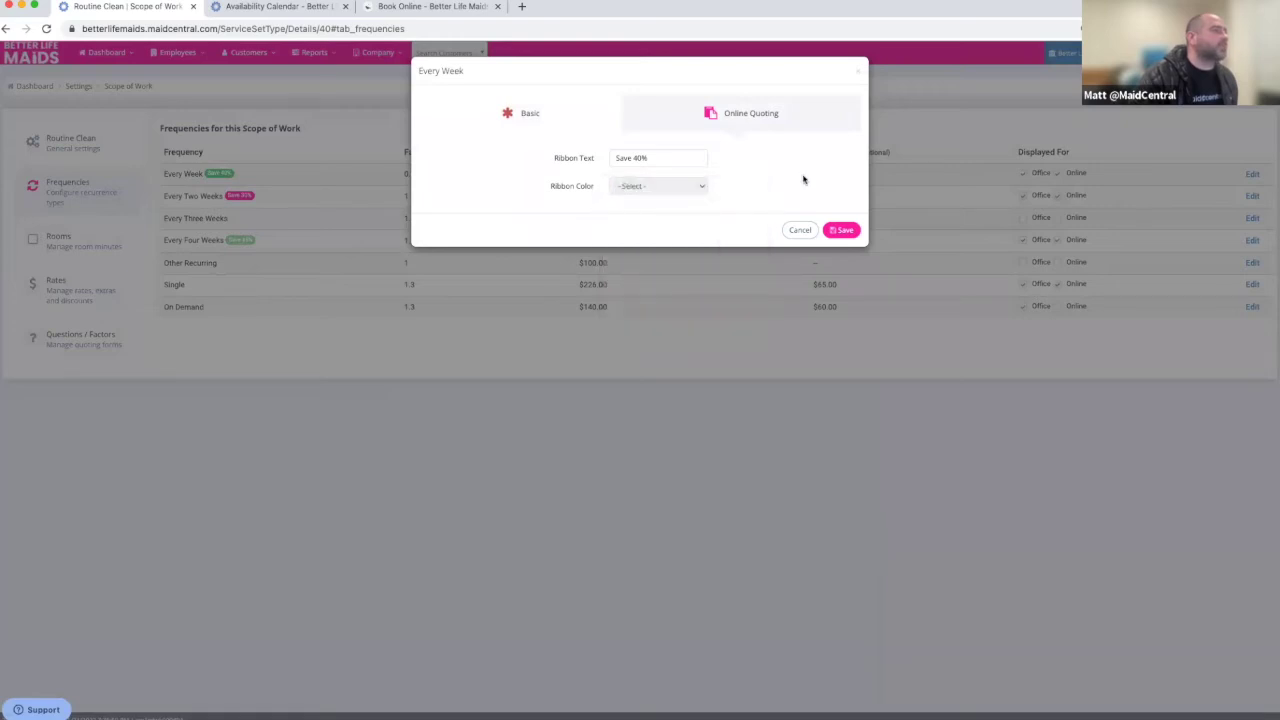
{"action": "left_click", "coordinate": [799, 231]}
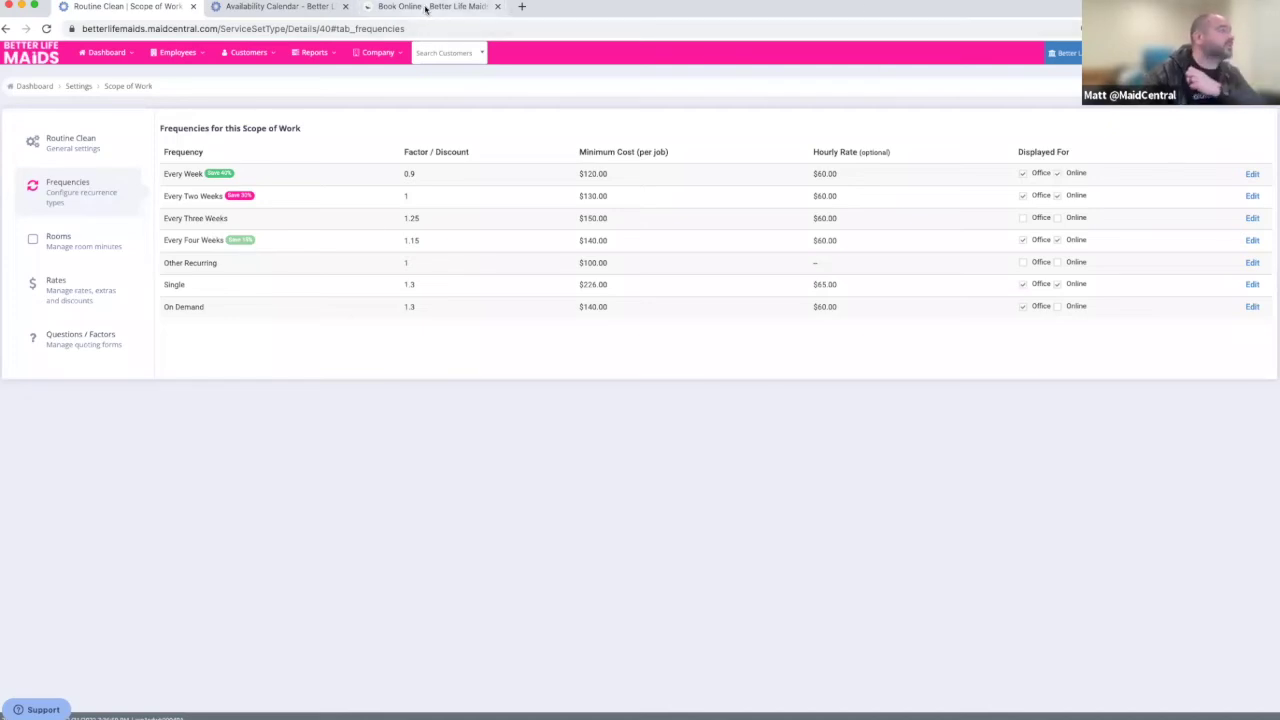
Step: On the Book Online page, add Deep Clean for the first job and compare pricing for Every Two Weeks, returning to Every Week
{"action": "left_click", "coordinate": [426, 8]}
{"action": "scroll", "coordinate": [726, 318], "scroll_direction": "down", "scroll_amount": 2}
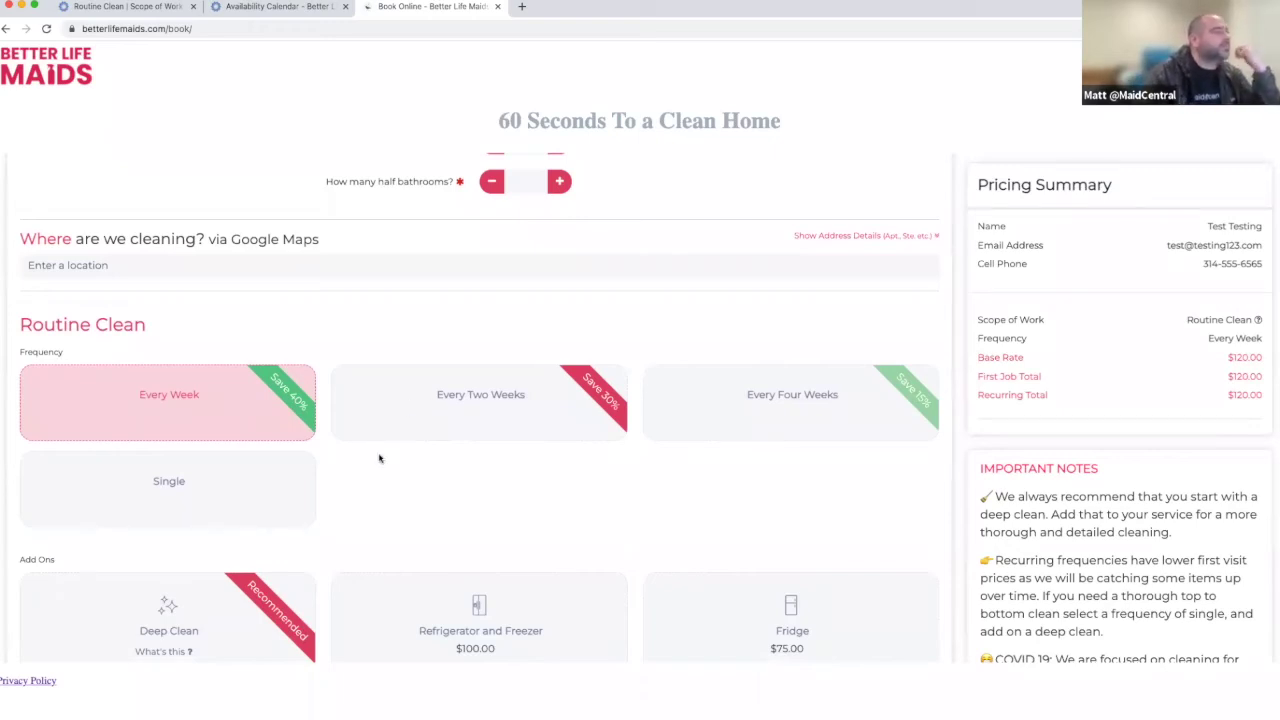
{"action": "scroll", "coordinate": [383, 451], "scroll_direction": "down", "scroll_amount": 2}
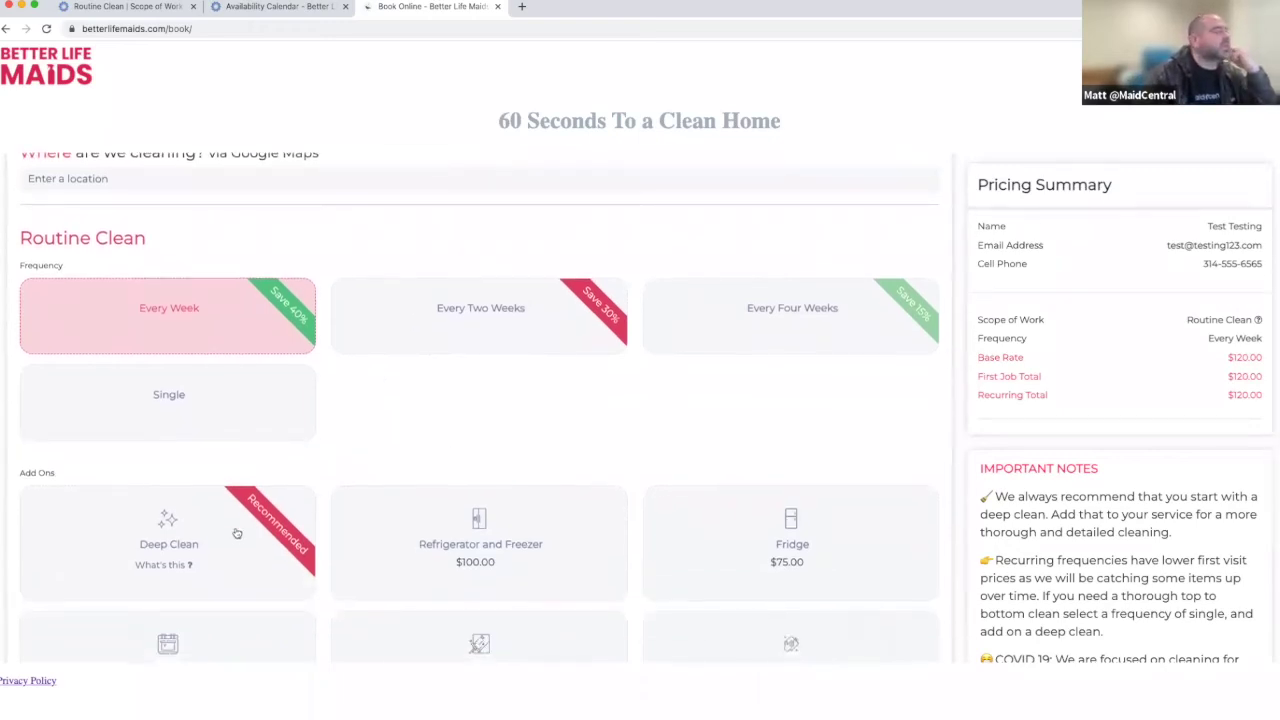
{"action": "left_click", "coordinate": [207, 529]}
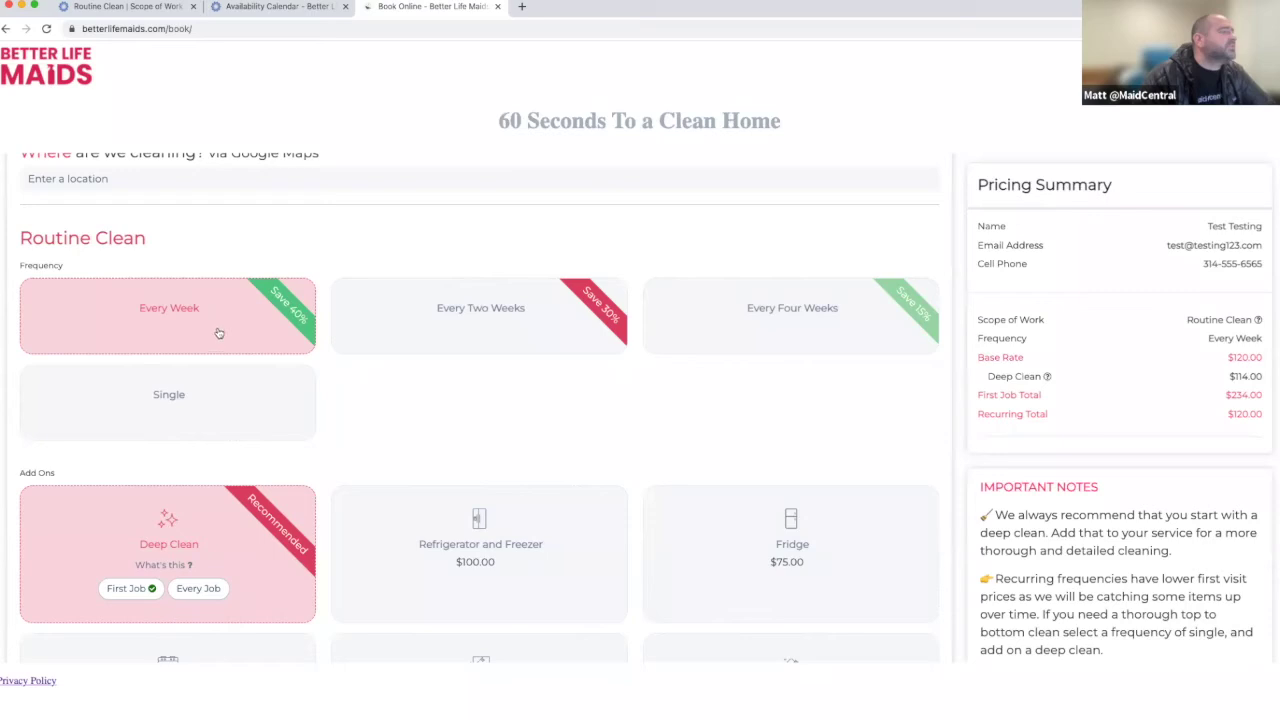
{"action": "left_click", "coordinate": [448, 328]}
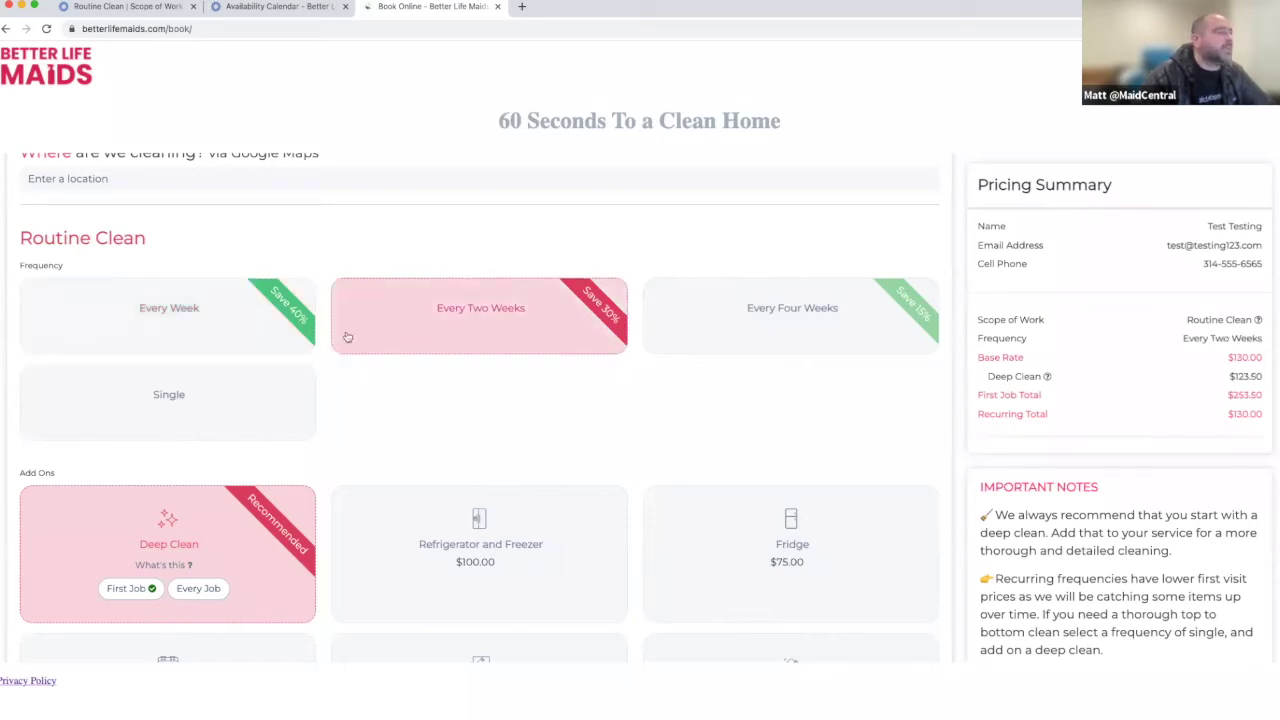
{"action": "left_click", "coordinate": [258, 308]}
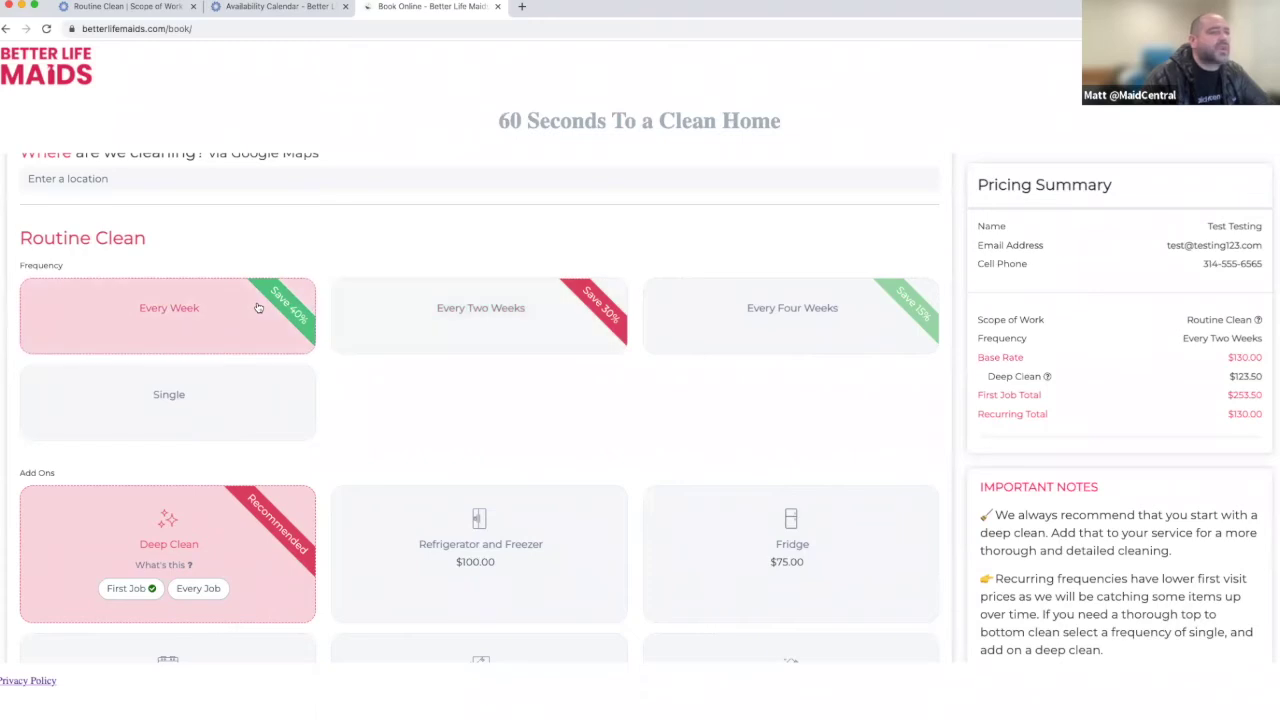
Step: Compare the Routine Clean booking prices for the Every Two Weeks, Every Four Weeks and Single frequencies
{"action": "left_click", "coordinate": [438, 318]}
{"action": "left_click", "coordinate": [762, 345]}
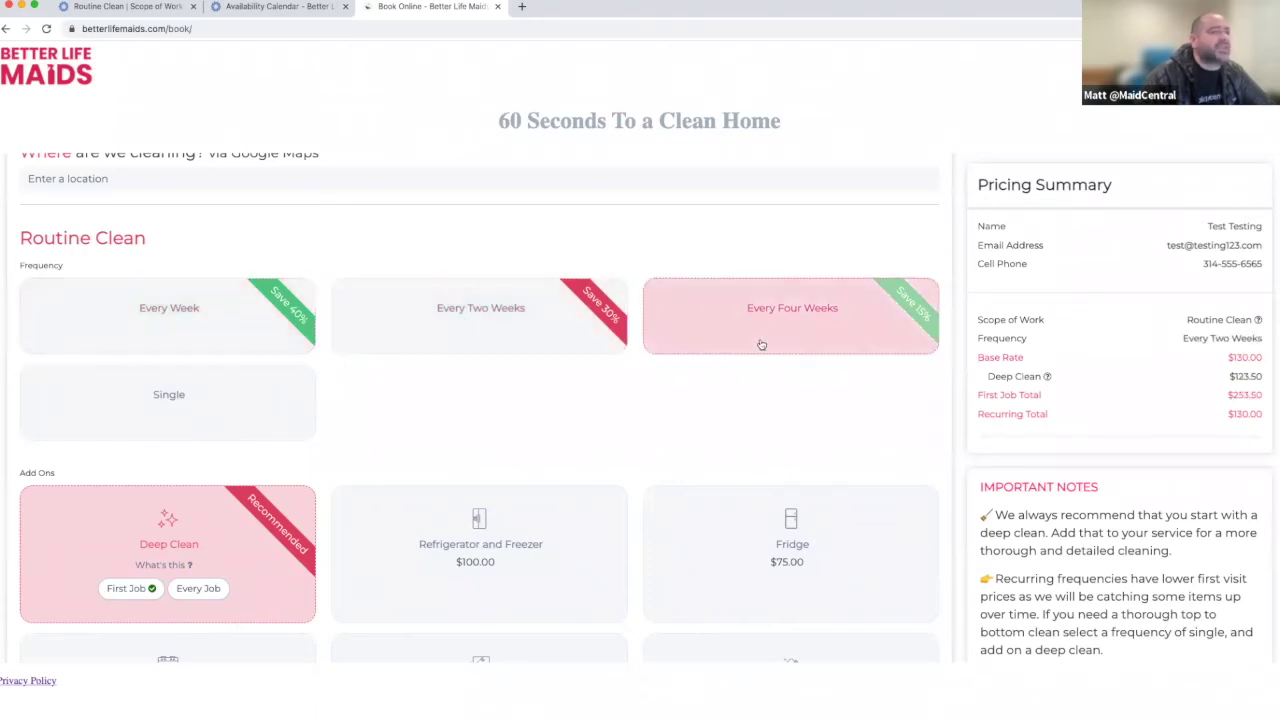
{"action": "left_click", "coordinate": [209, 406]}
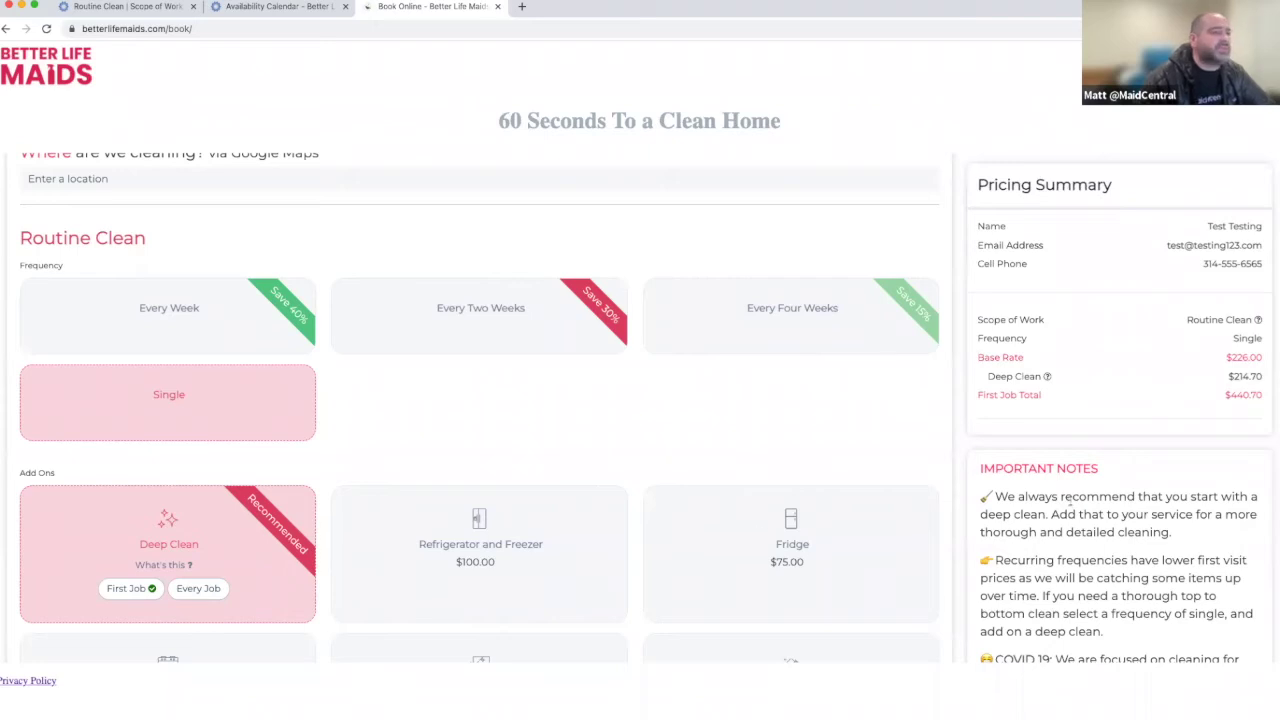
Step: Highlight the important notes about starting with a deep clean and about first visit prices for recurring frequencies
{"action": "left_click_drag", "start_coordinate": [1013, 497], "coordinate": [1178, 532]}
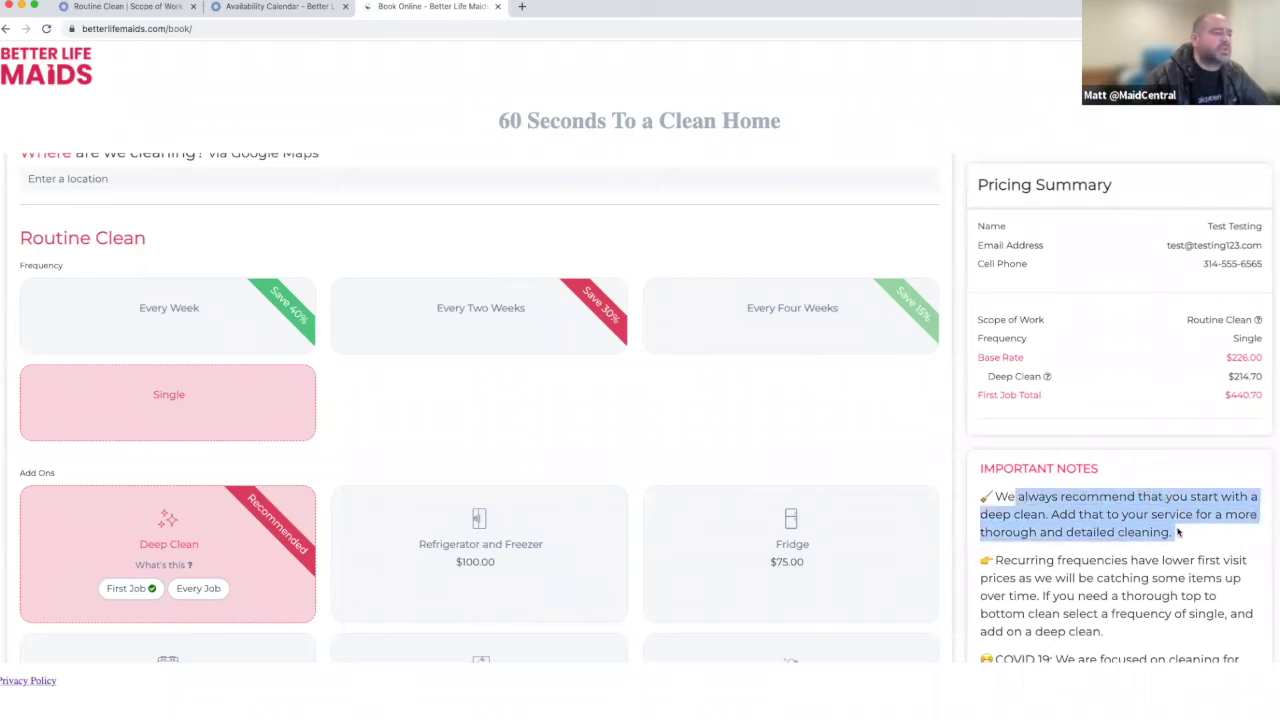
{"action": "left_click", "coordinate": [1059, 499]}
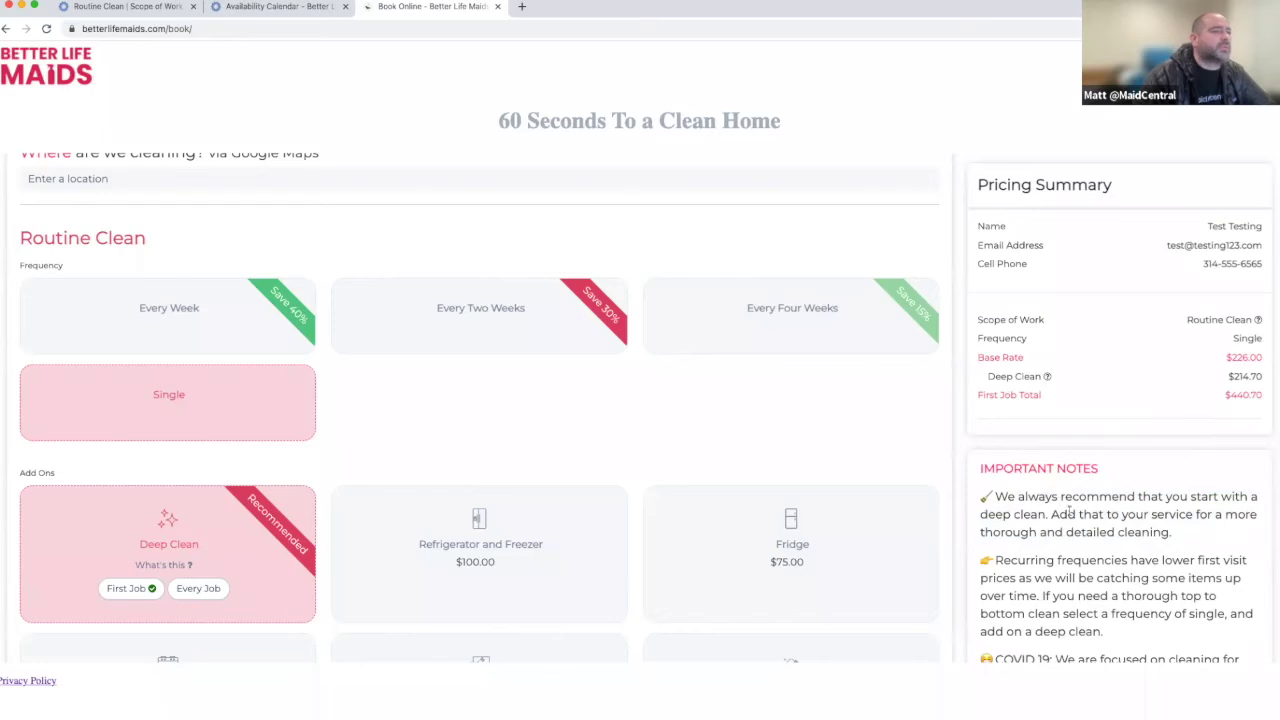
{"action": "scroll", "coordinate": [1069, 510], "scroll_direction": "down", "scroll_amount": 3}
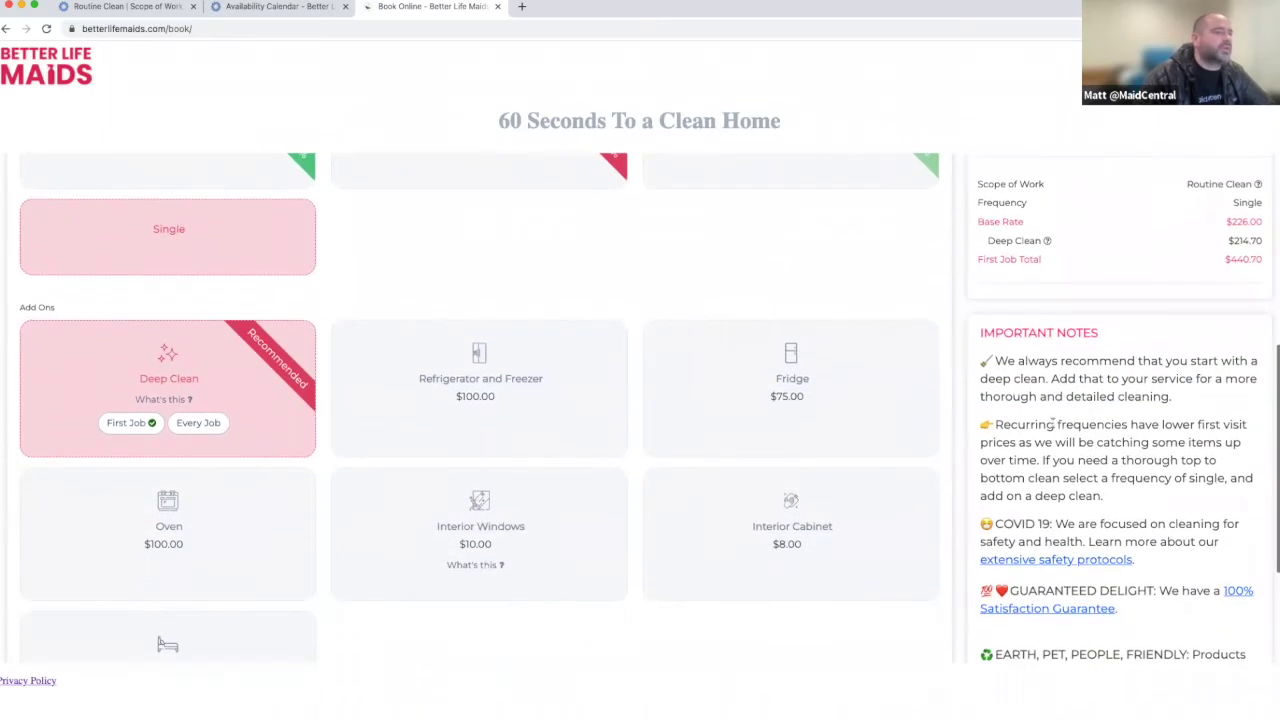
{"action": "left_click_drag", "start_coordinate": [993, 425], "coordinate": [1135, 493]}
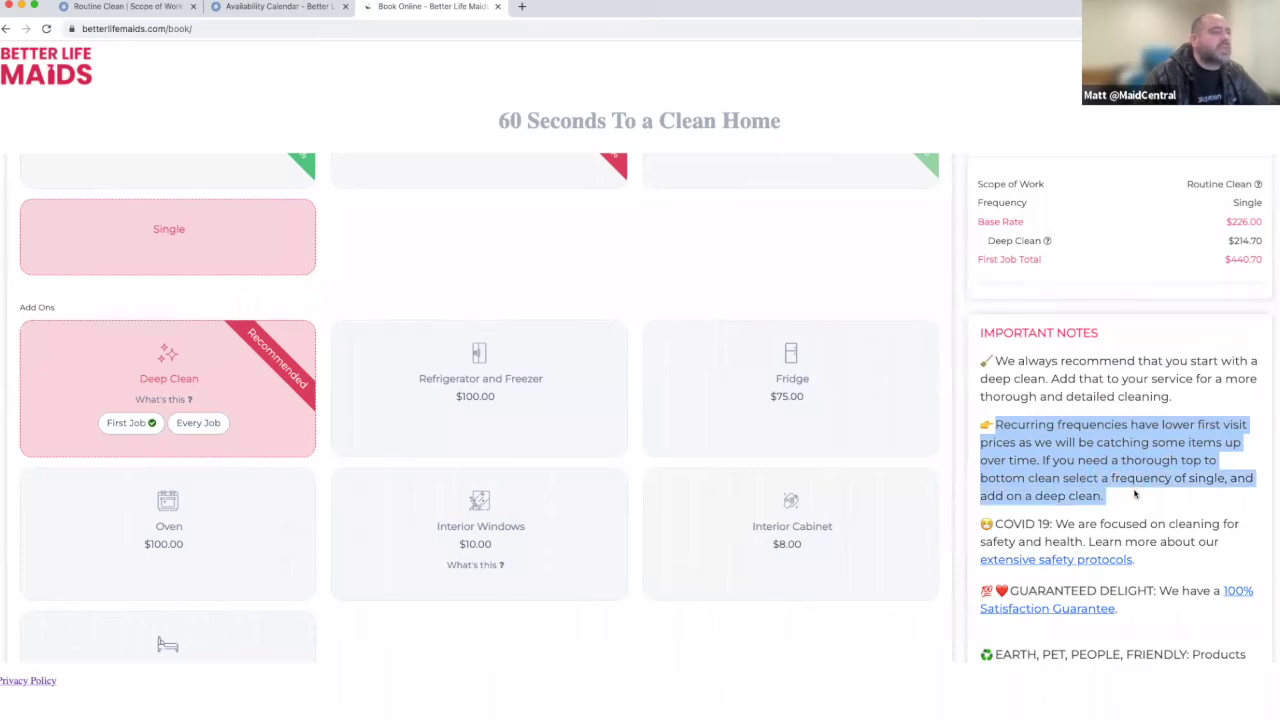
{"action": "scroll", "coordinate": [1135, 494], "scroll_direction": "down", "scroll_amount": 1}
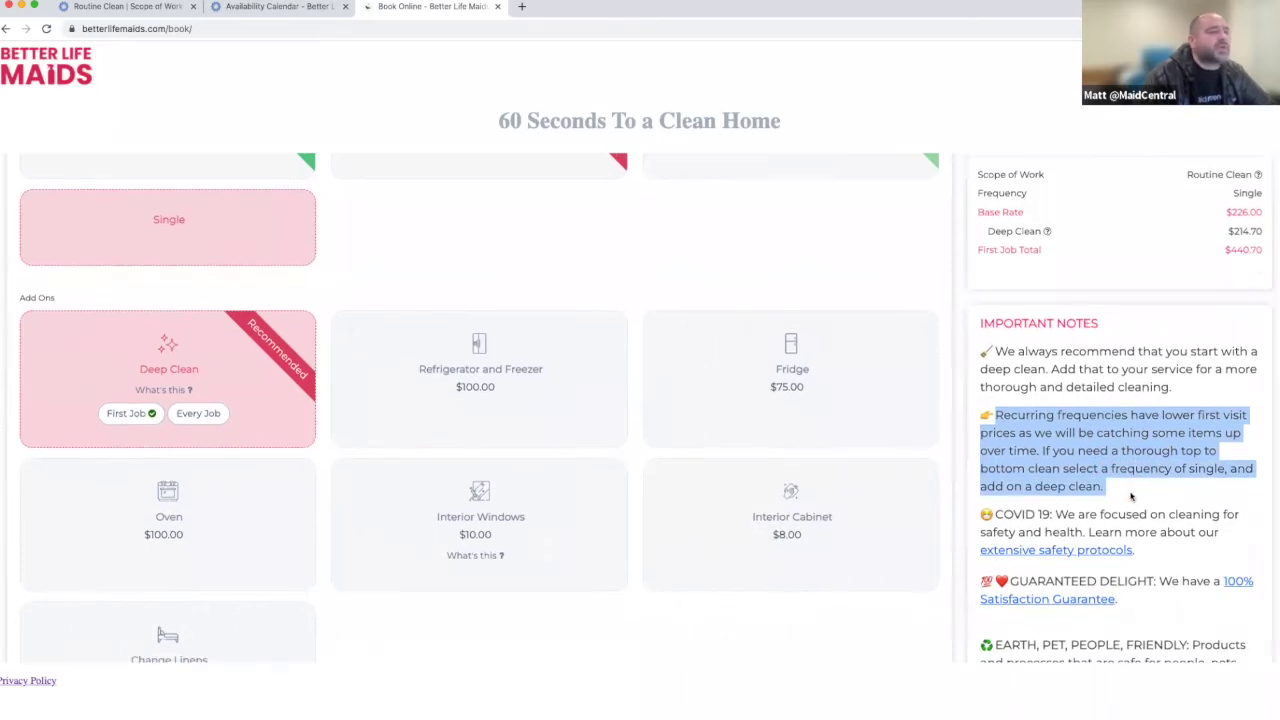
{"action": "left_click", "coordinate": [1111, 490]}
{"action": "left_click_drag", "start_coordinate": [1111, 490], "coordinate": [996, 415]}
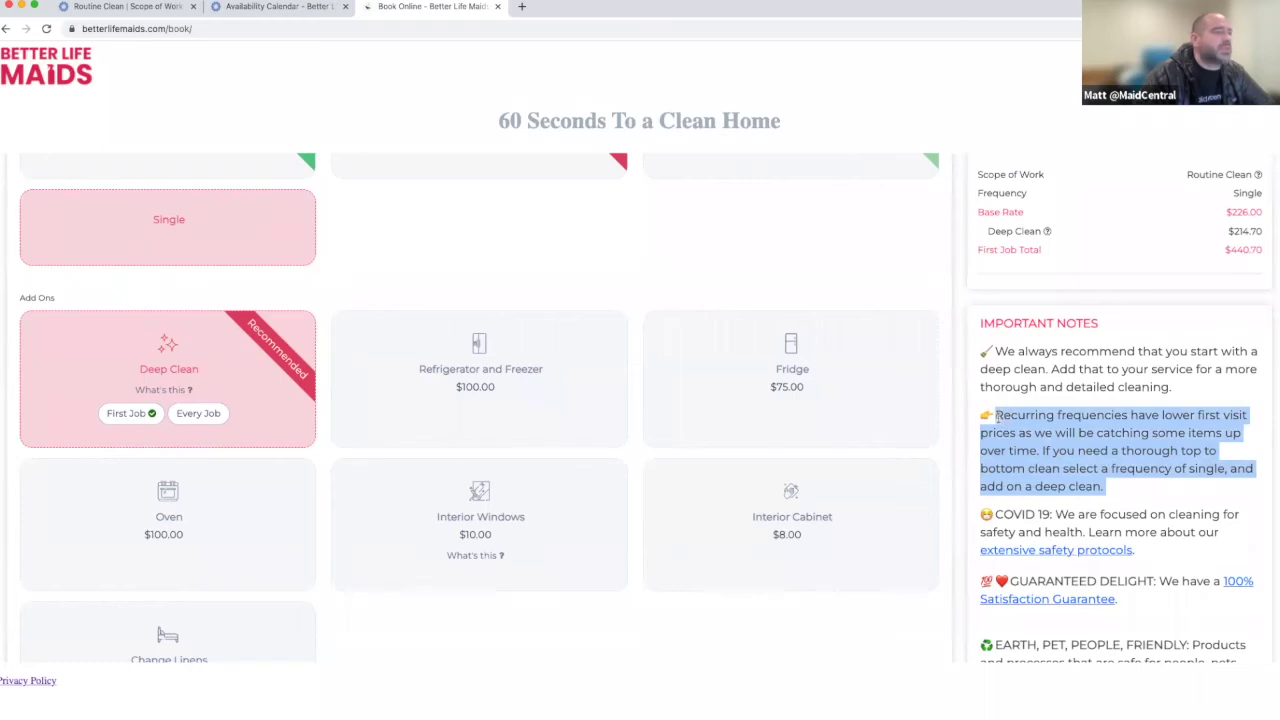
{"action": "scroll", "coordinate": [663, 466], "scroll_direction": "up", "scroll_amount": 3}
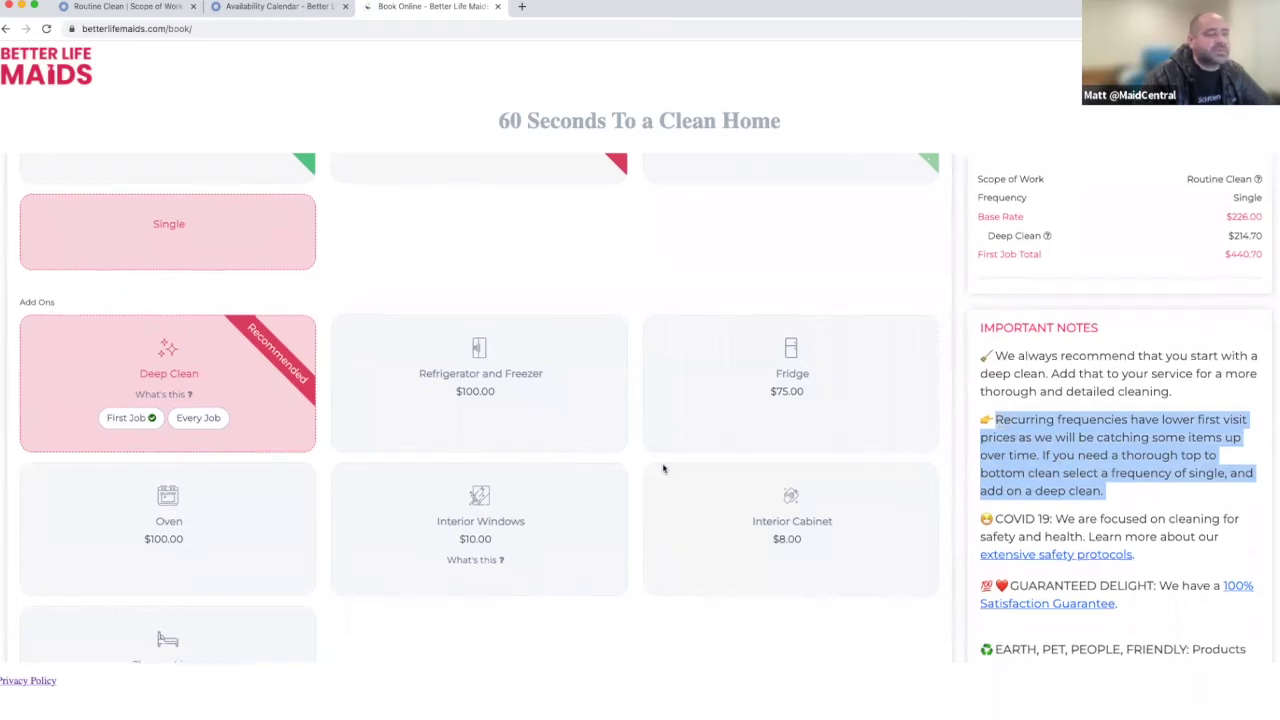
Step: Set the Routine Clean booking frequency to Every Two Weeks and return to the home size questions
{"action": "scroll", "coordinate": [1060, 515], "scroll_direction": "up", "scroll_amount": 1}
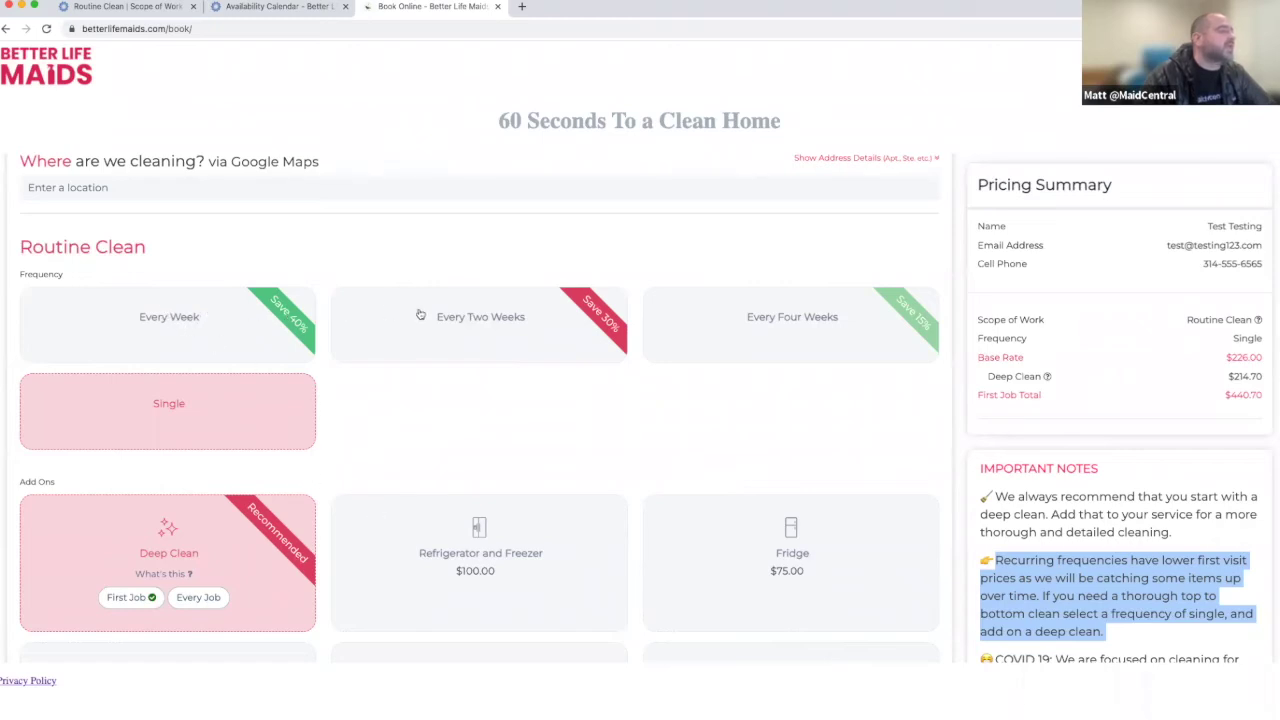
{"action": "left_click", "coordinate": [493, 340]}
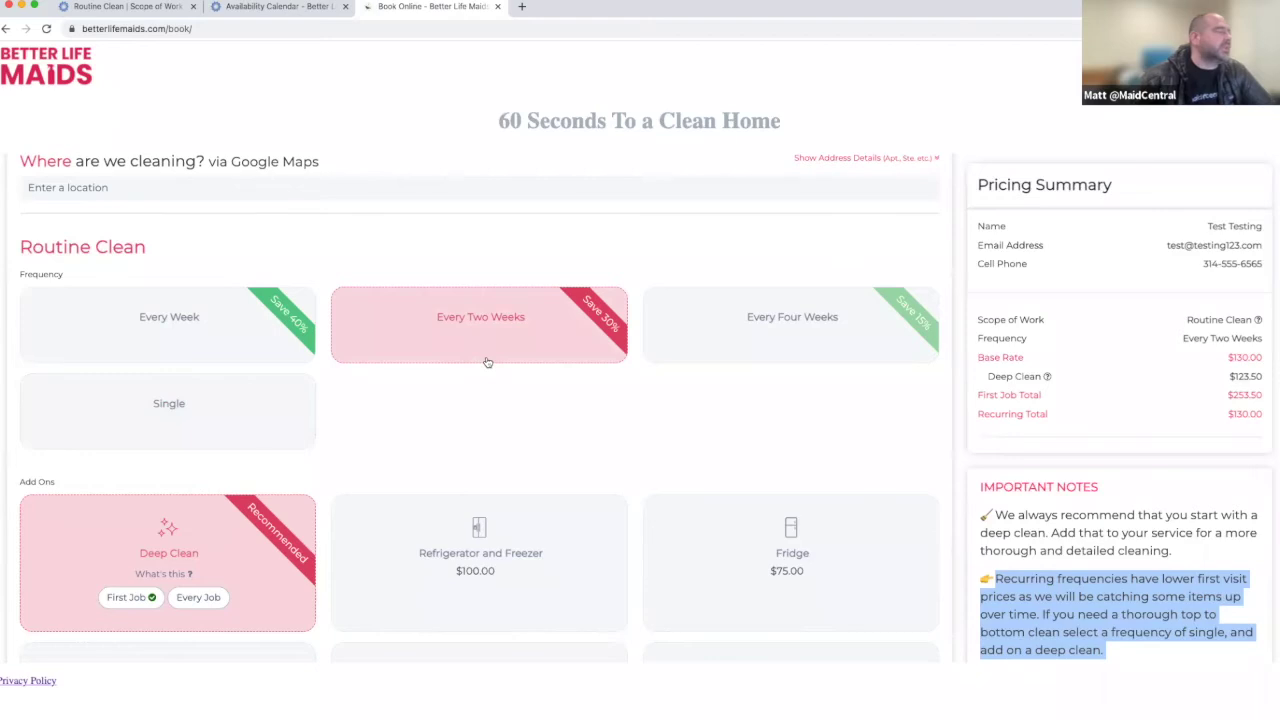
{"action": "scroll", "coordinate": [487, 362], "scroll_direction": "up", "scroll_amount": 3}
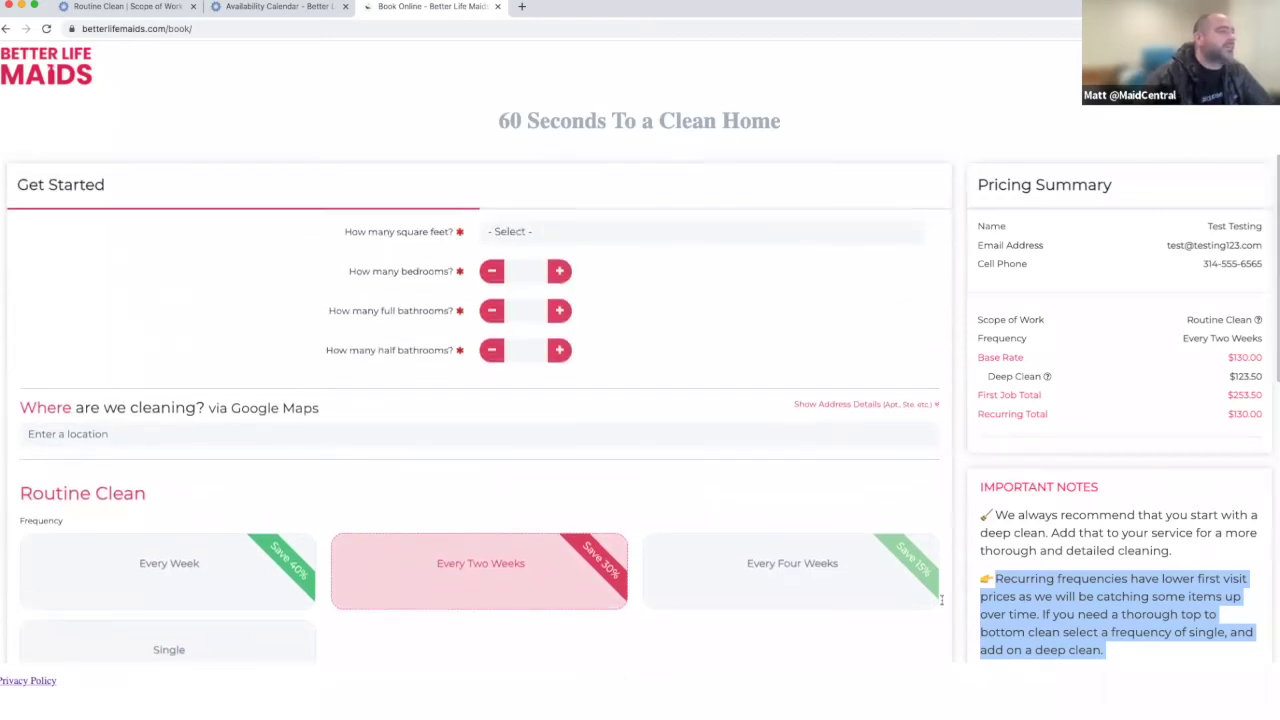
Step: Return to the Routine Clean scope of work and review its room minutes, then its quoting questions and factors
{"action": "left_click", "coordinate": [276, 10]}
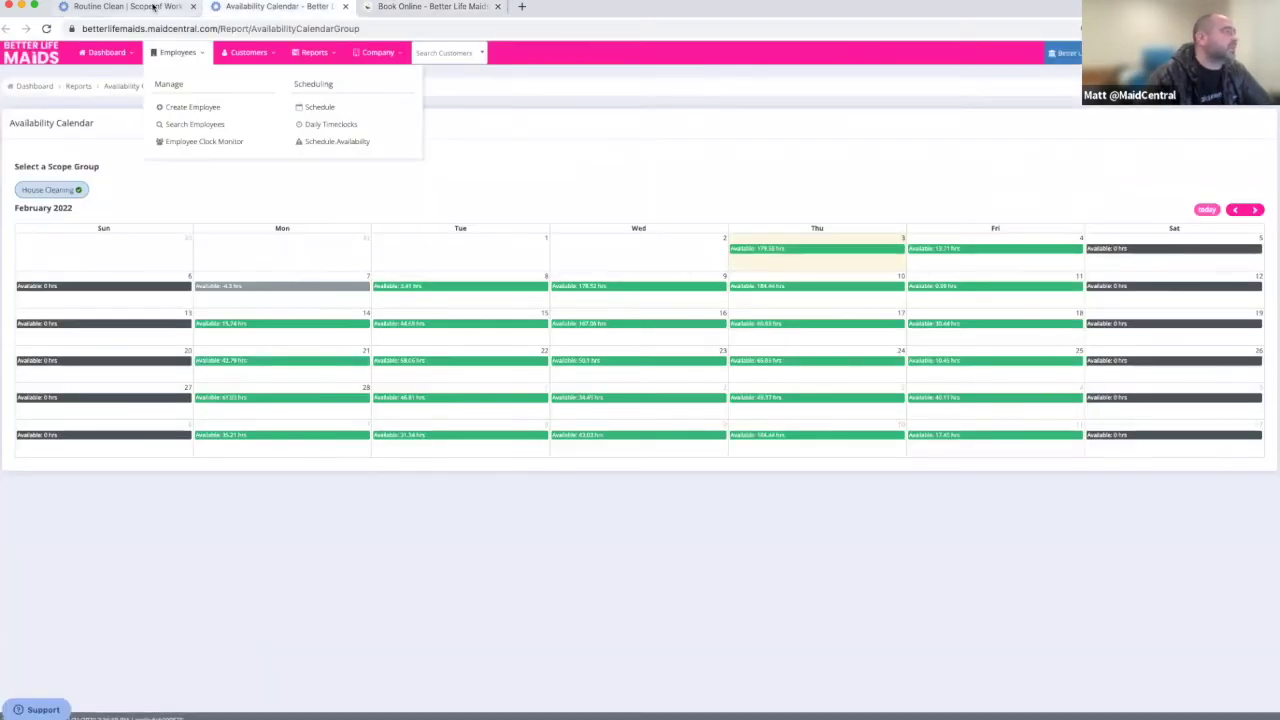
{"action": "left_click", "coordinate": [153, 7]}
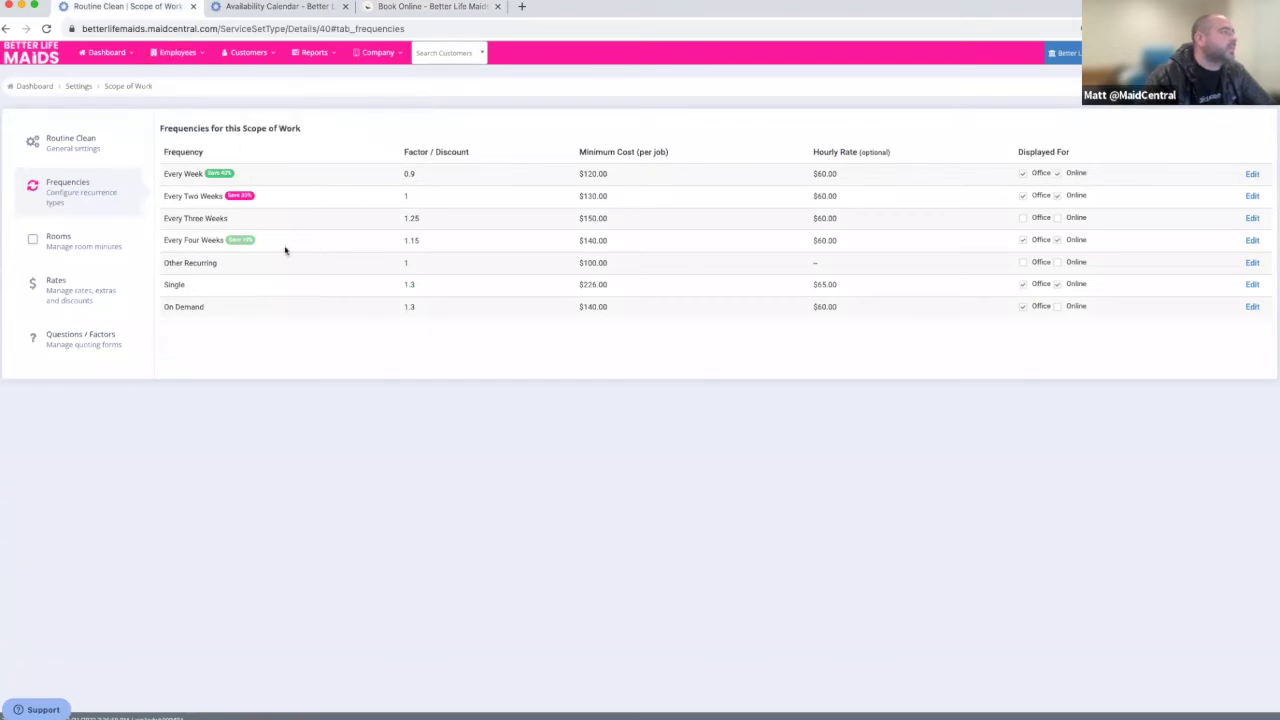
{"action": "left_click", "coordinate": [66, 243]}
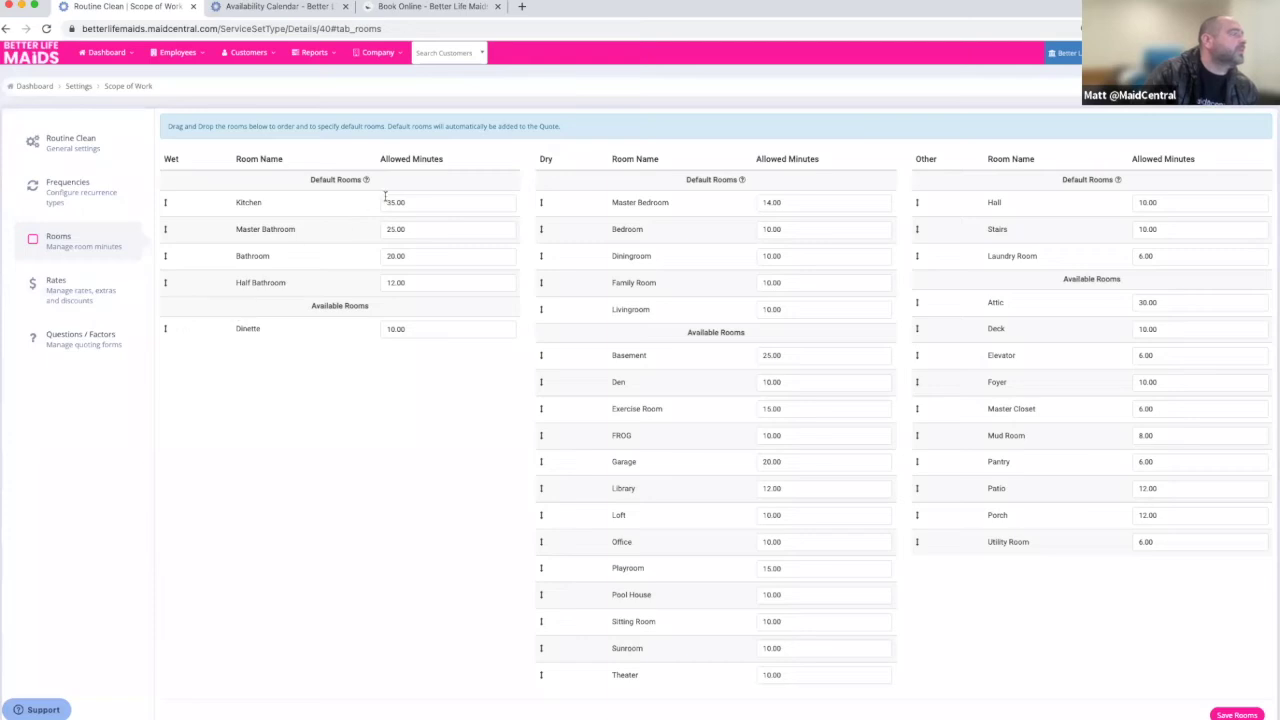
{"action": "left_click", "coordinate": [79, 347]}
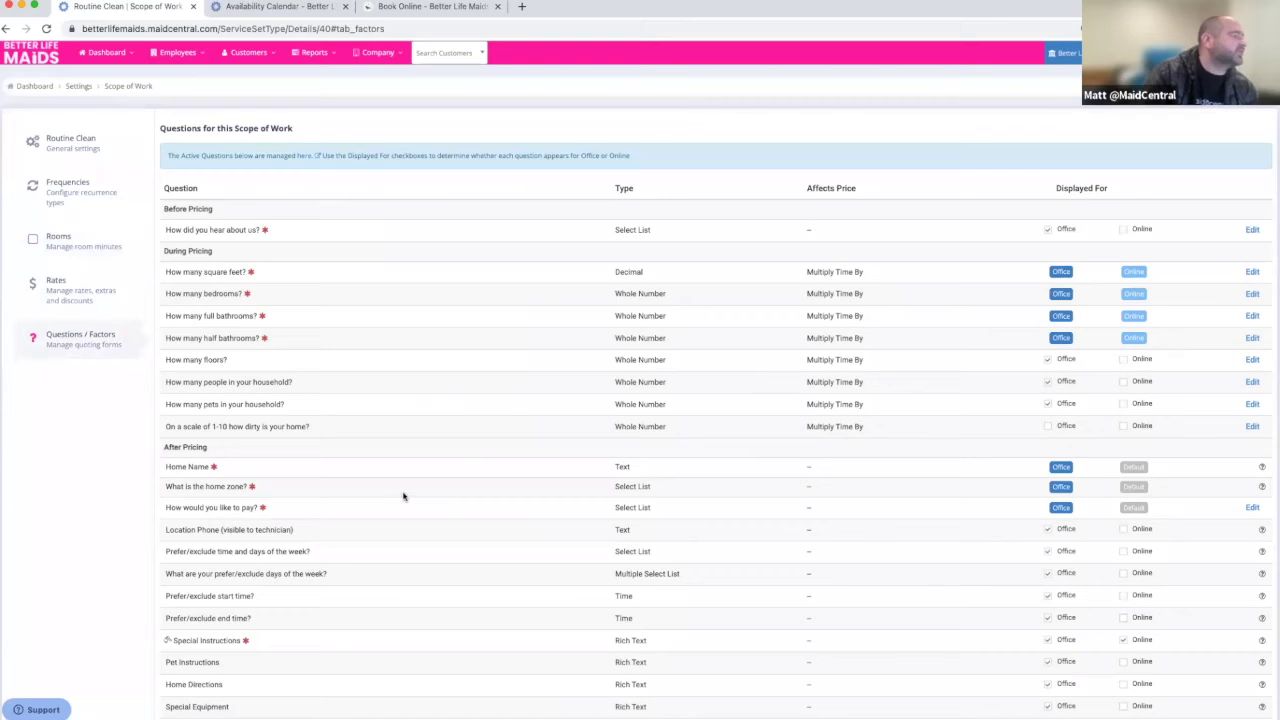
{"action": "scroll", "coordinate": [403, 496], "scroll_direction": "down", "scroll_amount": 3}
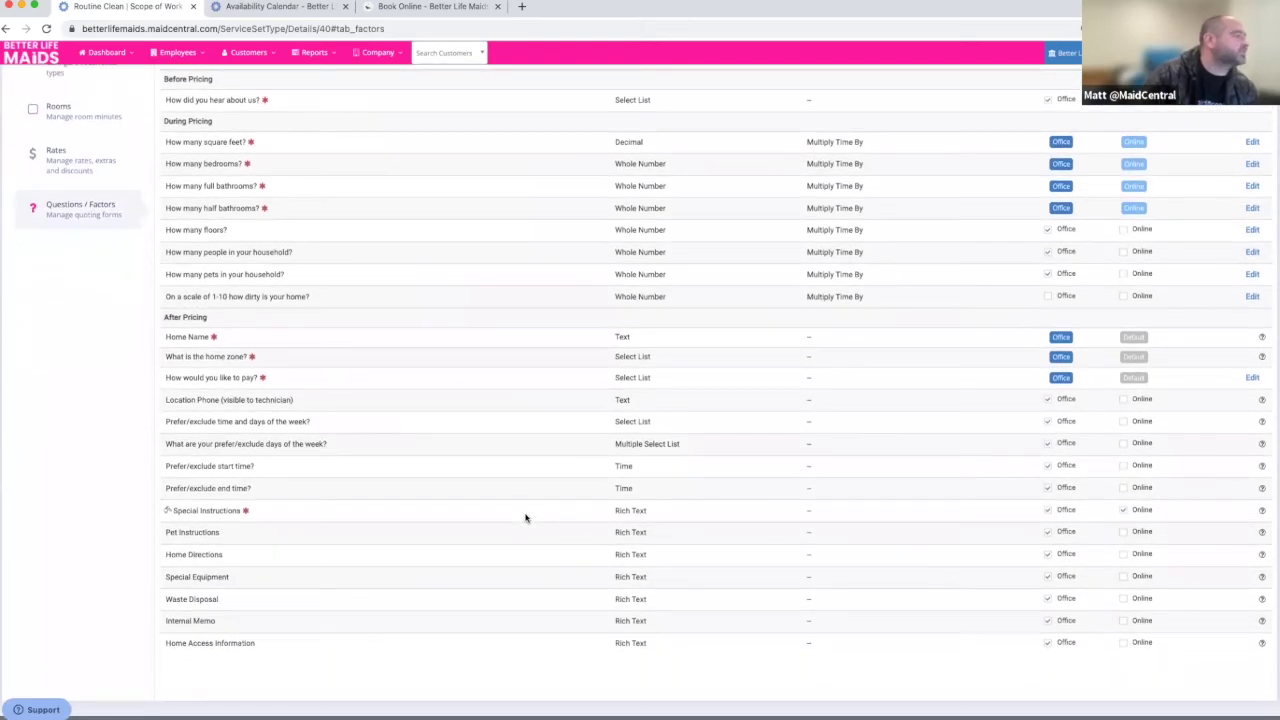
{"action": "scroll", "coordinate": [300, 390], "scroll_direction": "up", "scroll_amount": 1}
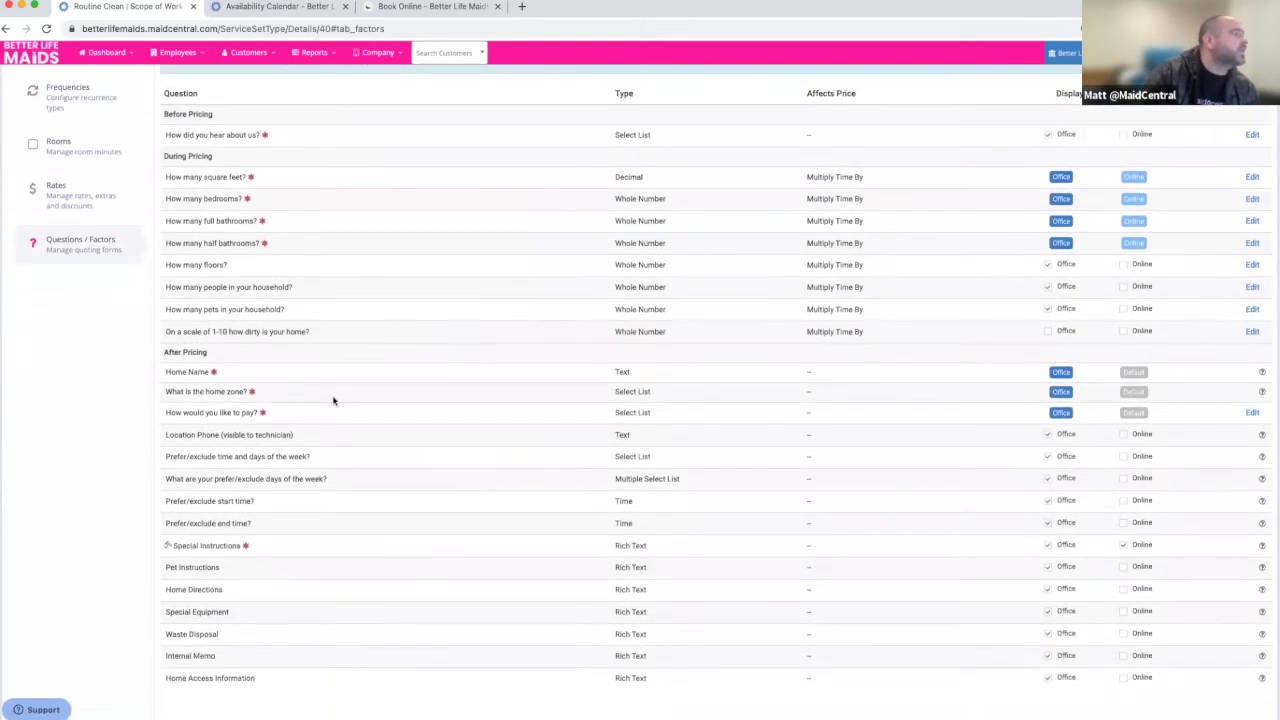
{"action": "scroll", "coordinate": [320, 350], "scroll_direction": "up", "scroll_amount": 2}
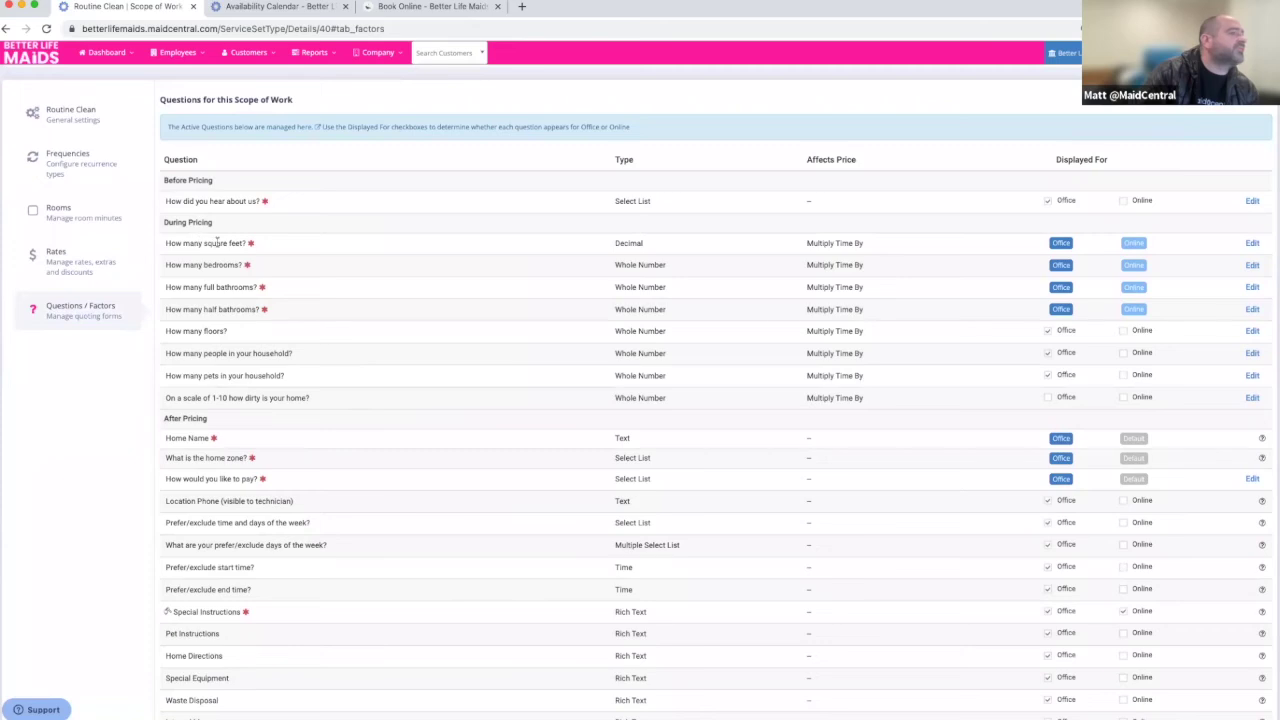
Step: Examine the override factors for the square feet question, highlighting the 1000 - 1499 range, and close them without changes
{"action": "left_click", "coordinate": [1252, 244]}
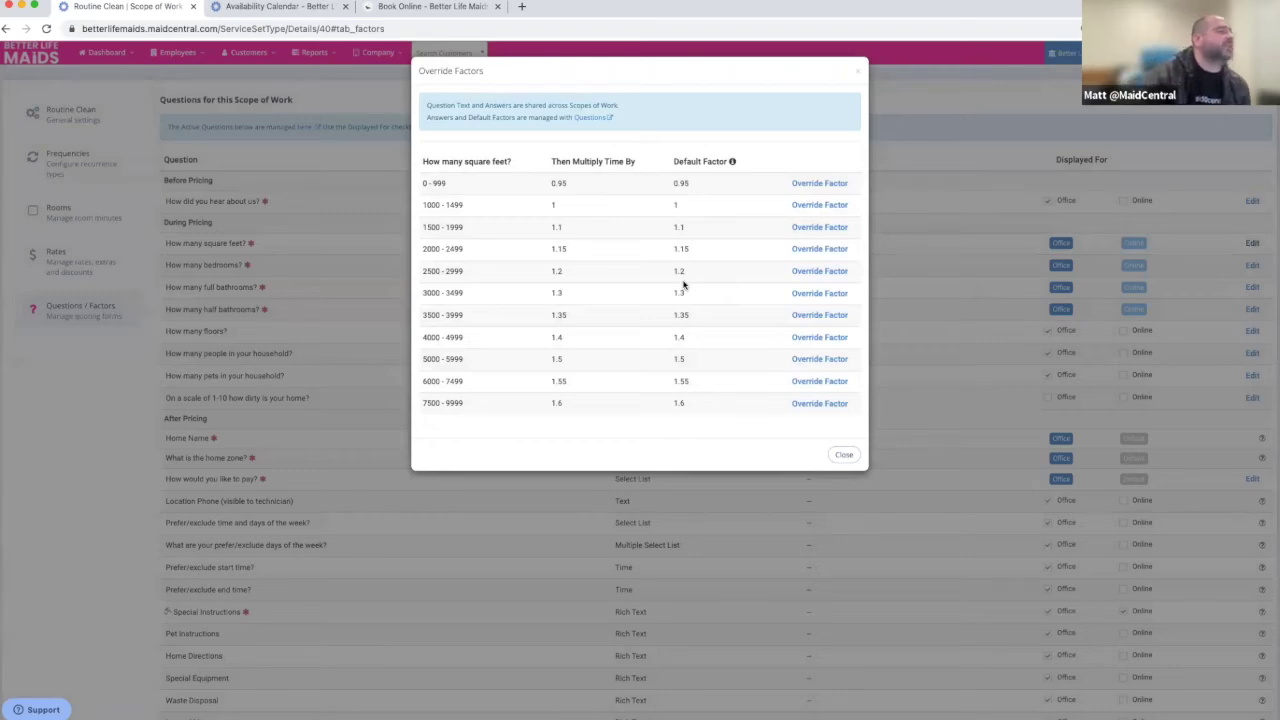
{"action": "scroll", "coordinate": [623, 257], "scroll_direction": "down", "scroll_amount": 2}
{"action": "left_click_drag", "start_coordinate": [427, 205], "coordinate": [686, 213]}
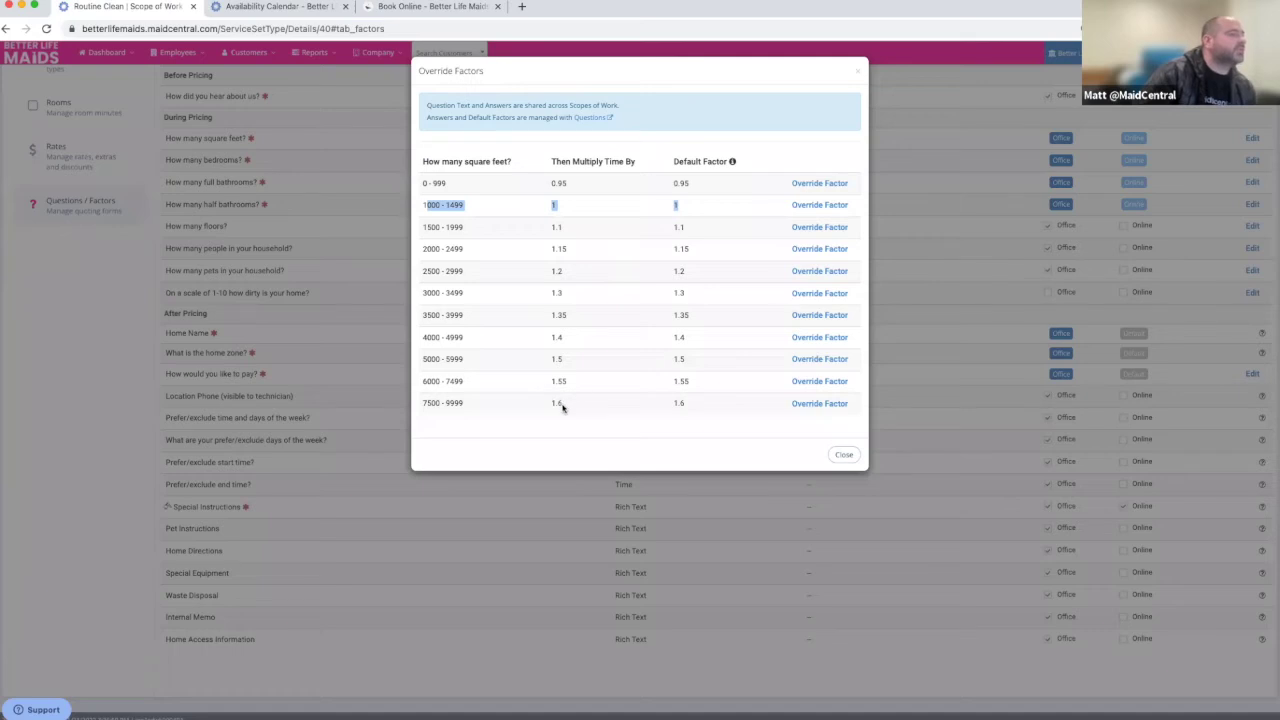
{"action": "scroll", "coordinate": [562, 405], "scroll_direction": "up", "scroll_amount": 2}
{"action": "scroll", "coordinate": [591, 406], "scroll_direction": "up", "scroll_amount": 1}
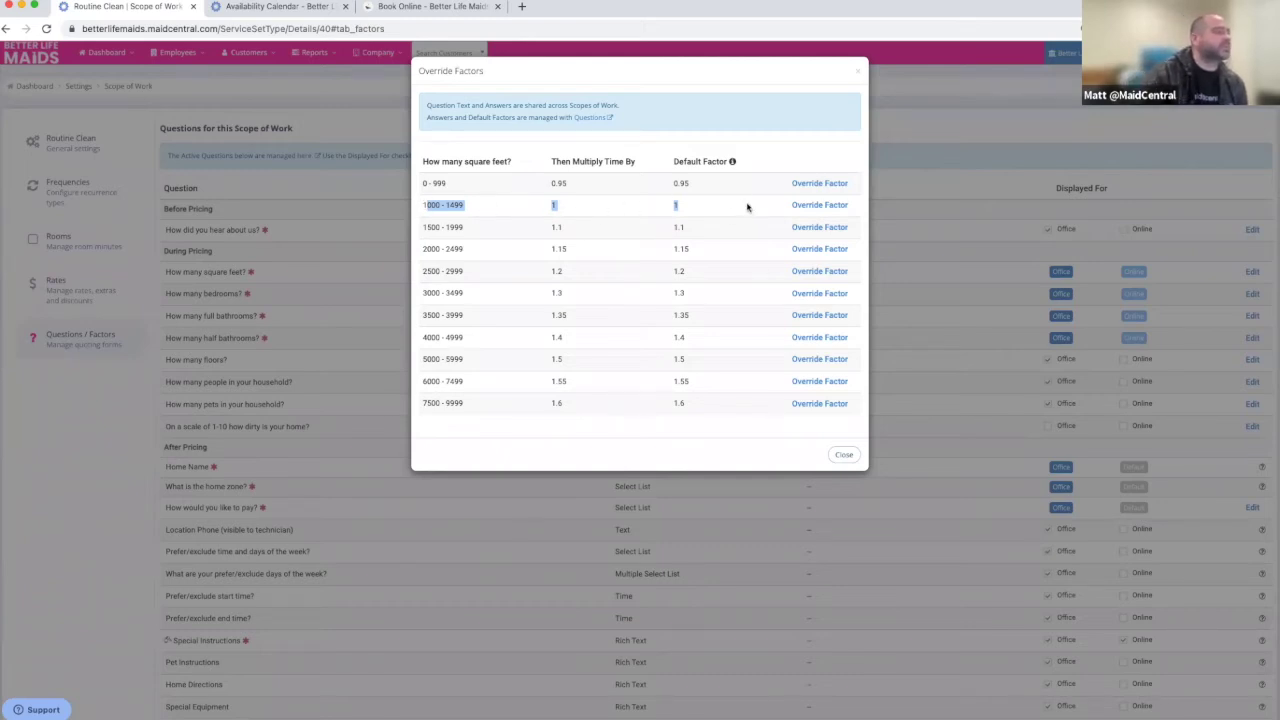
{"action": "left_click_drag", "start_coordinate": [541, 207], "coordinate": [686, 209]}
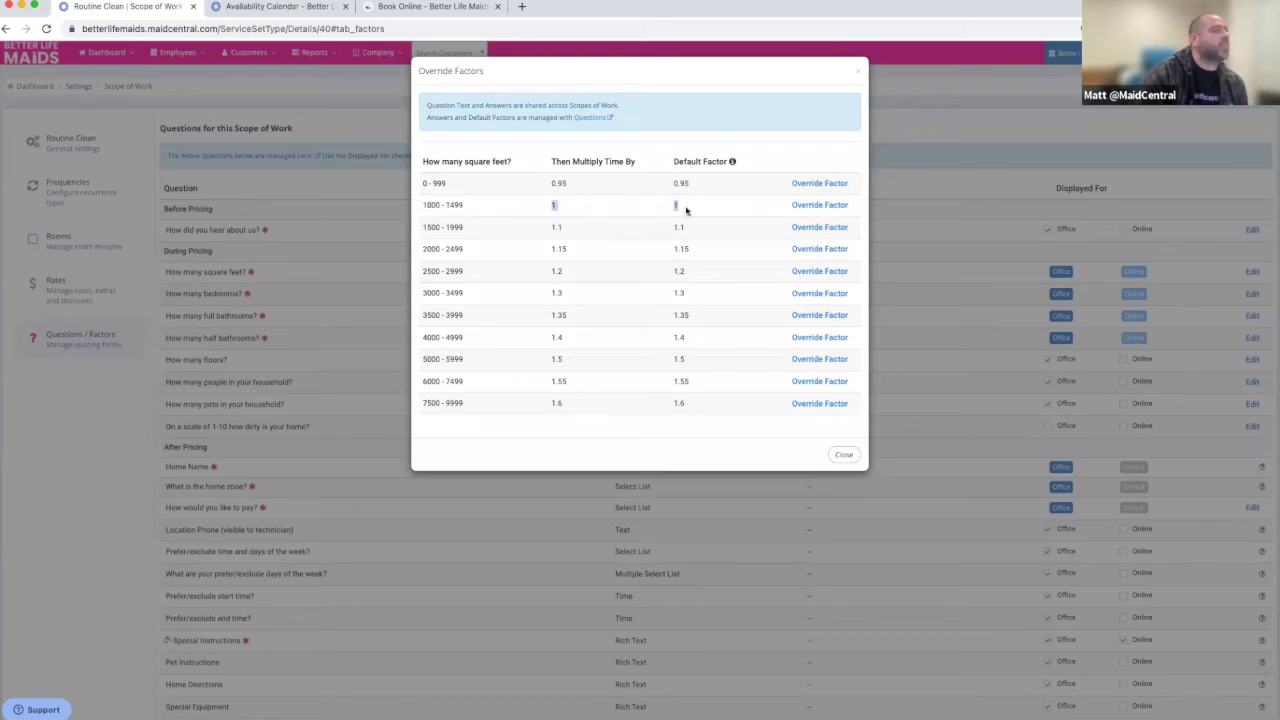
{"action": "left_click", "coordinate": [857, 71]}
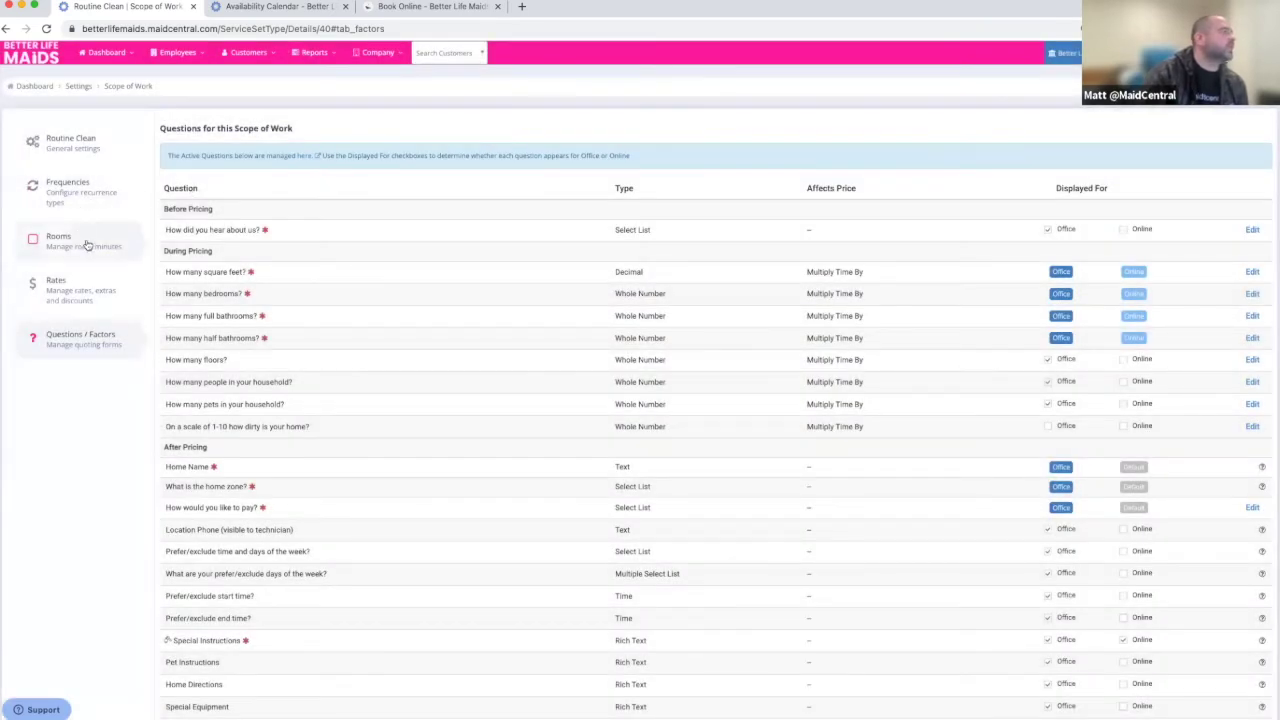
Step: Recheck the allowed room minutes, then highlight "How many square feet?" among the scope's quoting questions
{"action": "left_click", "coordinate": [89, 247]}
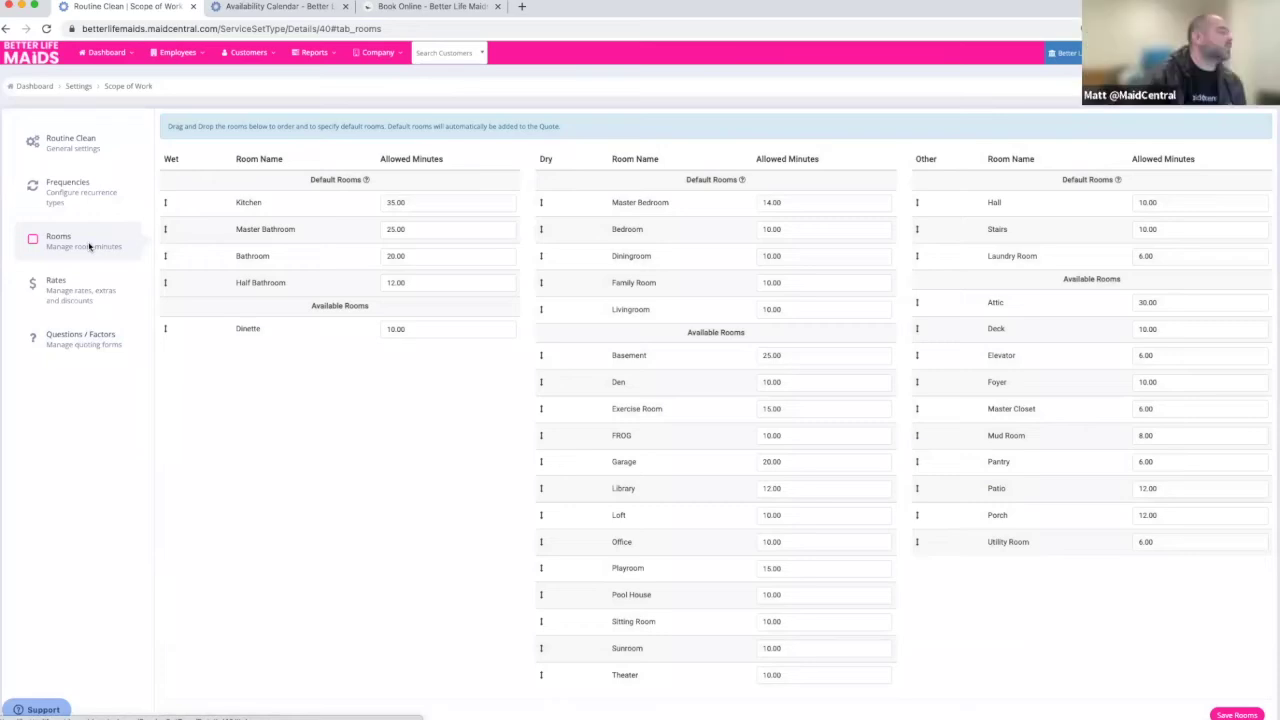
{"action": "left_click", "coordinate": [84, 347]}
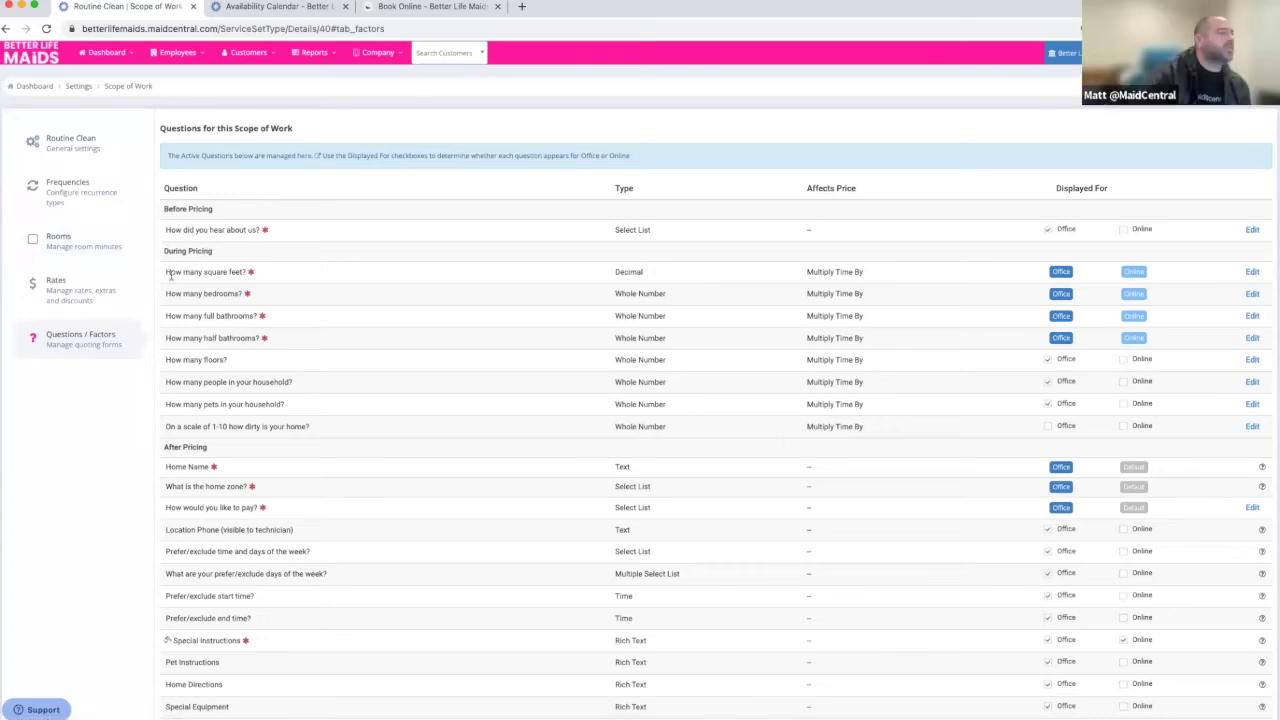
{"action": "left_click_drag", "start_coordinate": [168, 274], "coordinate": [277, 279]}
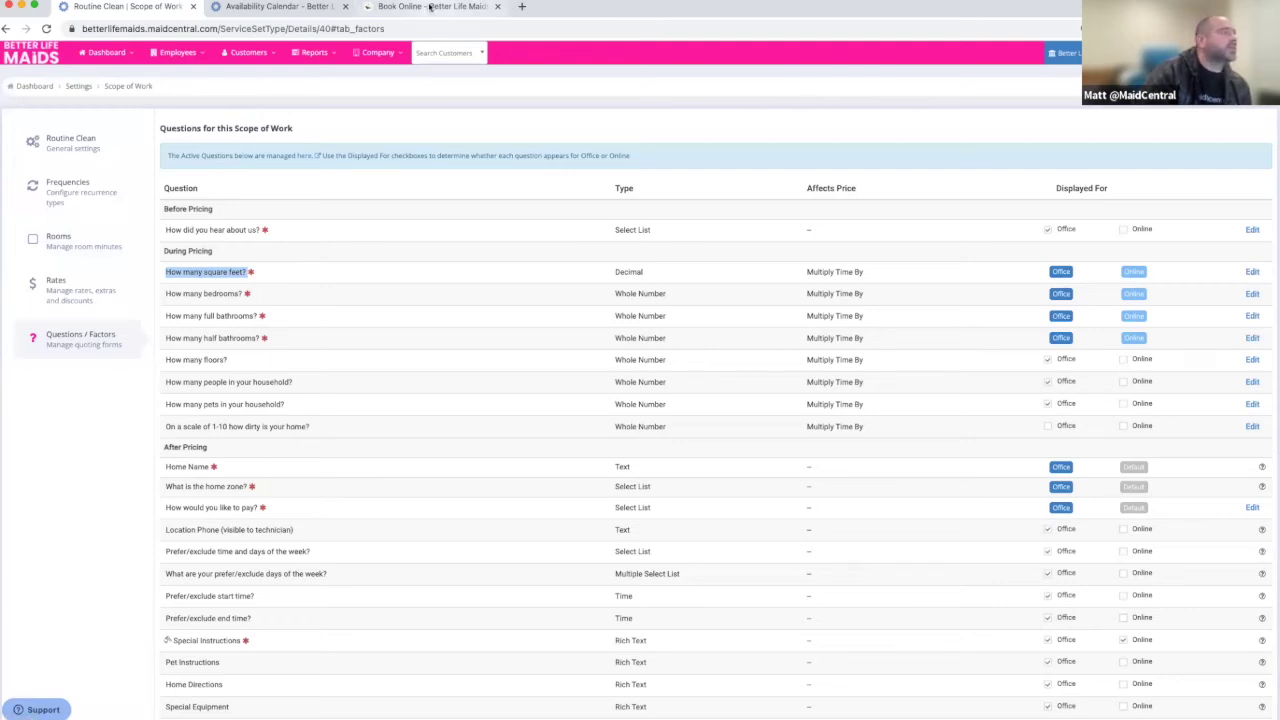
Step: On the Book Online page, enter 4 bedrooms, 2 full bathrooms and 0 half bathrooms, and highlight the Deep Clean price
{"action": "left_click", "coordinate": [430, 7]}
{"action": "left_click", "coordinate": [652, 235]}
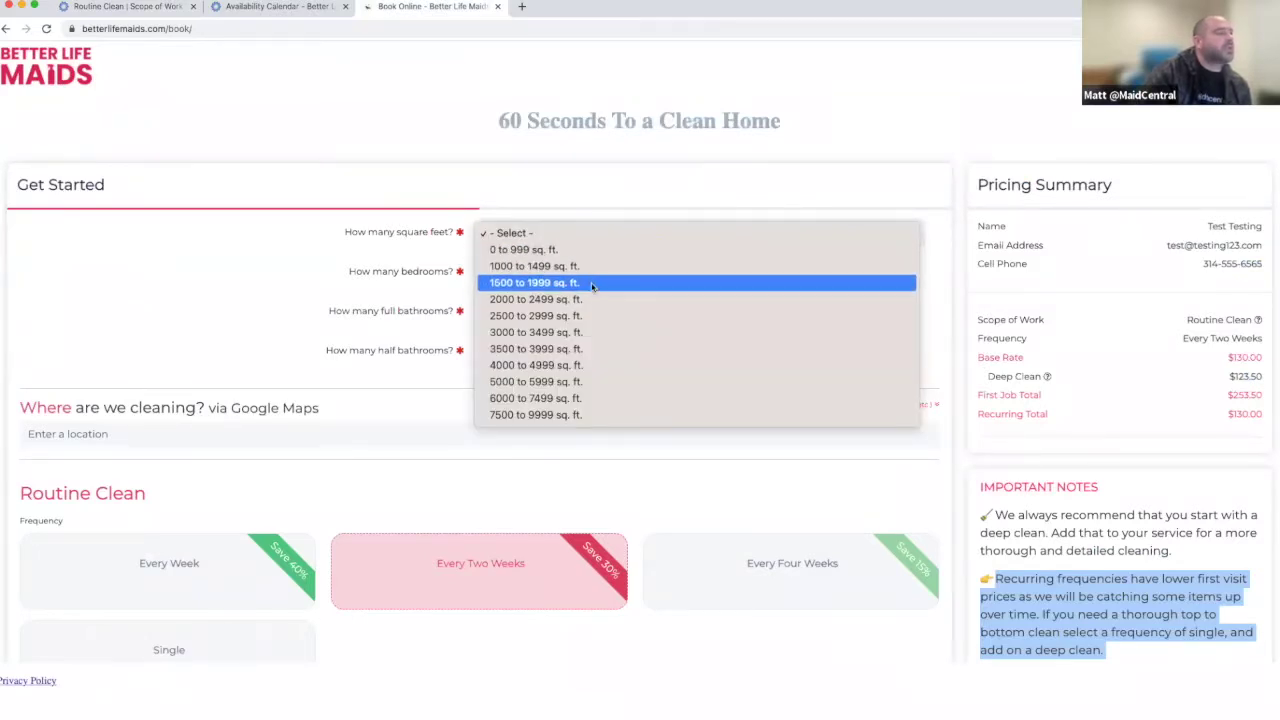
{"action": "left_click", "coordinate": [282, 314]}
{"action": "left_click", "coordinate": [561, 273]}
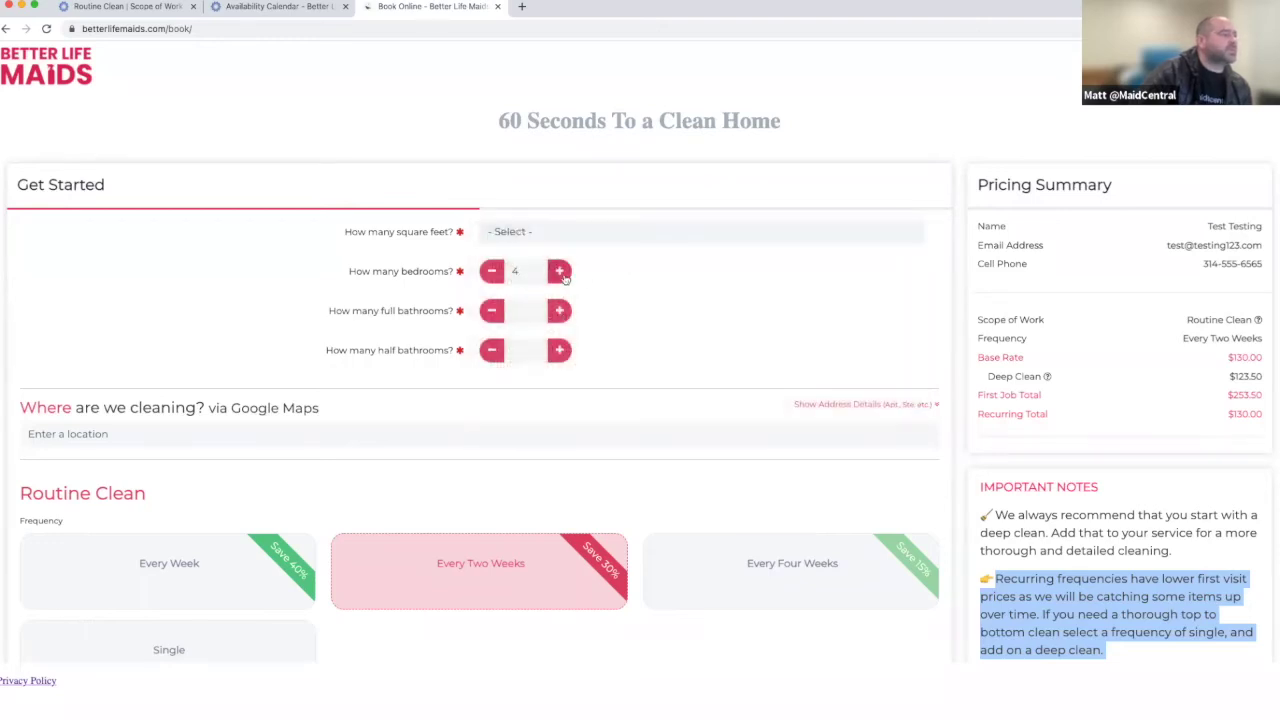
{"action": "left_click", "coordinate": [561, 312]}
{"action": "left_click", "coordinate": [561, 352]}
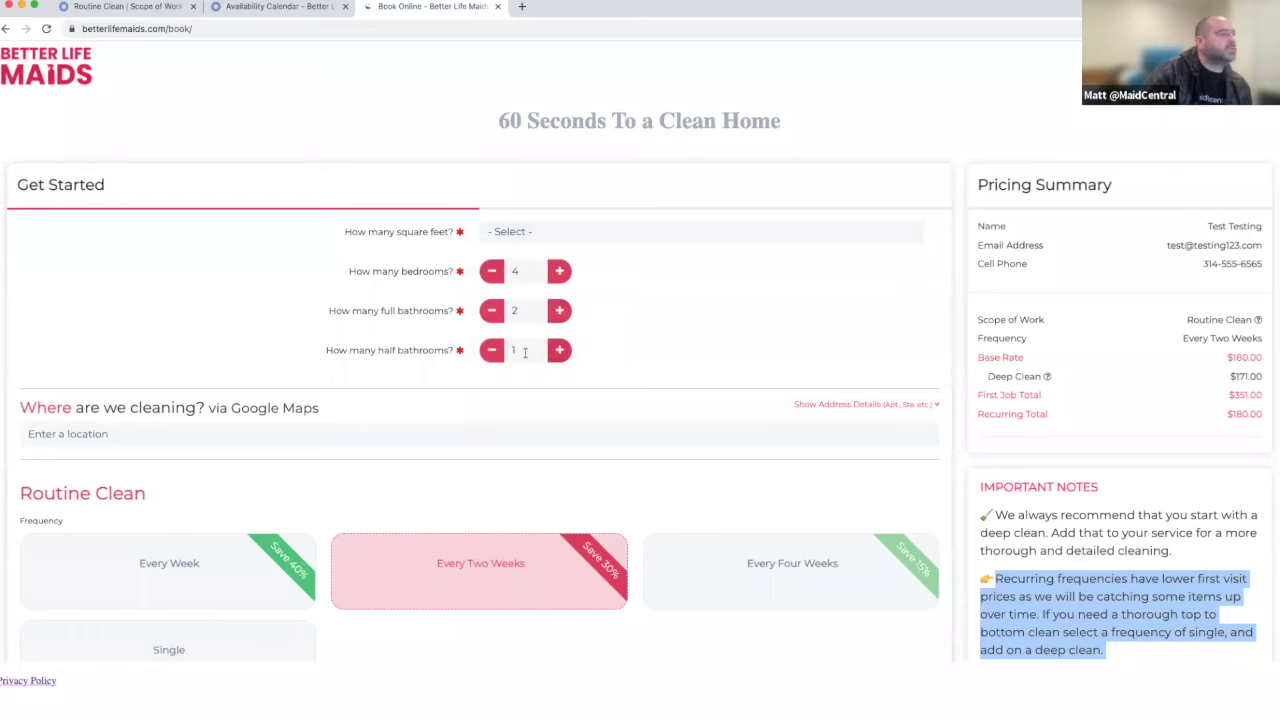
{"action": "left_click", "coordinate": [491, 350]}
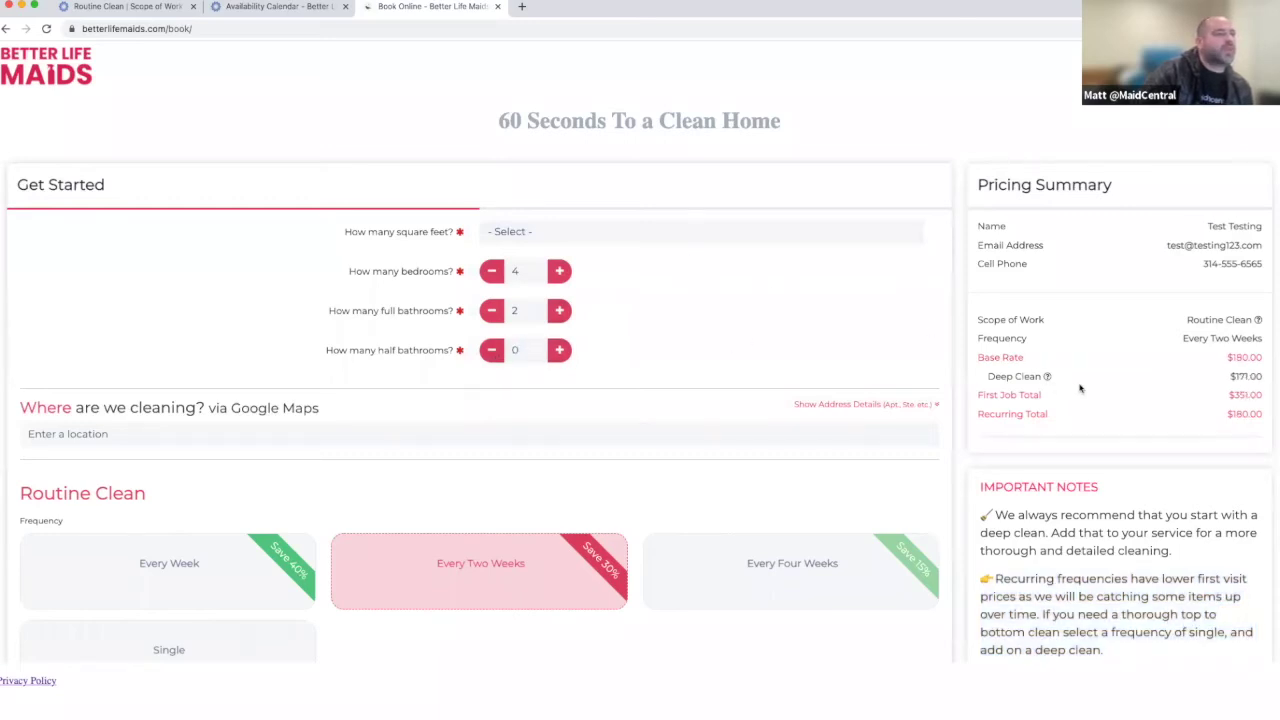
{"action": "left_click_drag", "start_coordinate": [1228, 377], "coordinate": [1263, 376]}
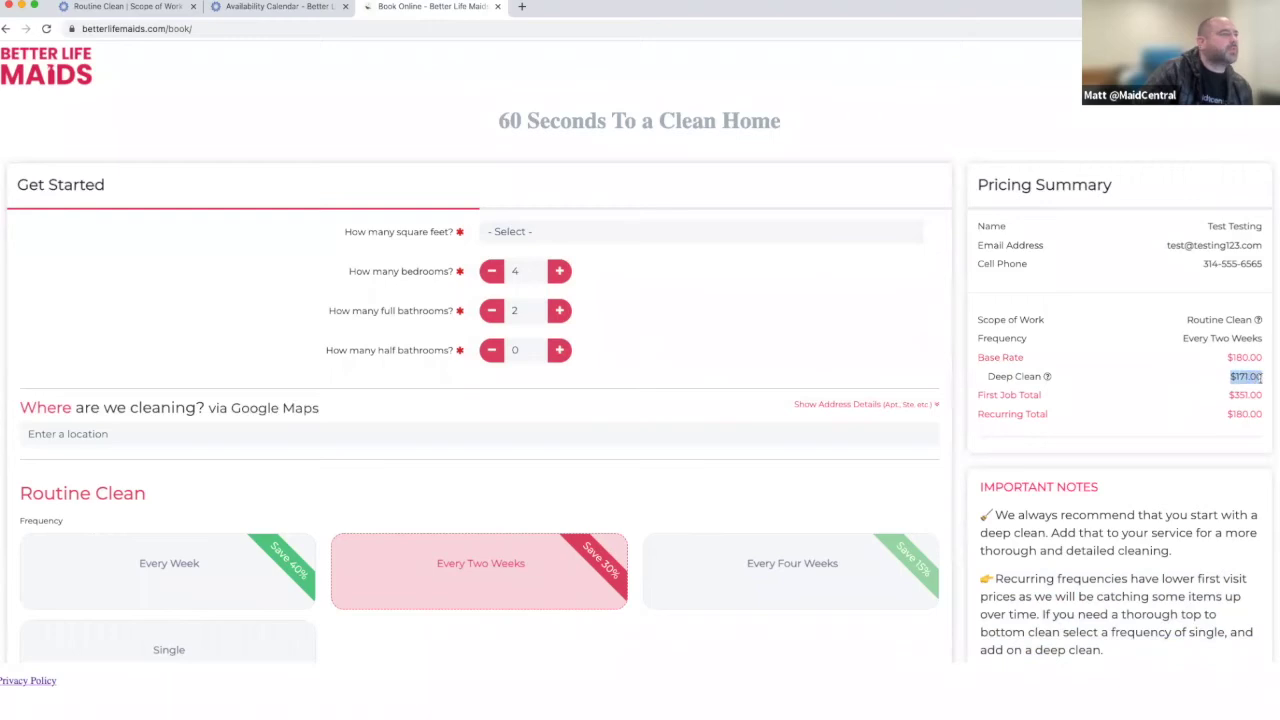
Step: Set the home size to 2000 to 2499 sq. ft. and highlight the recalculated Deep Clean price
{"action": "left_click", "coordinate": [755, 235]}
{"action": "left_click", "coordinate": [755, 236]}
{"action": "left_click", "coordinate": [752, 236]}
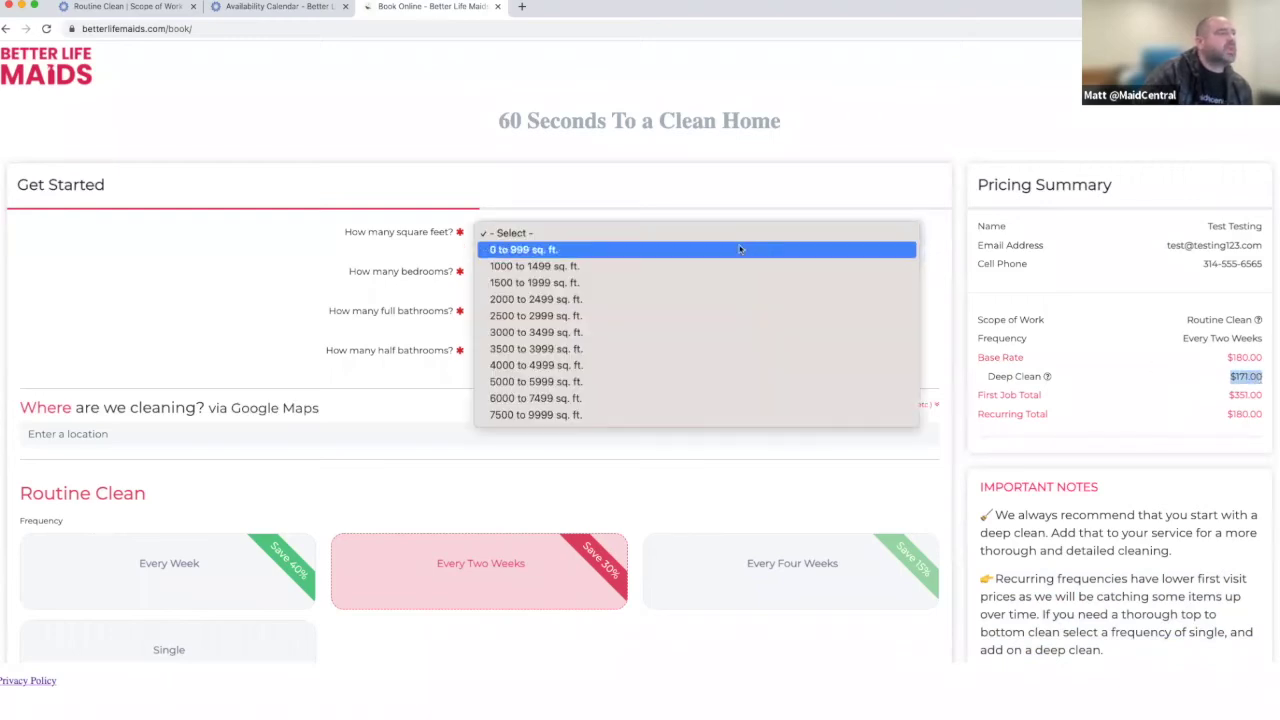
{"action": "left_click", "coordinate": [673, 302]}
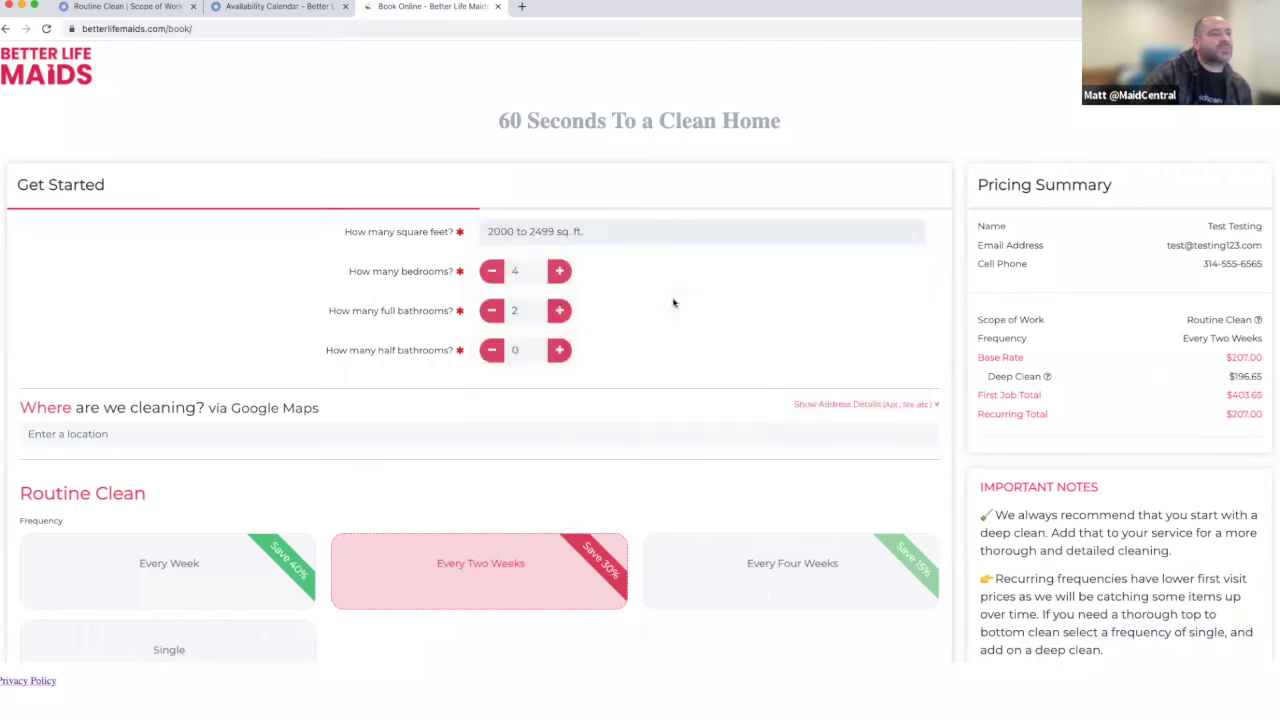
{"action": "left_click_drag", "start_coordinate": [1228, 376], "coordinate": [1267, 379]}
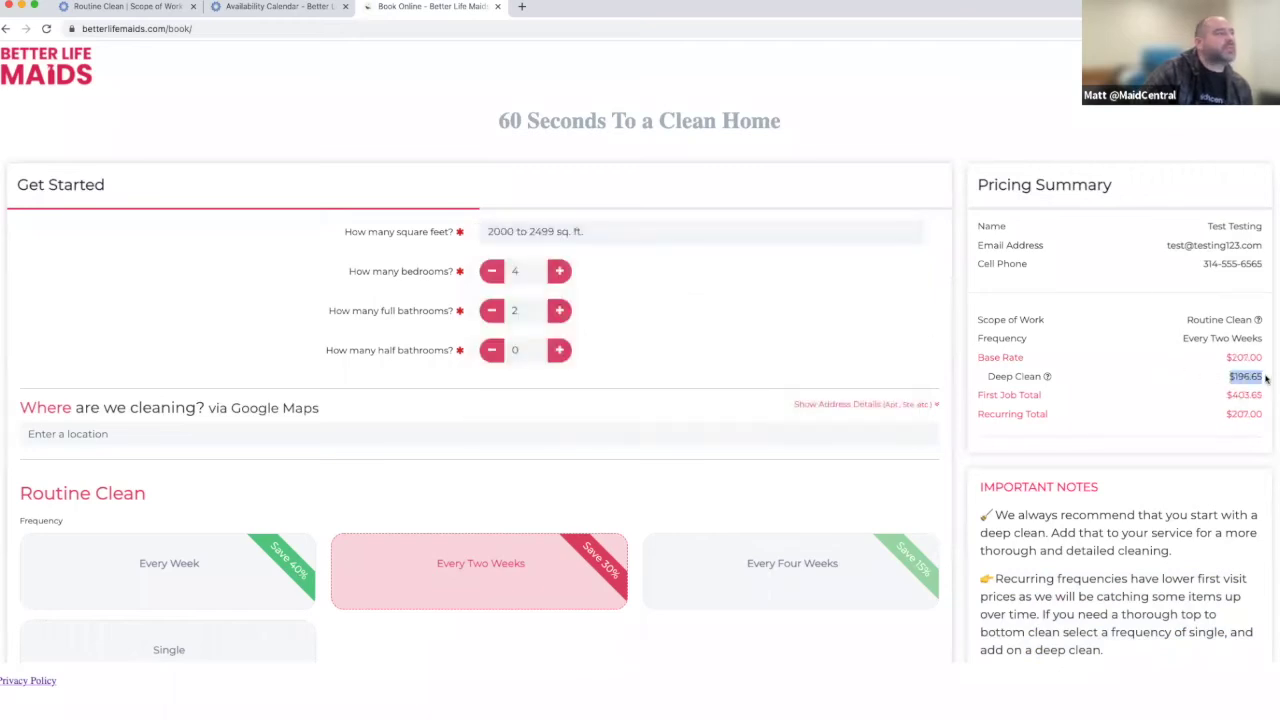
Step: Check the square feet question's override factors in the scope of work, then highlight the Deep Clean line on the Book Online page
{"action": "left_click", "coordinate": [138, 12]}
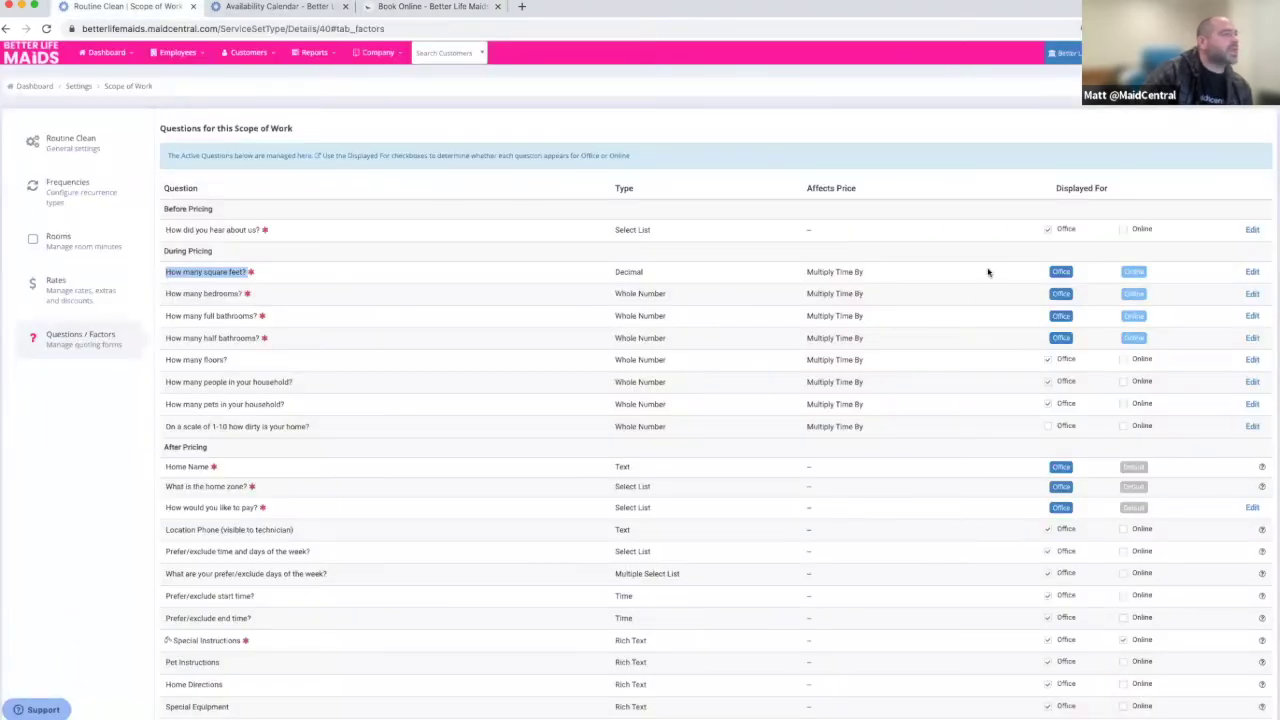
{"action": "left_click", "coordinate": [1251, 272]}
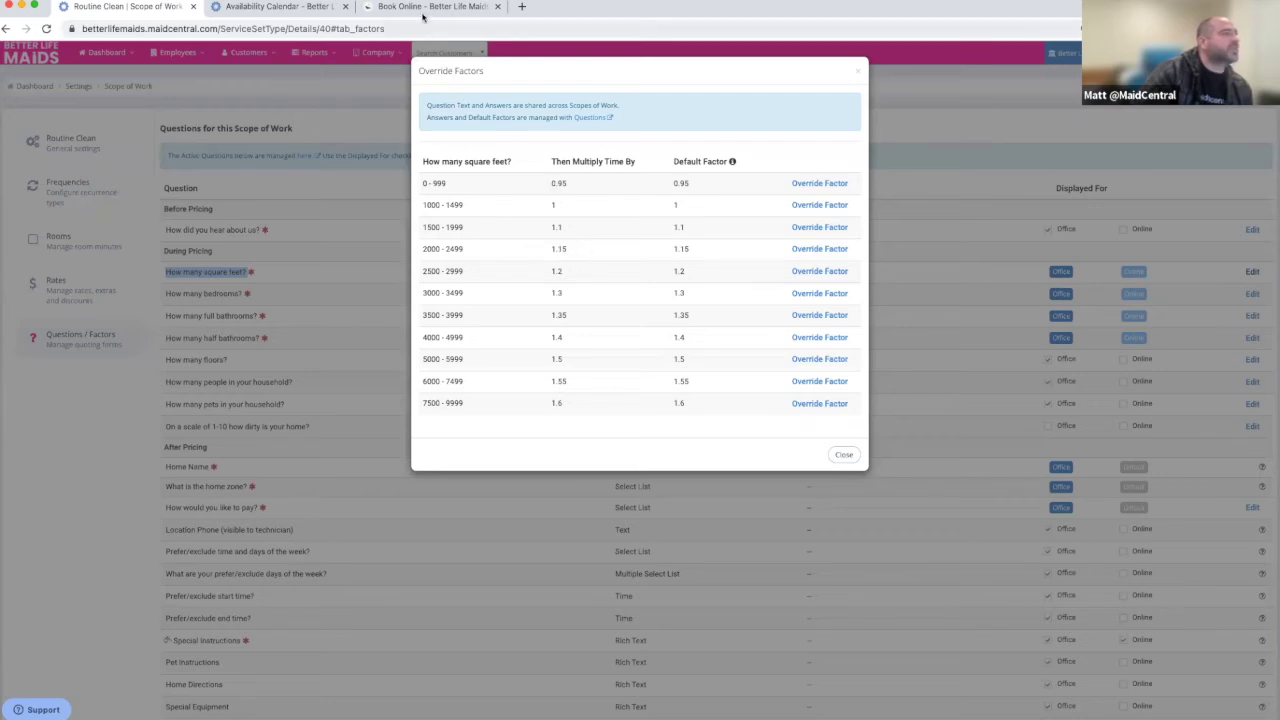
{"action": "left_click", "coordinate": [399, 8]}
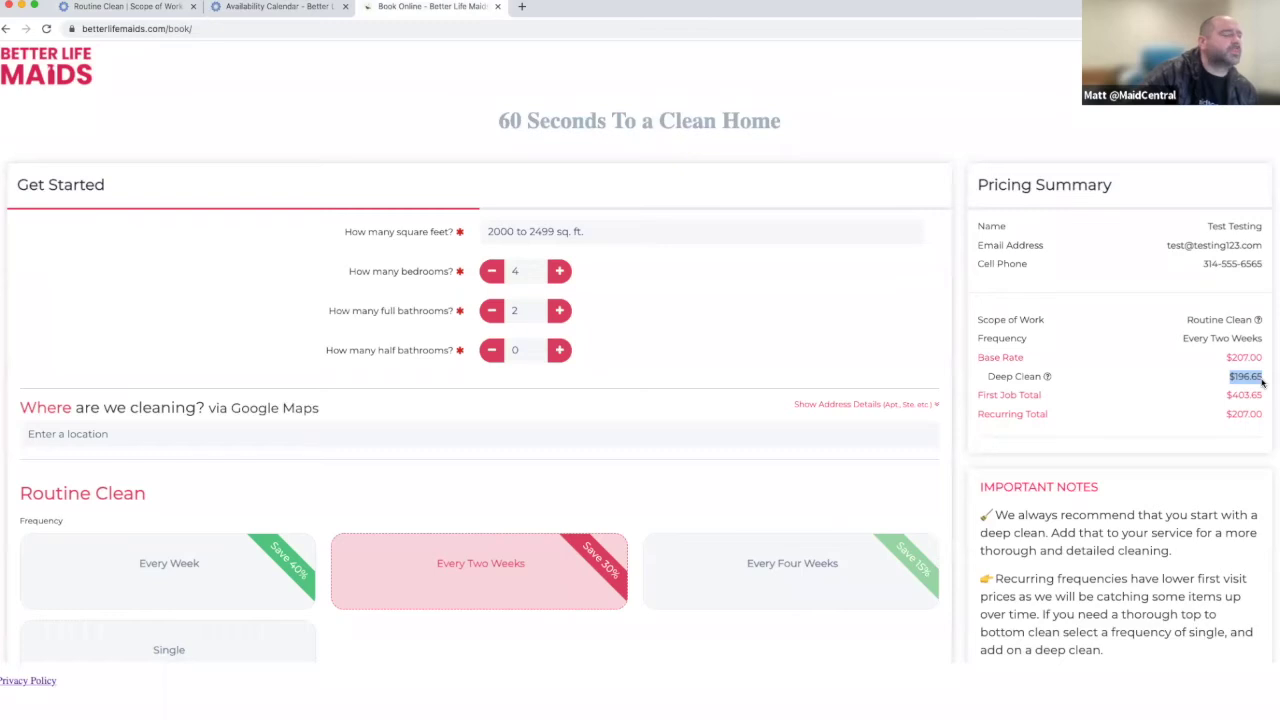
{"action": "left_click", "coordinate": [1199, 385]}
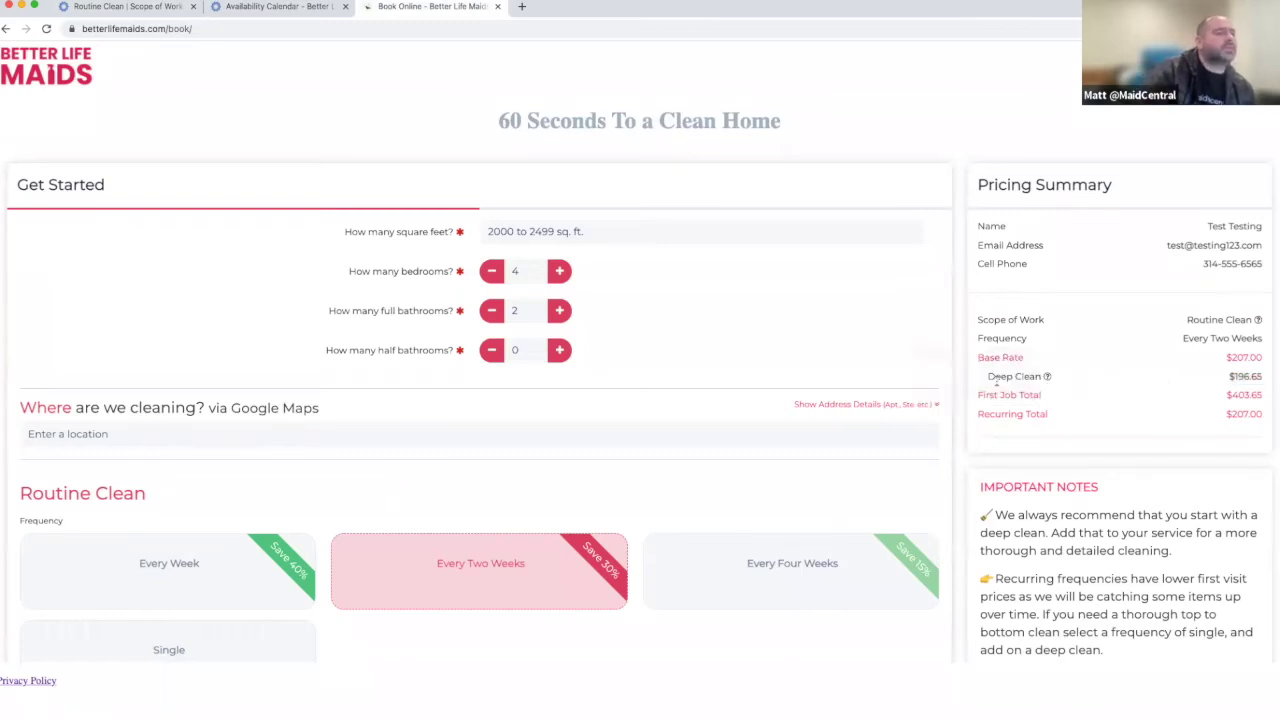
{"action": "left_click_drag", "start_coordinate": [986, 380], "coordinate": [1263, 377]}
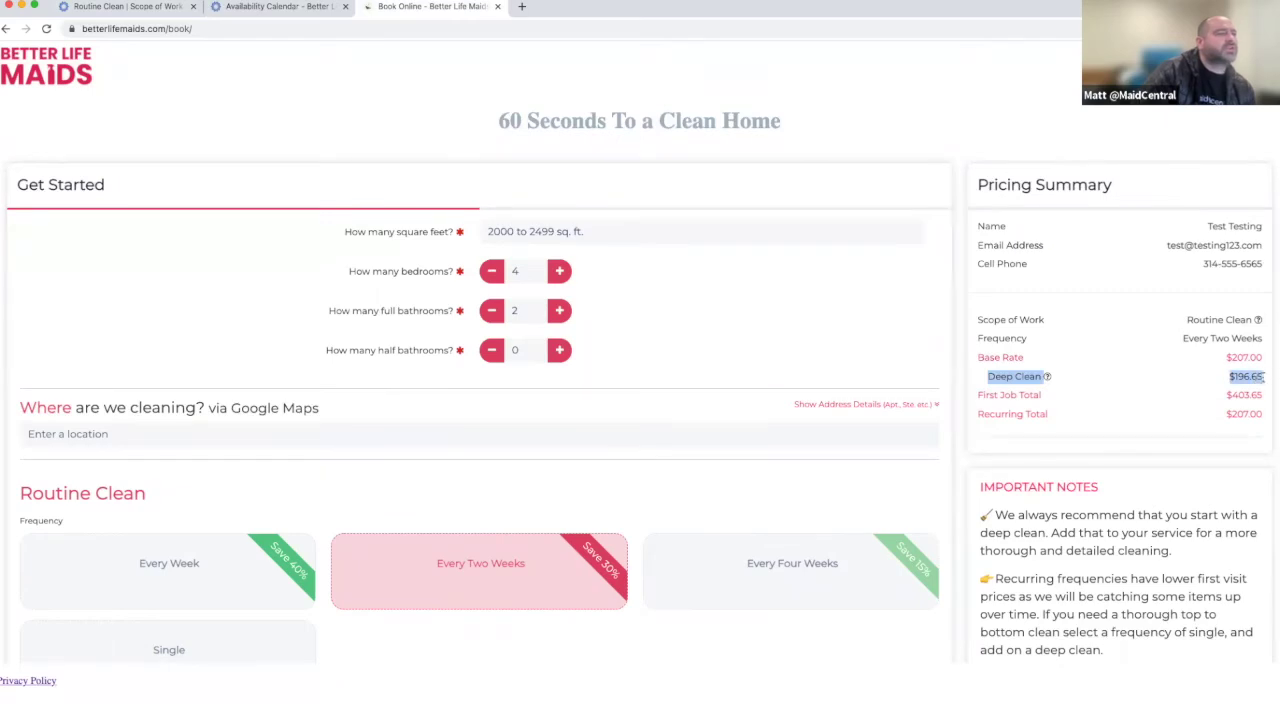
Step: Set the booking's home size to 3000 to 3499 sq. ft., then highlight that range's time factor in the scope's override factors and close them
{"action": "left_click", "coordinate": [728, 245]}
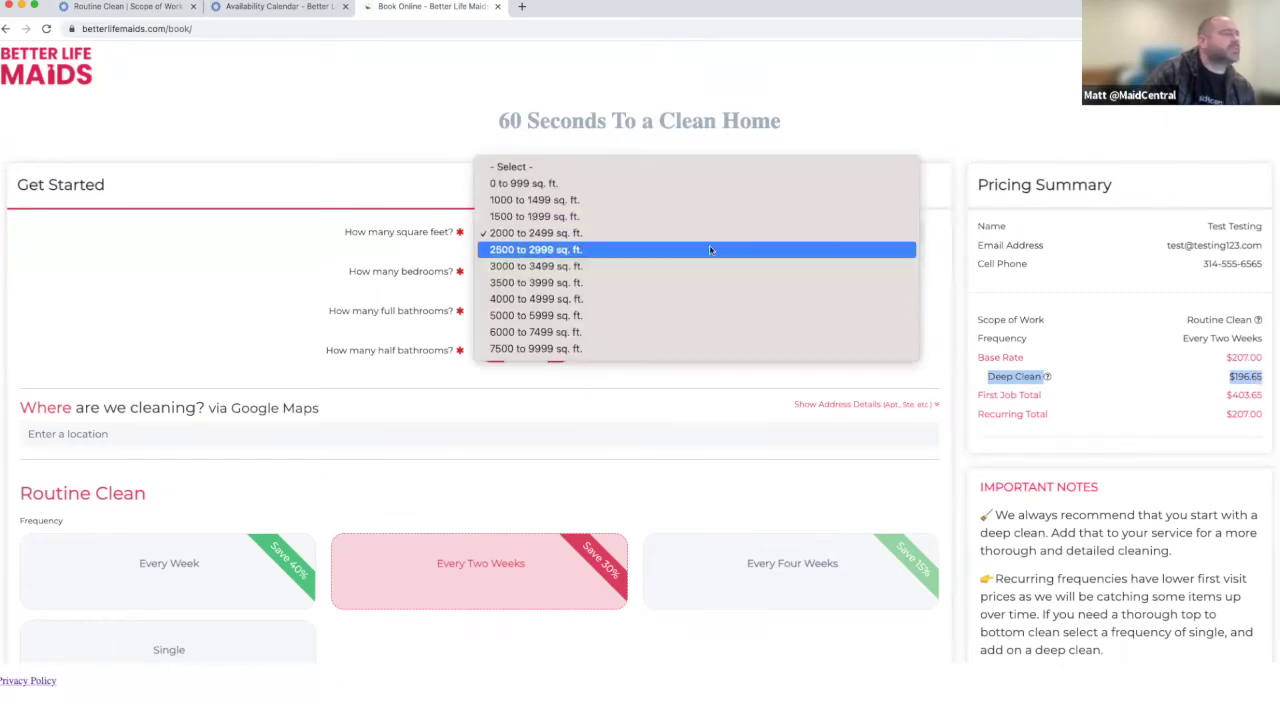
{"action": "left_click", "coordinate": [657, 268]}
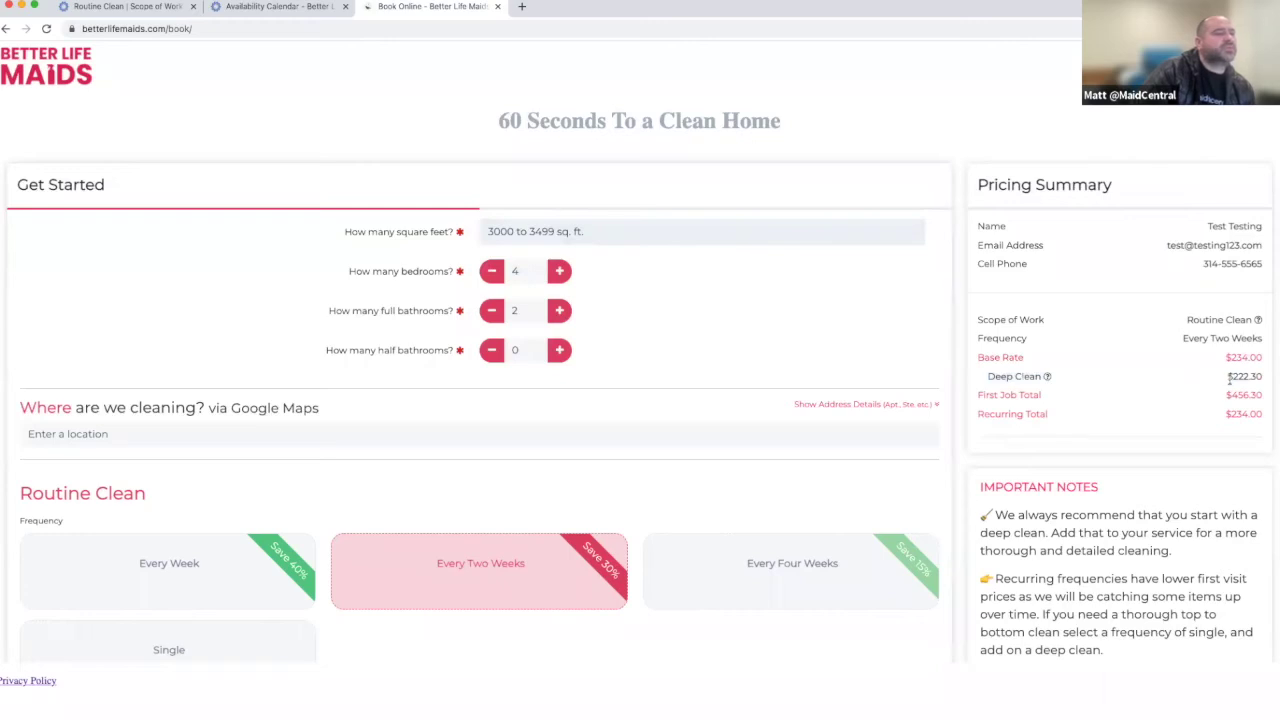
{"action": "left_click", "coordinate": [272, 7]}
{"action": "left_click", "coordinate": [157, 7]}
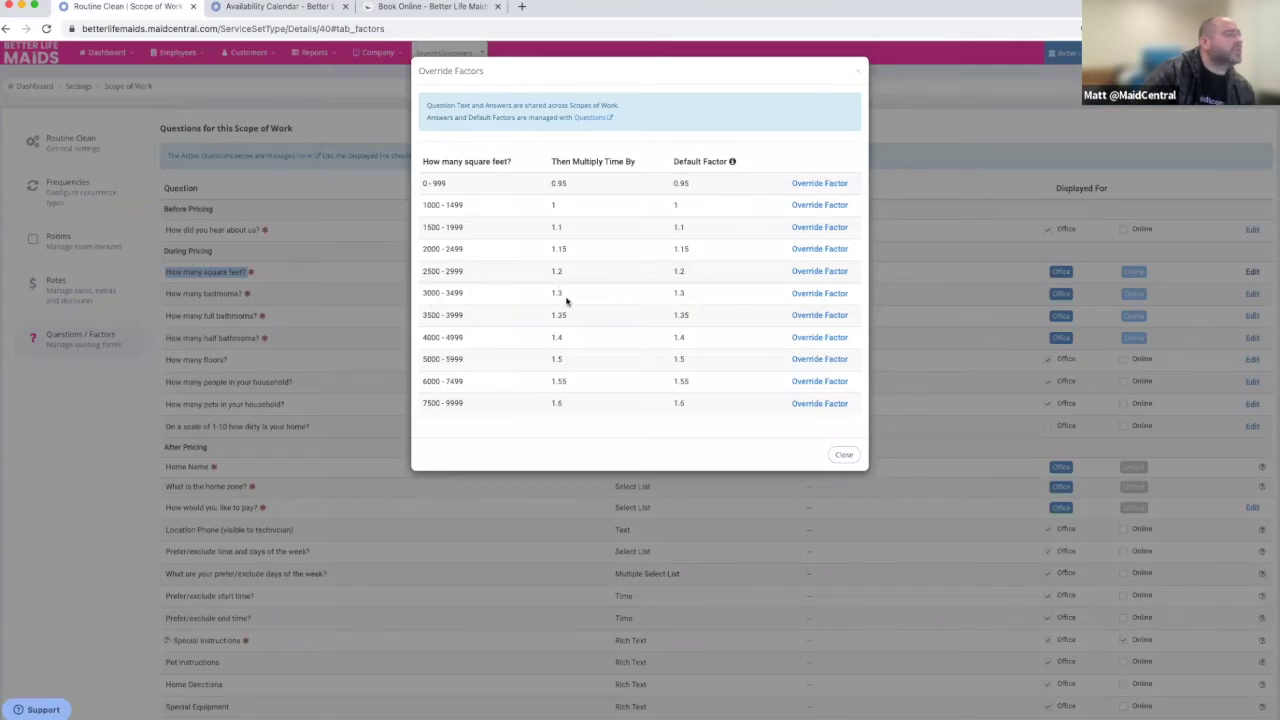
{"action": "left_click_drag", "start_coordinate": [551, 293], "coordinate": [561, 294]}
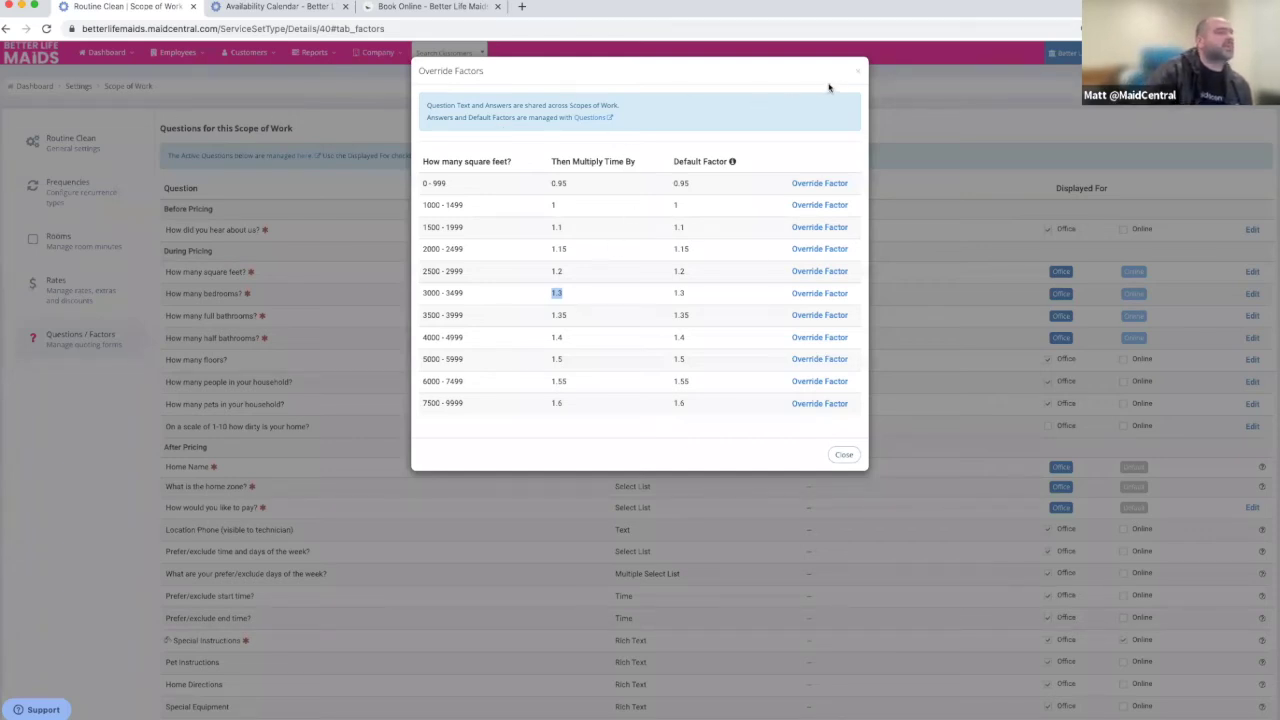
{"action": "left_click", "coordinate": [857, 70]}
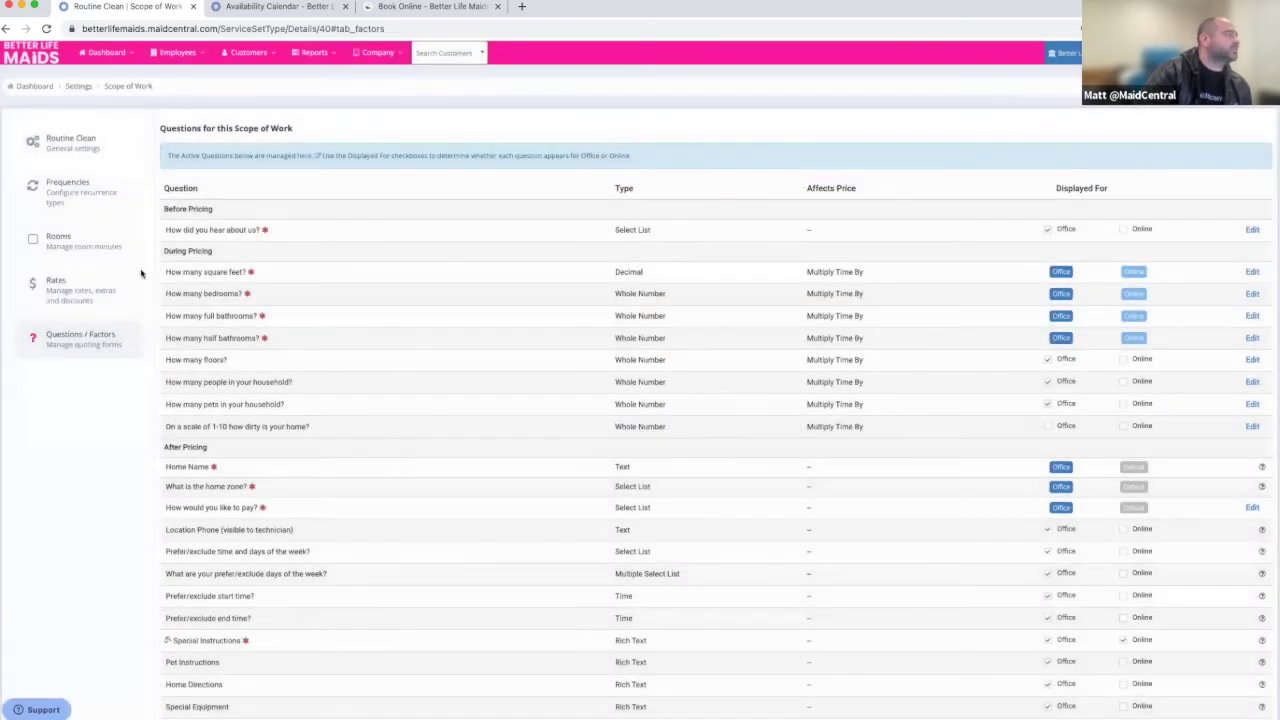
Step: Review the Routine Clean scope's allowed room minutes, its rates and fees, and its list of upselling extras
{"action": "left_click", "coordinate": [62, 242]}
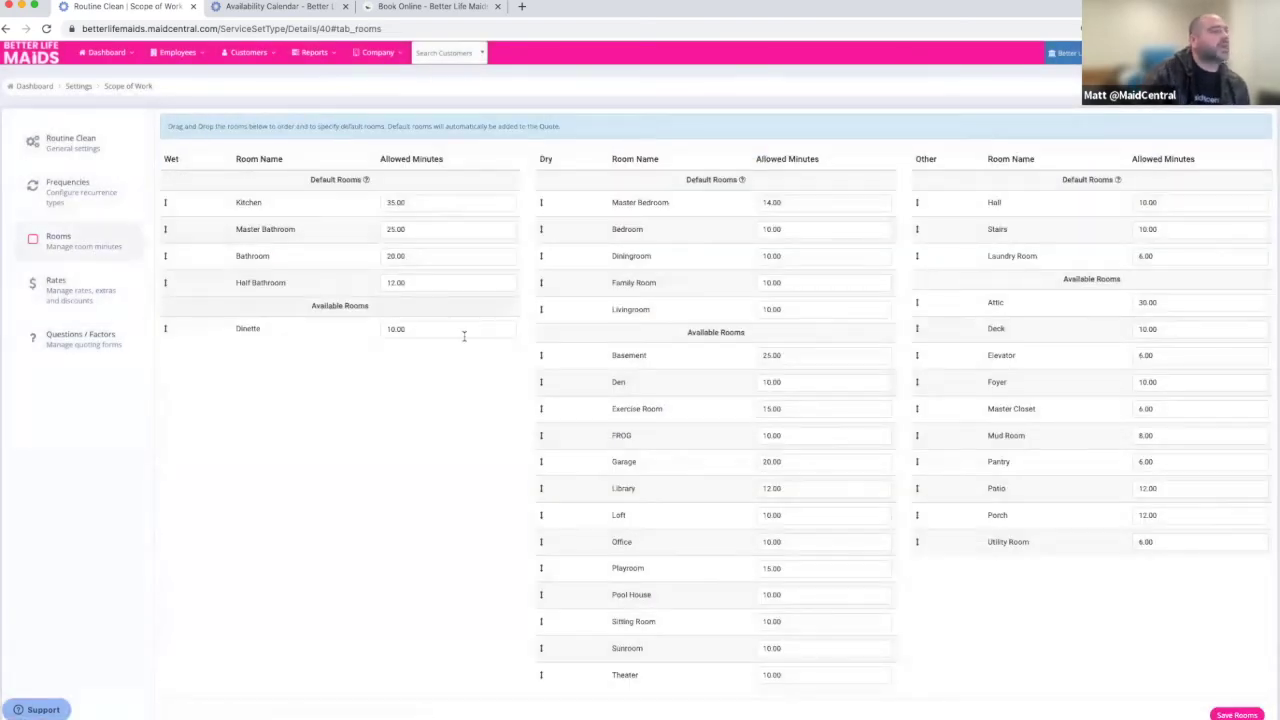
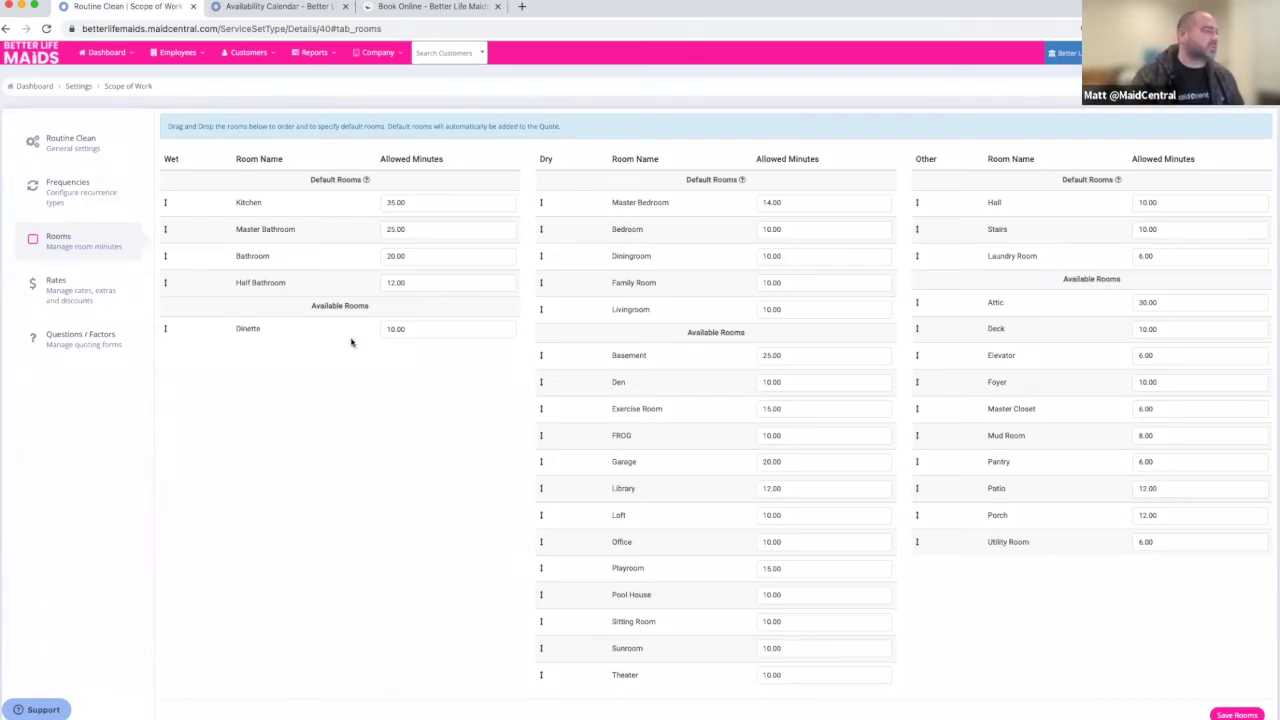
{"action": "left_click", "coordinate": [78, 296]}
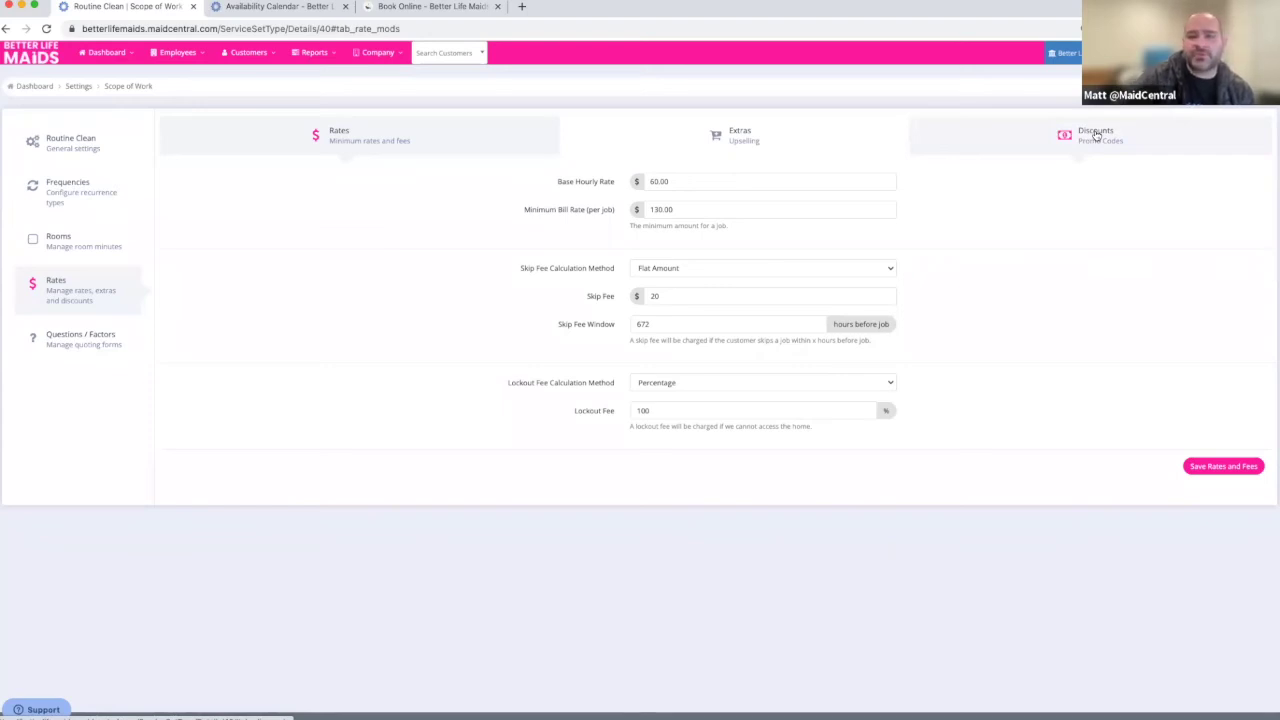
{"action": "left_click", "coordinate": [751, 145]}
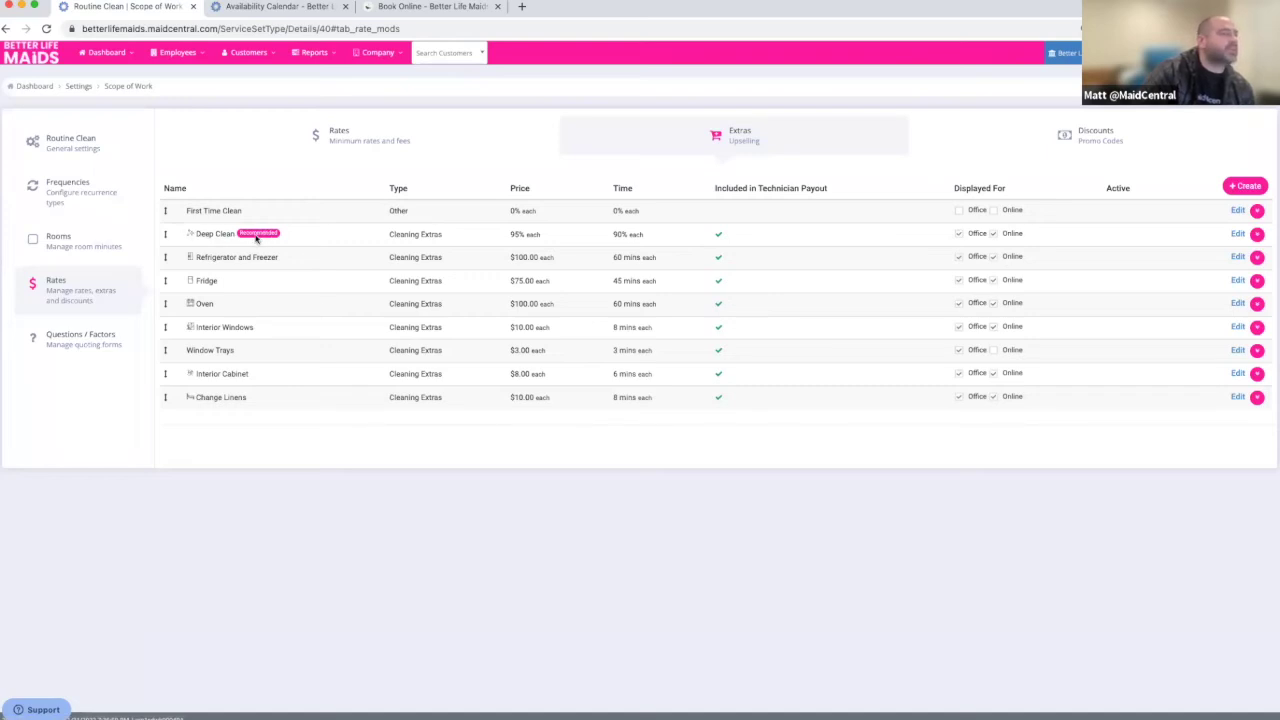
Step: Open the Deep Clean extra for editing and examine its measurement choices, keeping Quantity
{"action": "left_click", "coordinate": [1238, 234]}
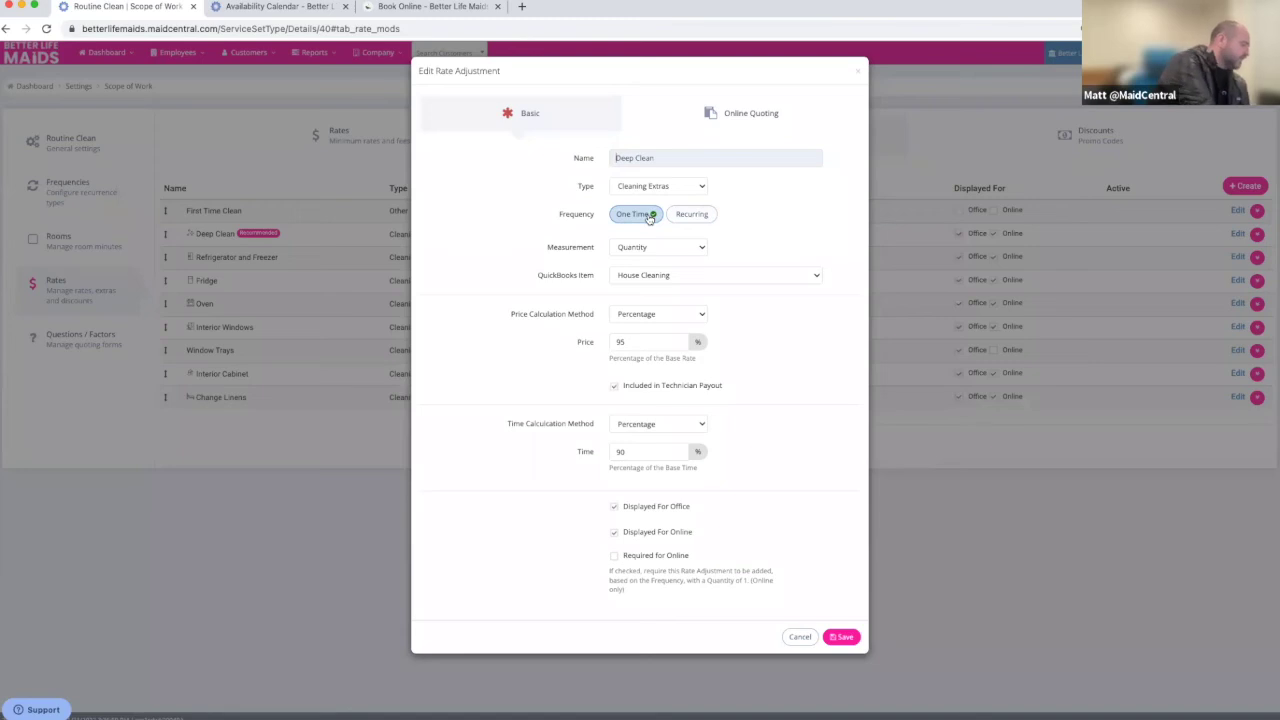
{"action": "left_click", "coordinate": [701, 252]}
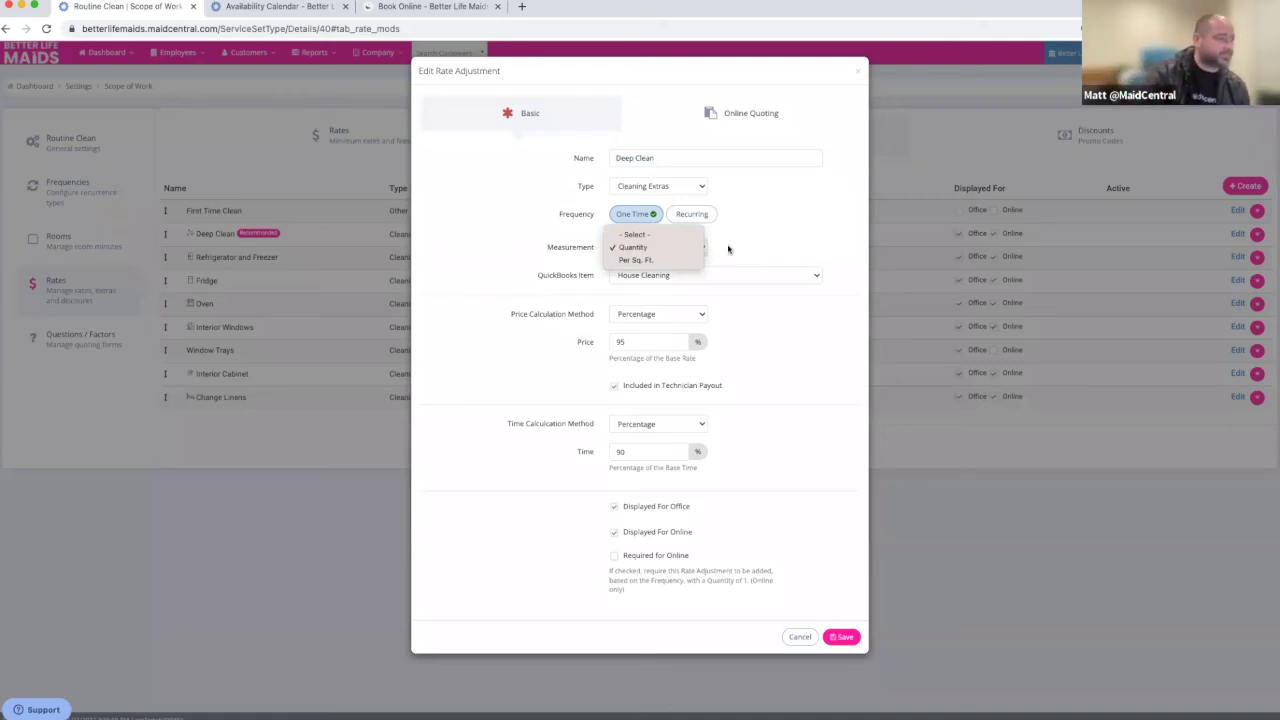
{"action": "left_click", "coordinate": [733, 248]}
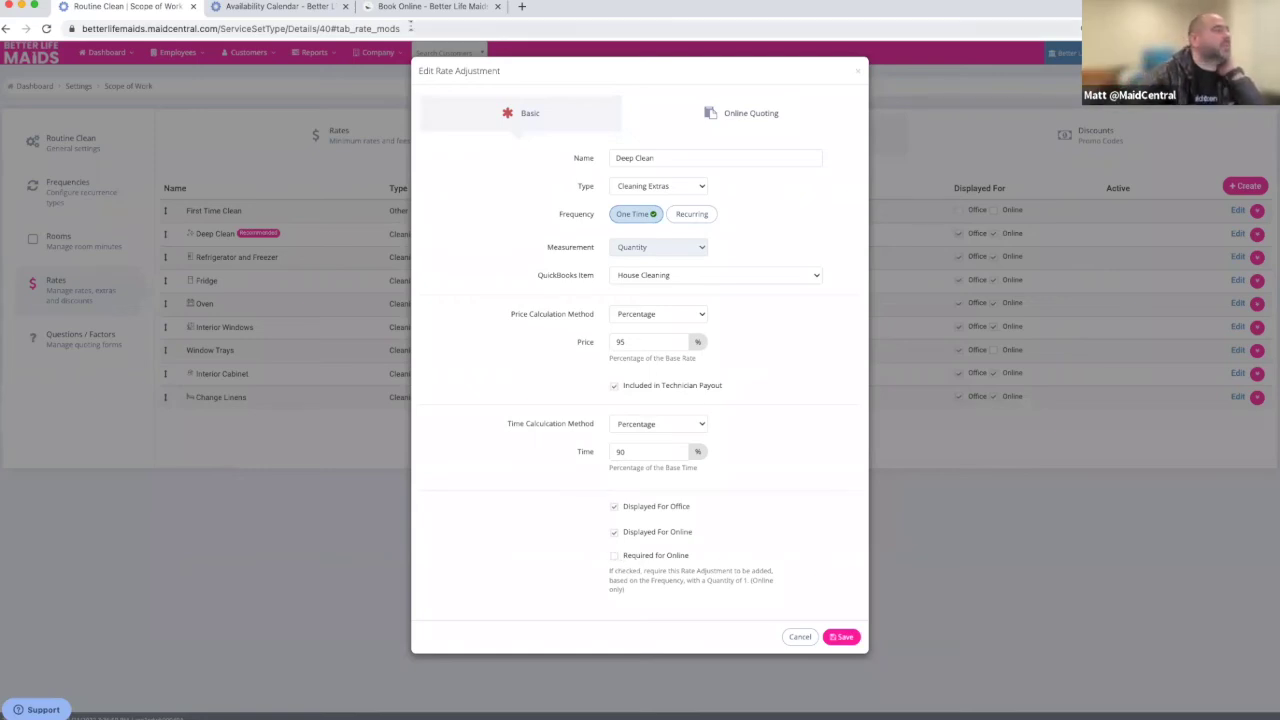
Step: On the Book Online page, review the add-ons and the Deep Clean tooltip, then highlight the First Job Total
{"action": "left_click", "coordinate": [423, 10]}
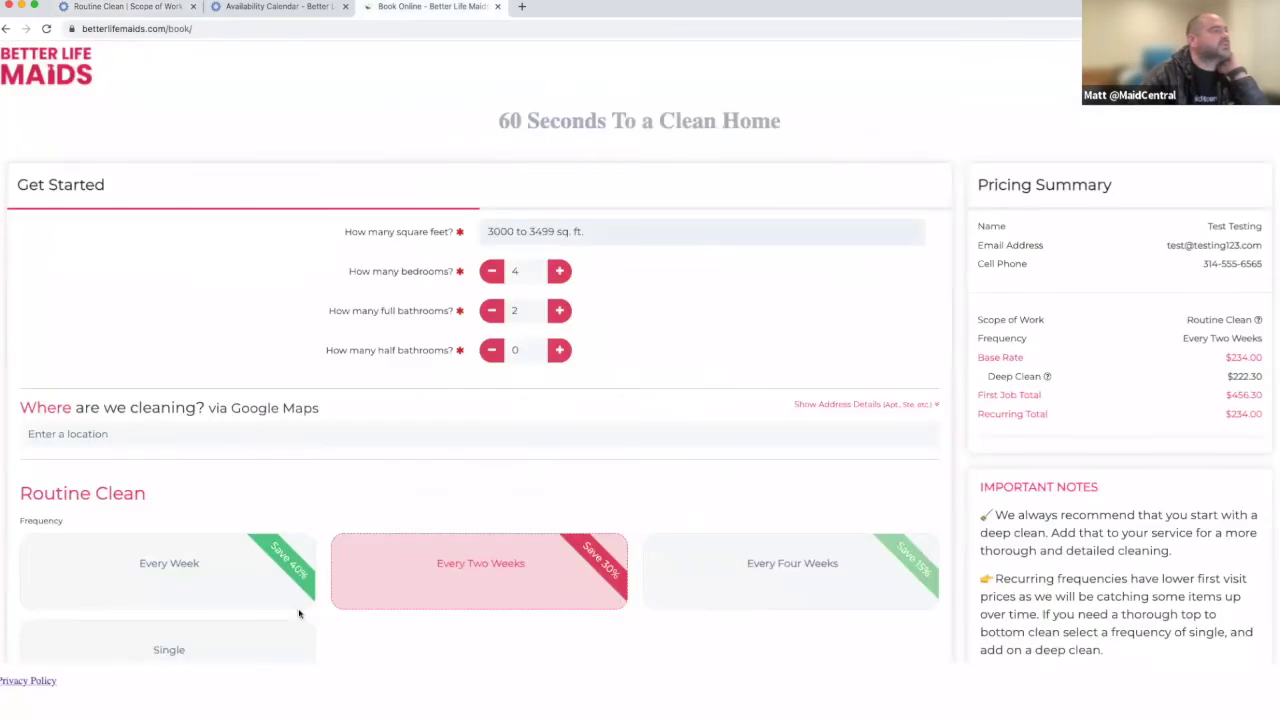
{"action": "scroll", "coordinate": [302, 612], "scroll_direction": "down", "scroll_amount": 5}
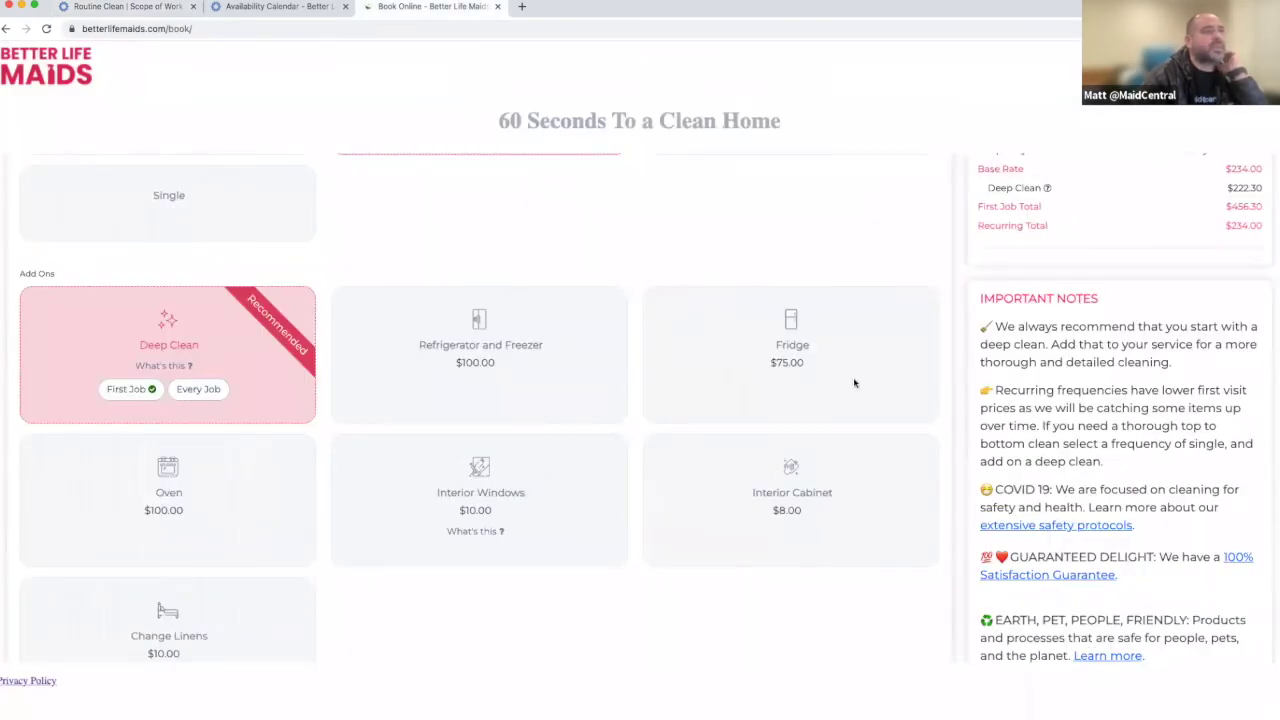
{"action": "scroll", "coordinate": [1111, 260], "scroll_direction": "up", "scroll_amount": 2}
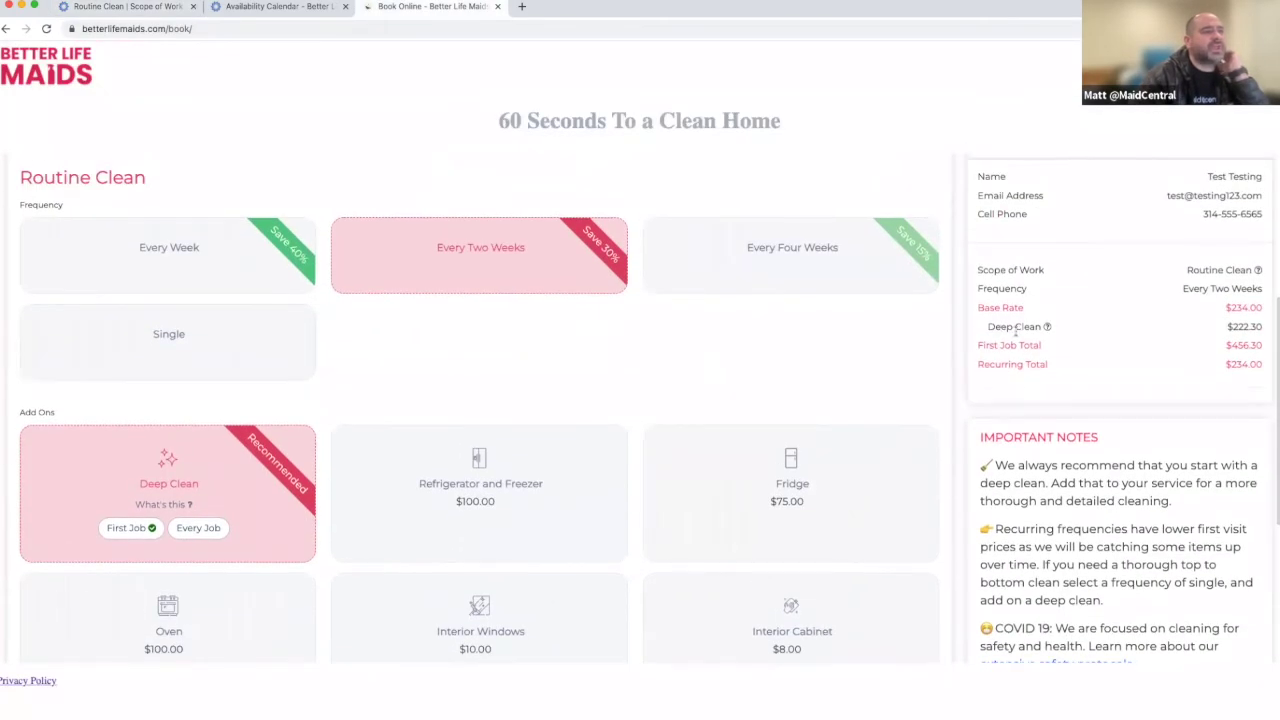
{"action": "mouse_move", "coordinate": [1048, 332]}
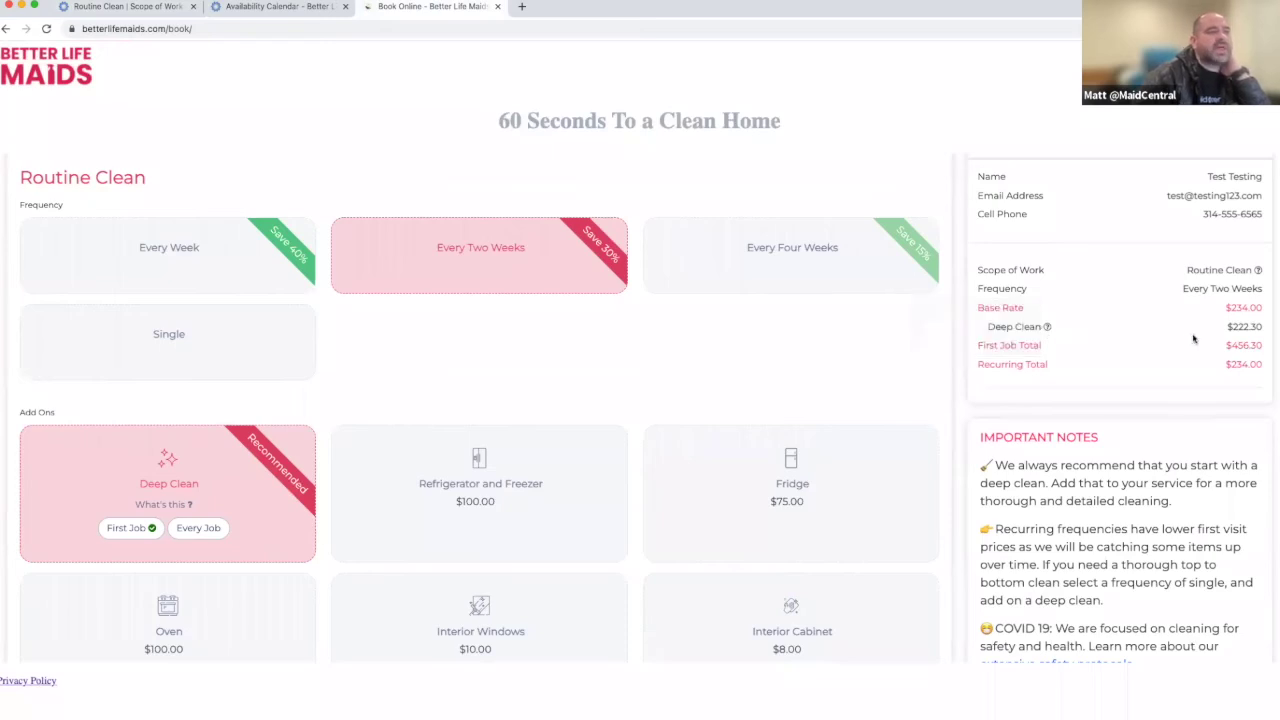
{"action": "double_click", "coordinate": [1246, 344]}
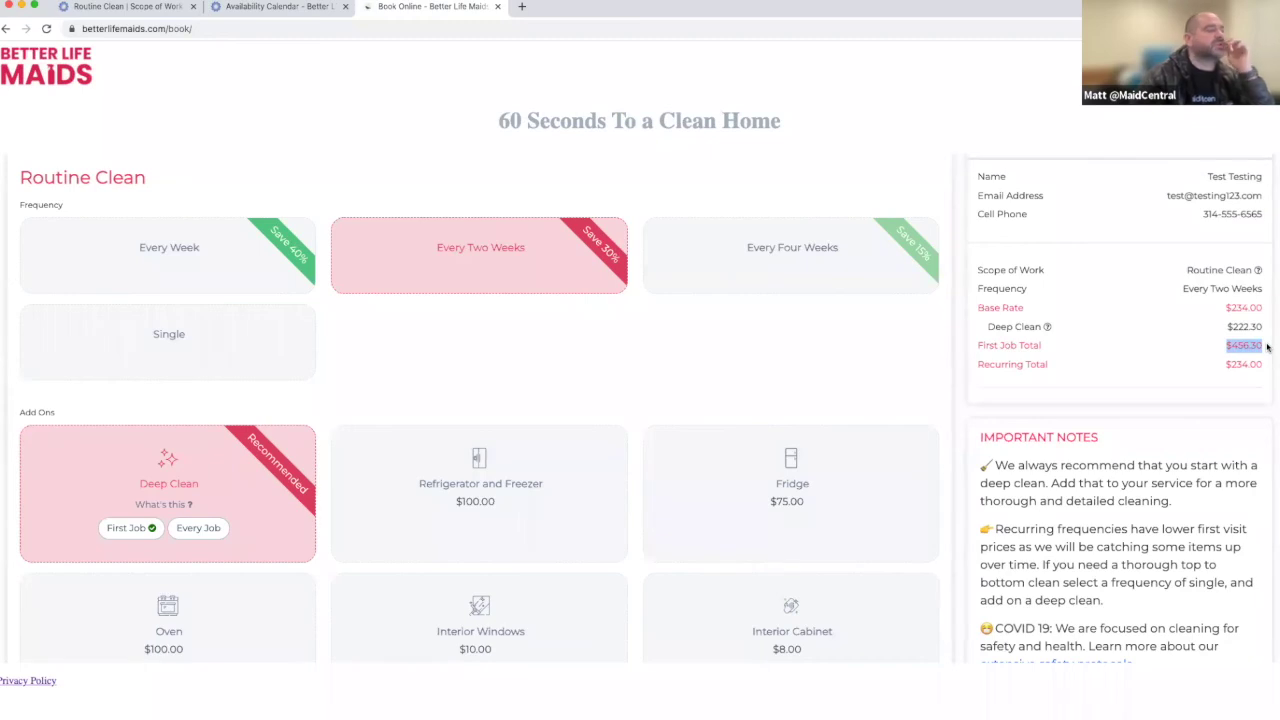
Step: Save the Deep Clean extra in the scope of work, then view the First Time Clean extra's settings and close them without changes
{"action": "left_click", "coordinate": [270, 7]}
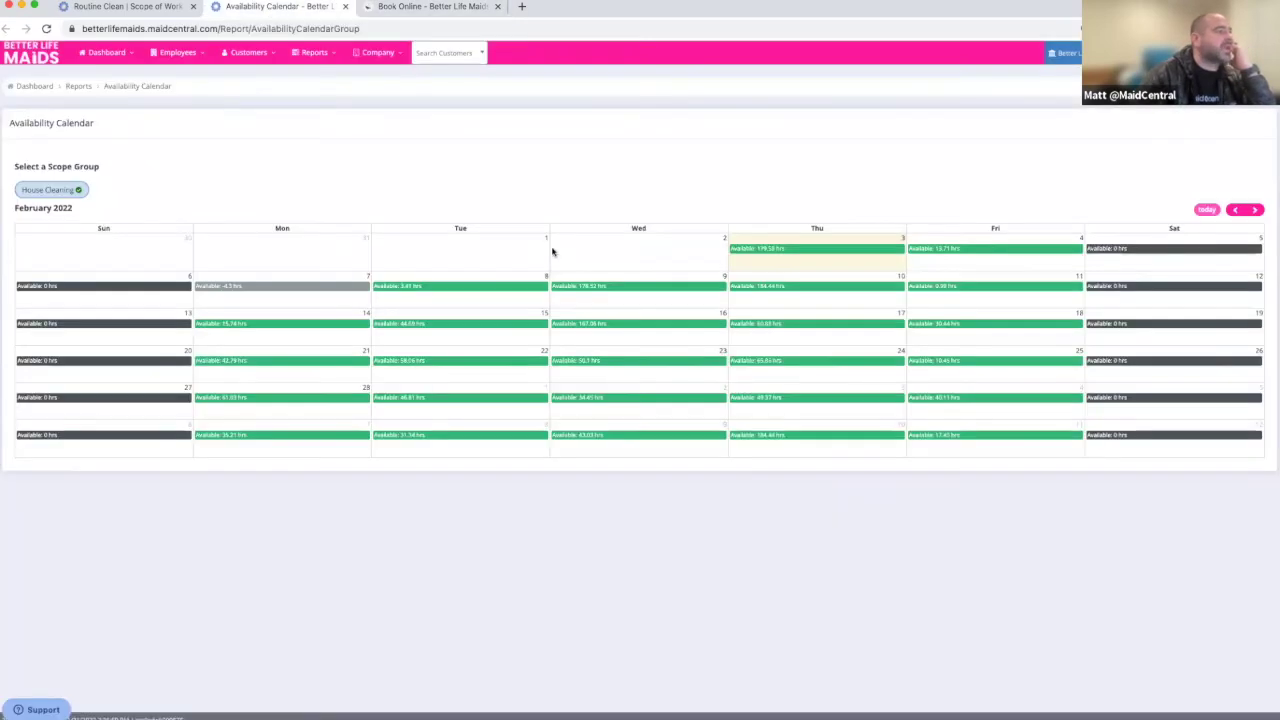
{"action": "left_click", "coordinate": [152, 8]}
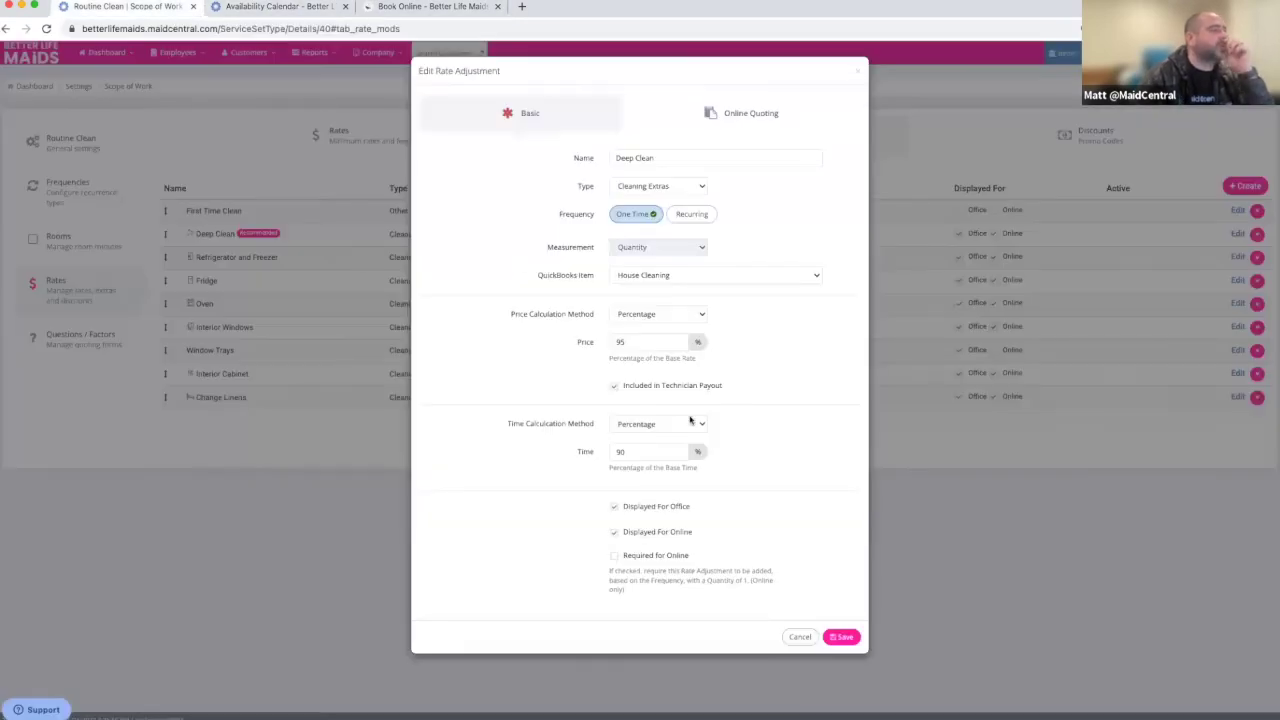
{"action": "left_click", "coordinate": [843, 638]}
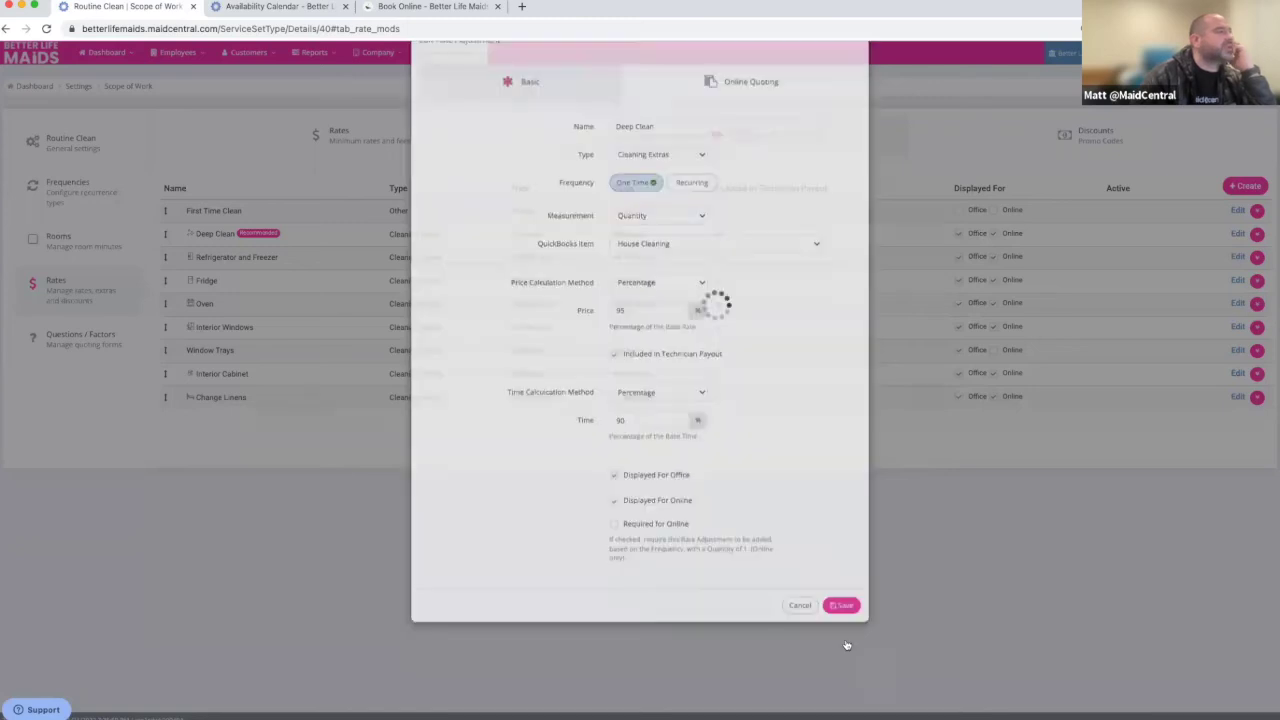
{"action": "left_click", "coordinate": [1238, 211]}
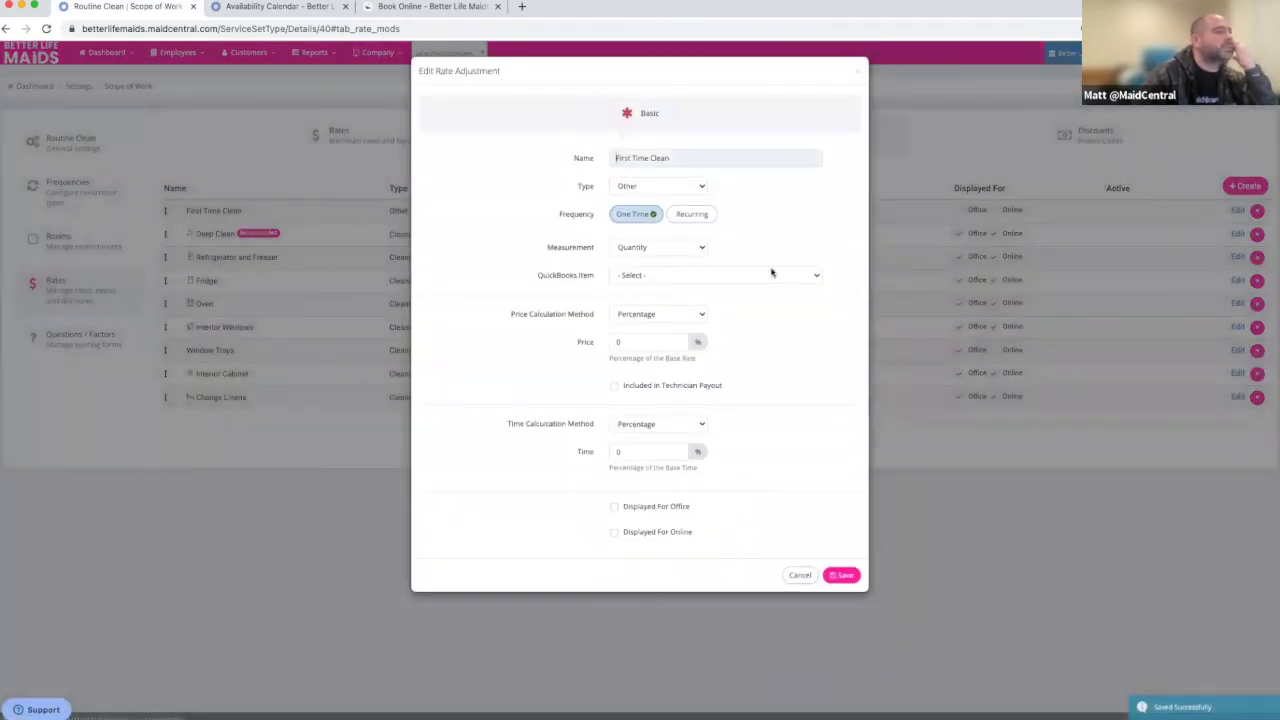
{"action": "left_click", "coordinate": [860, 71]}
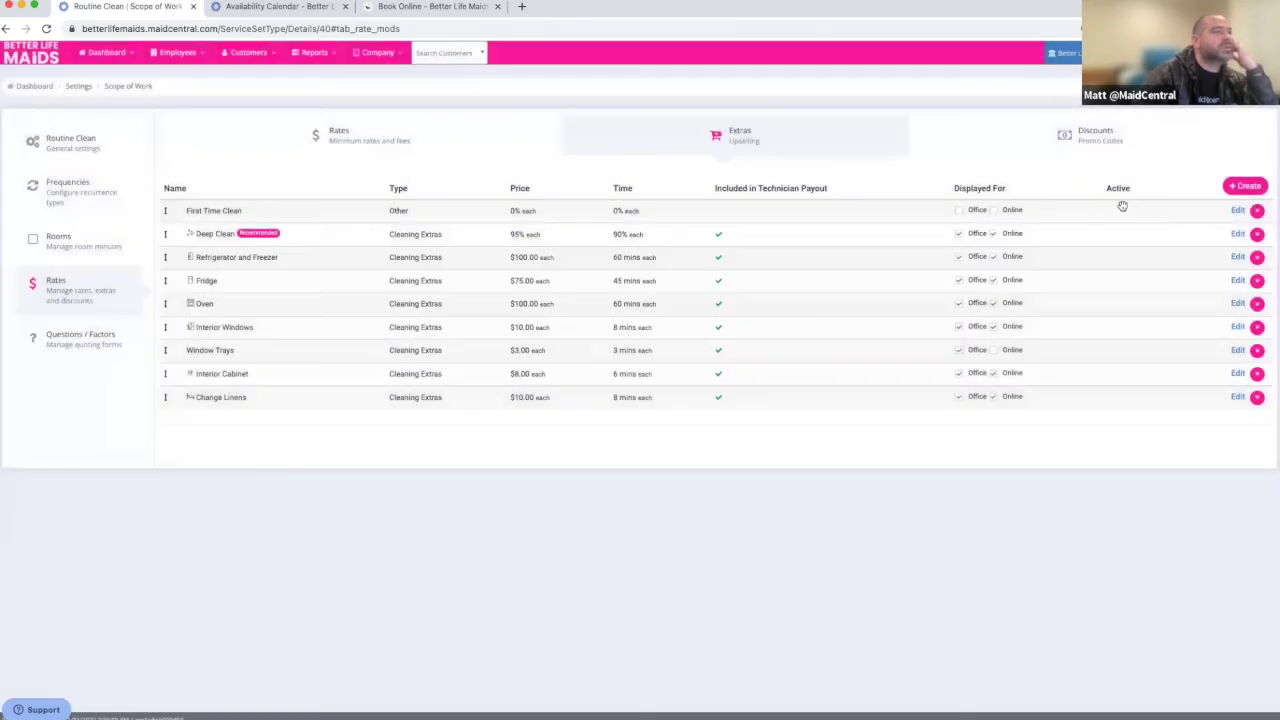
Step: Examine the Deep Clean extra's online quoting settings and compare its tooltip text with the one shown on the Book Online page
{"action": "left_click", "coordinate": [1238, 234]}
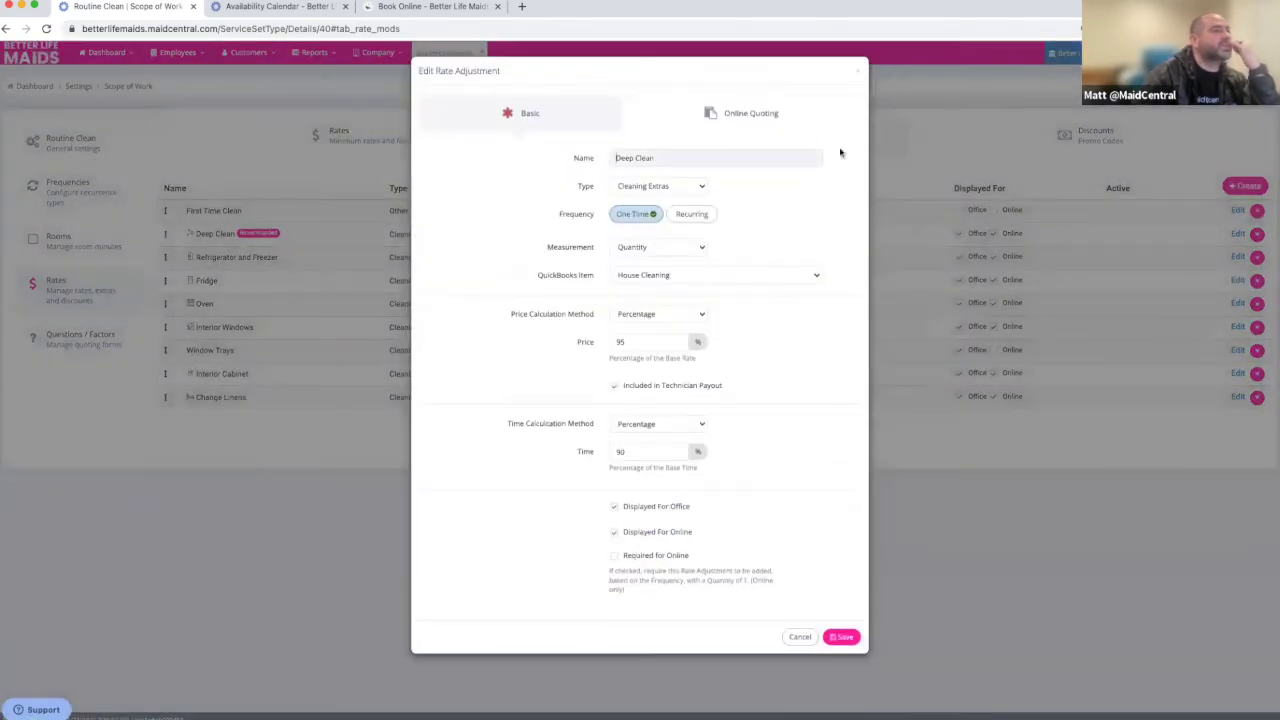
{"action": "left_click", "coordinate": [750, 114]}
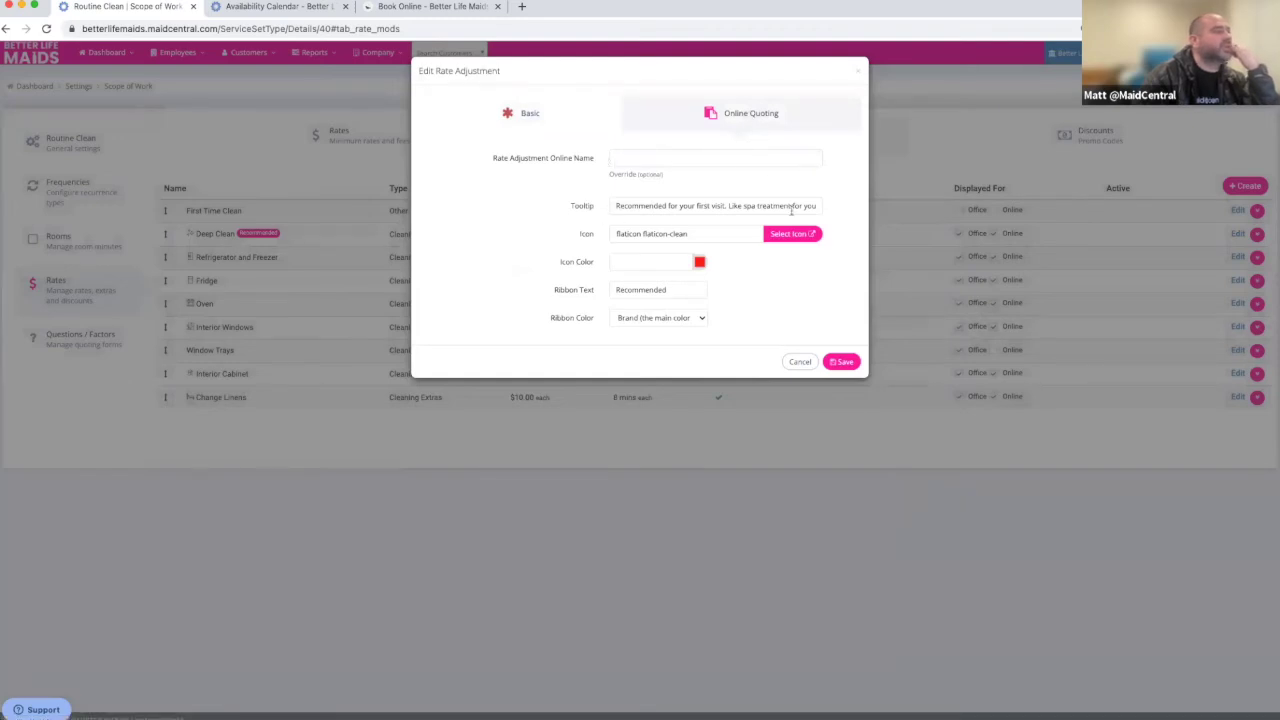
{"action": "scroll", "coordinate": [776, 209], "scroll_direction": "right", "scroll_amount": 2}
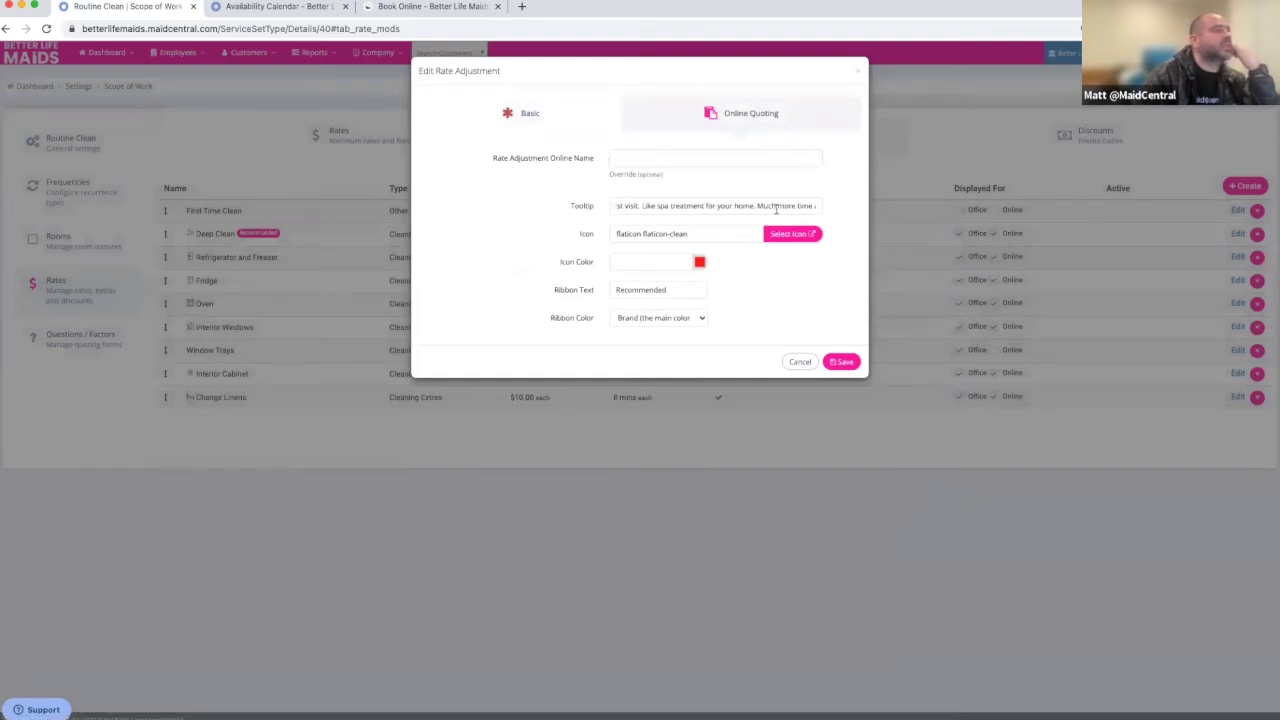
{"action": "left_click", "coordinate": [428, 8]}
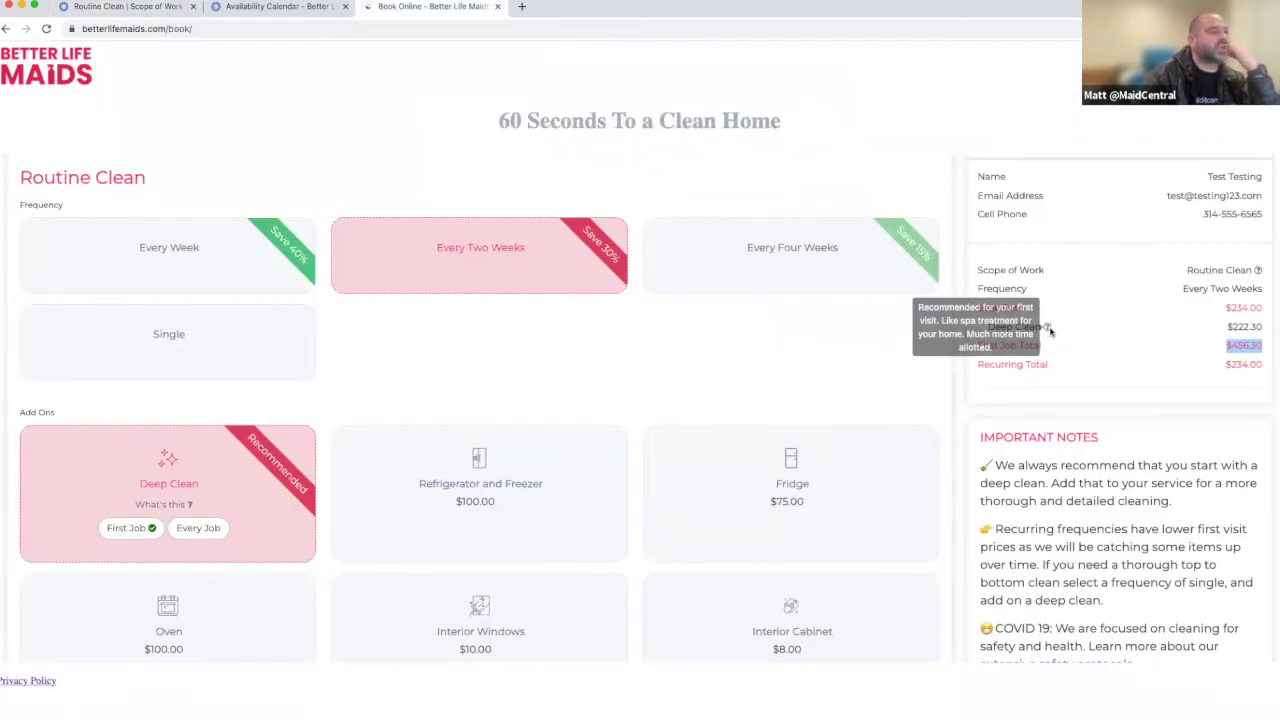
{"action": "left_click", "coordinate": [285, 8]}
{"action": "left_click", "coordinate": [150, 7]}
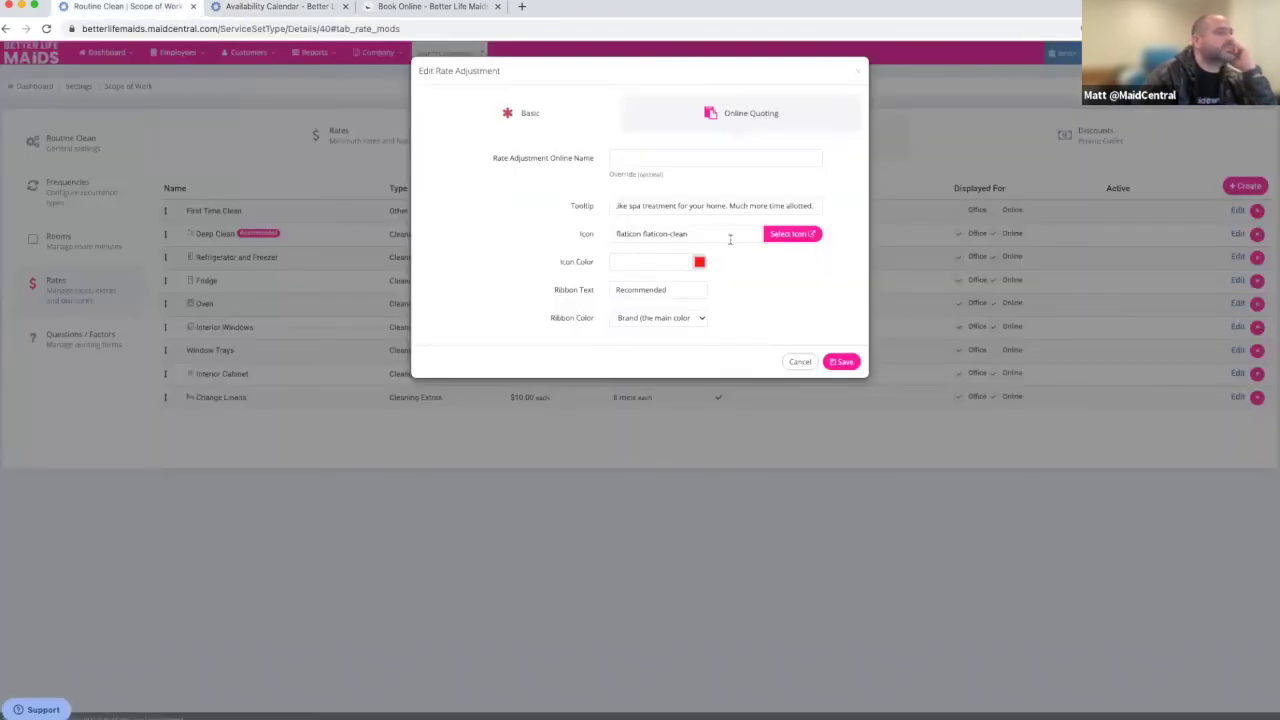
Step: Browse the icon library and the ribbon color choices for the Deep Clean extra, then close it without saving
{"action": "left_click", "coordinate": [767, 235]}
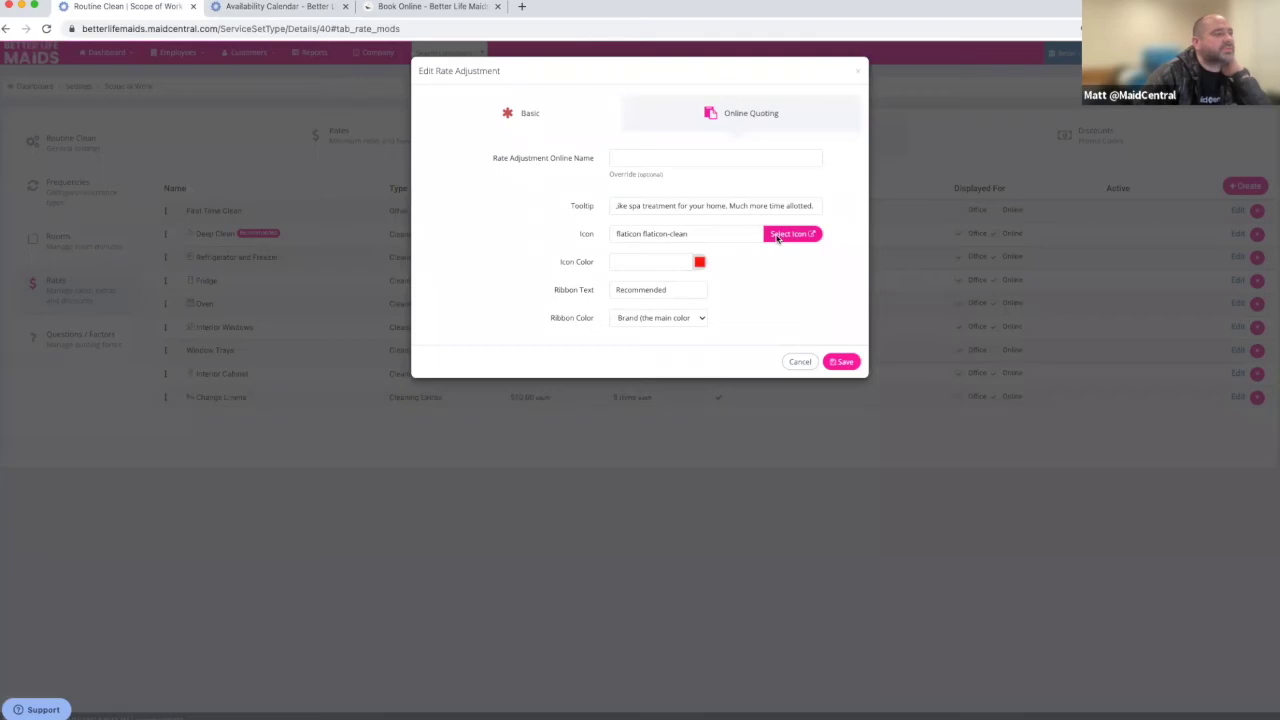
{"action": "scroll", "coordinate": [753, 263], "scroll_direction": "down", "scroll_amount": 20}
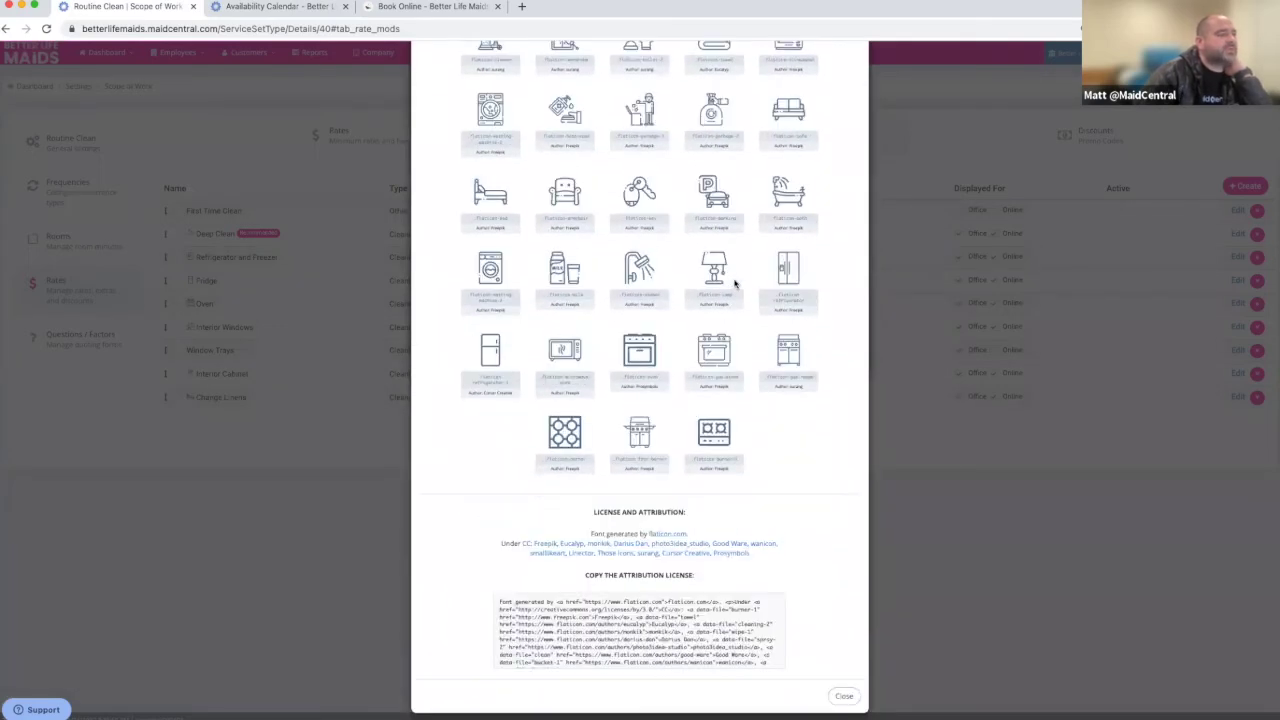
{"action": "scroll", "coordinate": [735, 285], "scroll_direction": "up", "scroll_amount": 20}
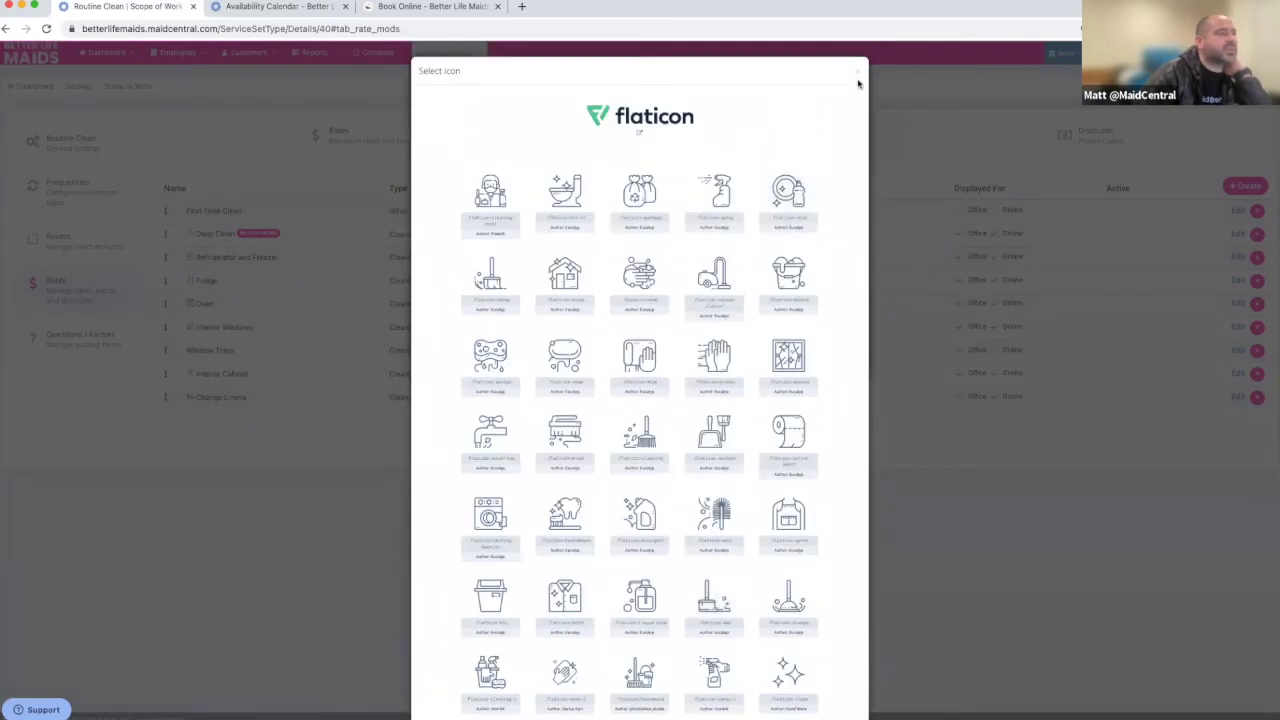
{"action": "left_click", "coordinate": [857, 76]}
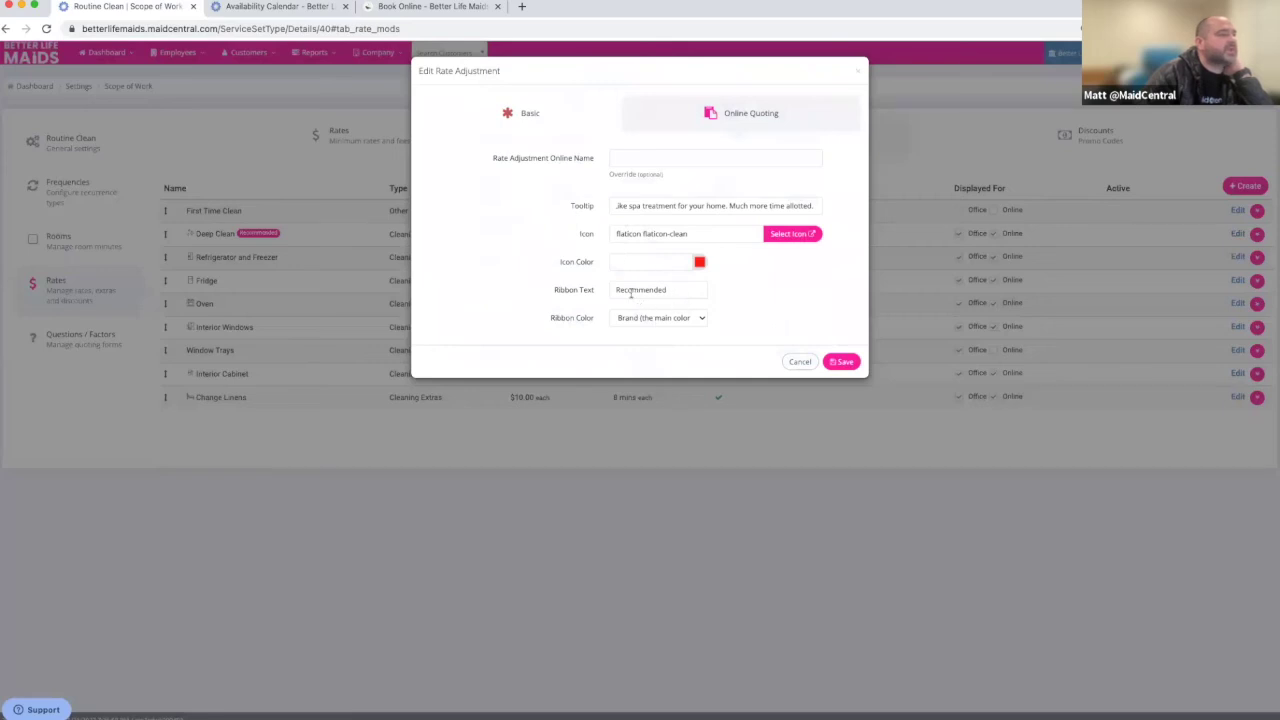
{"action": "left_click", "coordinate": [701, 322]}
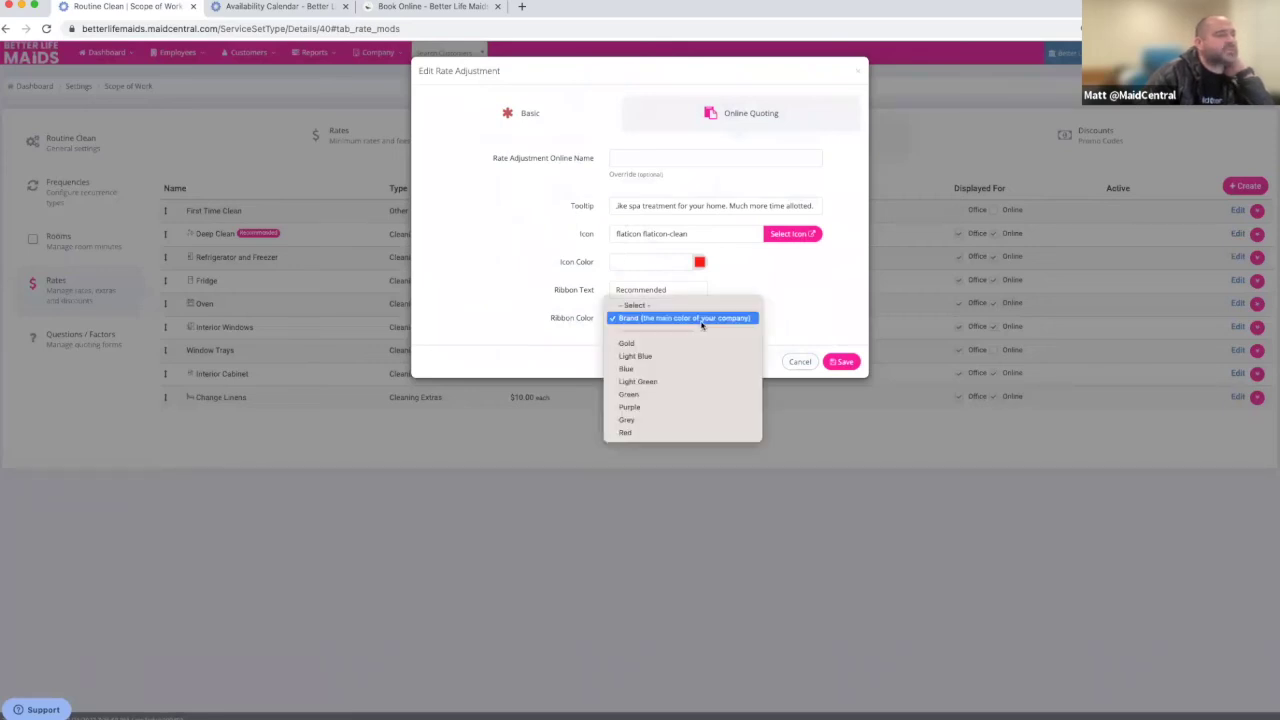
{"action": "left_click", "coordinate": [797, 320]}
{"action": "left_click", "coordinate": [800, 363]}
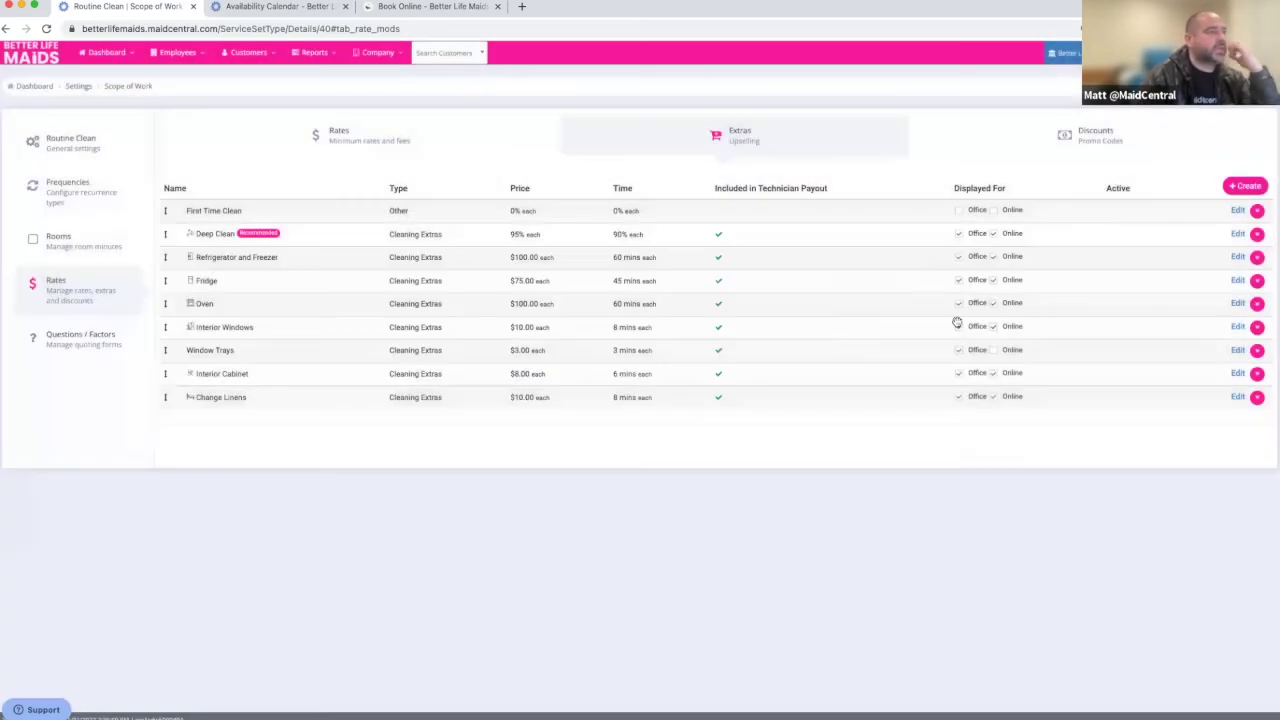
Step: View the Routine Clean discounts, examine the BLM11 code's calculation method choices, and close it without changes
{"action": "left_click", "coordinate": [1082, 140]}
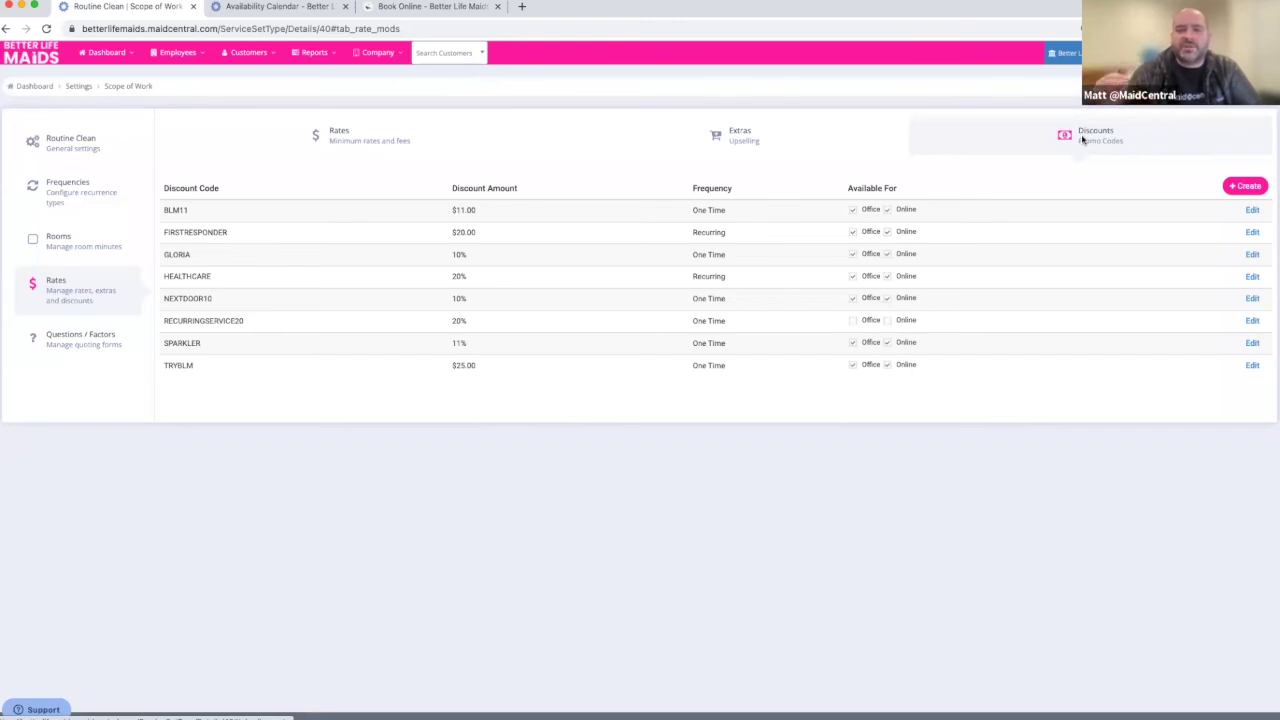
{"action": "left_click", "coordinate": [1251, 211]}
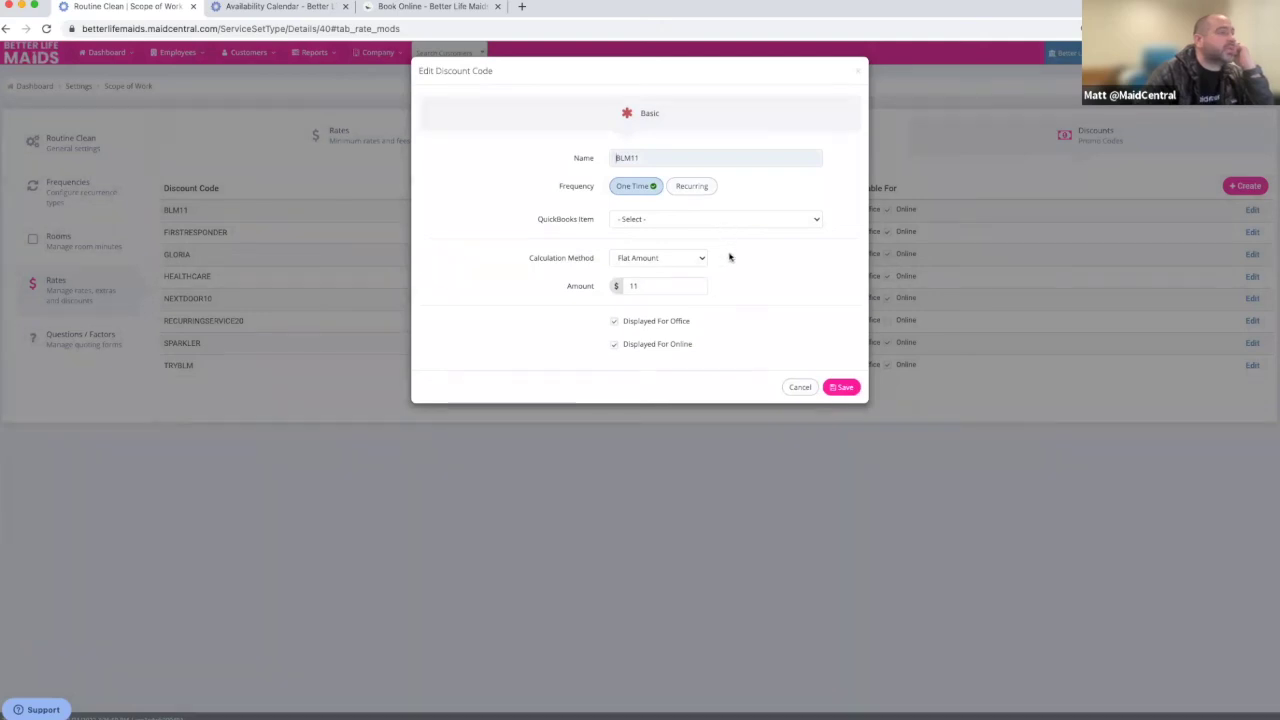
{"action": "left_click", "coordinate": [698, 260]}
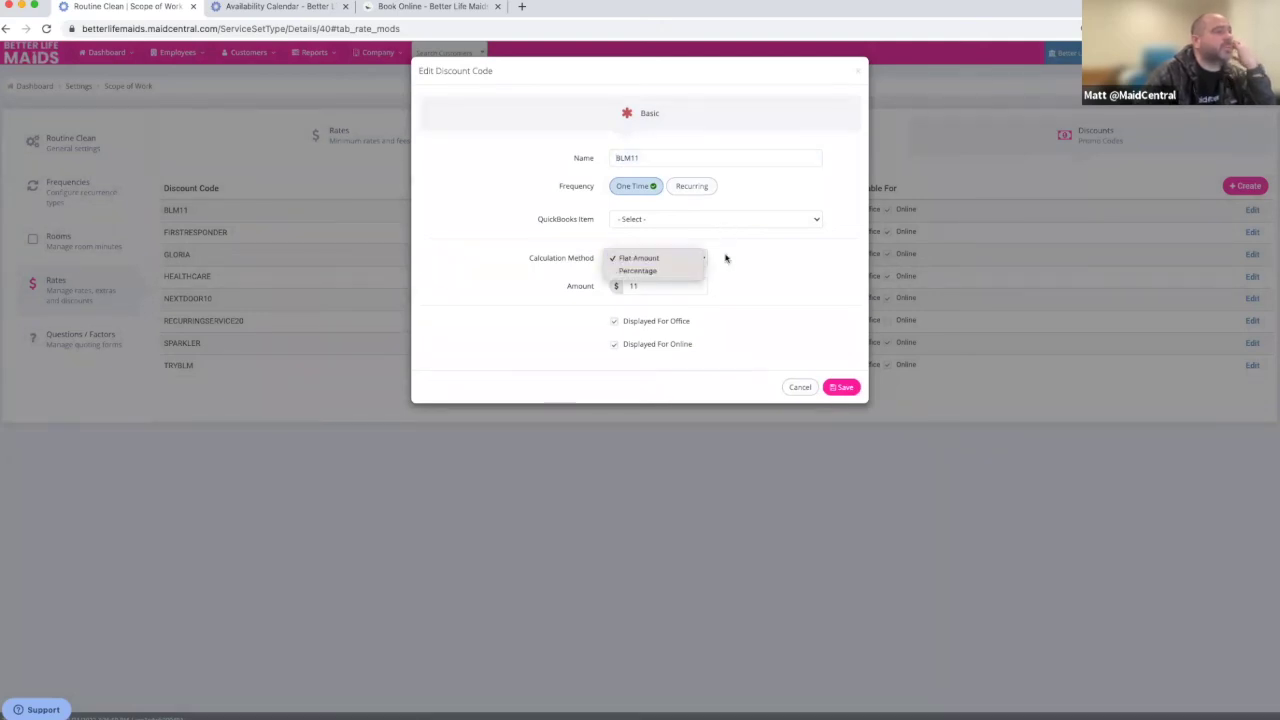
{"action": "left_click", "coordinate": [741, 258]}
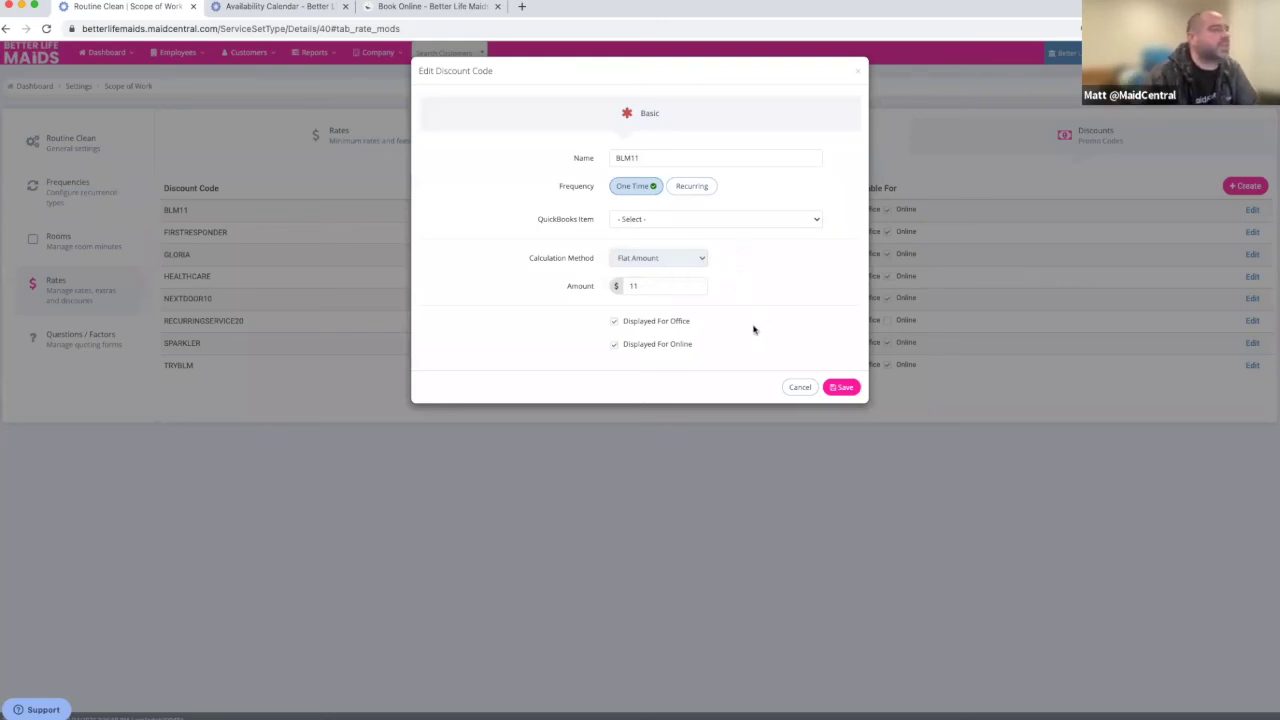
{"action": "left_click", "coordinate": [799, 388]}
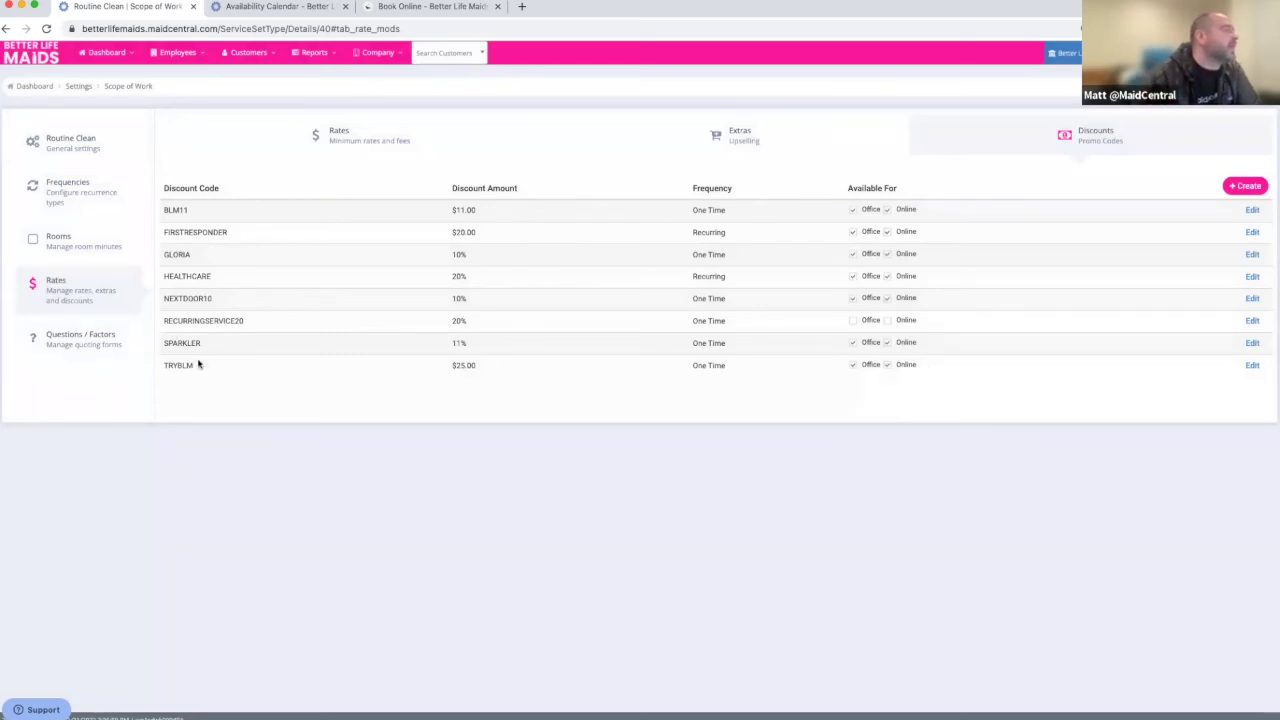
Step: Review the list of discount codes and highlight the BLM11 code
{"action": "left_click_drag", "start_coordinate": [180, 365], "coordinate": [200, 343]}
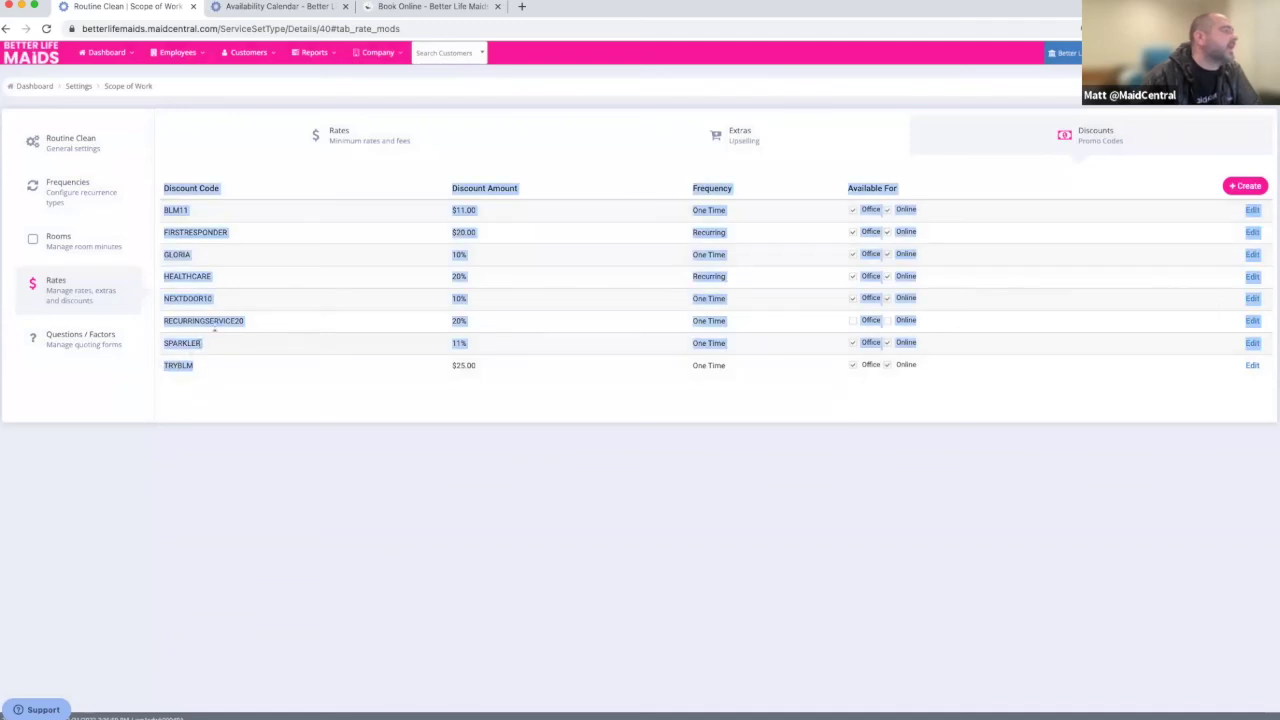
{"action": "left_click", "coordinate": [162, 210]}
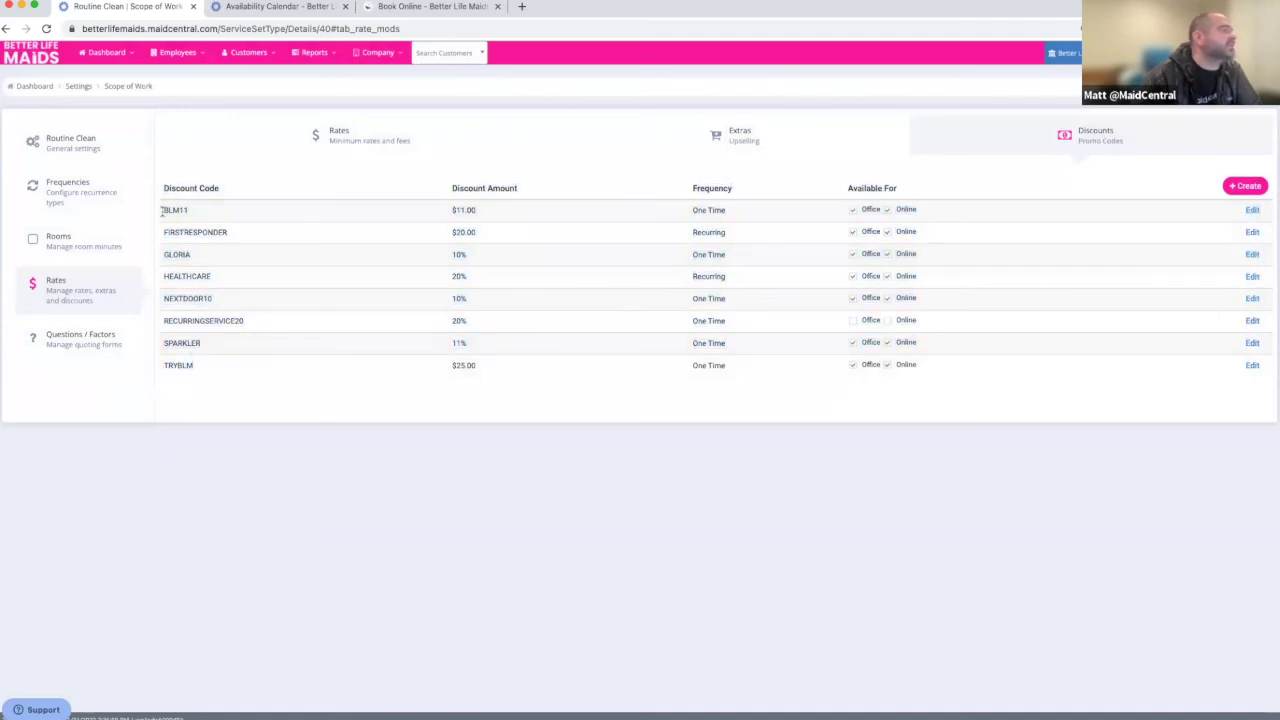
{"action": "left_click_drag", "start_coordinate": [166, 210], "coordinate": [185, 211]}
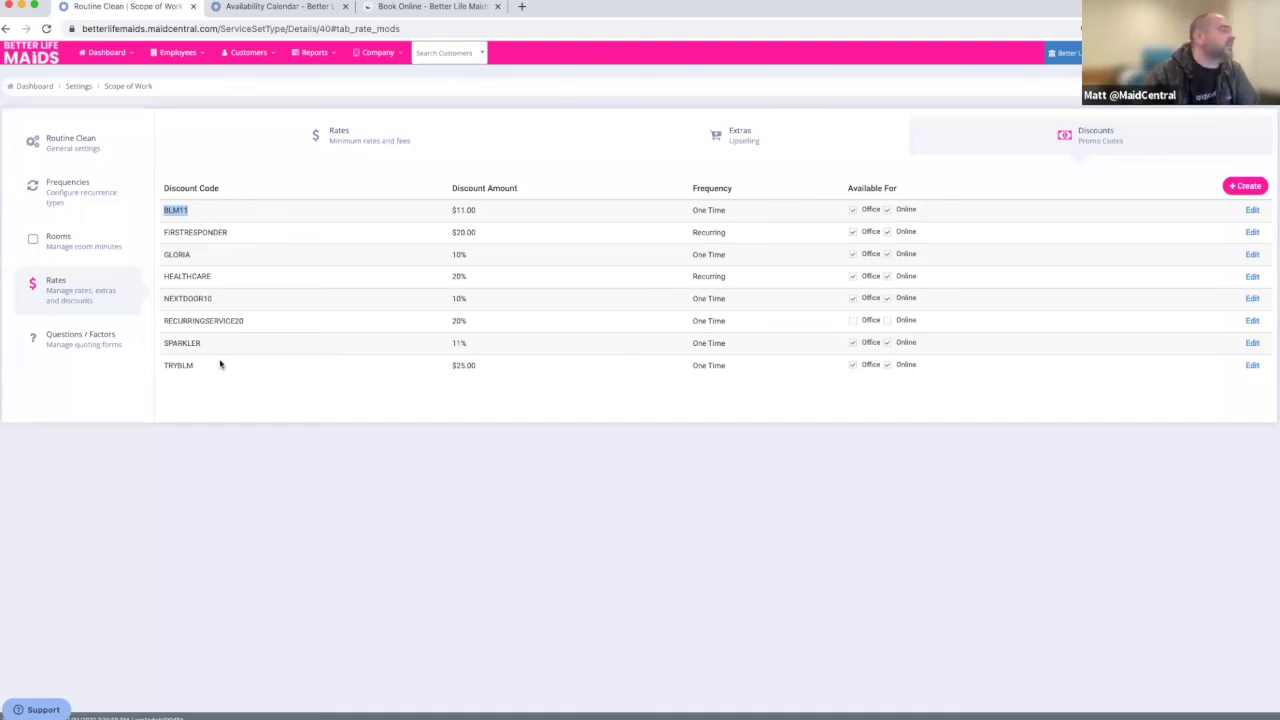
Step: View the scope of work's questions and factors, then follow the link to the company-wide Questions settings and review that list
{"action": "left_click", "coordinate": [83, 345]}
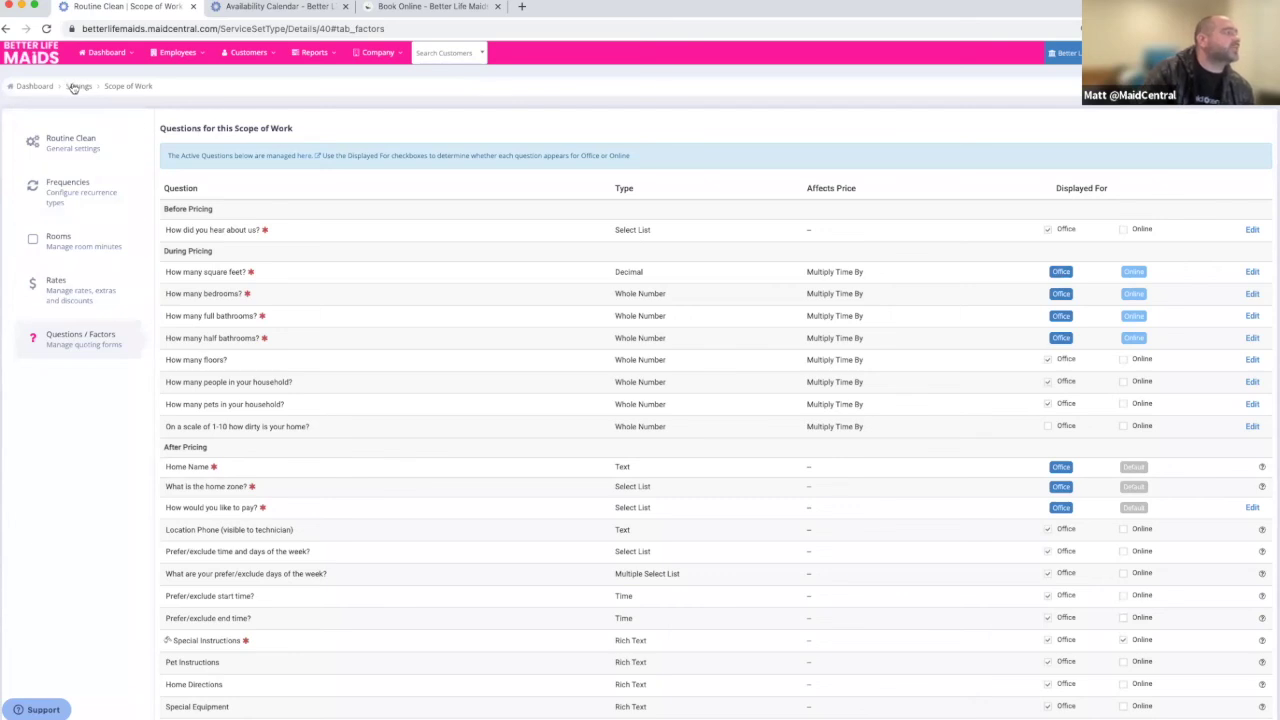
{"action": "left_click", "coordinate": [305, 157]}
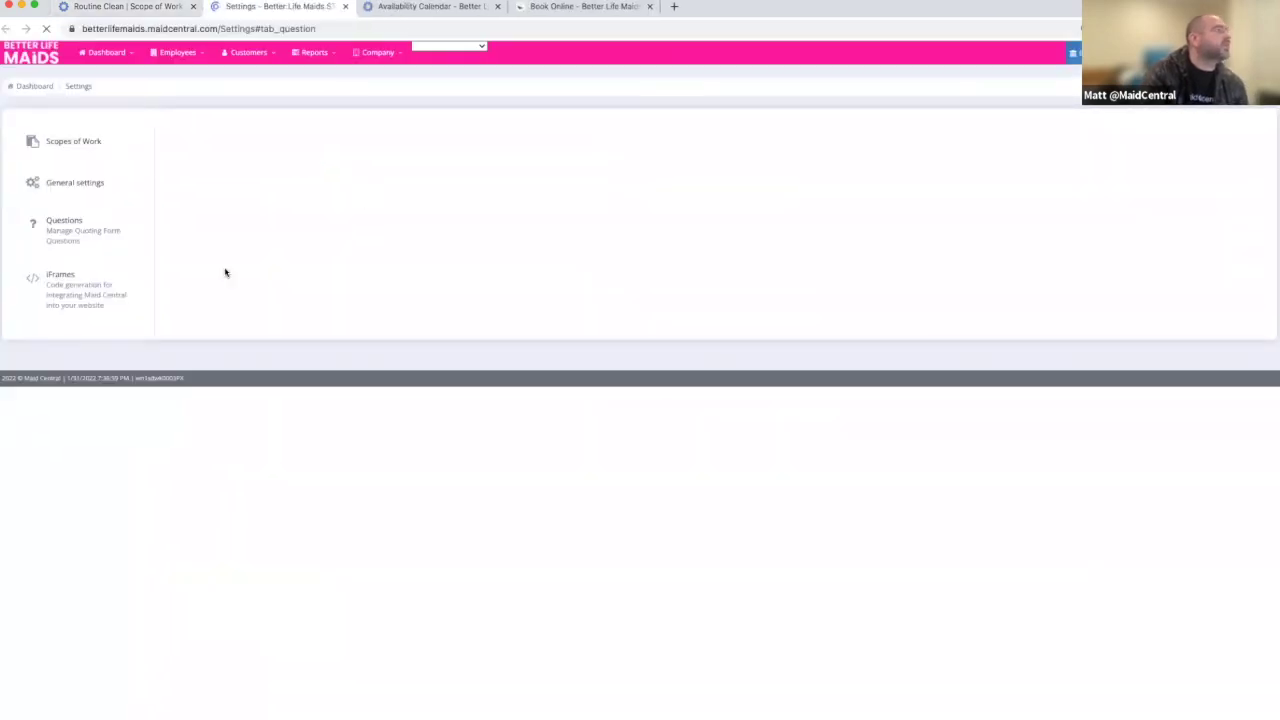
{"action": "left_click", "coordinate": [94, 231]}
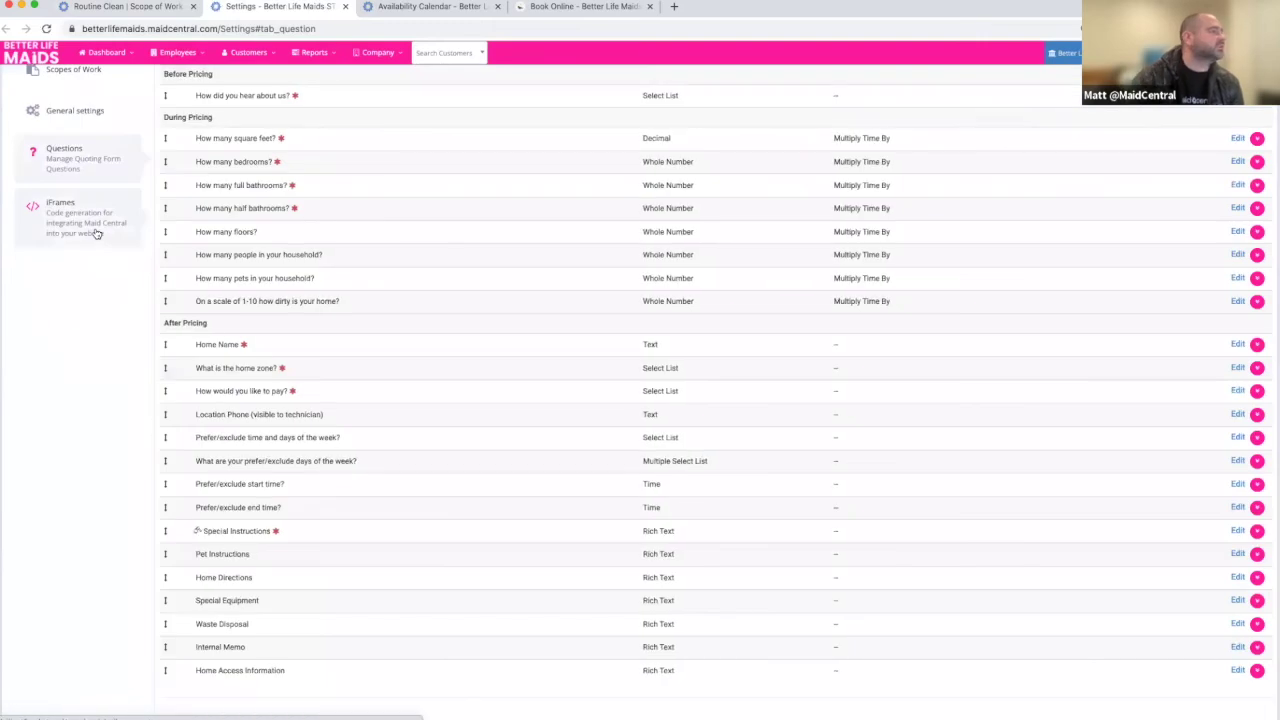
{"action": "scroll", "coordinate": [520, 480], "scroll_direction": "up", "scroll_amount": 1}
{"action": "scroll", "coordinate": [520, 480], "scroll_direction": "up", "scroll_amount": 1}
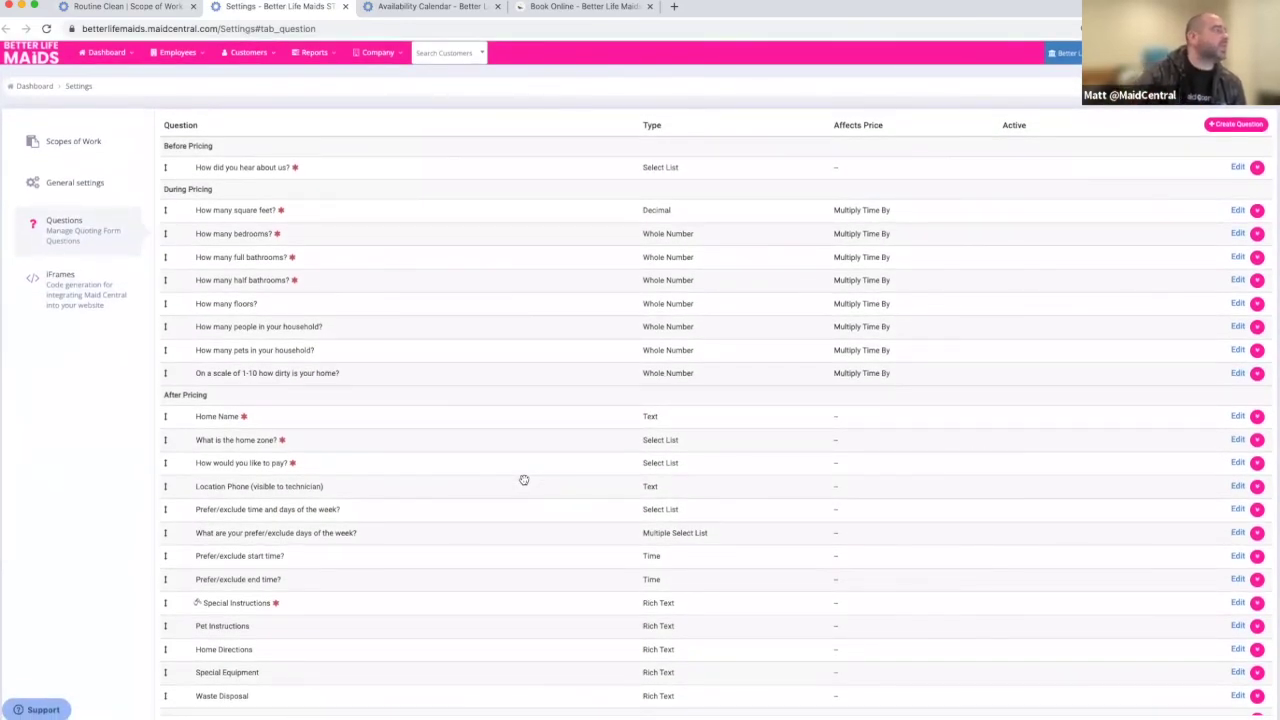
{"action": "scroll", "coordinate": [524, 480], "scroll_direction": "down", "scroll_amount": 2}
{"action": "scroll", "coordinate": [463, 394], "scroll_direction": "up", "scroll_amount": 2}
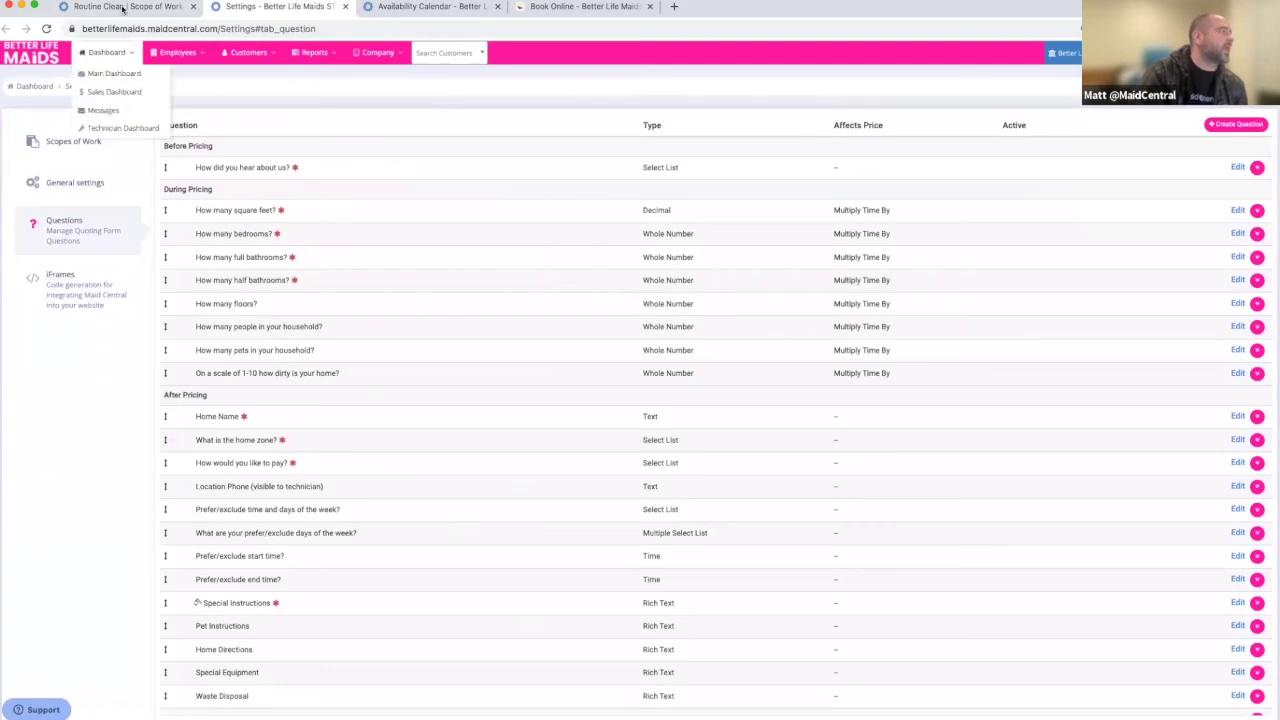
Step: Compare the Routine Clean scope's question list with the company-wide Questions settings, ending on the company-wide list
{"action": "left_click", "coordinate": [130, 12]}
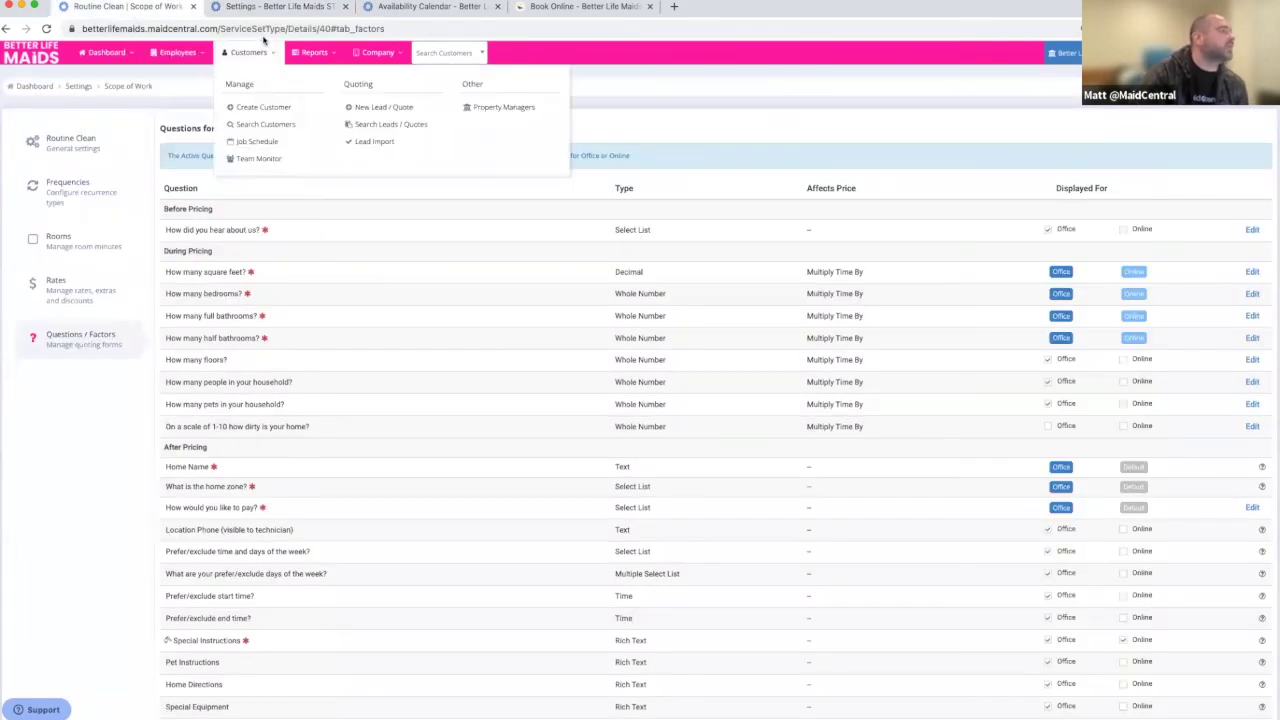
{"action": "left_click", "coordinate": [253, 6]}
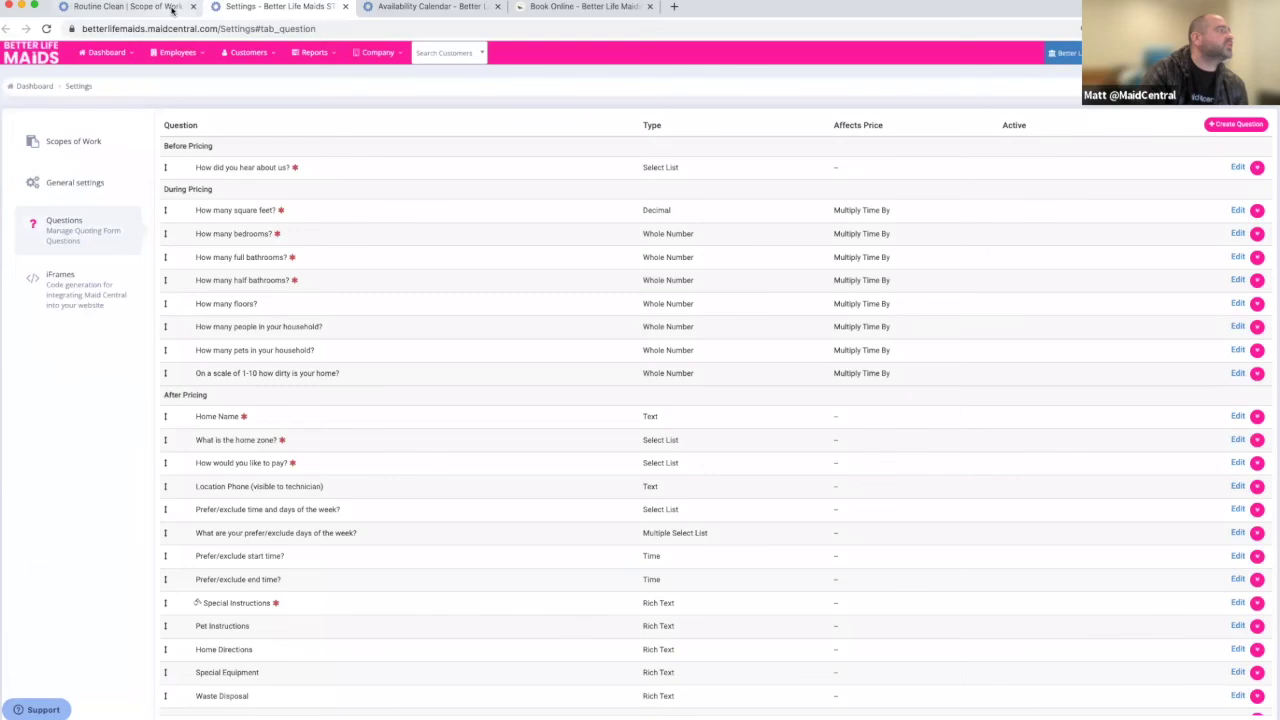
{"action": "left_click", "coordinate": [130, 8]}
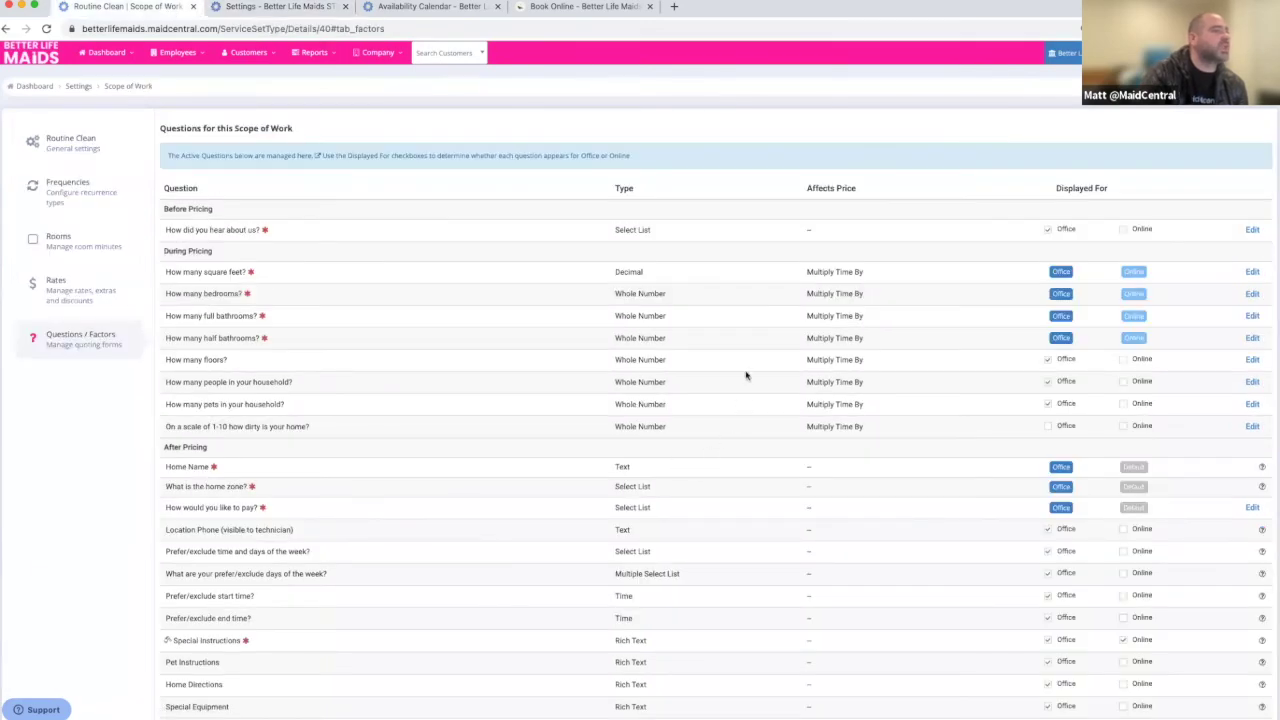
{"action": "left_click", "coordinate": [252, 8]}
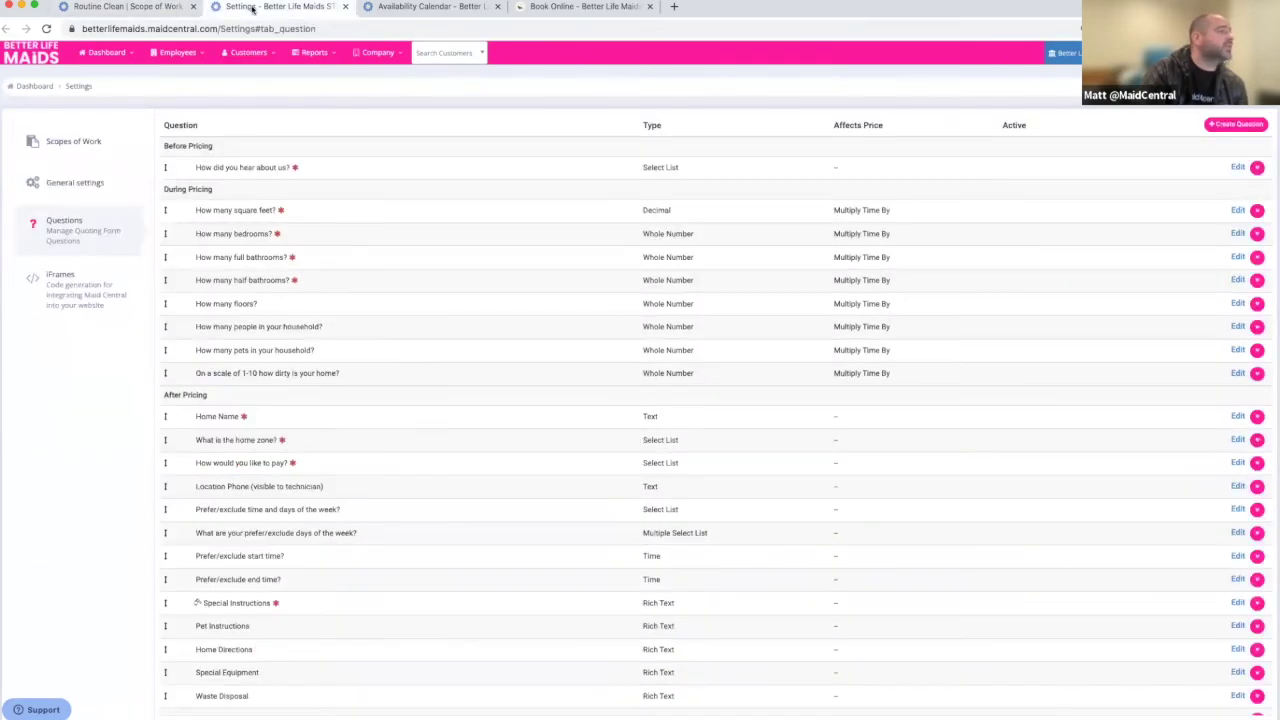
{"action": "scroll", "coordinate": [782, 468], "scroll_direction": "down", "scroll_amount": 1}
{"action": "scroll", "coordinate": [780, 466], "scroll_direction": "up", "scroll_amount": 1}
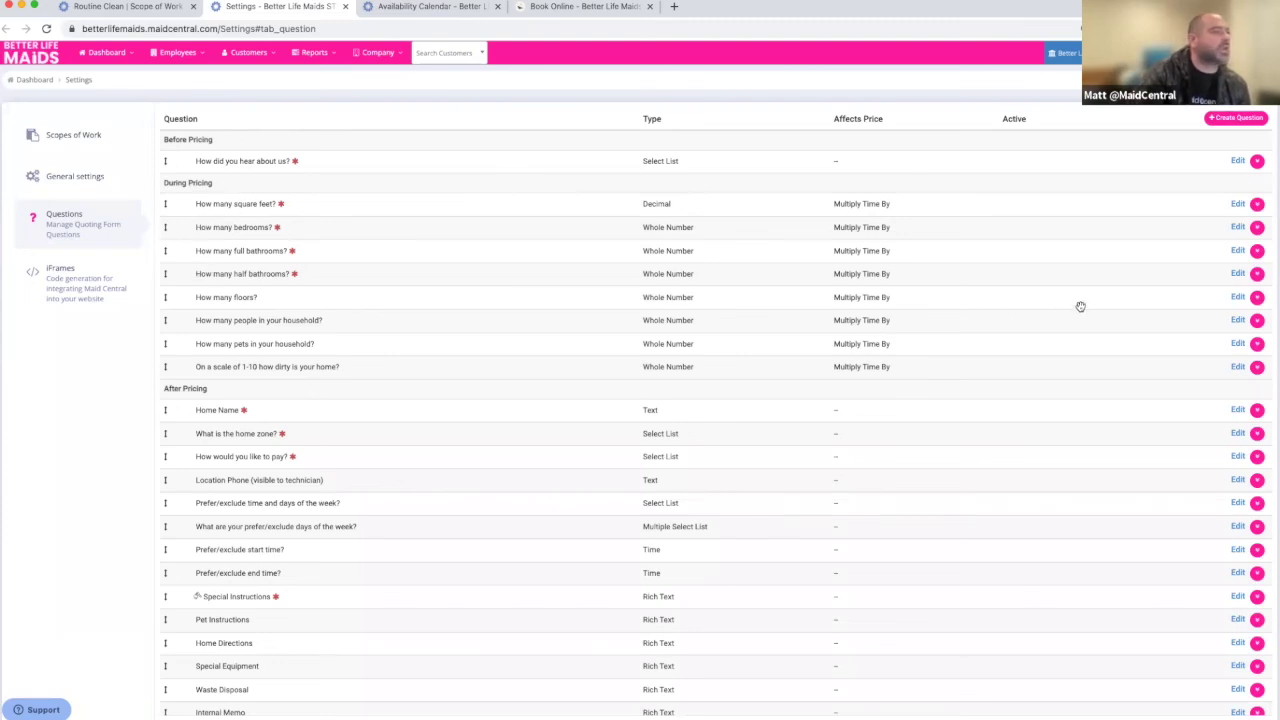
Step: Examine the basic settings and factors of the "How many half bathrooms?" question, then close it without changes
{"action": "left_click", "coordinate": [1238, 274]}
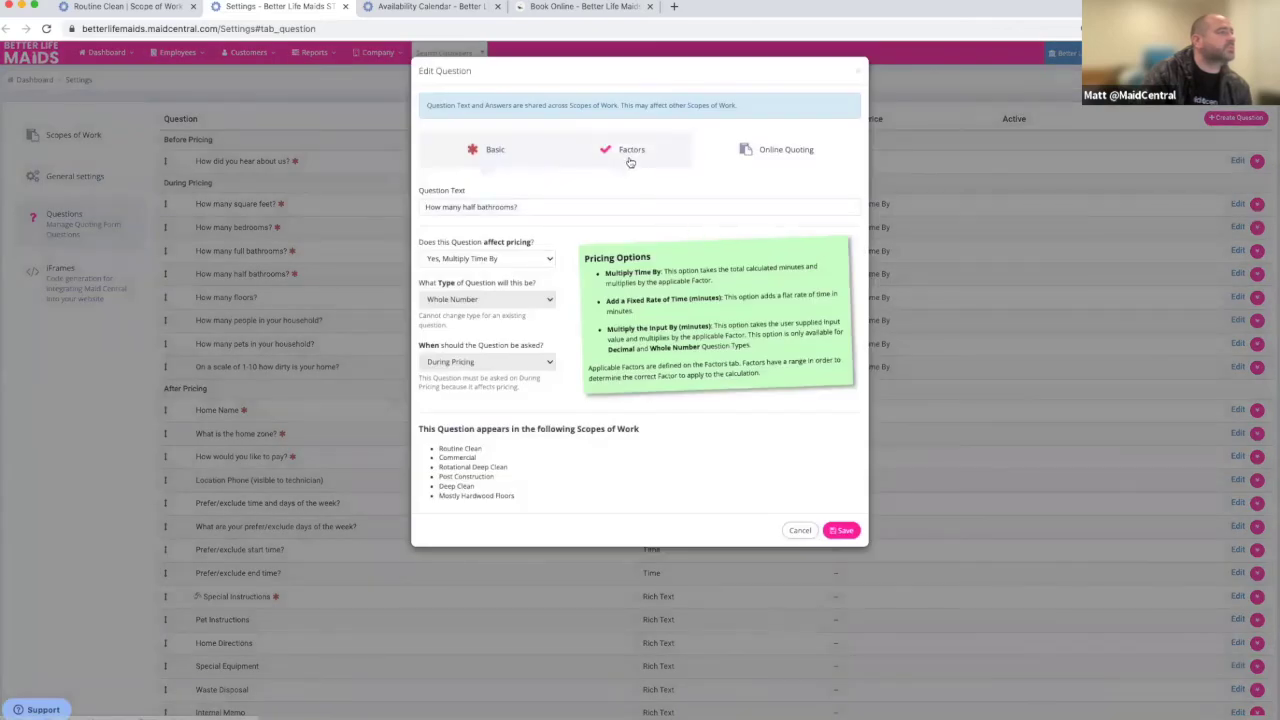
{"action": "left_click", "coordinate": [630, 160]}
{"action": "left_click", "coordinate": [514, 162]}
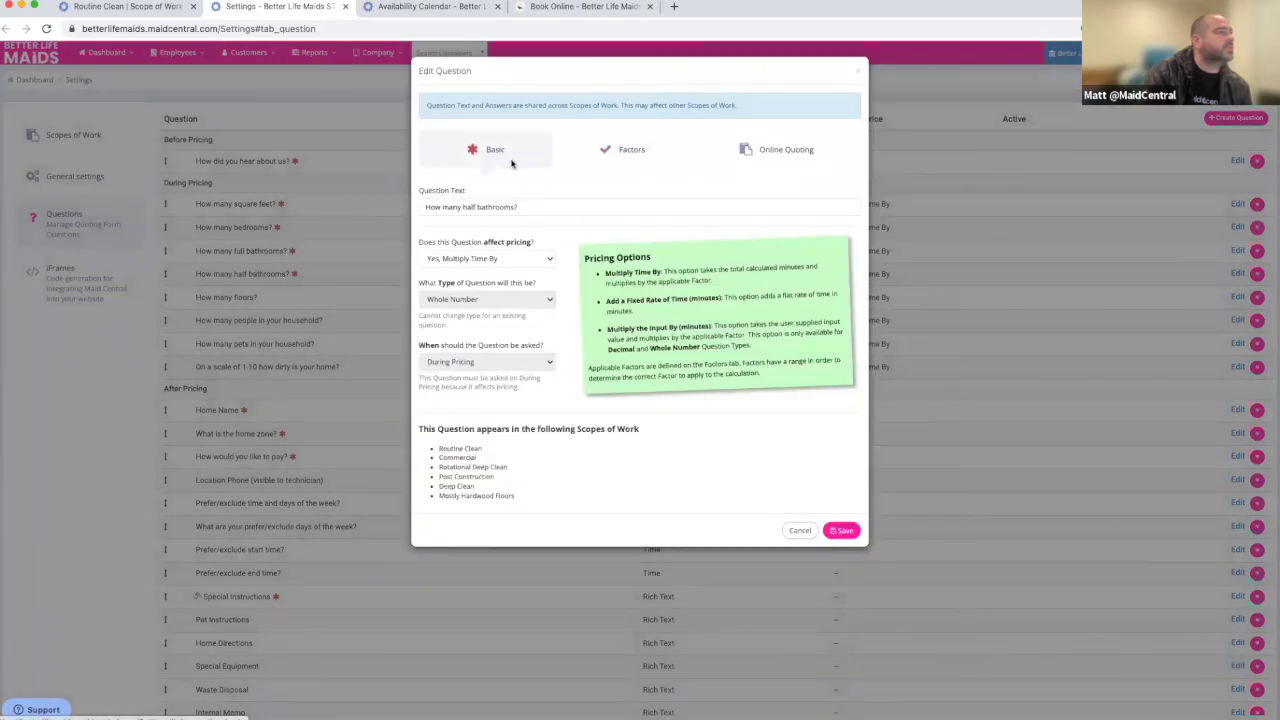
{"action": "left_click", "coordinate": [857, 74]}
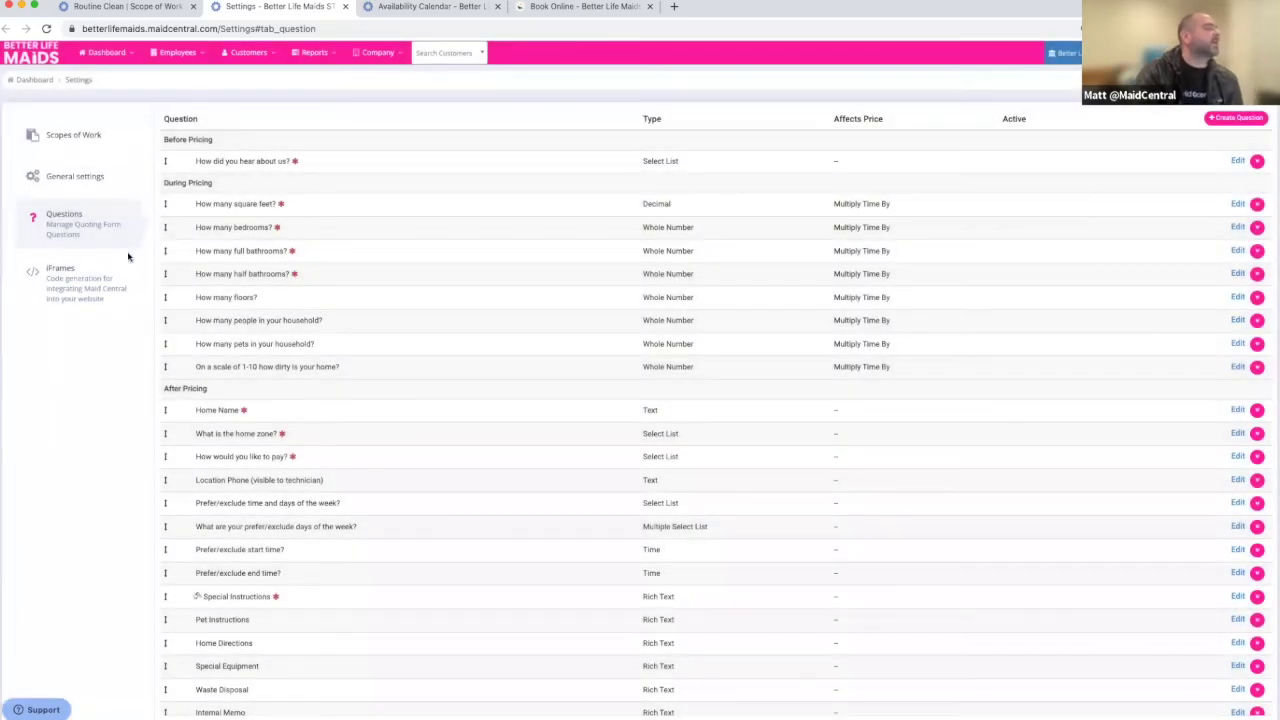
Step: In the Routine Clean questions, highlight "How many people in your household?", view its override factors and close them
{"action": "left_click", "coordinate": [146, 12]}
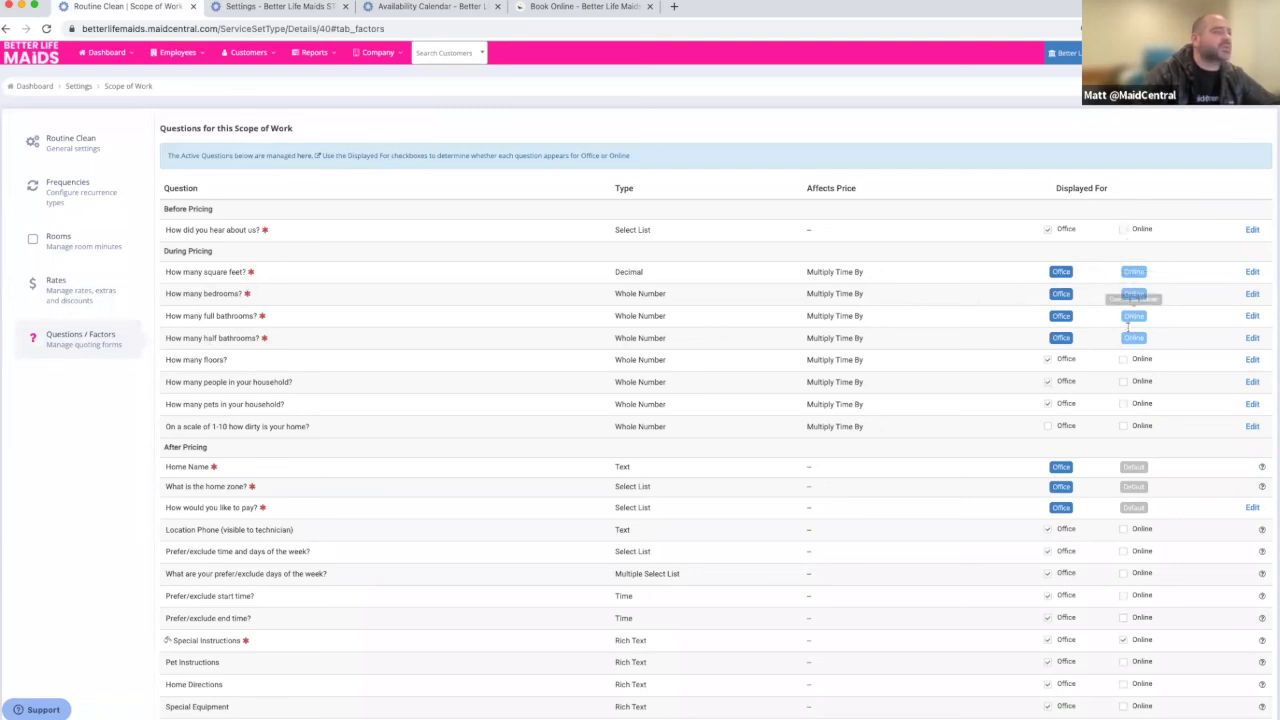
{"action": "scroll", "coordinate": [1103, 437], "scroll_direction": "down", "scroll_amount": 1}
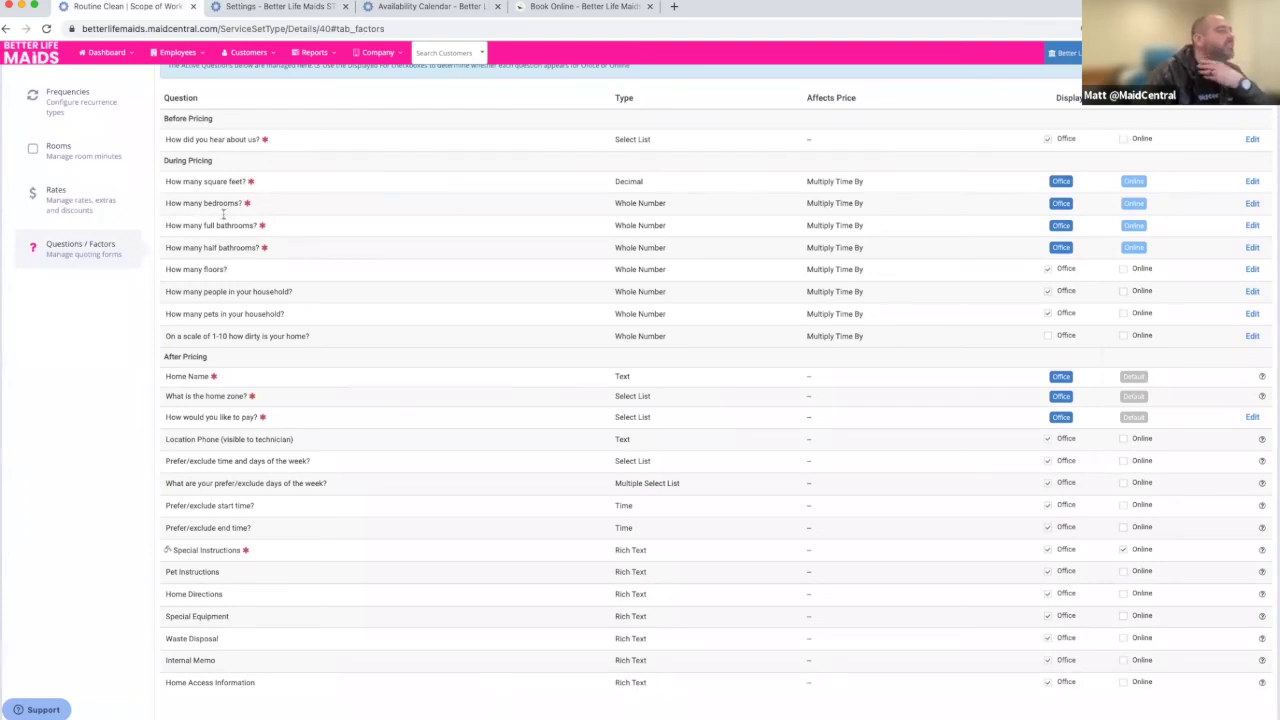
{"action": "left_click_drag", "start_coordinate": [184, 290], "coordinate": [310, 305]}
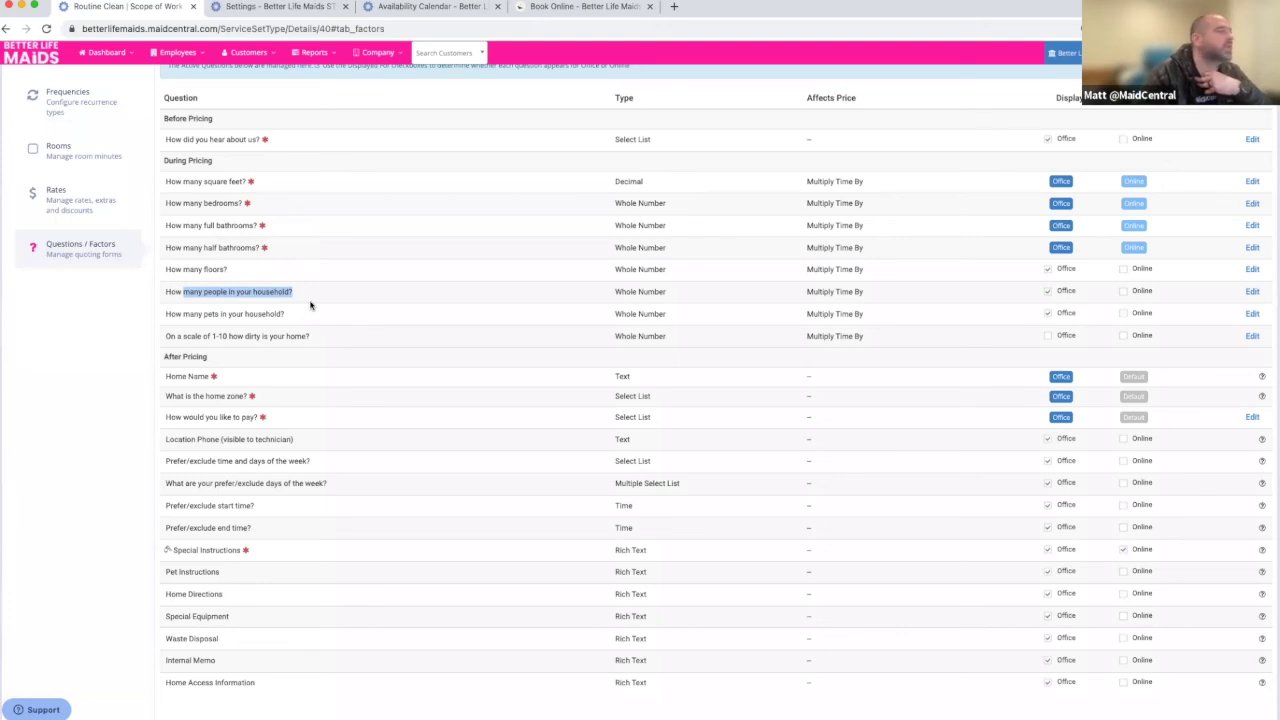
{"action": "left_click", "coordinate": [1252, 292]}
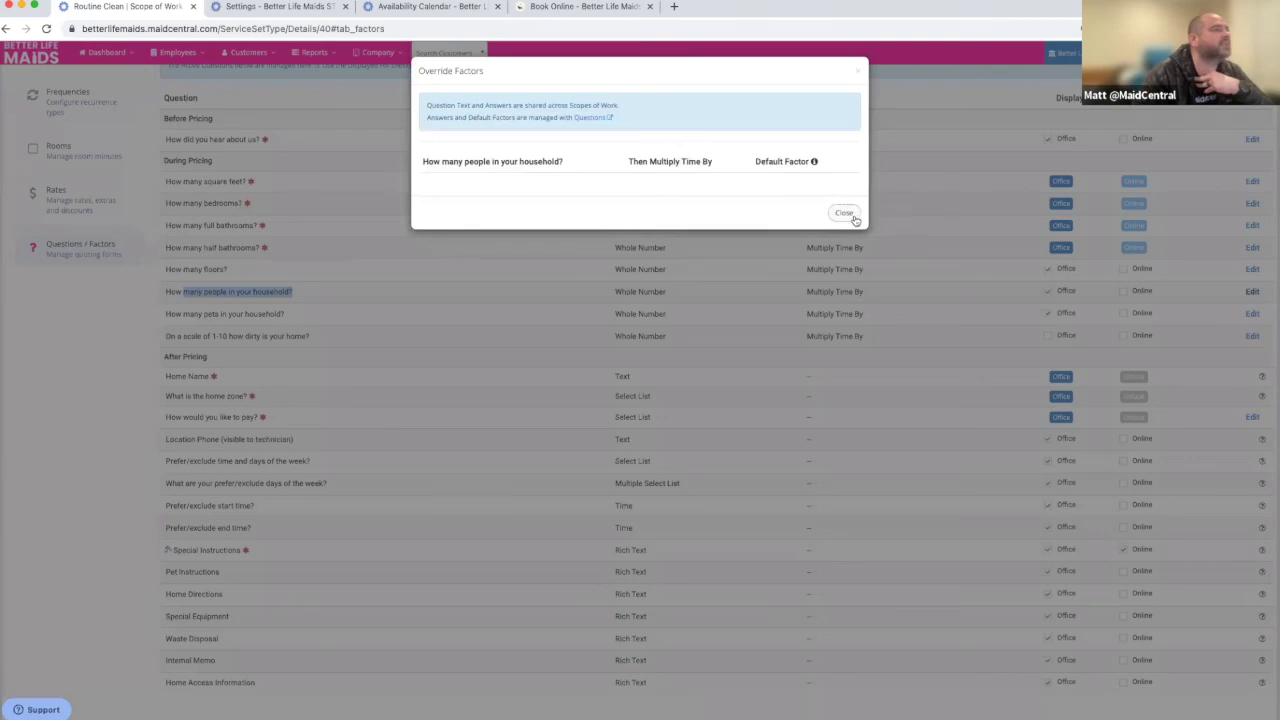
{"action": "left_click", "coordinate": [846, 215]}
Step: View the override factors for "On a scale of 1-10 how dirty is your home?", check the company-wide Questions list, and close the factors
{"action": "left_click", "coordinate": [1252, 336]}
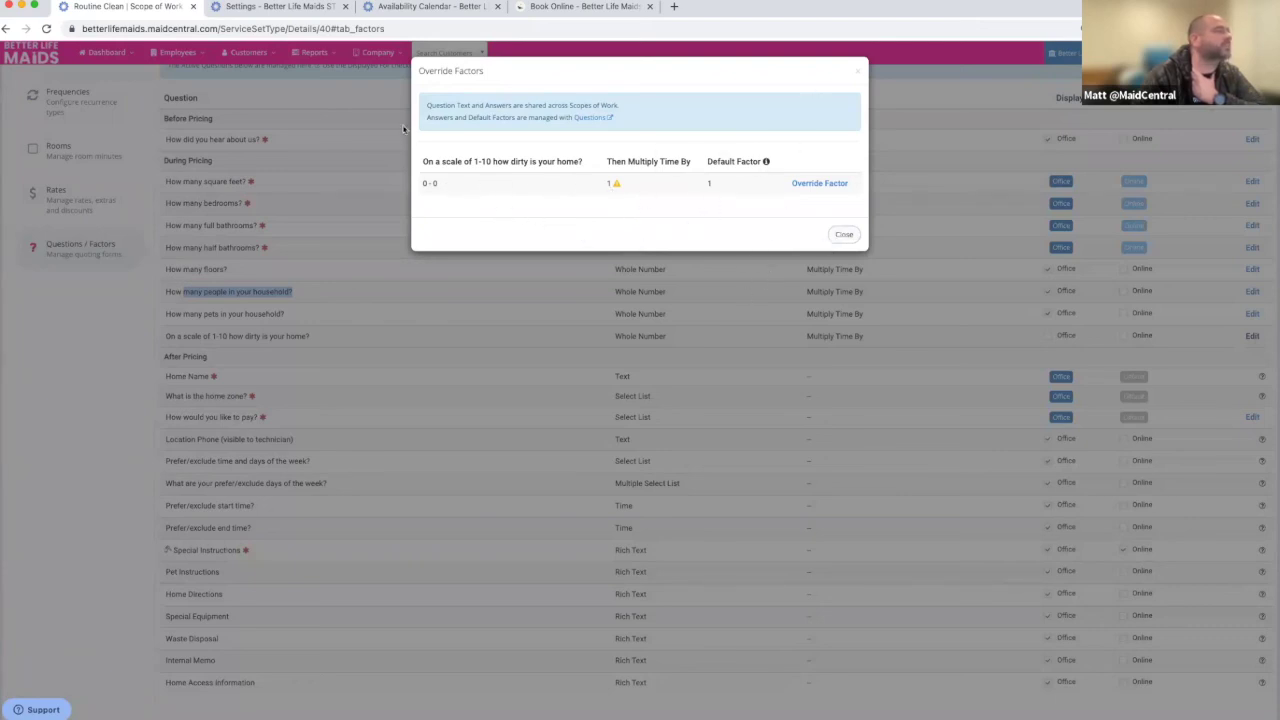
{"action": "left_click", "coordinate": [269, 7]}
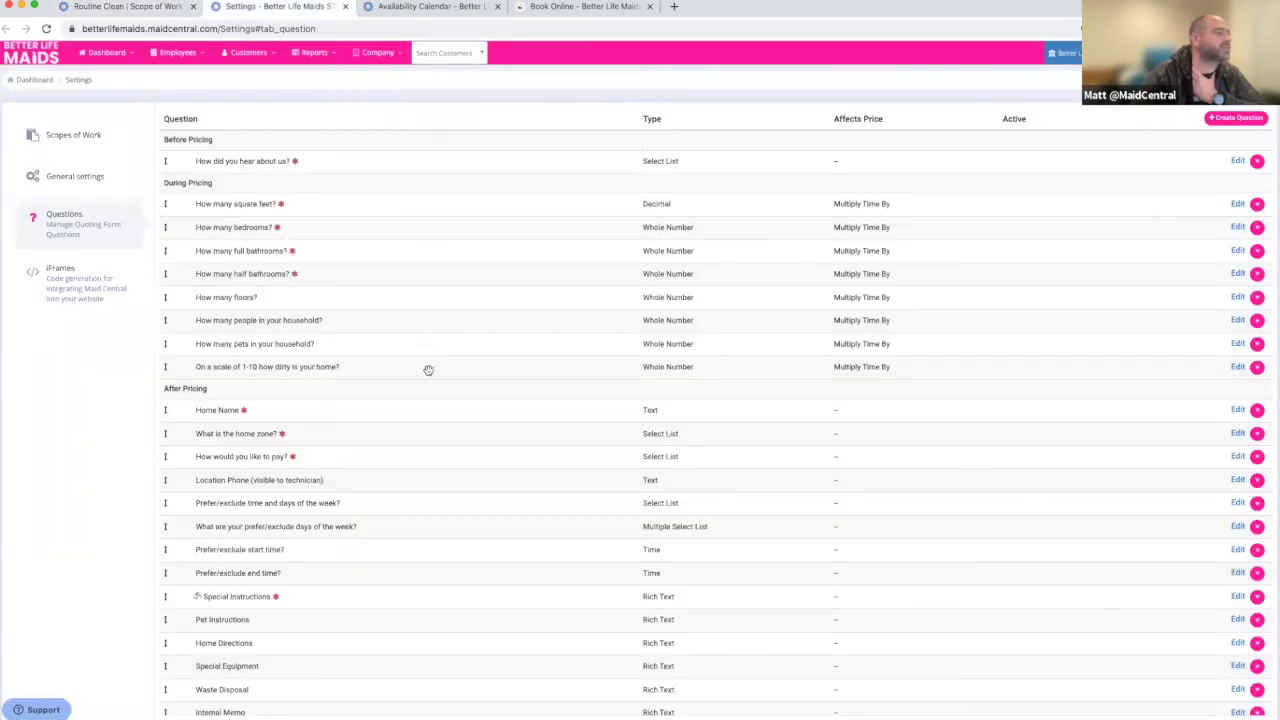
{"action": "left_click", "coordinate": [134, 8]}
{"action": "left_click", "coordinate": [857, 71]}
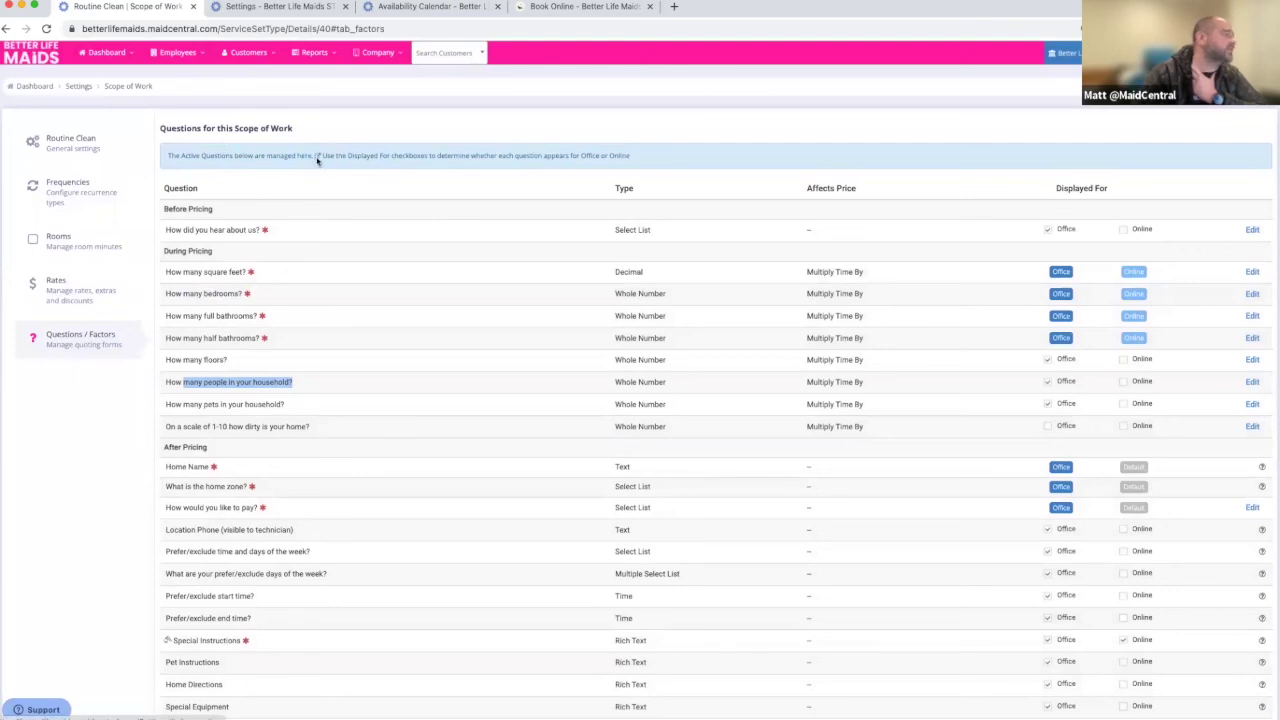
{"action": "scroll", "coordinate": [453, 228], "scroll_direction": "down", "scroll_amount": 3}
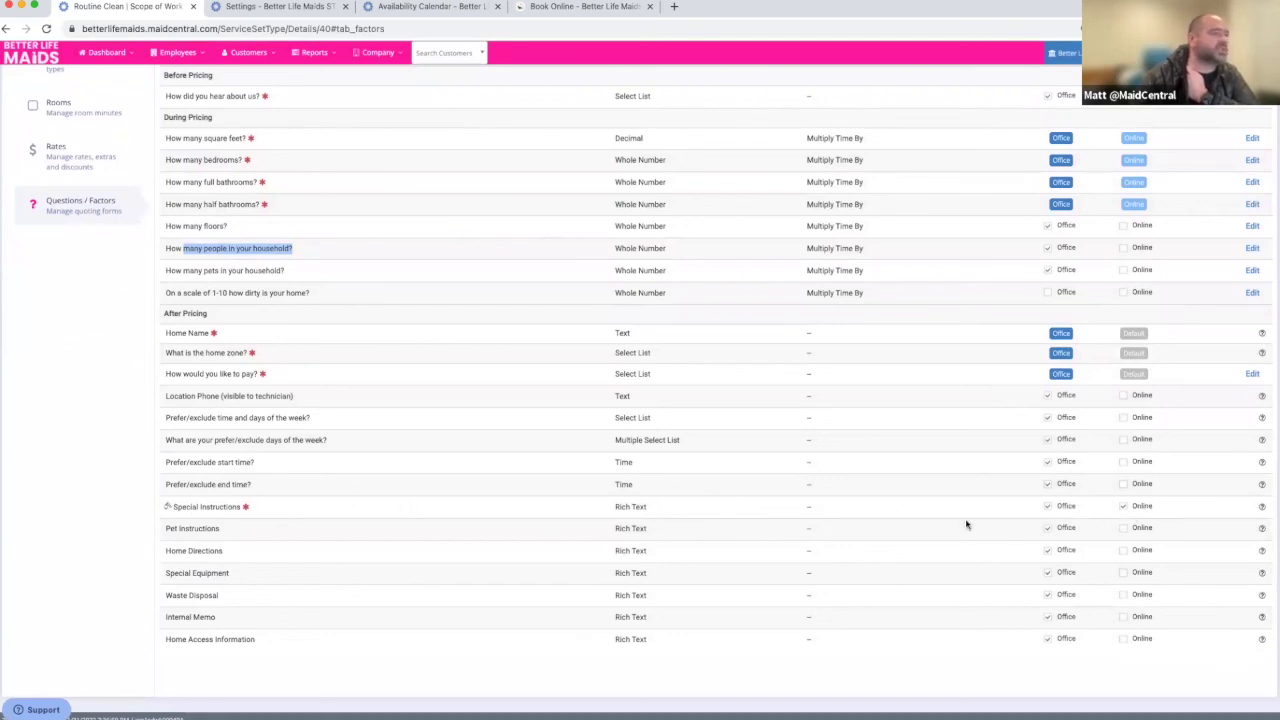
Step: In the company-wide Questions list, review the basic and online quoting settings of the Special Equipment question and close it without changes
{"action": "left_click", "coordinate": [274, 8]}
{"action": "scroll", "coordinate": [560, 385], "scroll_direction": "down", "scroll_amount": 2}
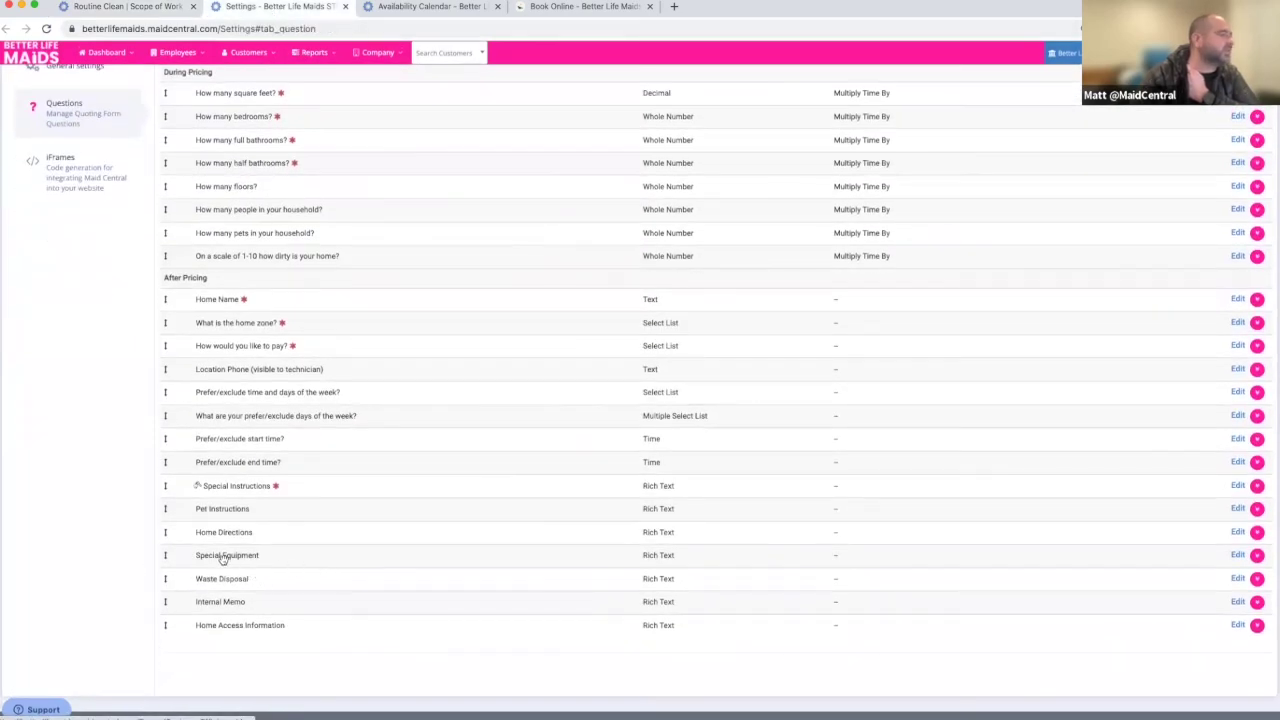
{"action": "left_click", "coordinate": [1238, 556]}
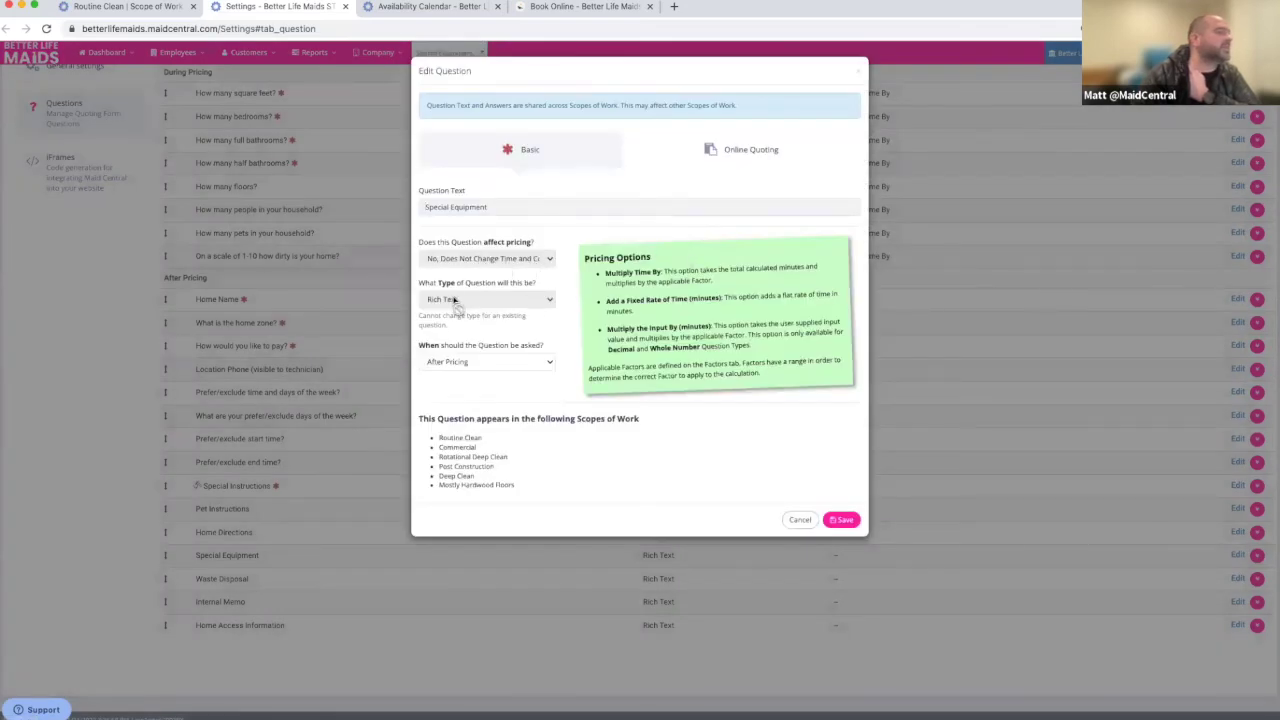
{"action": "left_click", "coordinate": [741, 160]}
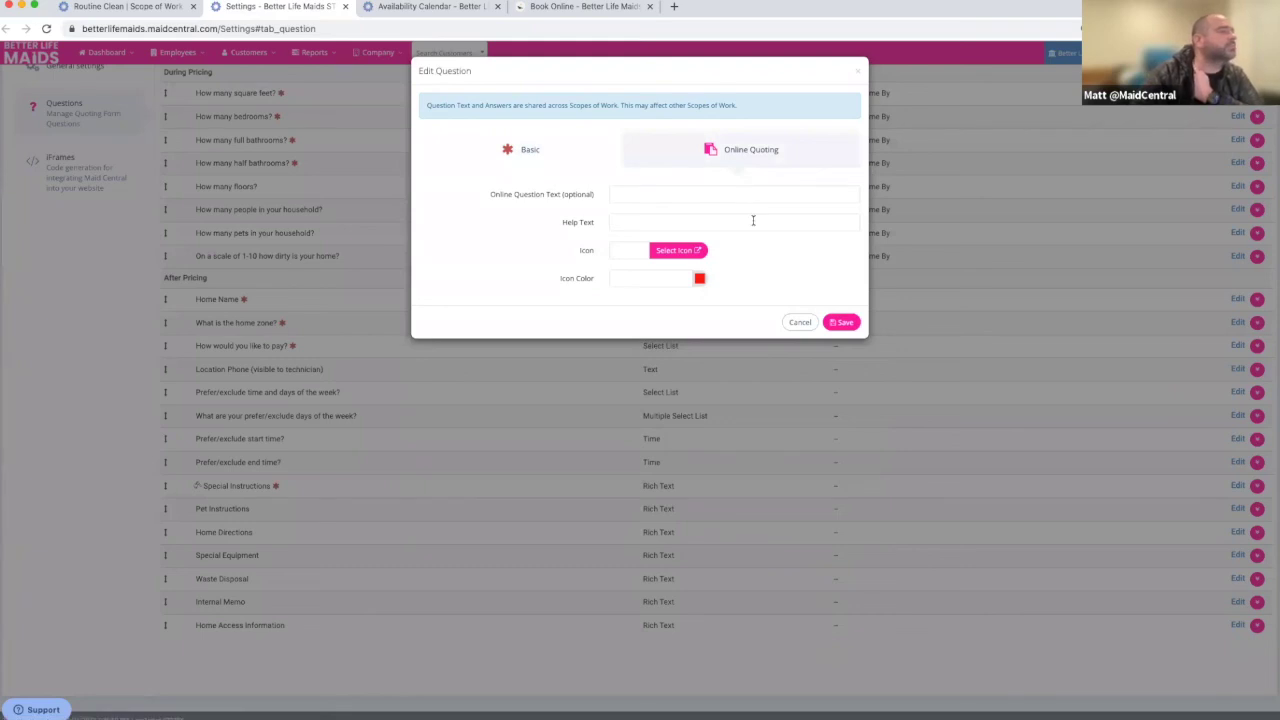
{"action": "left_click", "coordinate": [857, 72]}
Step: Examine the Special Instructions question's online quoting help text and available icons, and cancel without saving
{"action": "left_click", "coordinate": [1238, 487]}
{"action": "left_click", "coordinate": [760, 150]}
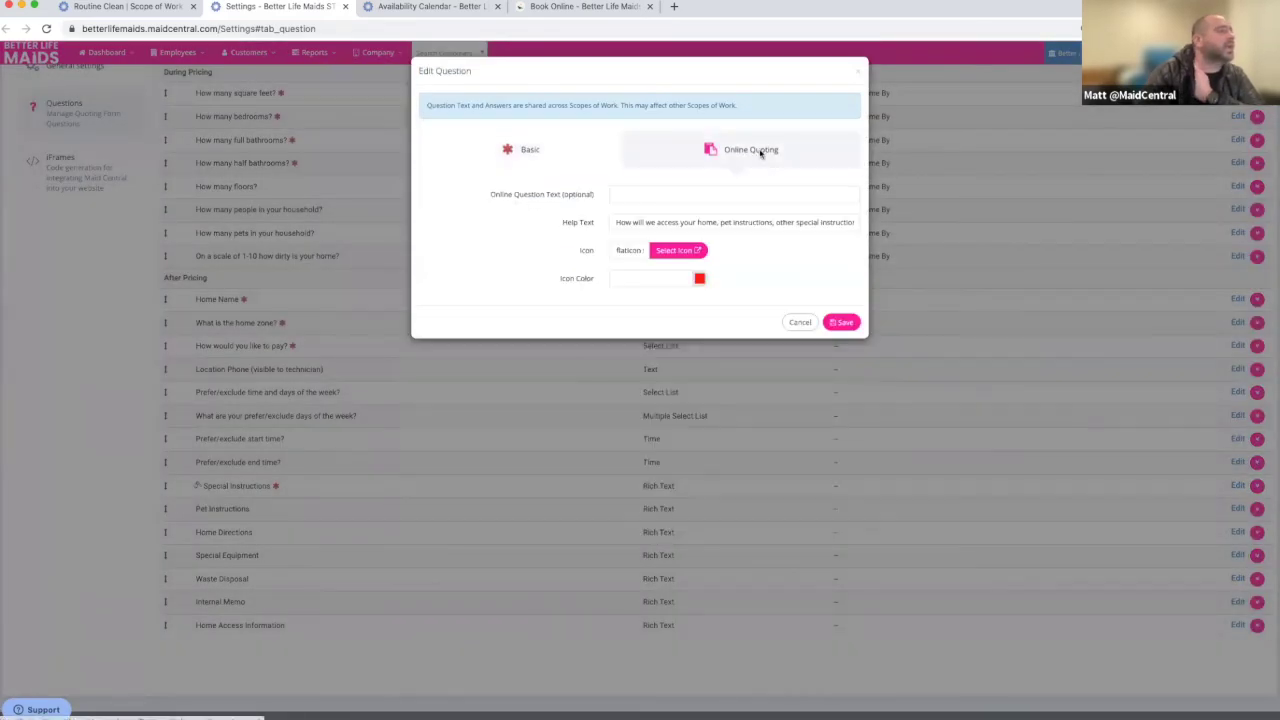
{"action": "left_click", "coordinate": [686, 222]}
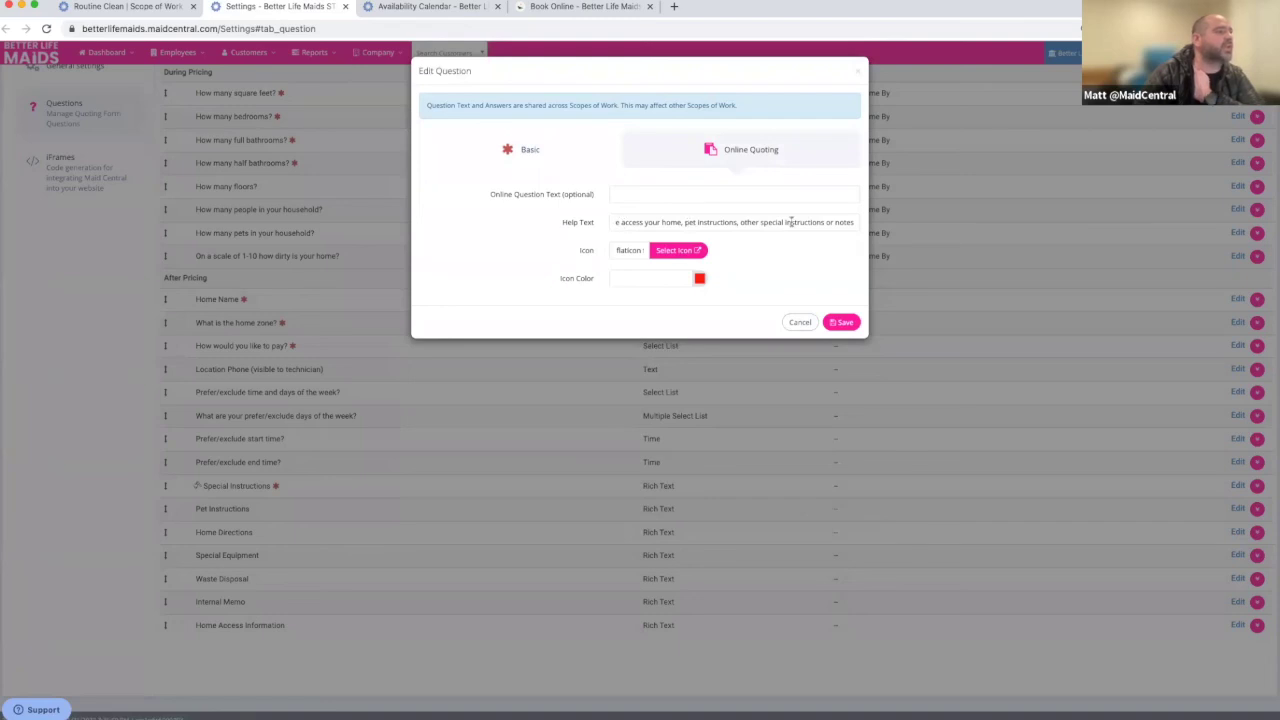
{"action": "left_click", "coordinate": [692, 252]}
{"action": "scroll", "coordinate": [766, 300], "scroll_direction": "down", "scroll_amount": 3}
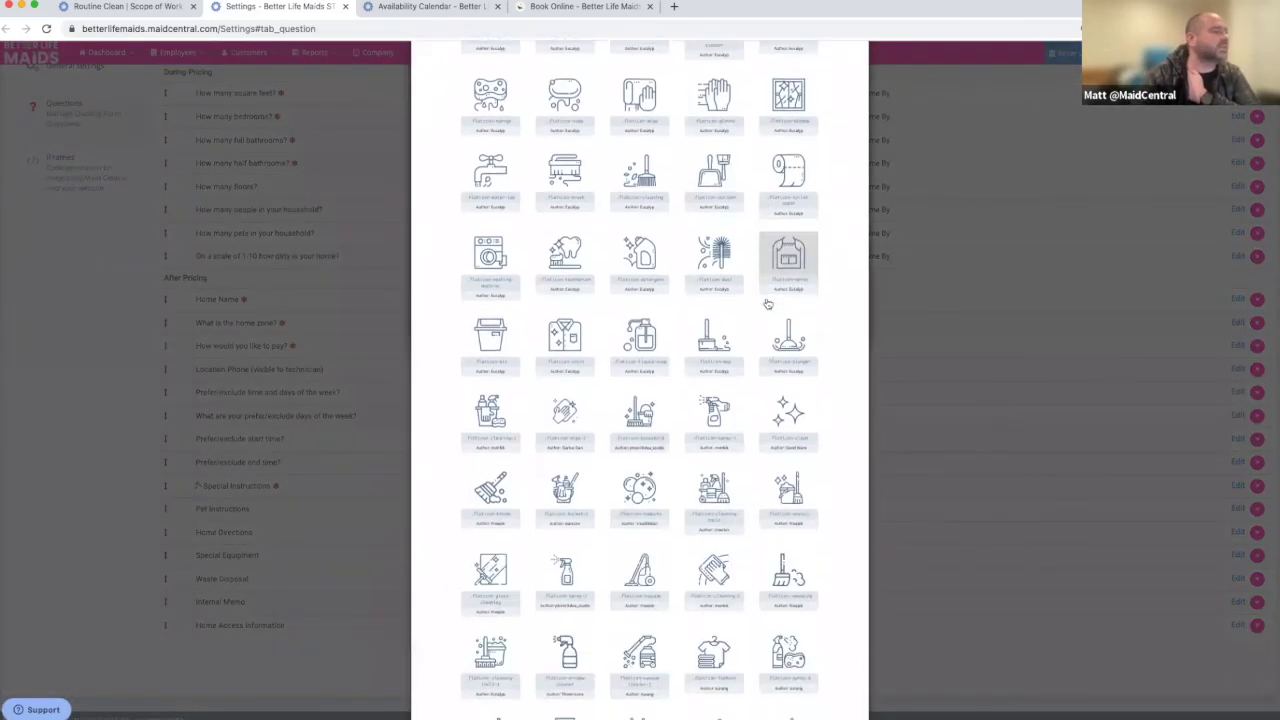
{"action": "scroll", "coordinate": [878, 197], "scroll_direction": "up", "scroll_amount": 3}
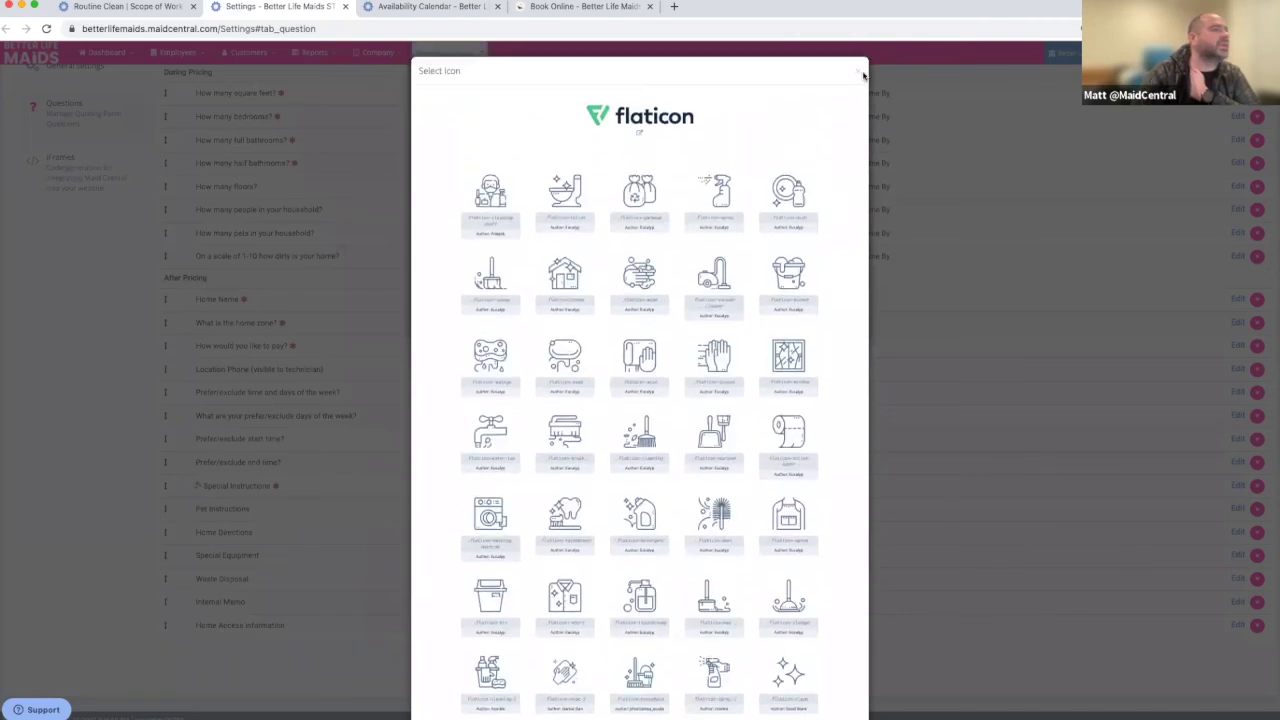
{"action": "left_click", "coordinate": [858, 76]}
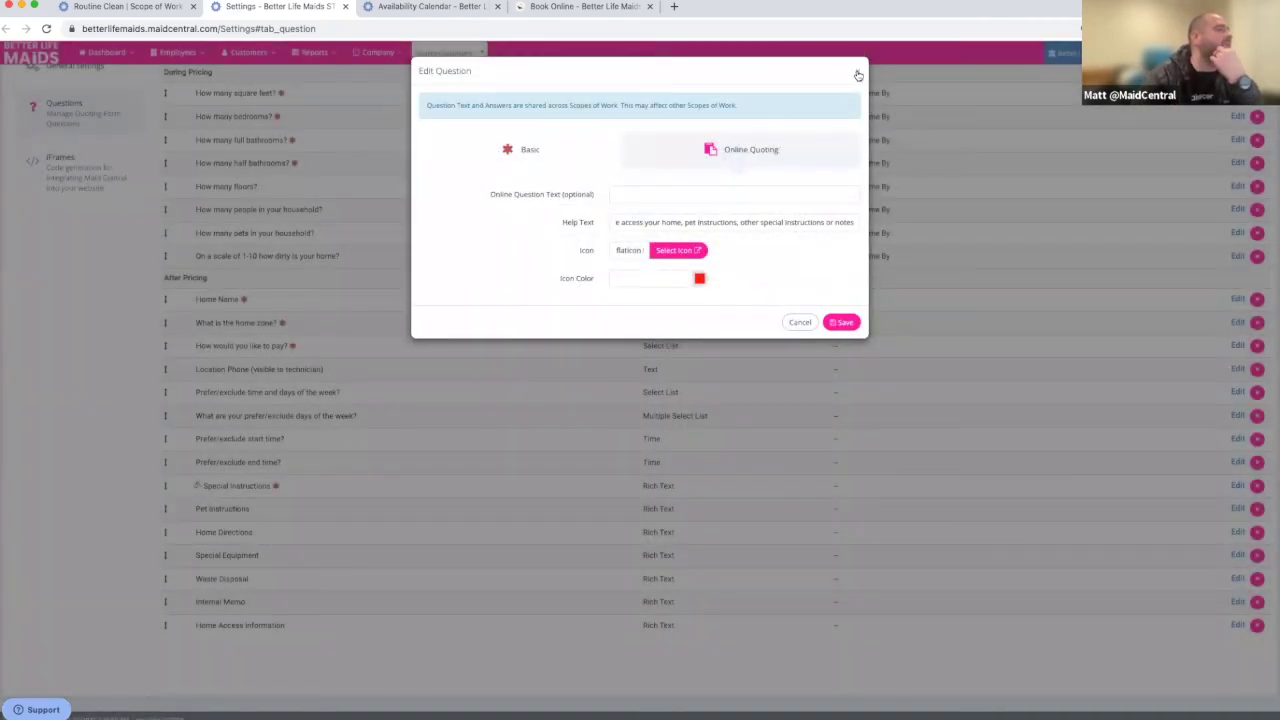
{"action": "left_click", "coordinate": [800, 322]}
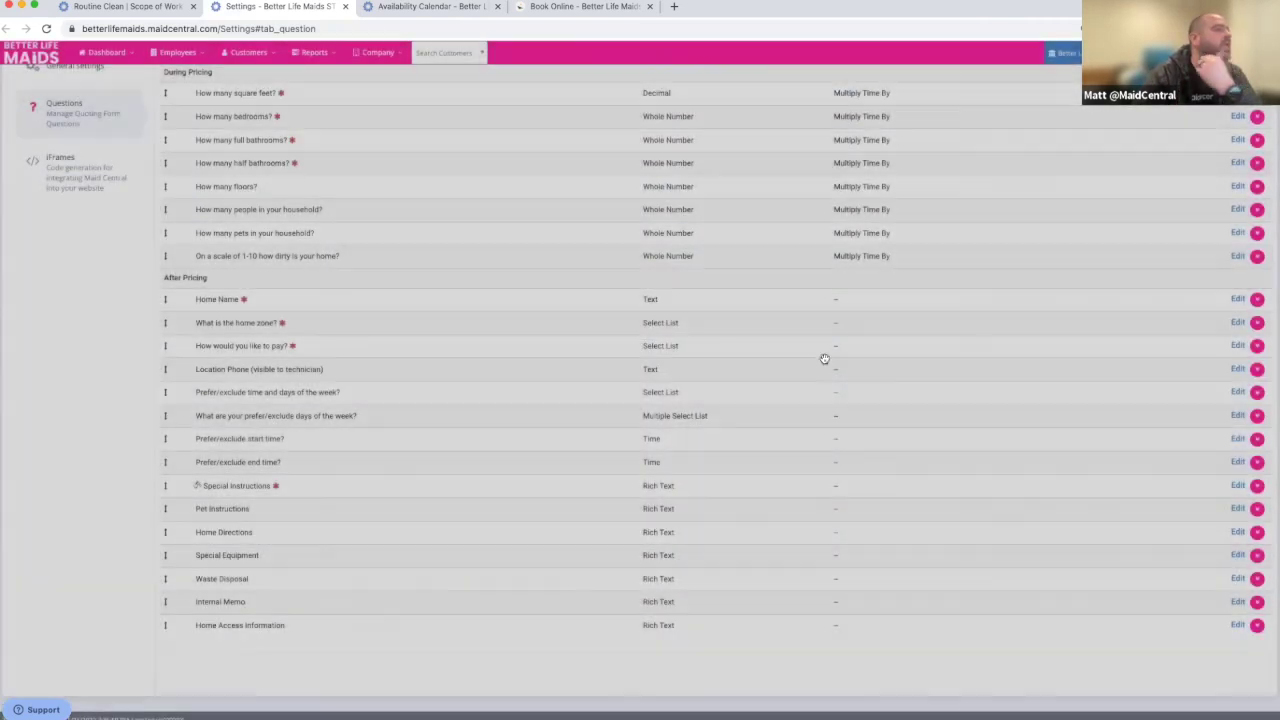
Step: Return to the Routine Clean scope's questions and start a new lead quote
{"action": "left_click", "coordinate": [112, 7]}
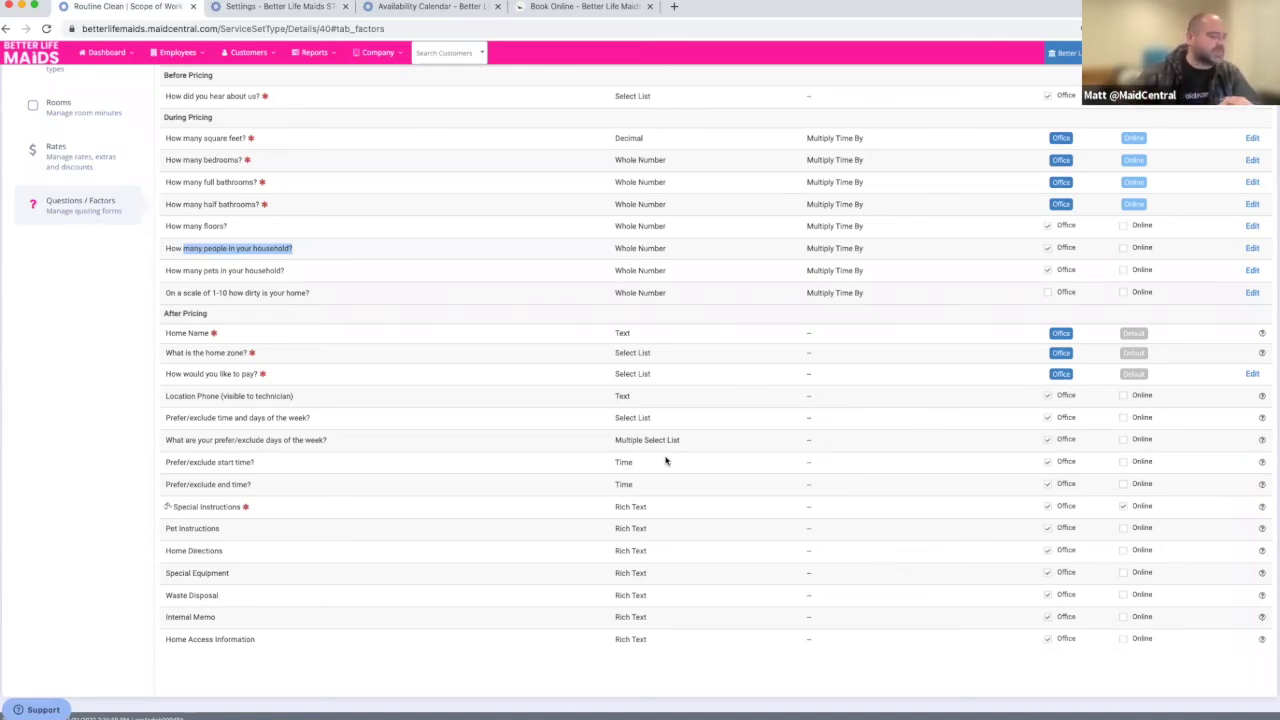
{"action": "scroll", "coordinate": [688, 423], "scroll_direction": "up", "scroll_amount": 3}
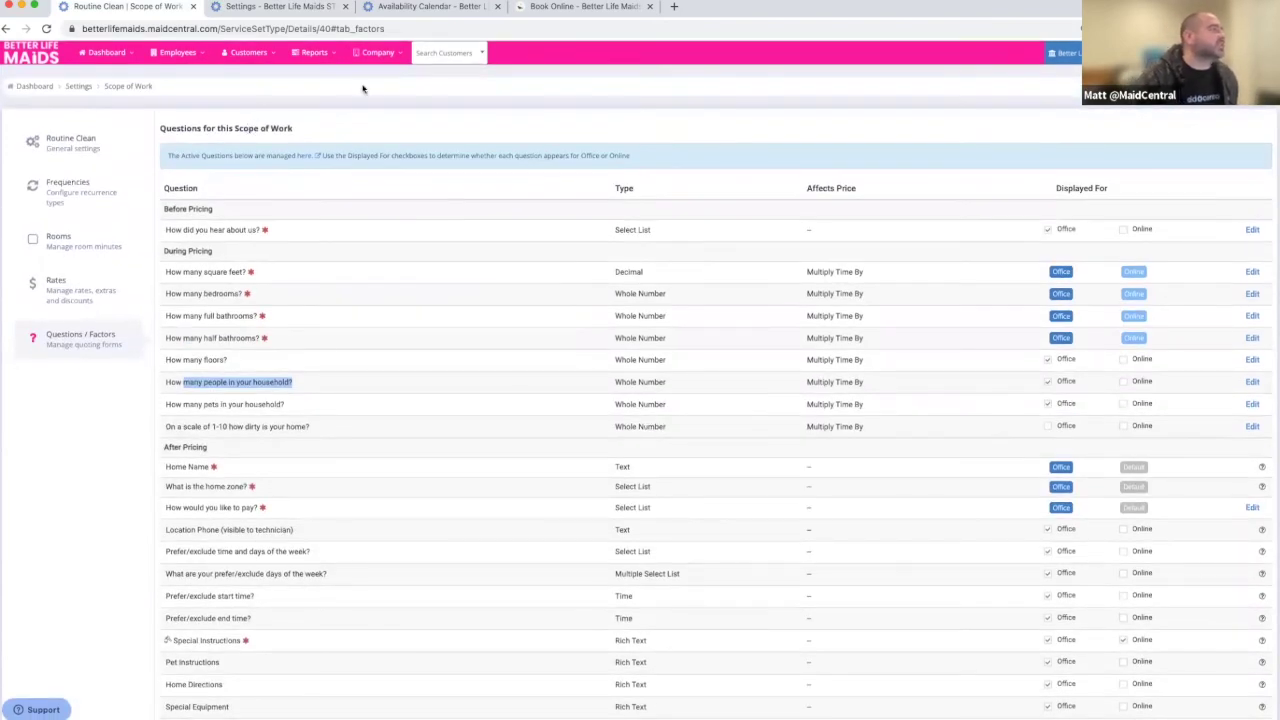
{"action": "left_click", "coordinate": [322, 54]}
{"action": "left_click", "coordinate": [265, 54]}
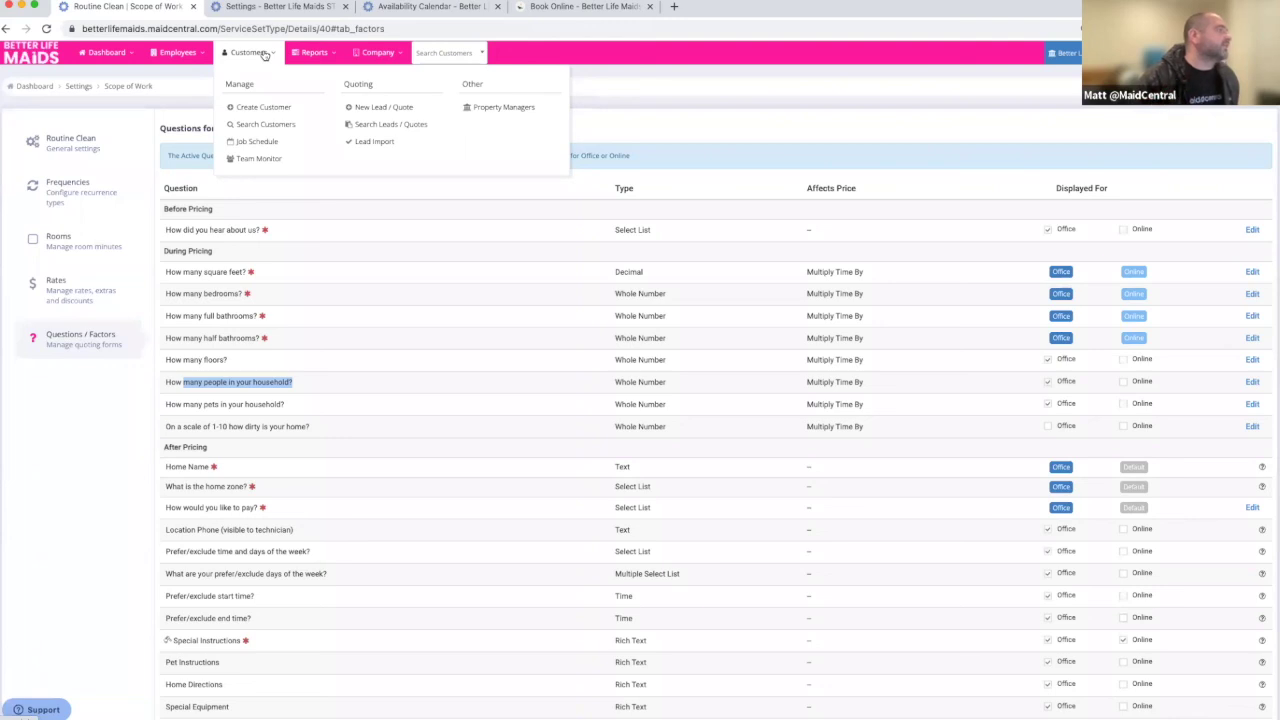
{"action": "left_click", "coordinate": [383, 110]}
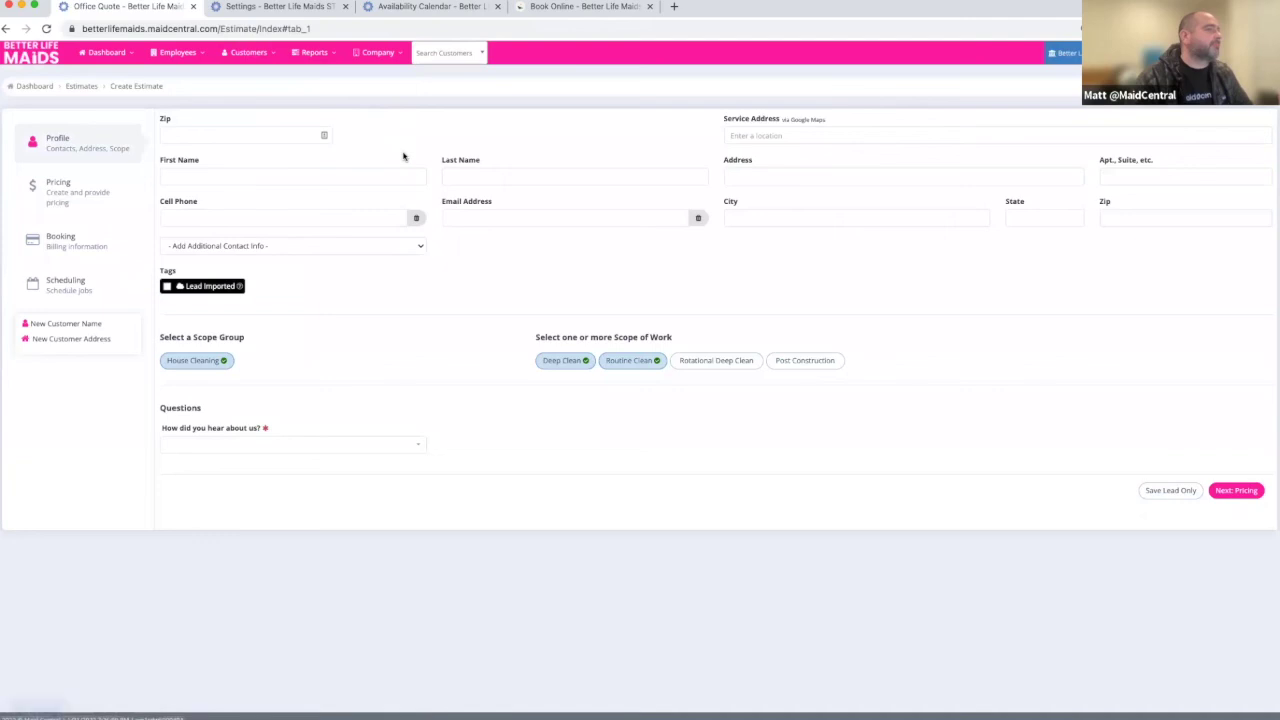
{"action": "left_click", "coordinate": [176, 52]}
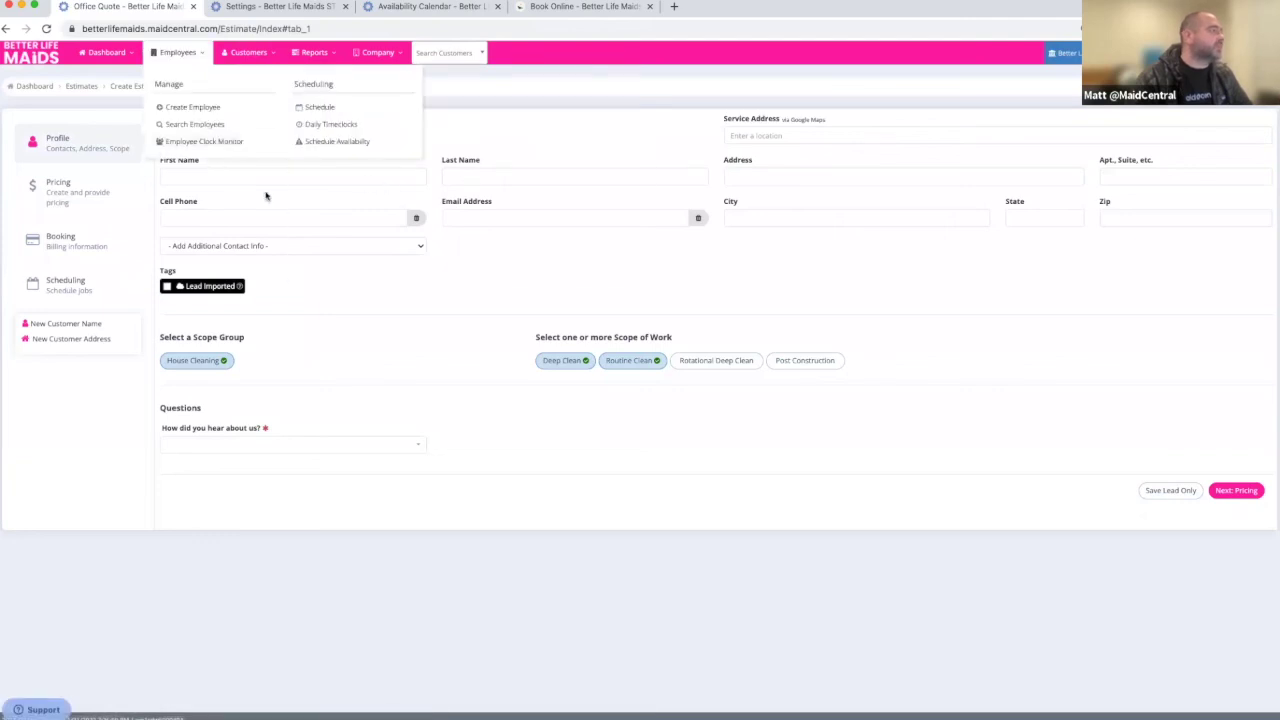
Step: Try a ZIP code outside the service area in the new quote, dismiss the alert and clear the ZIP
{"action": "left_click", "coordinate": [214, 135]}
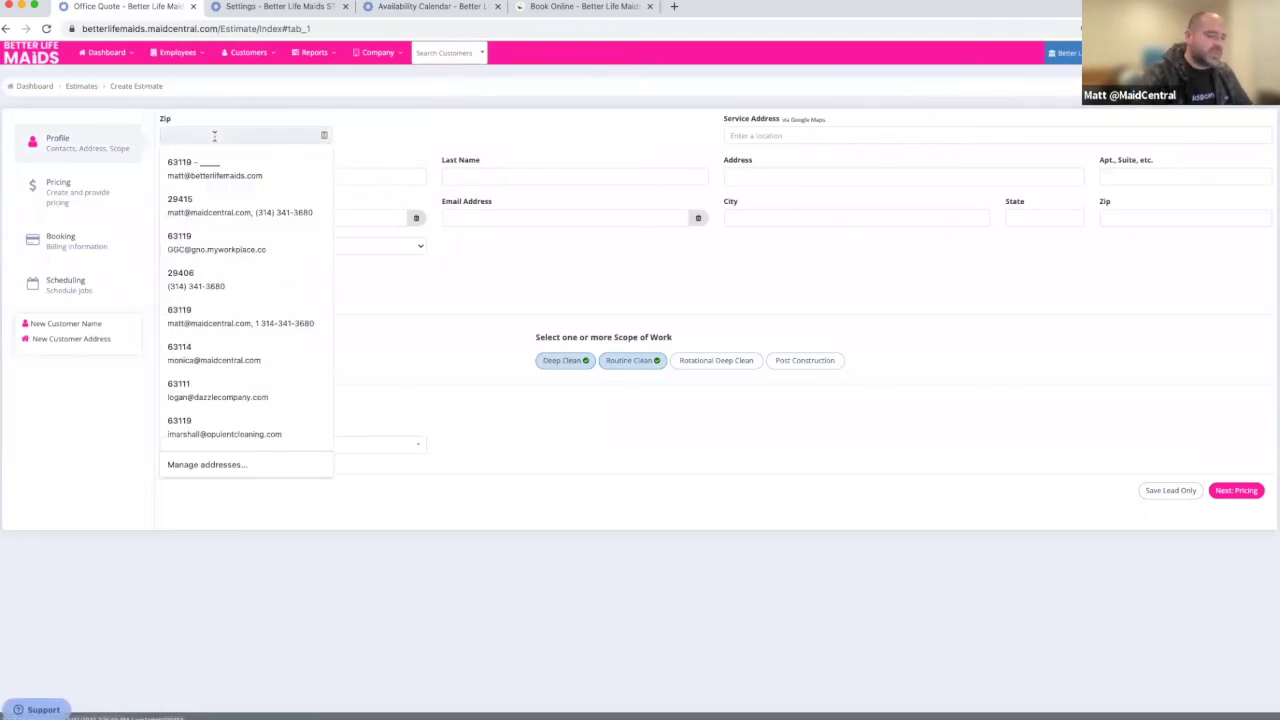
{"action": "type", "text": "59988"}
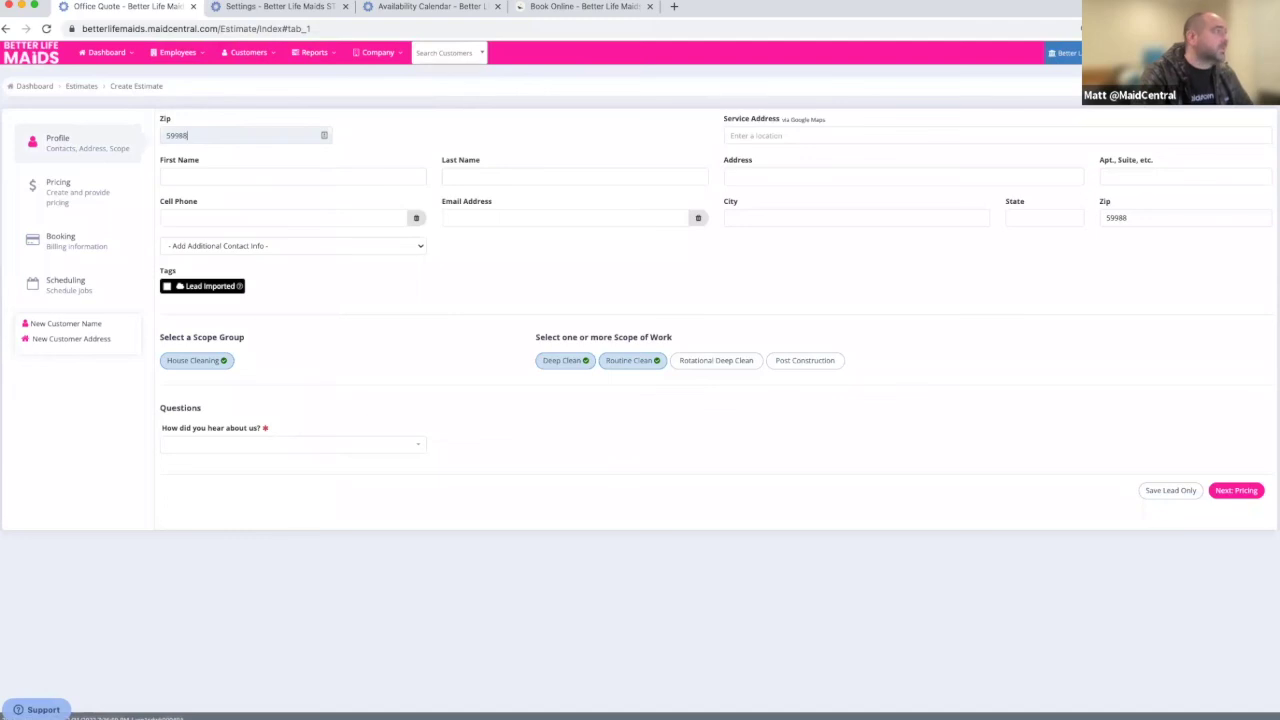
{"action": "left_click", "coordinate": [427, 349]}
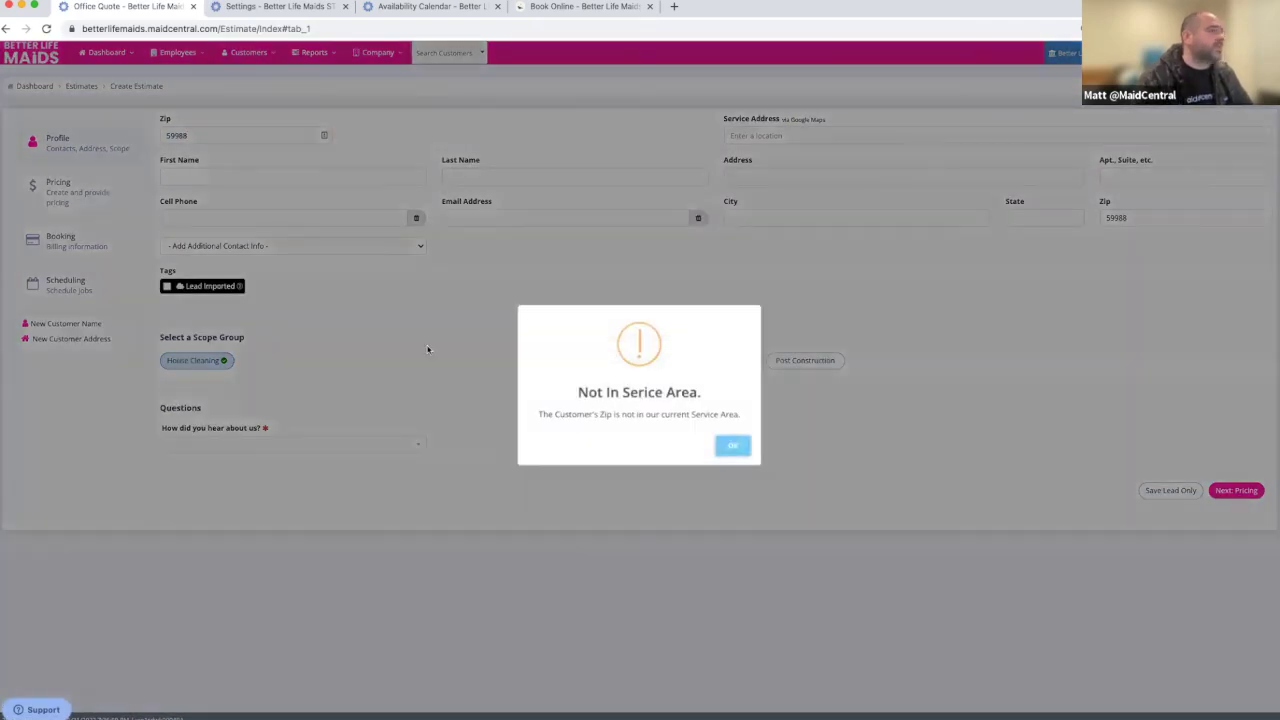
{"action": "left_click", "coordinate": [727, 449]}
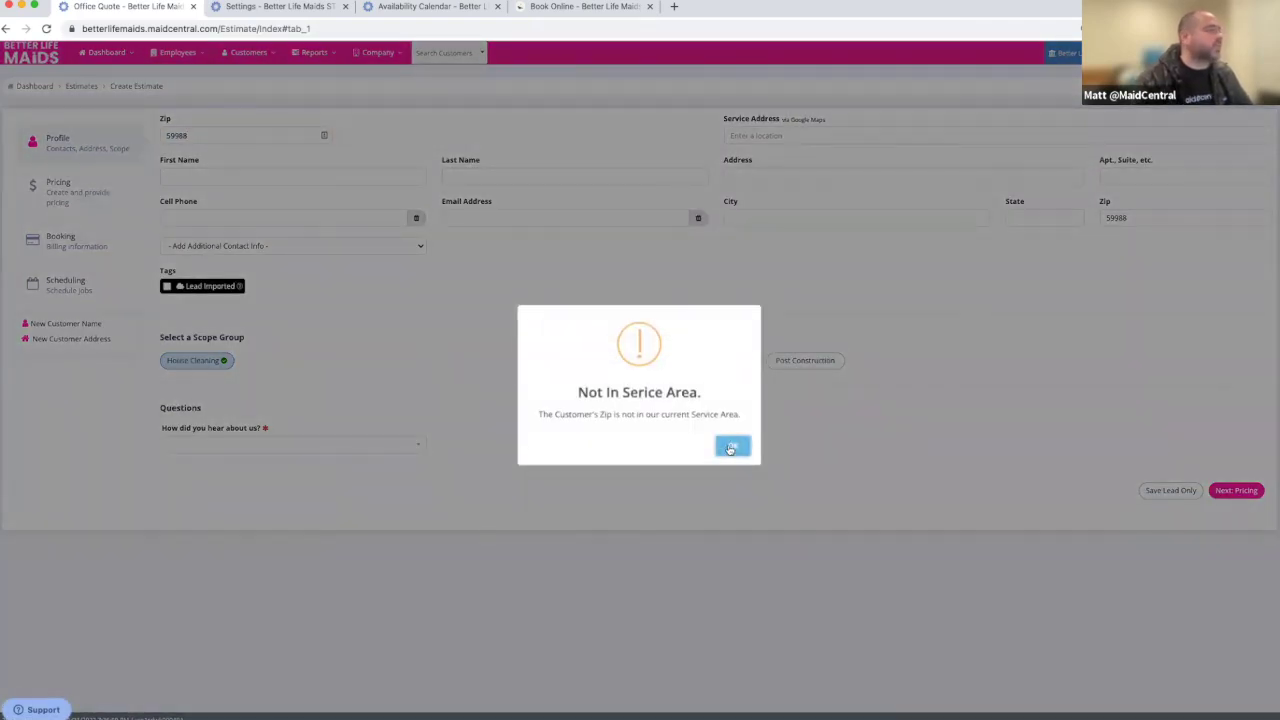
{"action": "key", "text": "BackSpace"}
Step: Enter the customer's cell phone number and choose the matching existing customer and home for the quote
{"action": "left_click", "coordinate": [219, 219]}
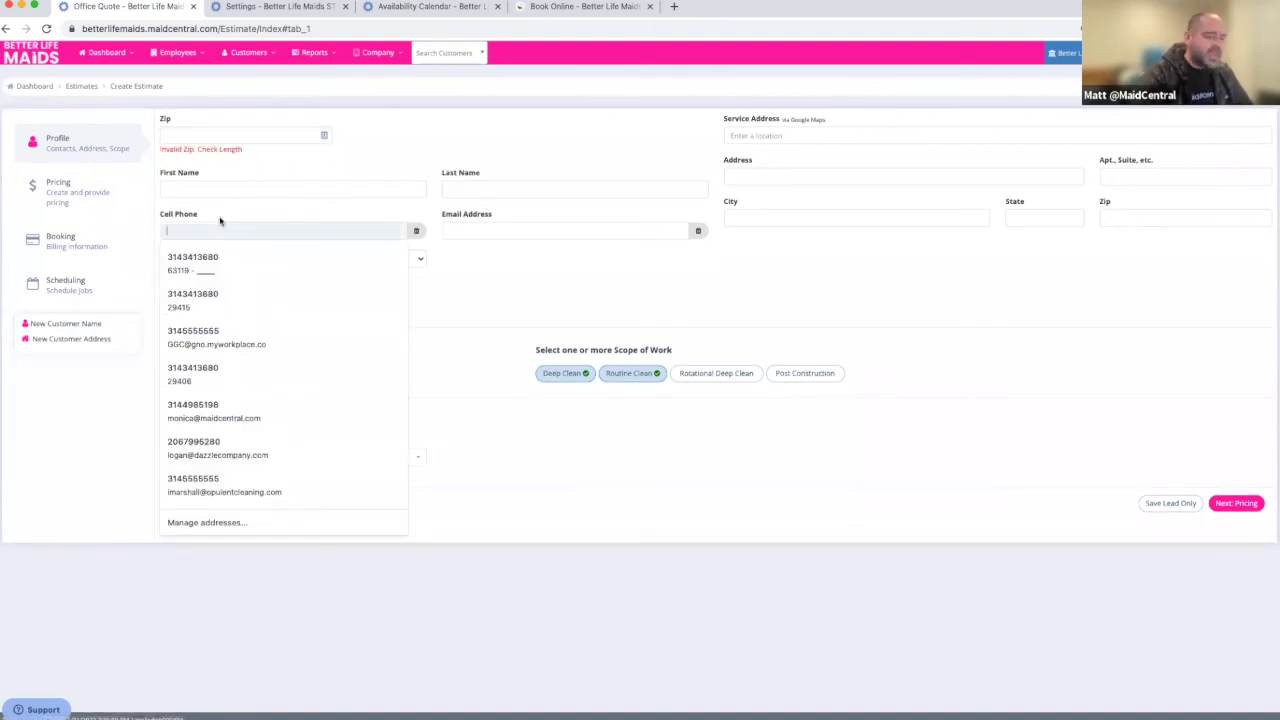
{"action": "type", "text": "314-555-5555"}
{"action": "left_click", "coordinate": [449, 230]}
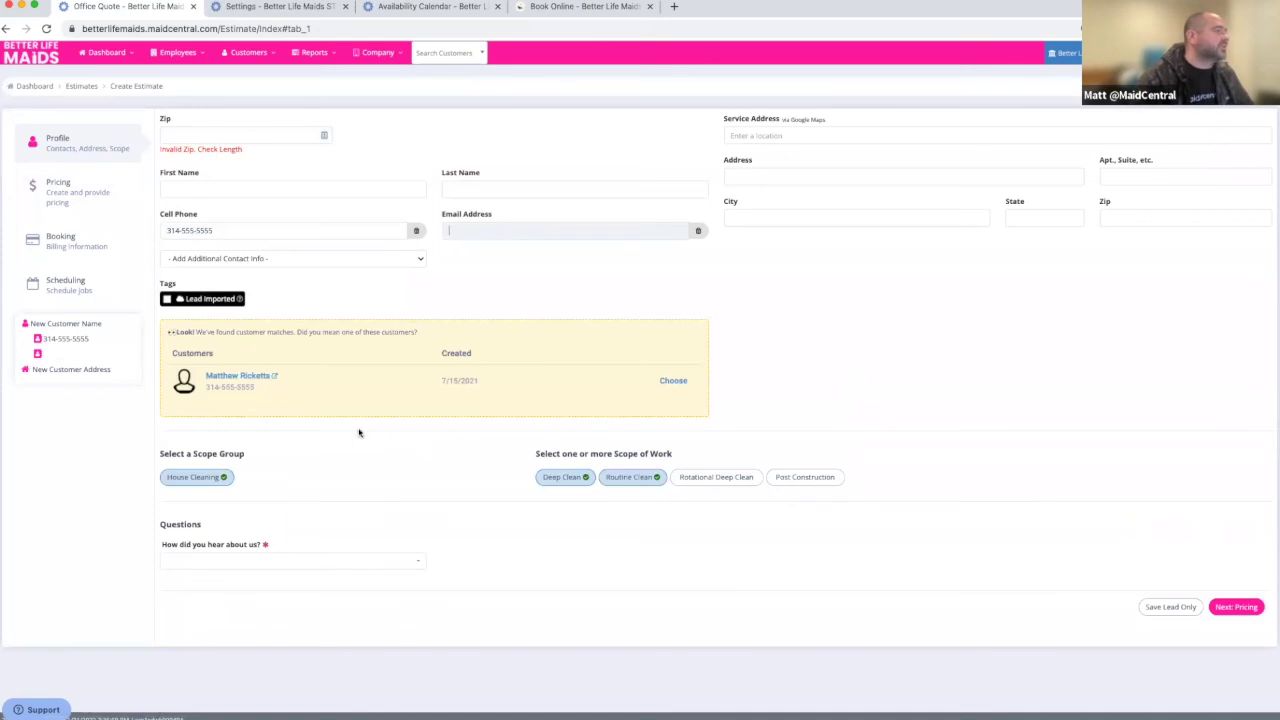
{"action": "left_click", "coordinate": [673, 382]}
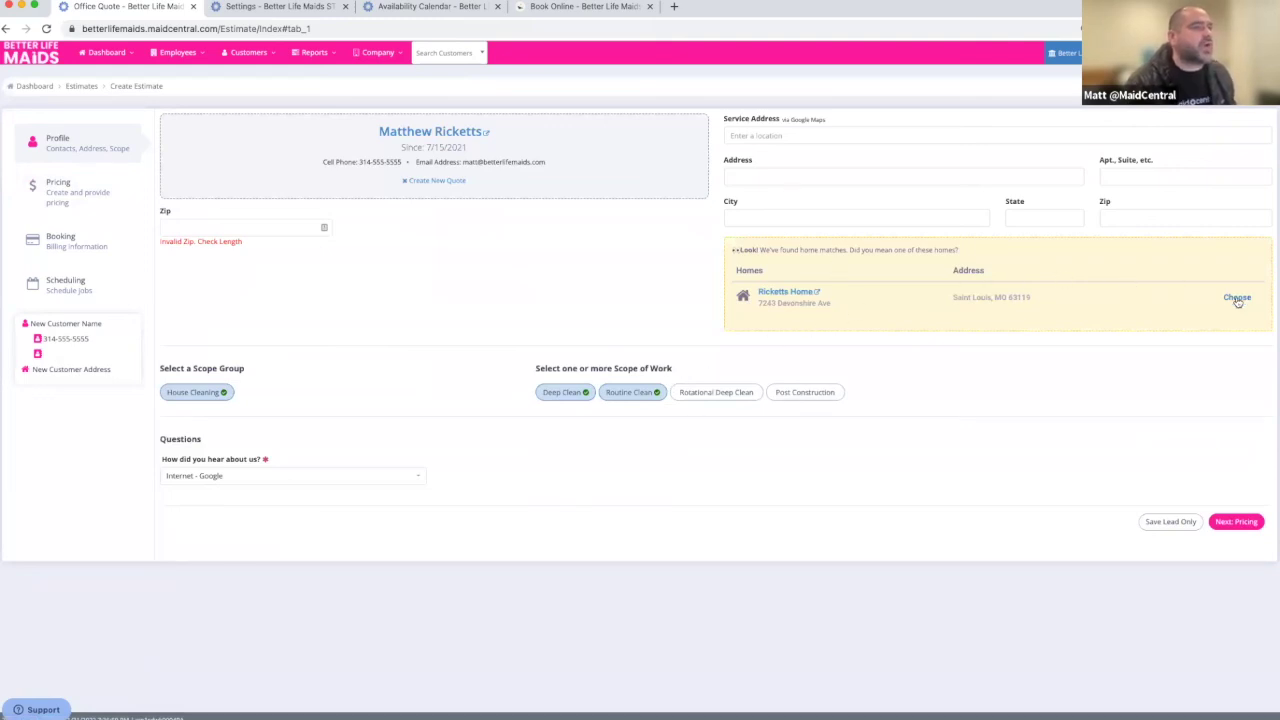
{"action": "left_click", "coordinate": [1236, 298]}
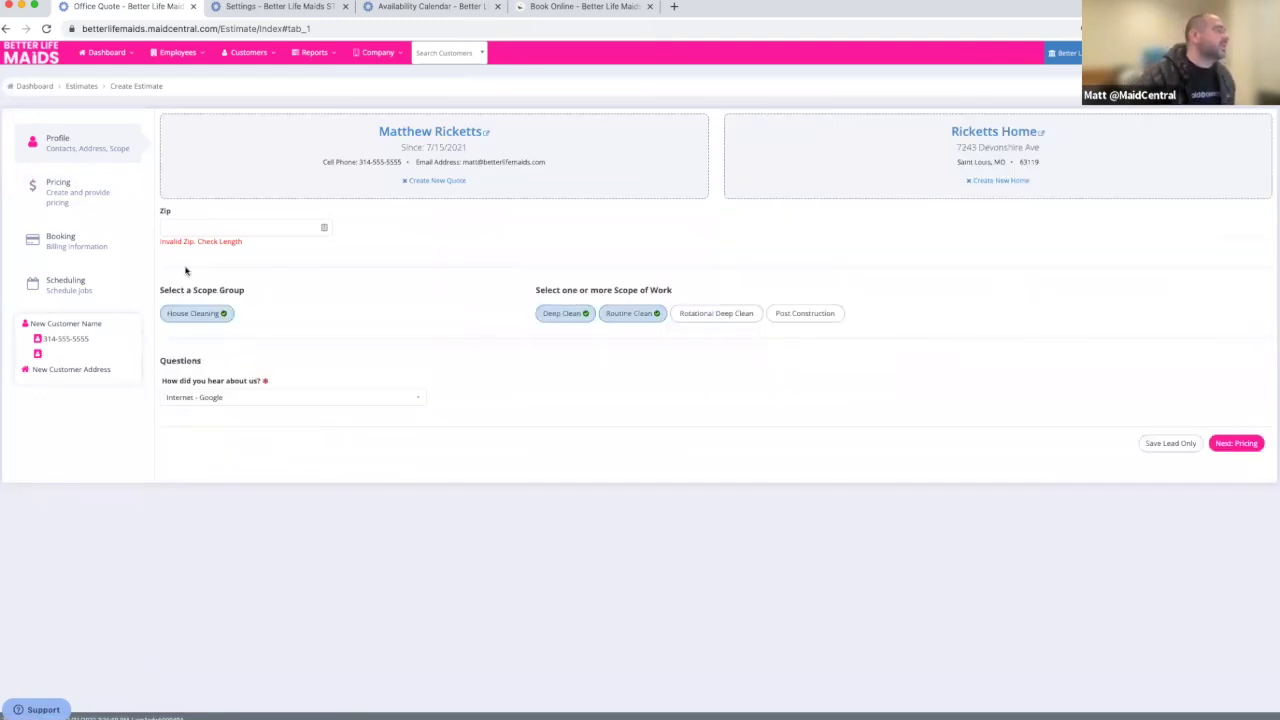
{"action": "left_click", "coordinate": [224, 229]}
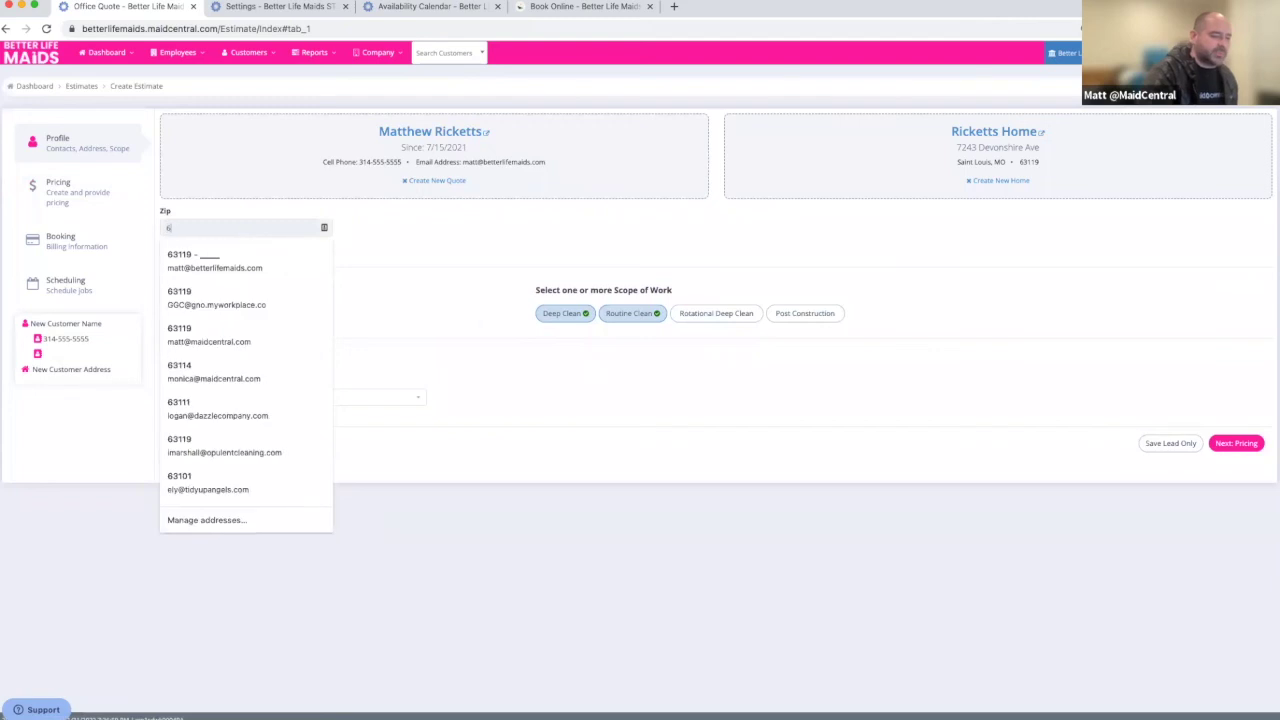
{"action": "type", "text": "633"}
{"action": "key", "text": "BackSpace"}
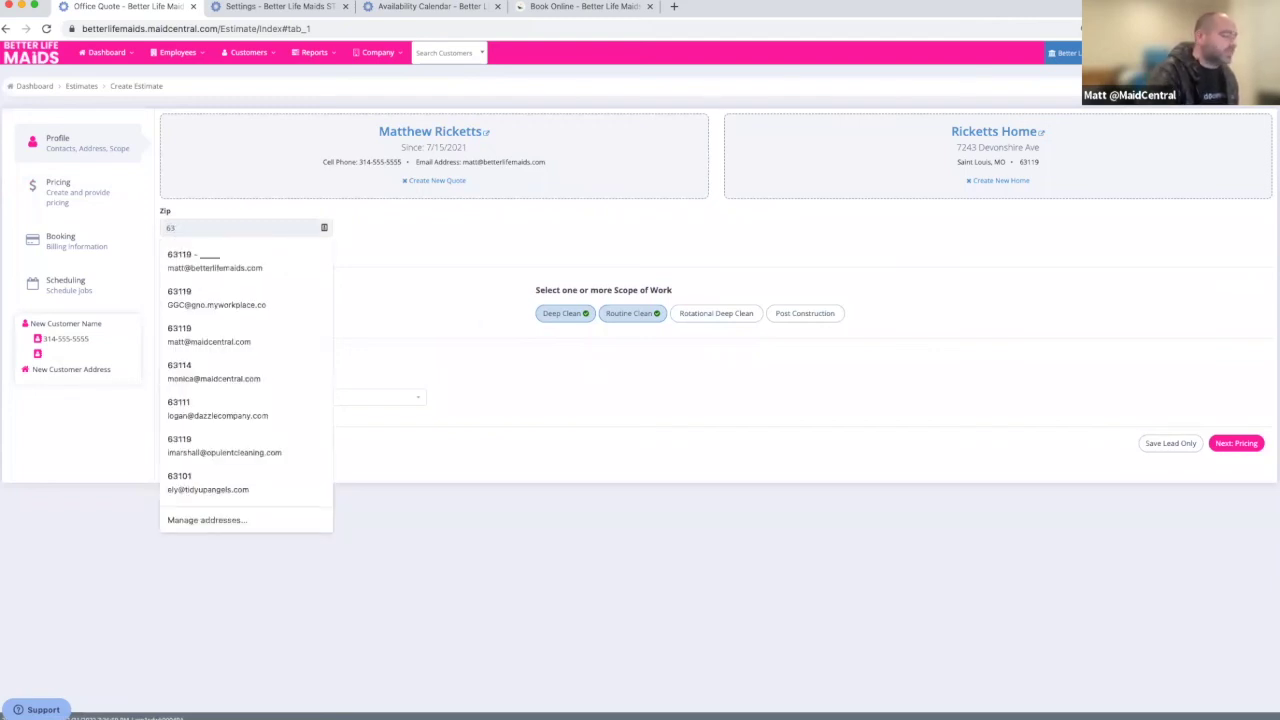
{"action": "key", "text": "BackSpace"}
{"action": "key", "text": "BackSpace"}
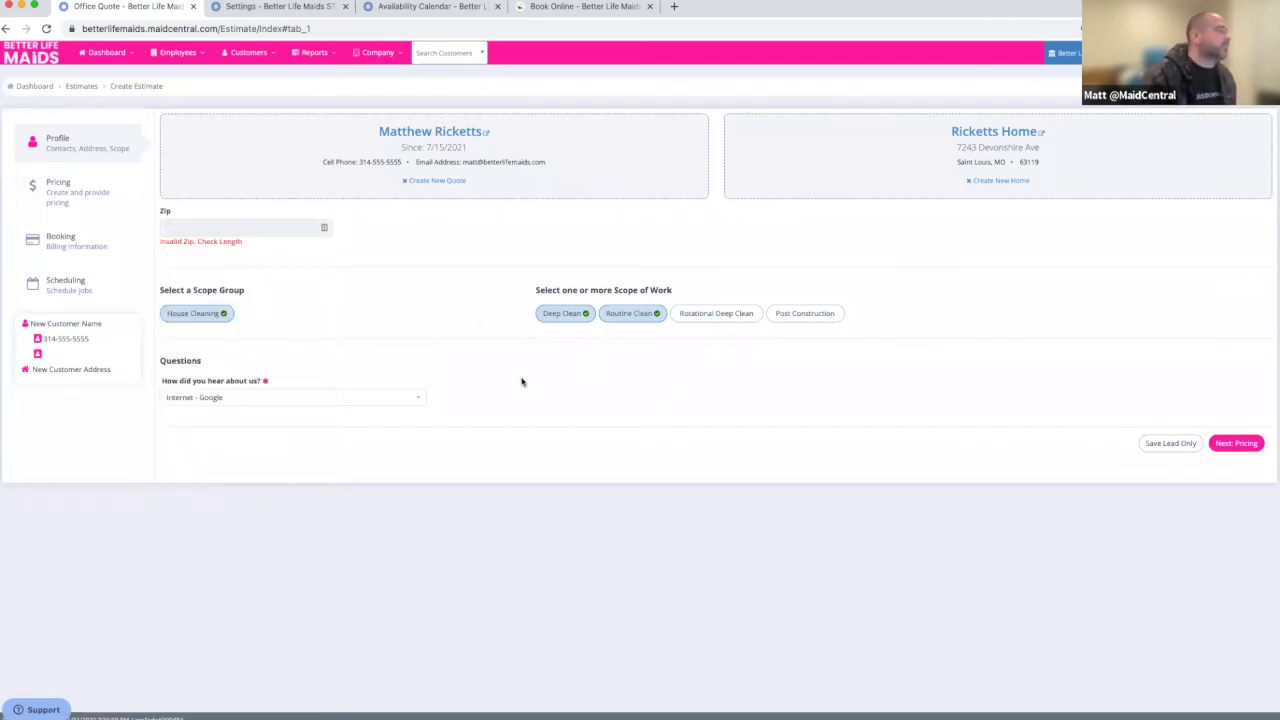
Step: Choose "Internet - Google" as the referral source, enter the customer's ZIP code and proceed to the quote's pricing
{"action": "left_click", "coordinate": [356, 402]}
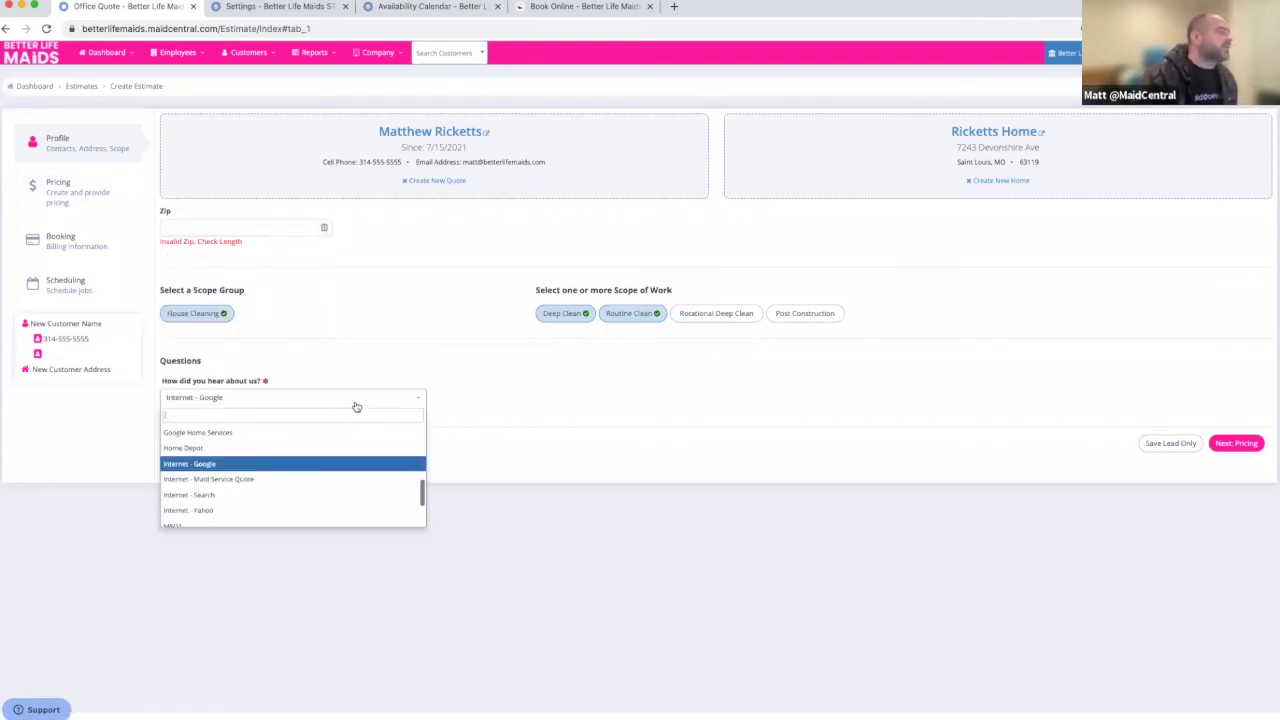
{"action": "left_click", "coordinate": [284, 463]}
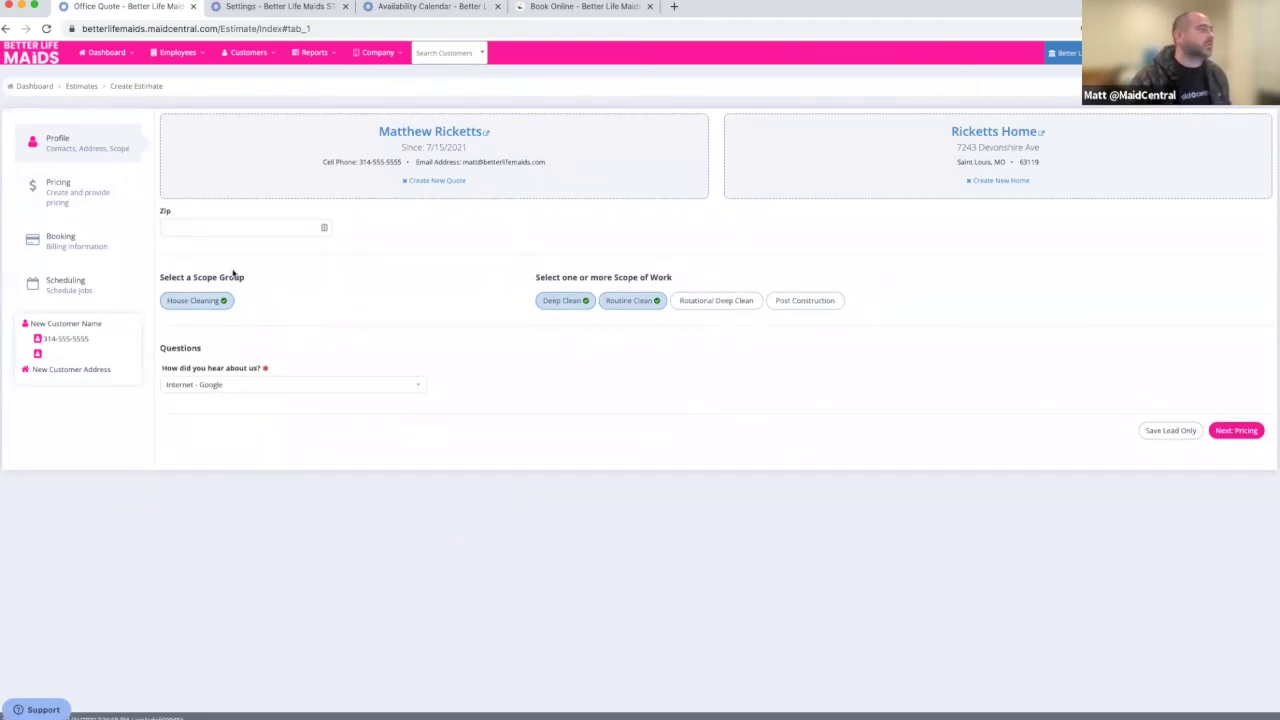
{"action": "left_click", "coordinate": [241, 227]}
{"action": "type", "text": "63119"}
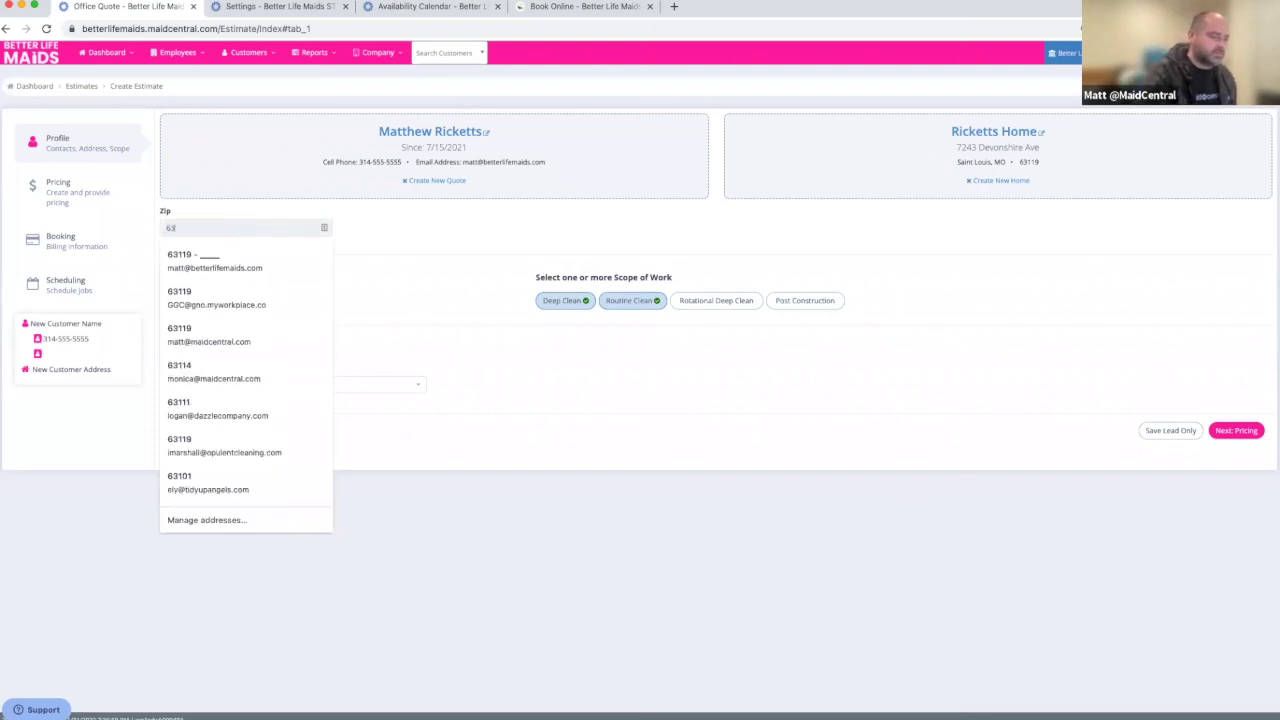
{"action": "left_click", "coordinate": [553, 371]}
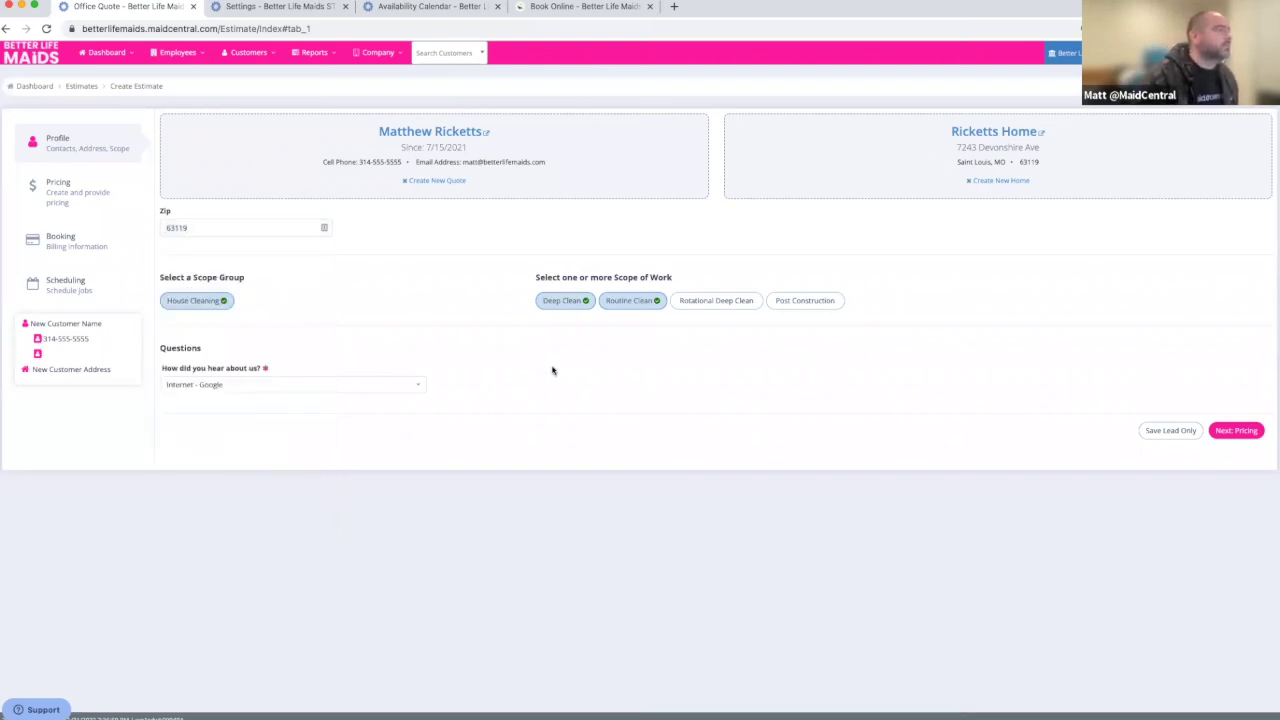
{"action": "left_click", "coordinate": [1236, 430]}
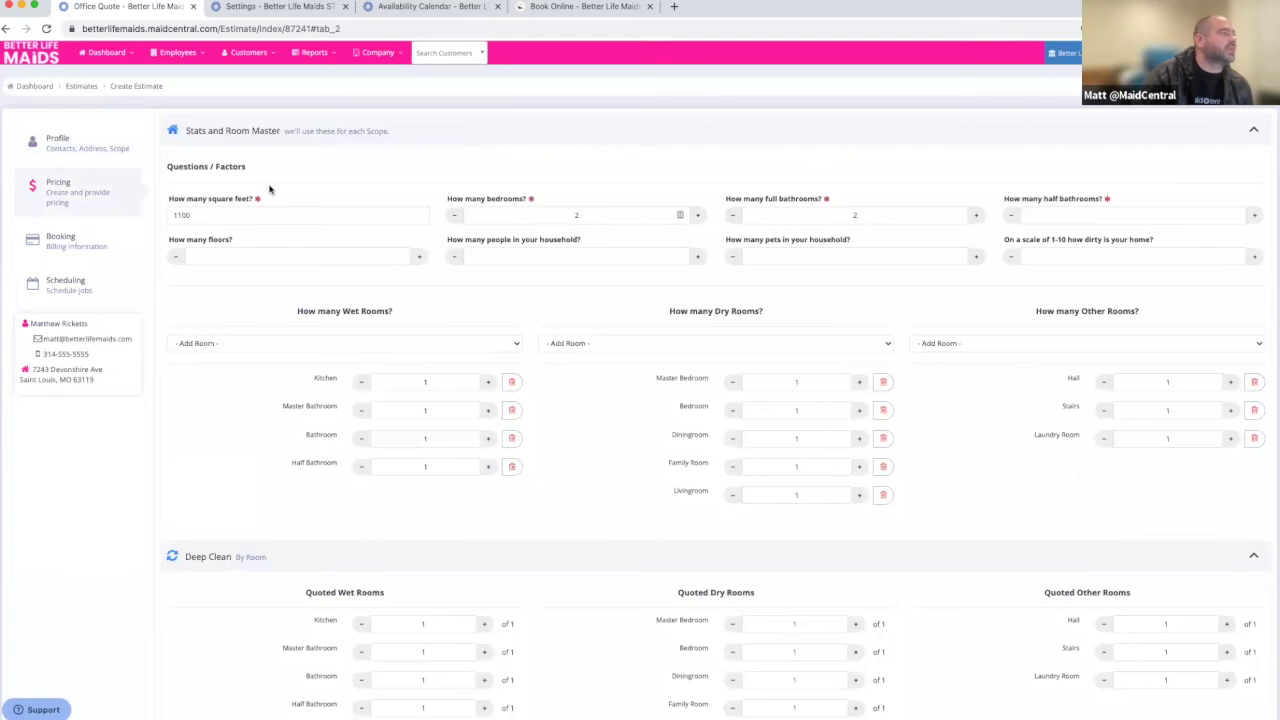
Step: Set the home's stats to 2000 square feet, 3 bedrooms and 1 half bathroom, leaving the full bathrooms as they are
{"action": "double_click", "coordinate": [229, 210]}
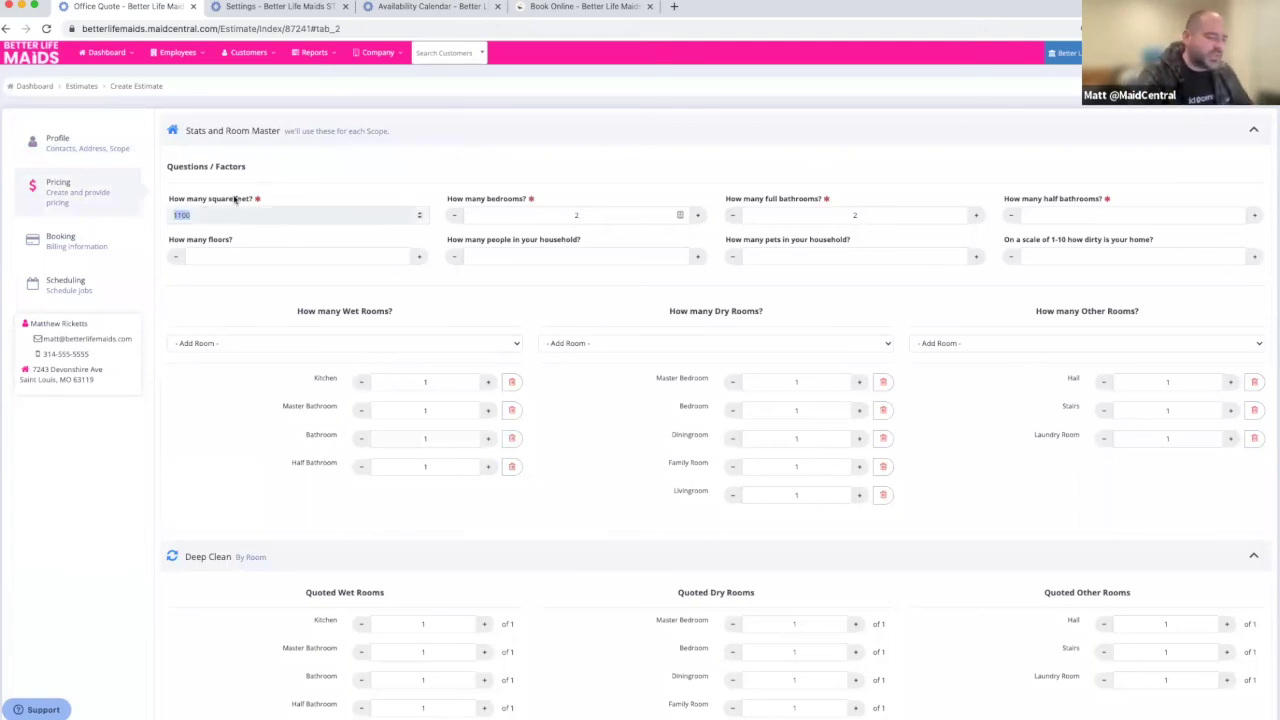
{"action": "type", "text": "20"}
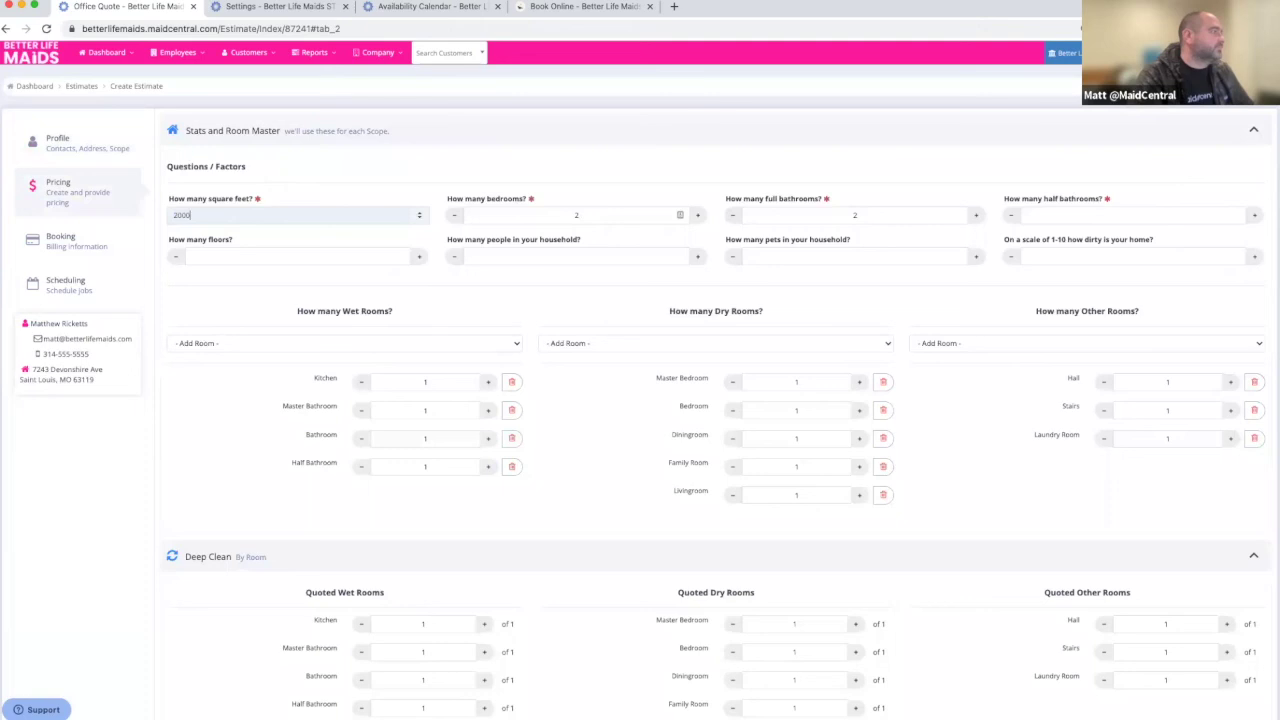
{"action": "type", "text": "00"}
{"action": "key", "text": "Tab"}
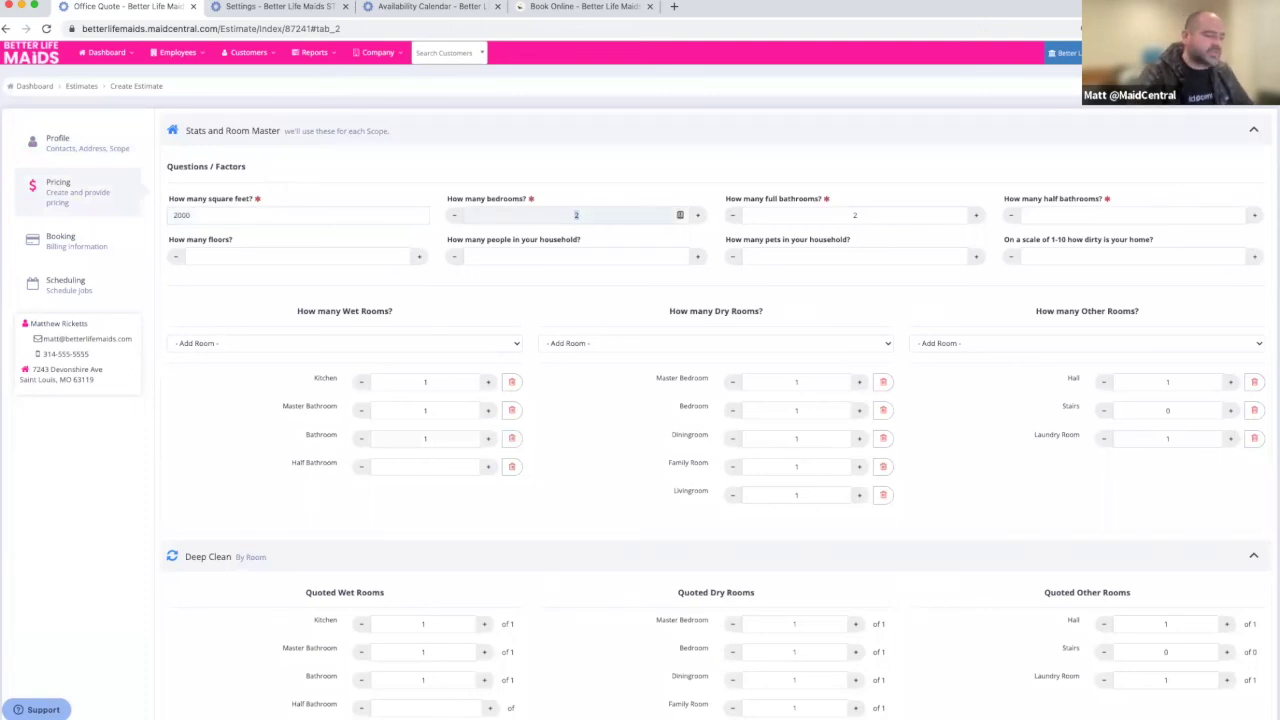
{"action": "type", "text": "3"}
{"action": "key", "text": "Tab"}
{"action": "key", "text": "Tab"}
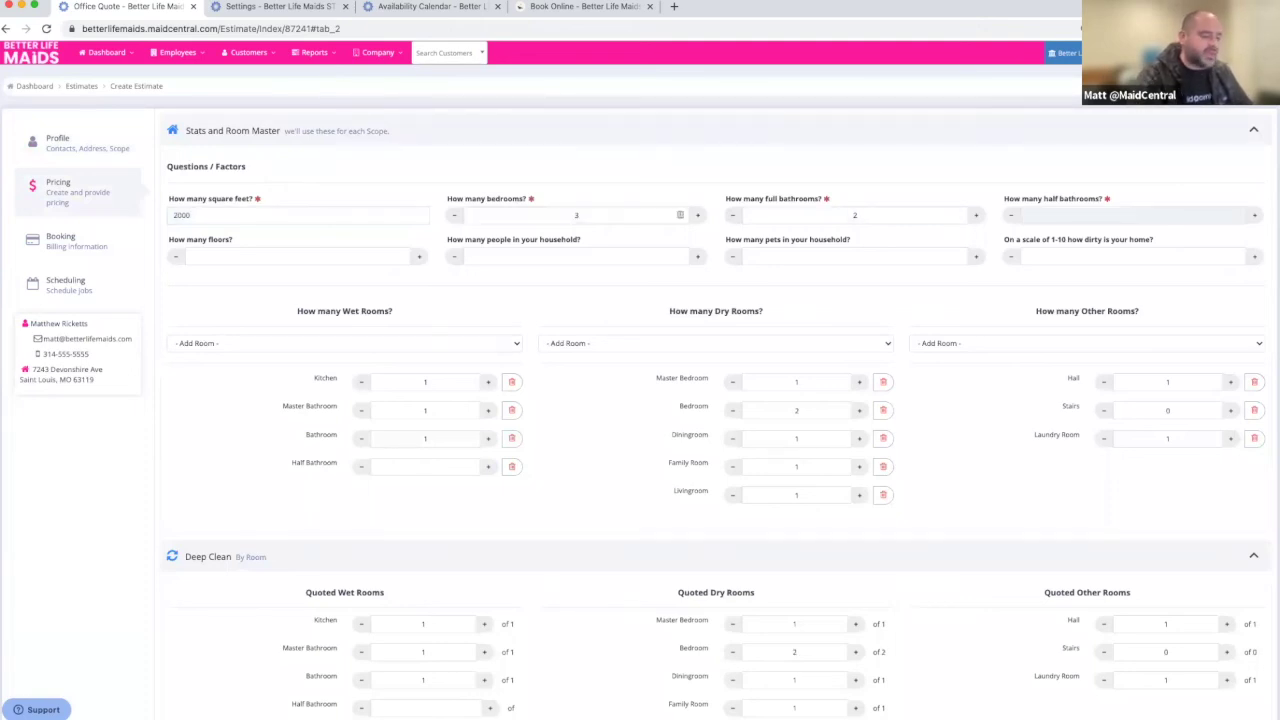
{"action": "type", "text": "1"}
{"action": "key", "text": "Tab"}
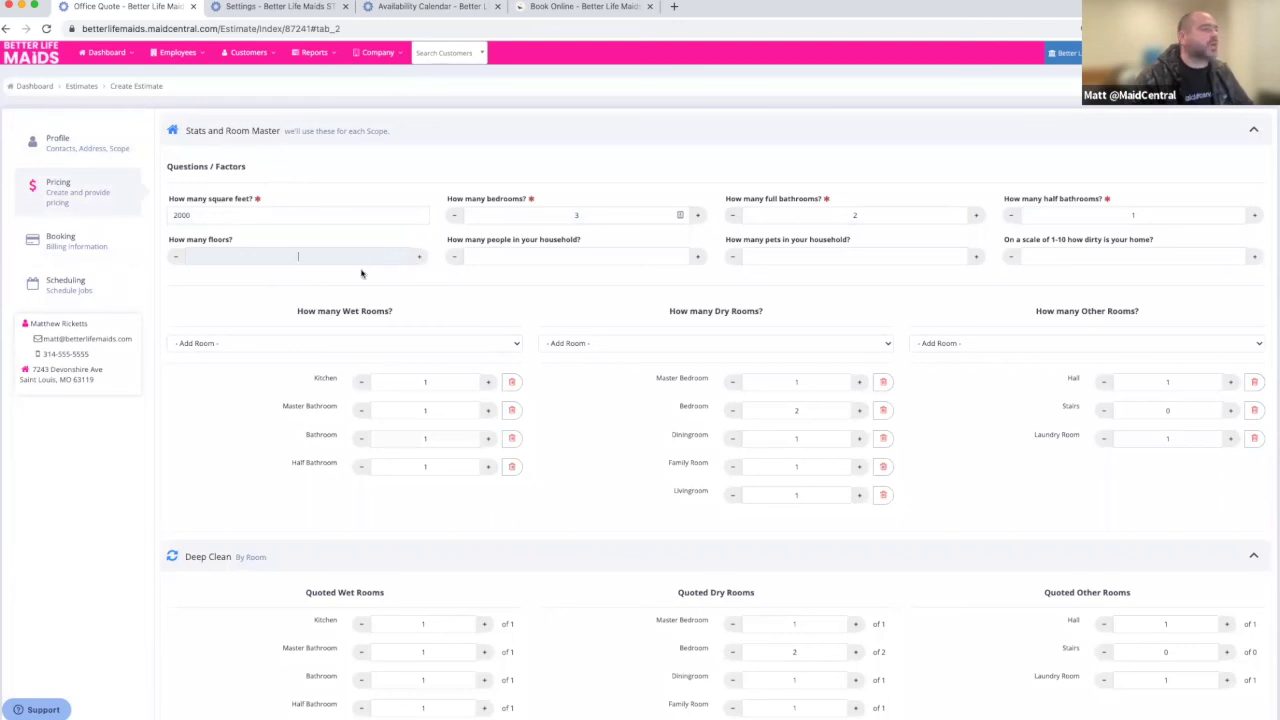
Step: Set the home's number of floors to 2 and check the rates of all scopes
{"action": "type", "text": "2"}
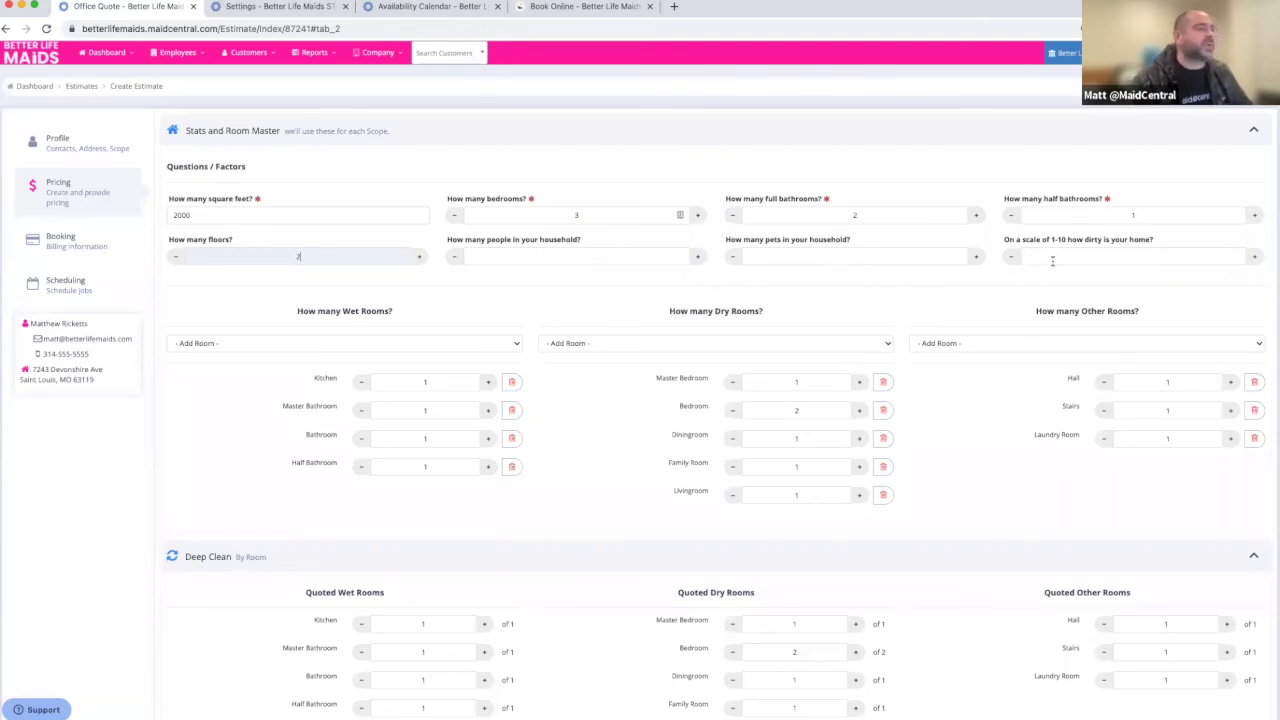
{"action": "left_click", "coordinate": [885, 254]}
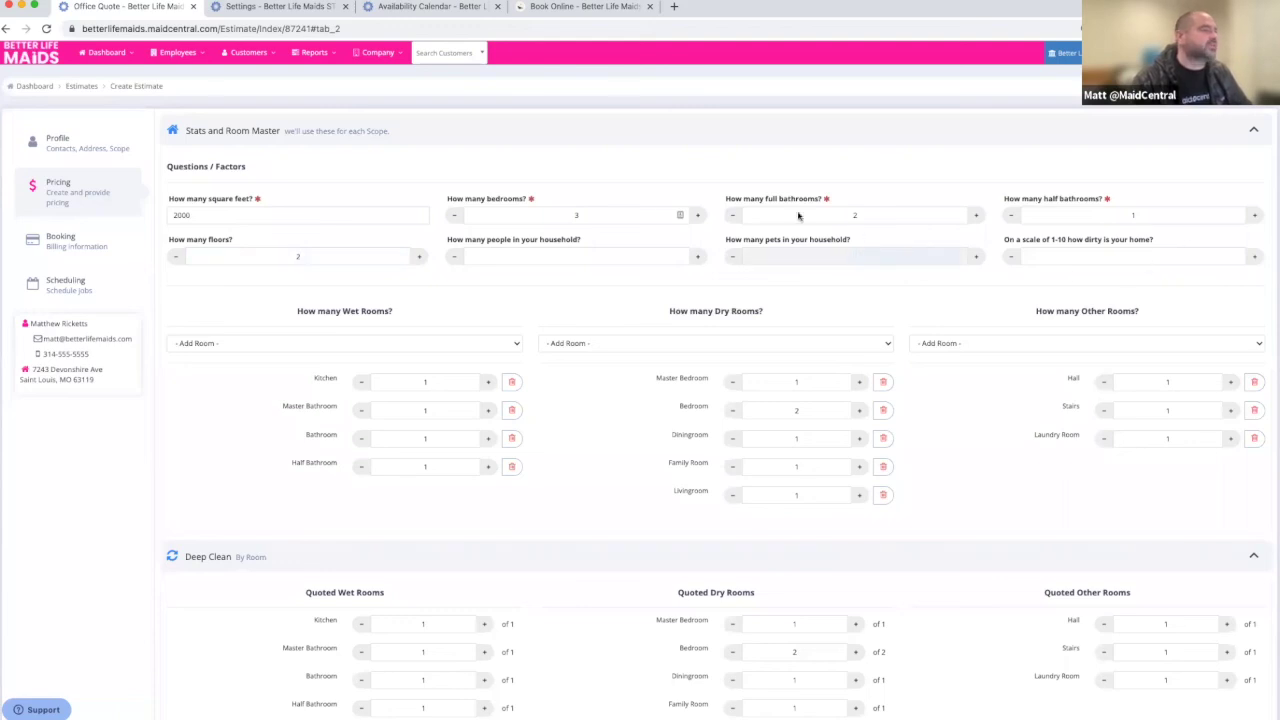
{"action": "scroll", "coordinate": [787, 335], "scroll_direction": "down", "scroll_amount": 1}
{"action": "scroll", "coordinate": [787, 335], "scroll_direction": "down", "scroll_amount": 1}
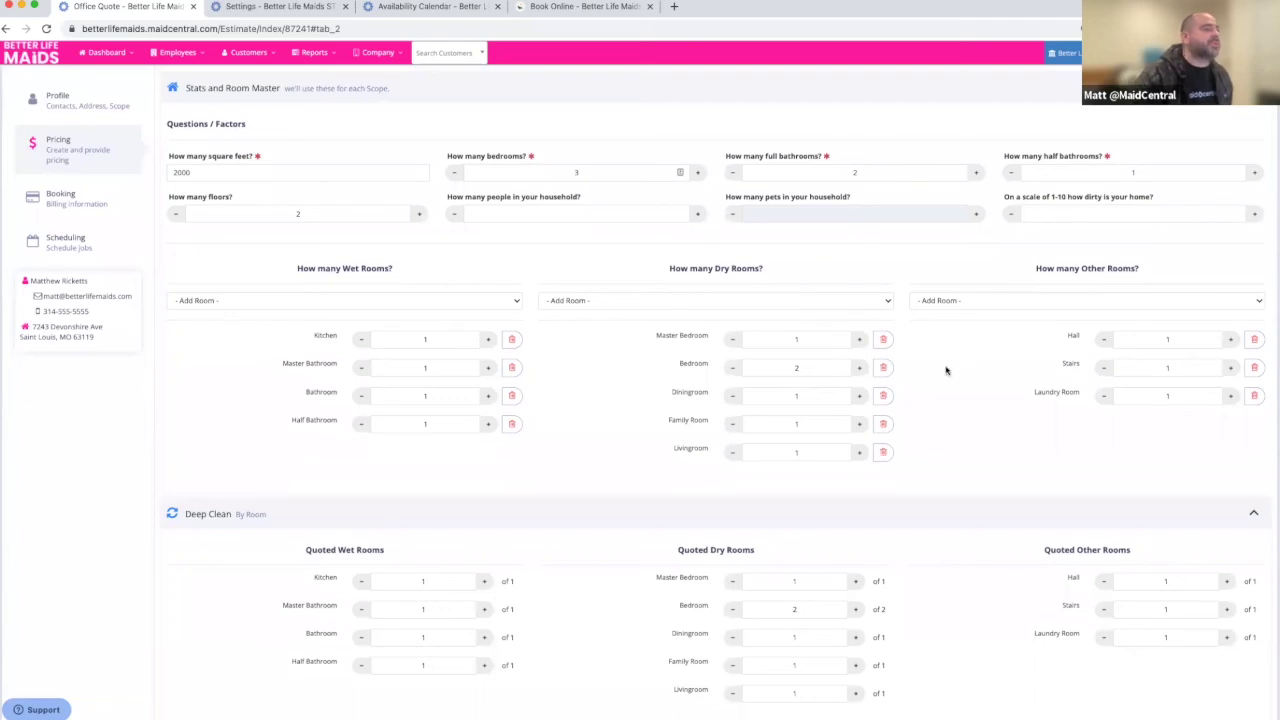
{"action": "scroll", "coordinate": [946, 370], "scroll_direction": "down", "scroll_amount": 5}
{"action": "scroll", "coordinate": [947, 368], "scroll_direction": "down", "scroll_amount": 6}
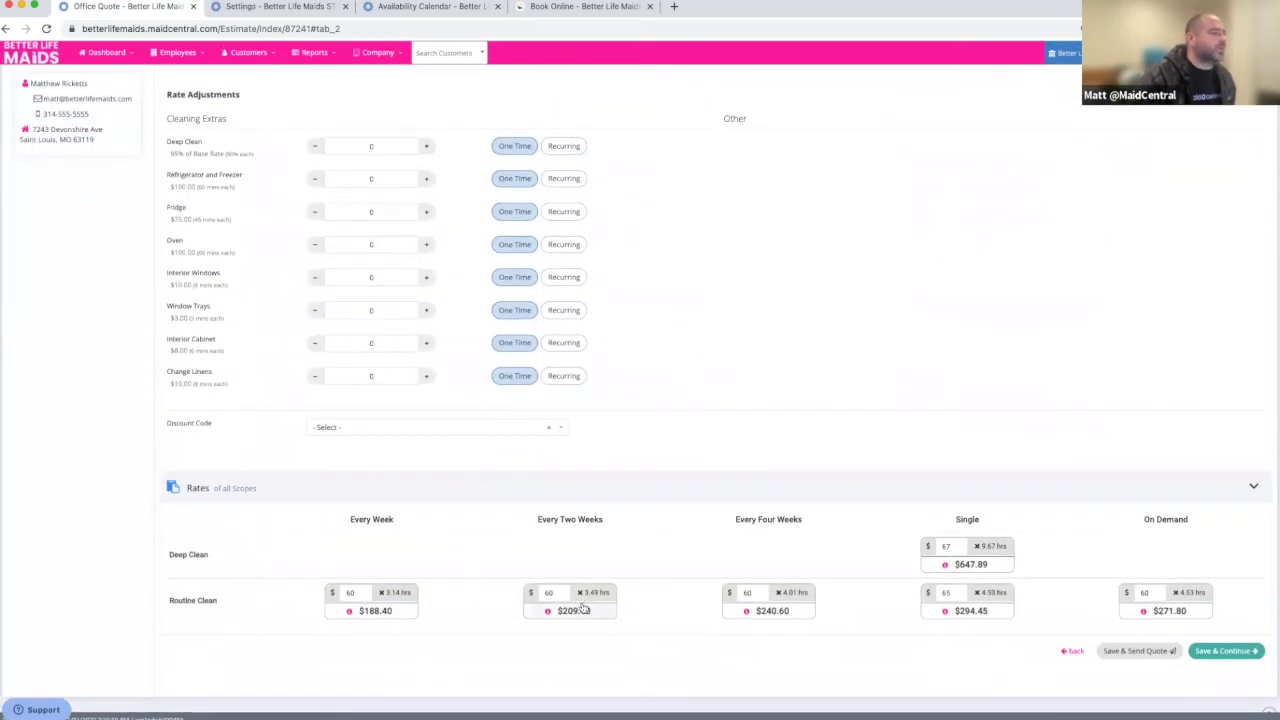
Step: Review the dry room types that can be added to the home, without adding one
{"action": "scroll", "coordinate": [618, 566], "scroll_direction": "up", "scroll_amount": 1}
{"action": "scroll", "coordinate": [620, 567], "scroll_direction": "up", "scroll_amount": 15}
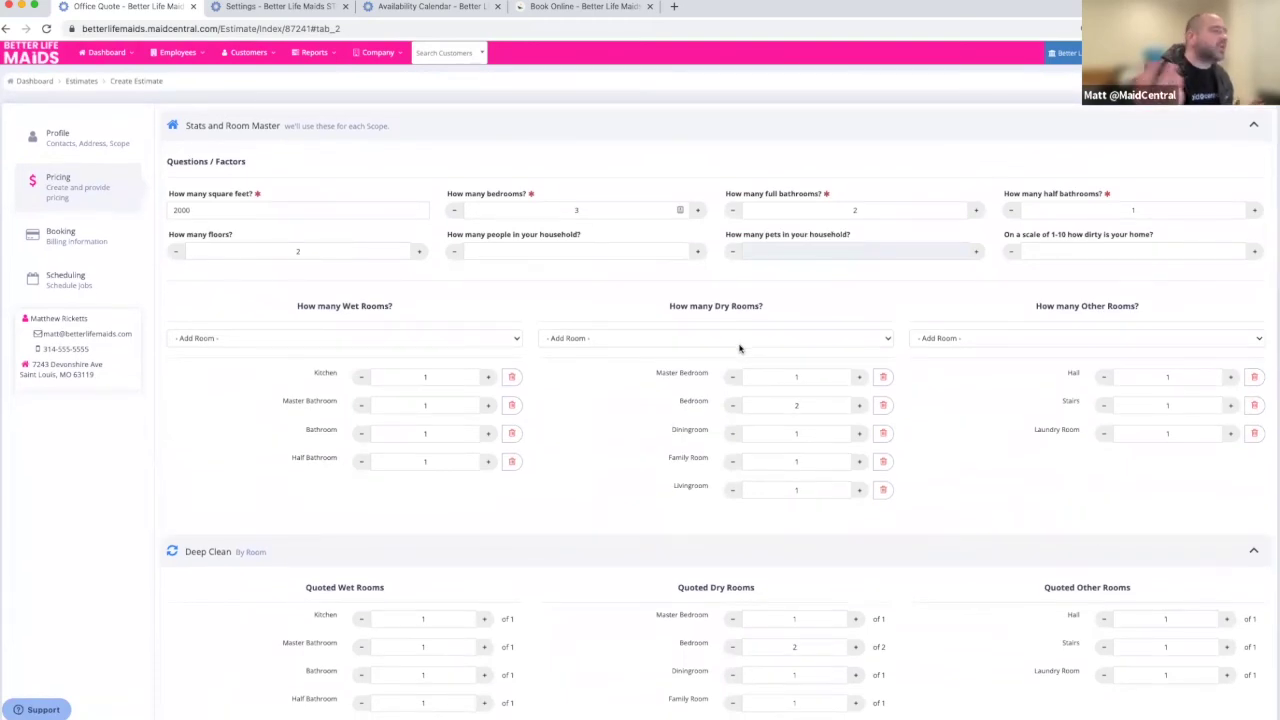
{"action": "left_click", "coordinate": [740, 347]}
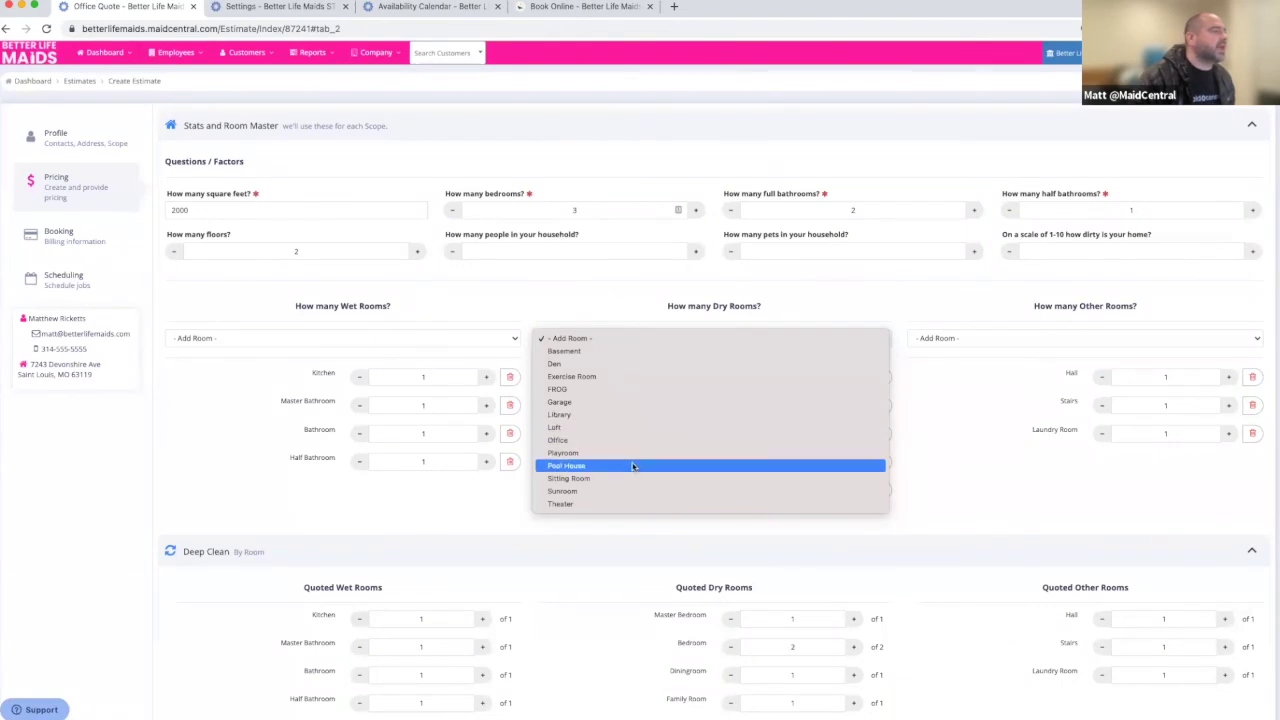
{"action": "left_click", "coordinate": [1004, 487]}
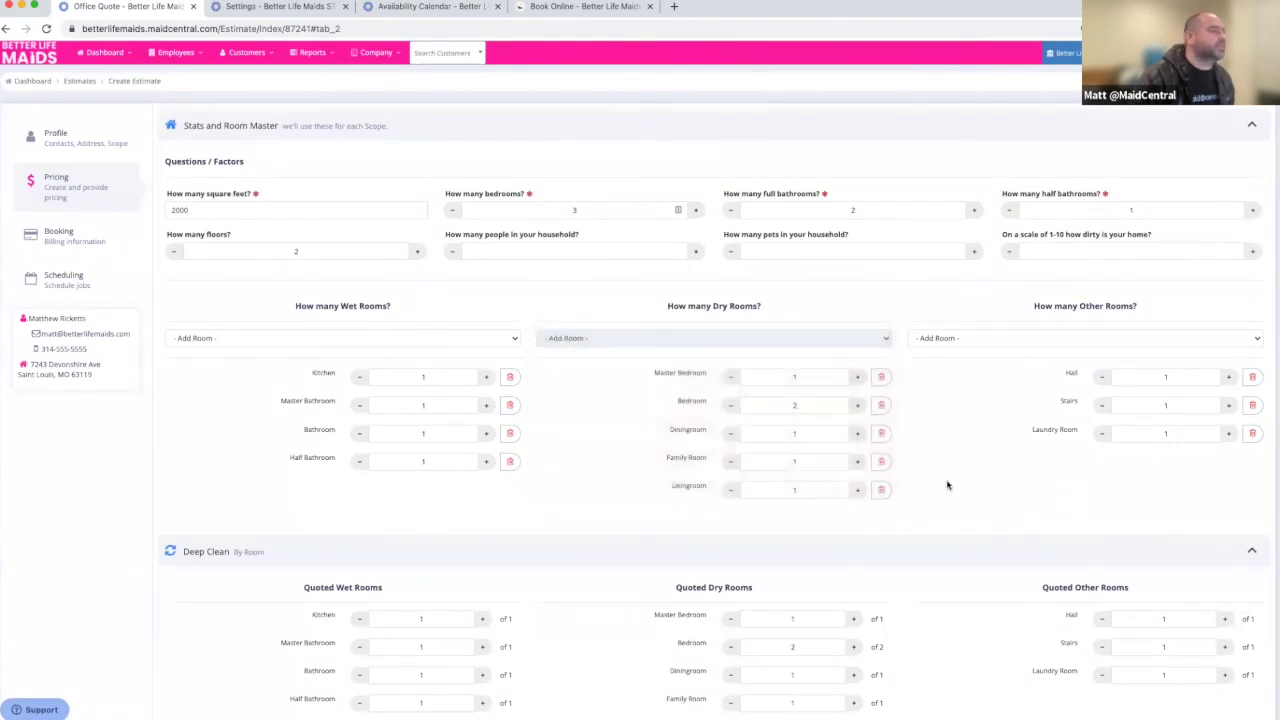
Step: Select the Every Two Weeks rate for the Routine Clean and the Single rate for the Deep Clean
{"action": "scroll", "coordinate": [991, 500], "scroll_direction": "down", "scroll_amount": 6}
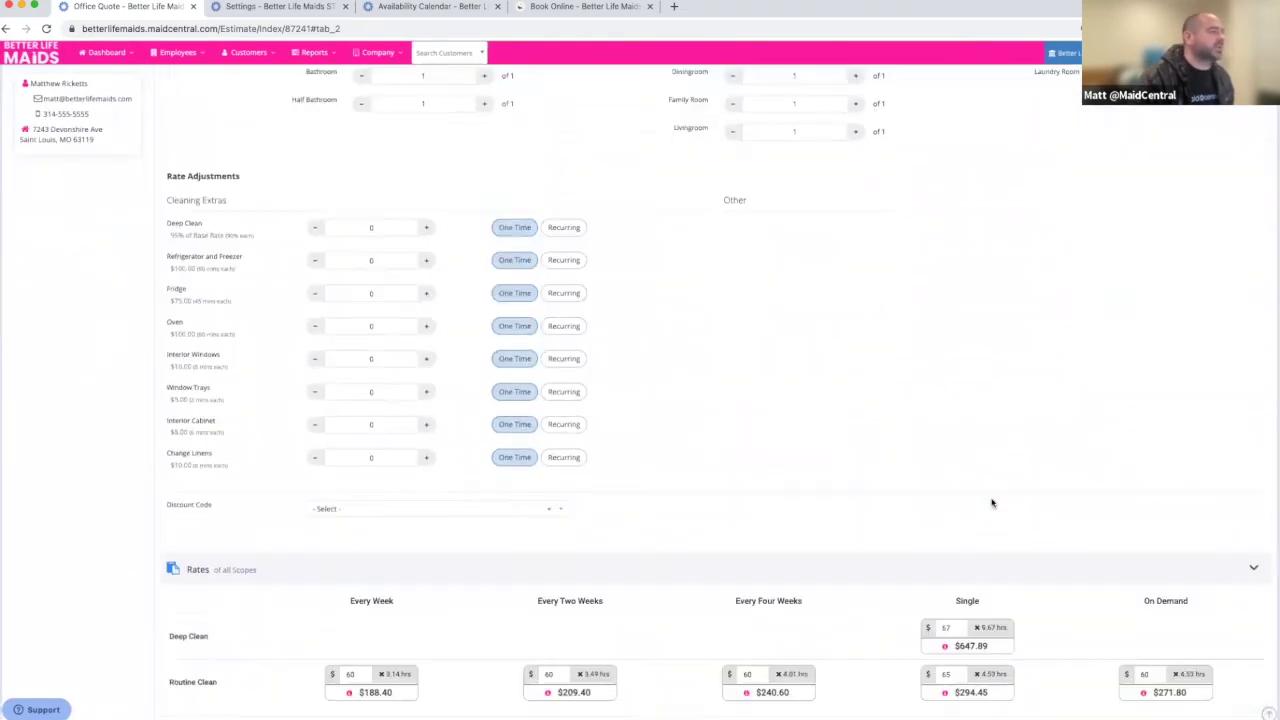
{"action": "scroll", "coordinate": [991, 503], "scroll_direction": "down", "scroll_amount": 1}
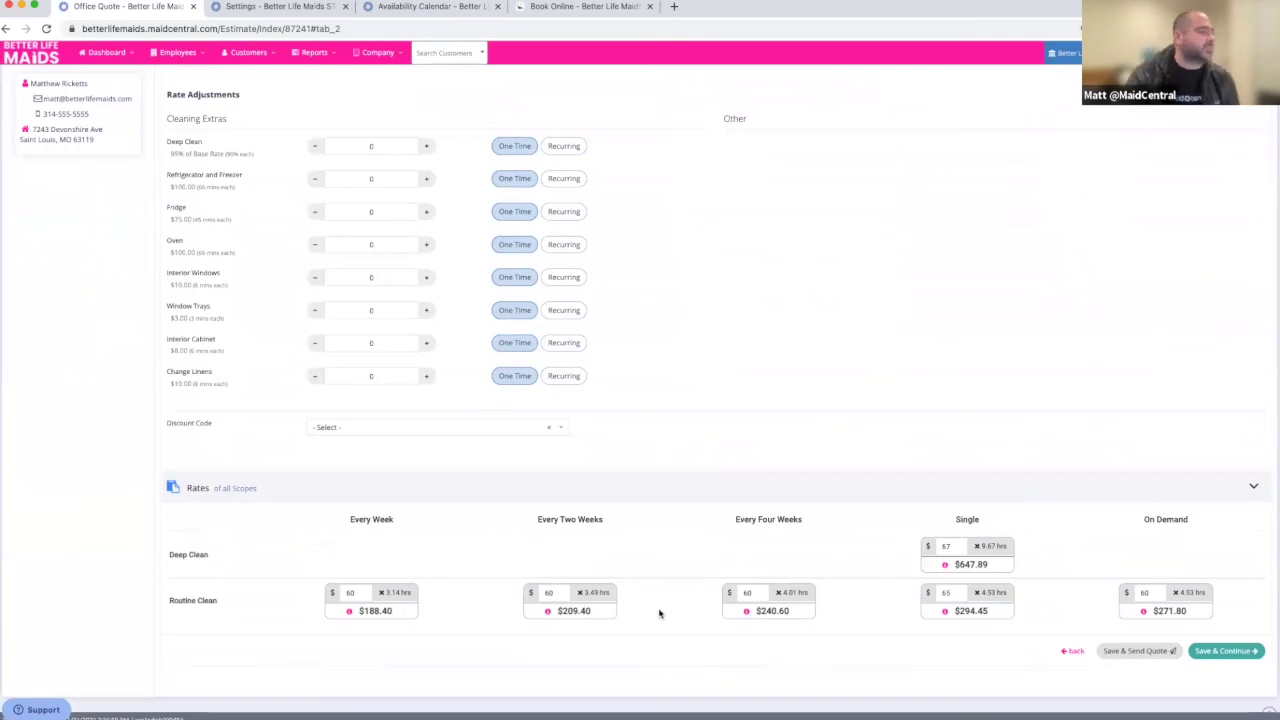
{"action": "left_click", "coordinate": [605, 601]}
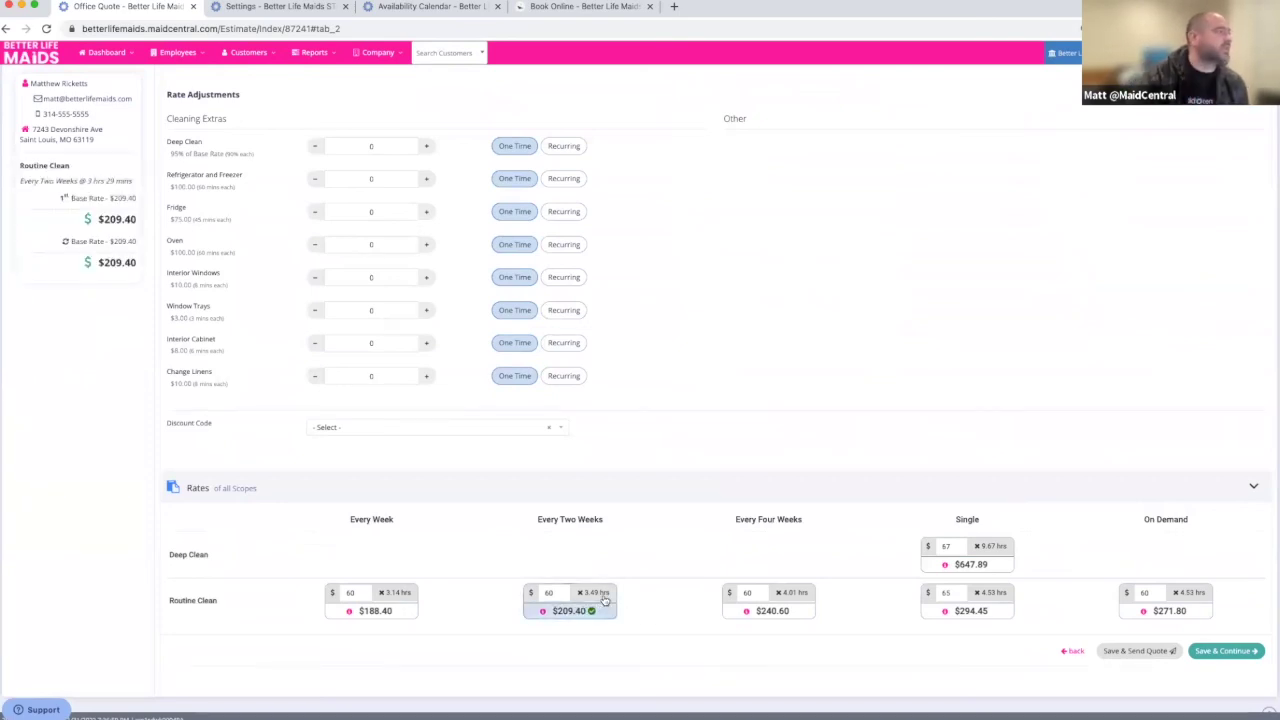
{"action": "mouse_move", "coordinate": [542, 612]}
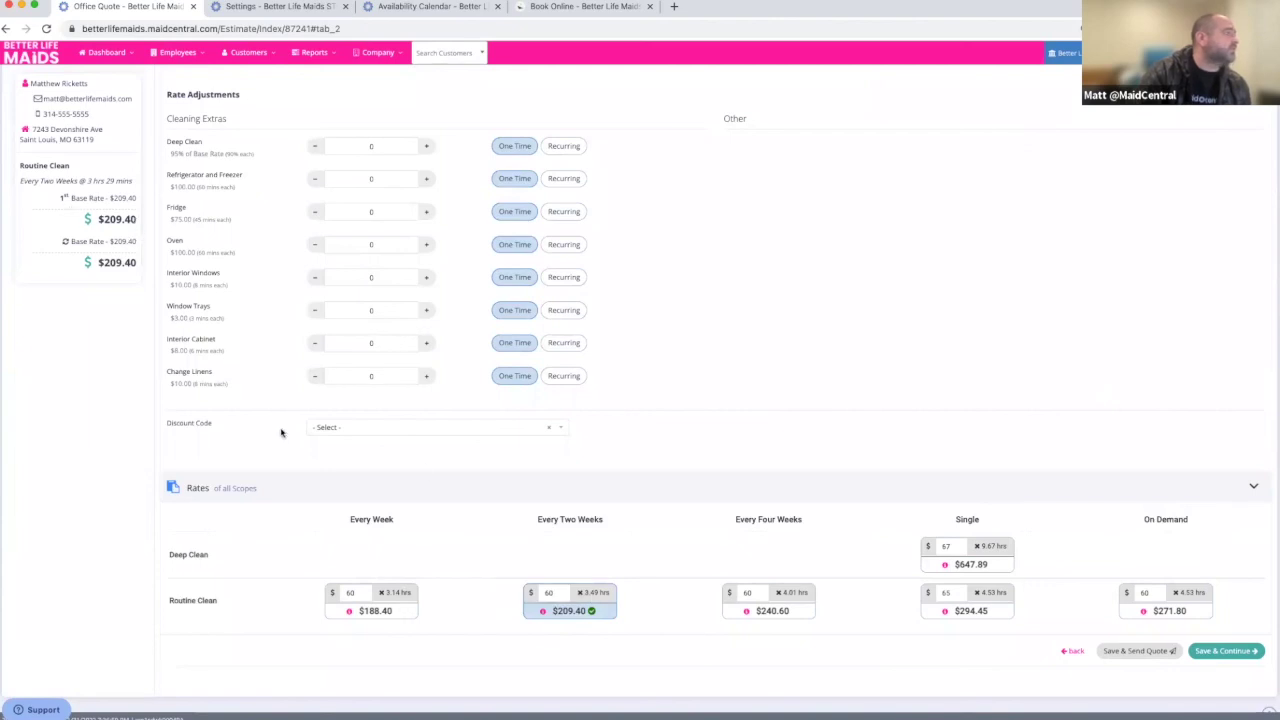
{"action": "left_click", "coordinate": [990, 566]}
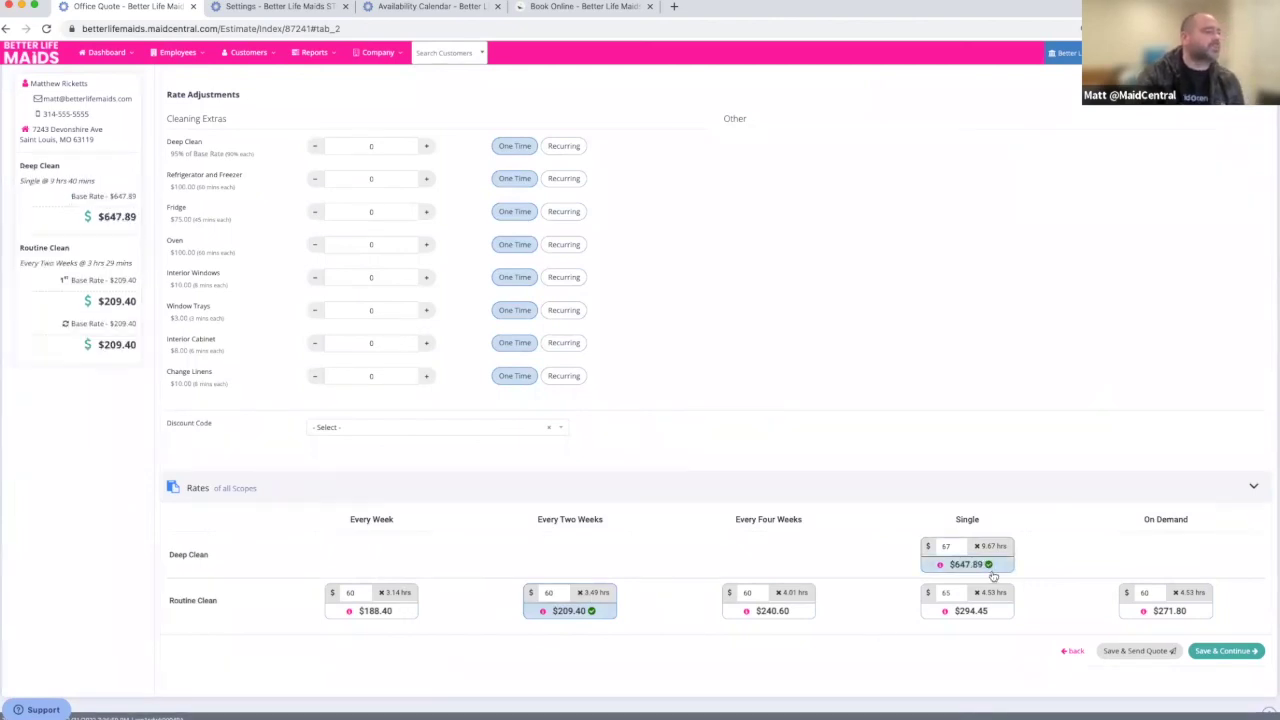